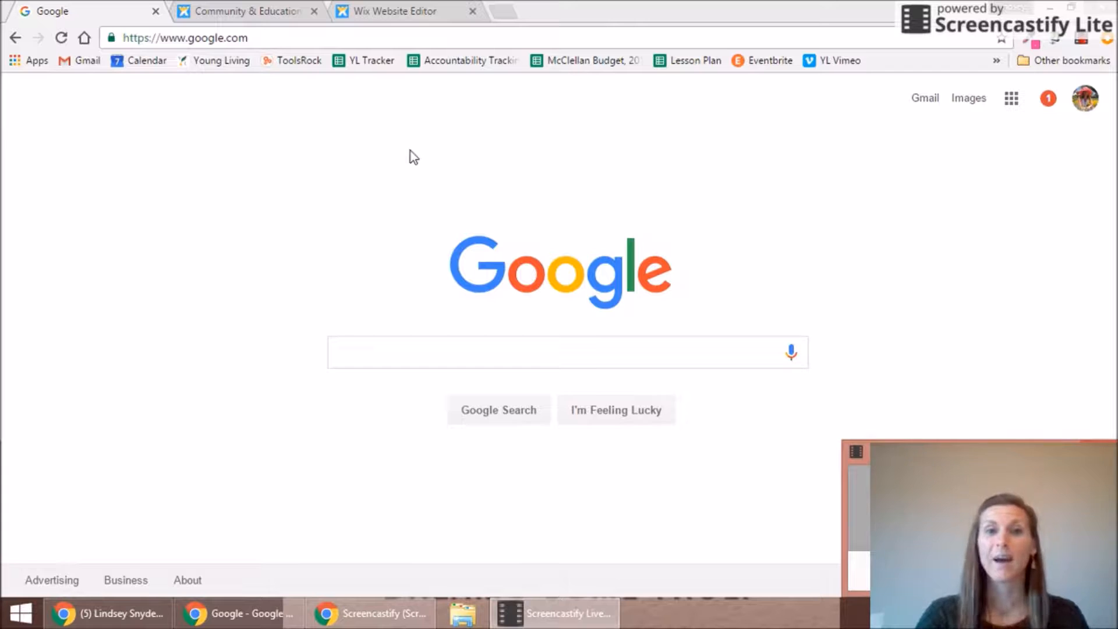
click(305, 37)
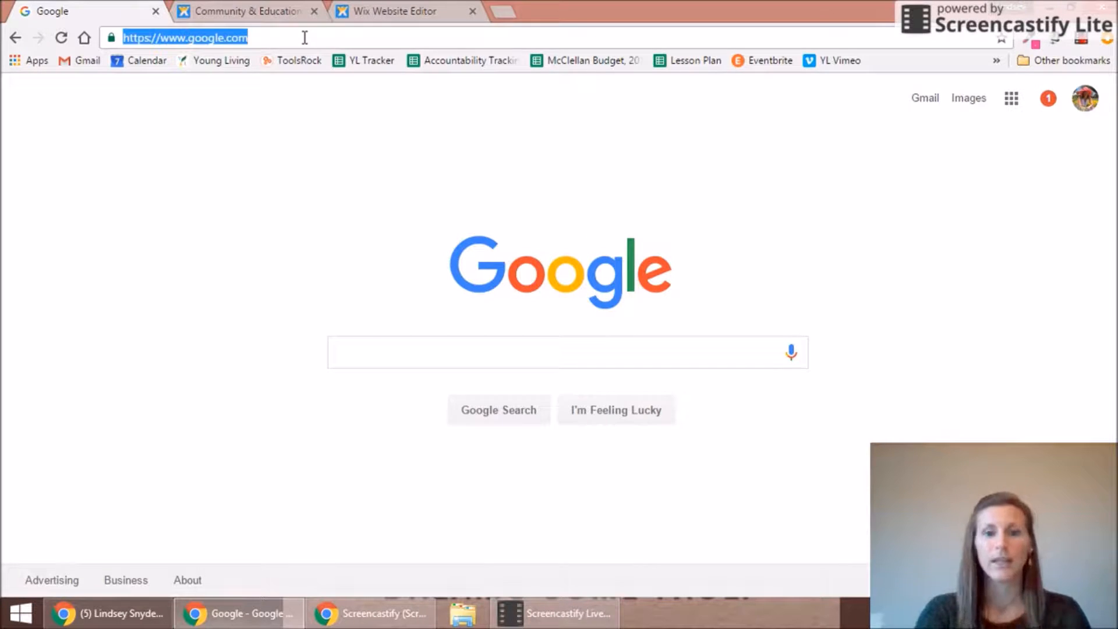
text(wix)
key(Return)
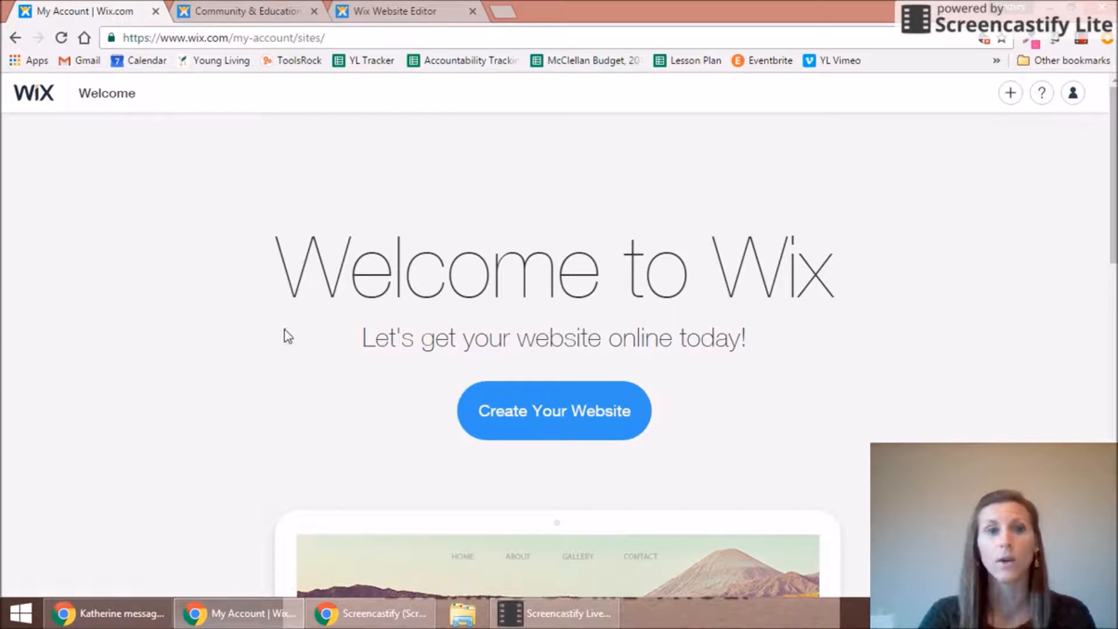
Step: Start a new website, browse the Community & Education templates, and open Youth Center in the editor
click(560, 414)
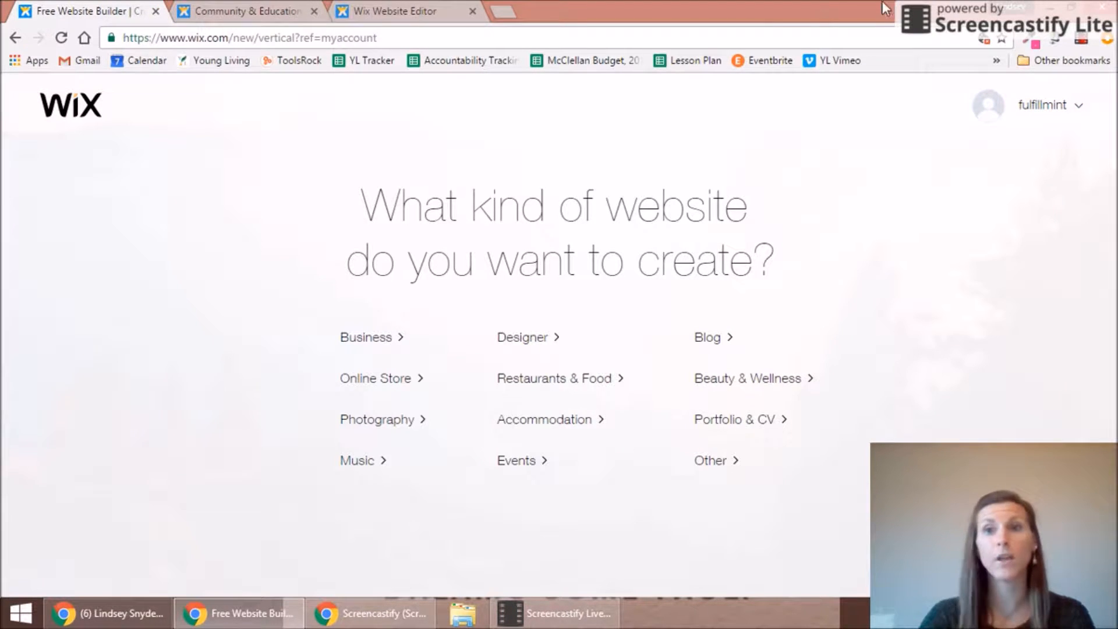
click(155, 12)
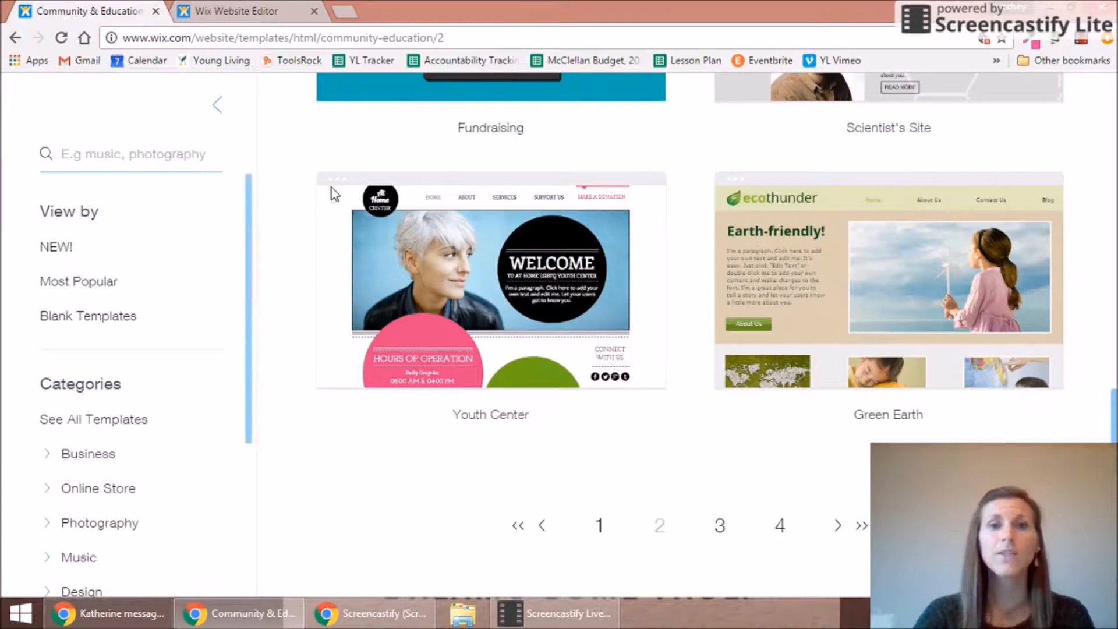
mouse_move(343, 189)
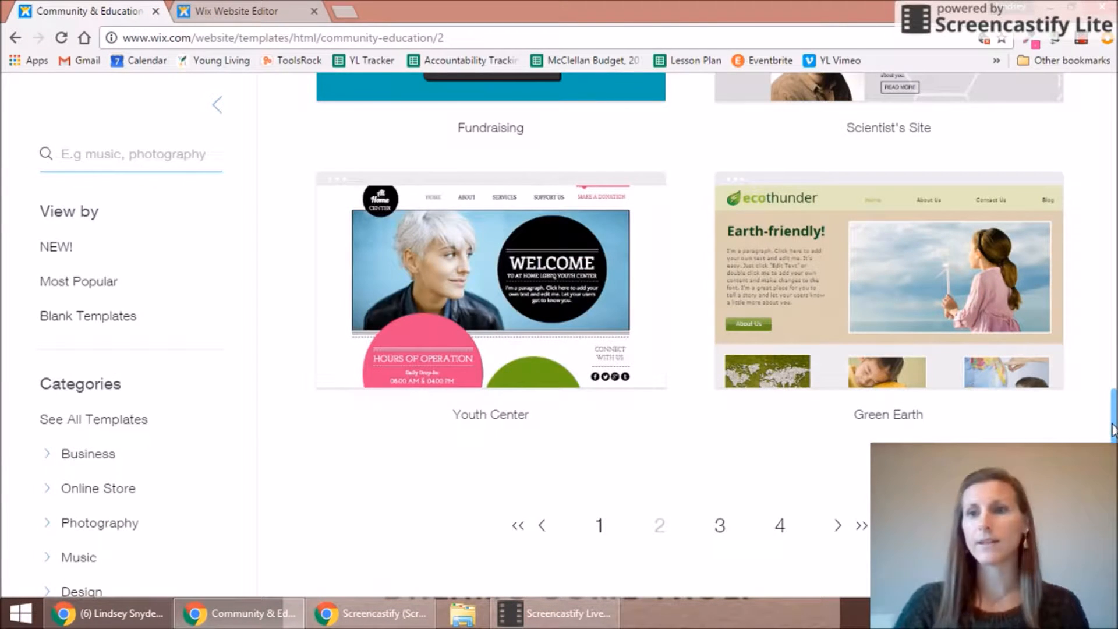
drag(1112, 434, 1100, 135)
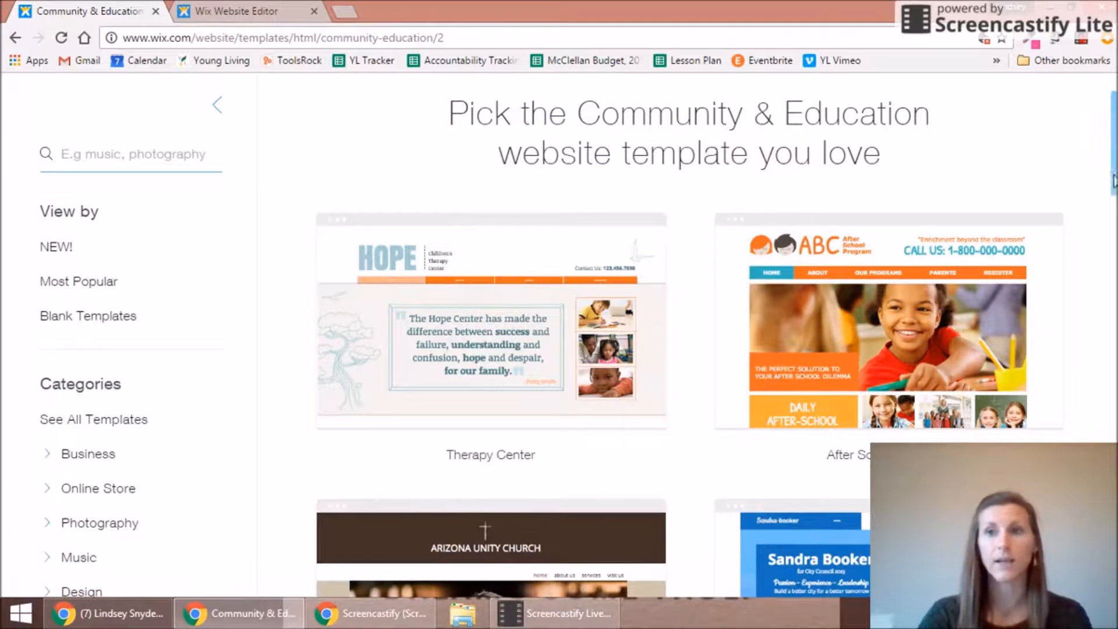
drag(1115, 140, 1116, 441)
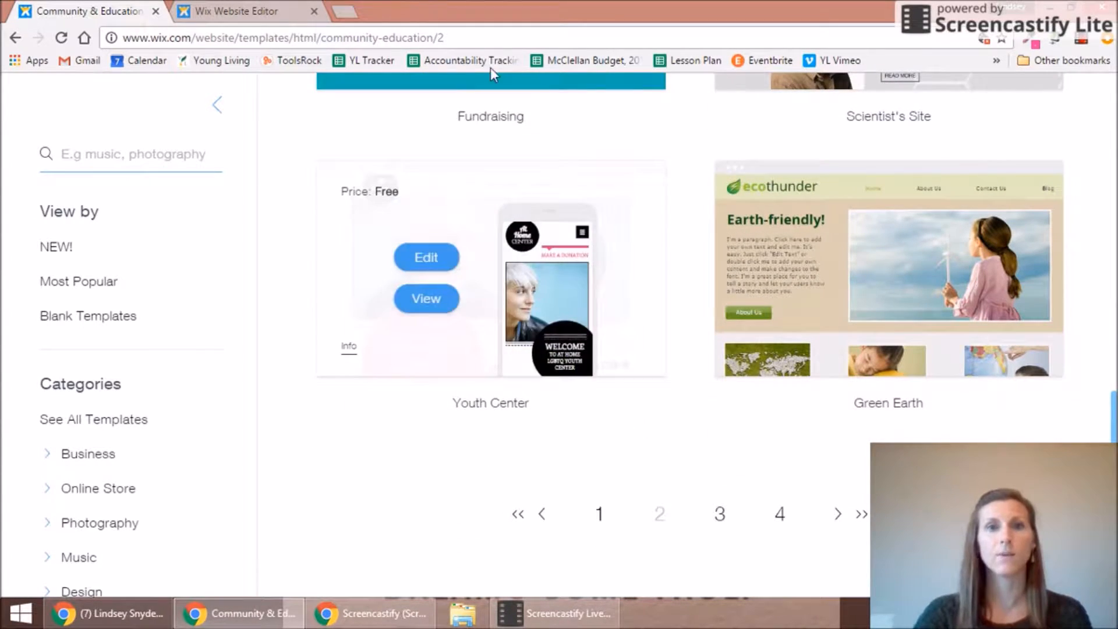
click(247, 13)
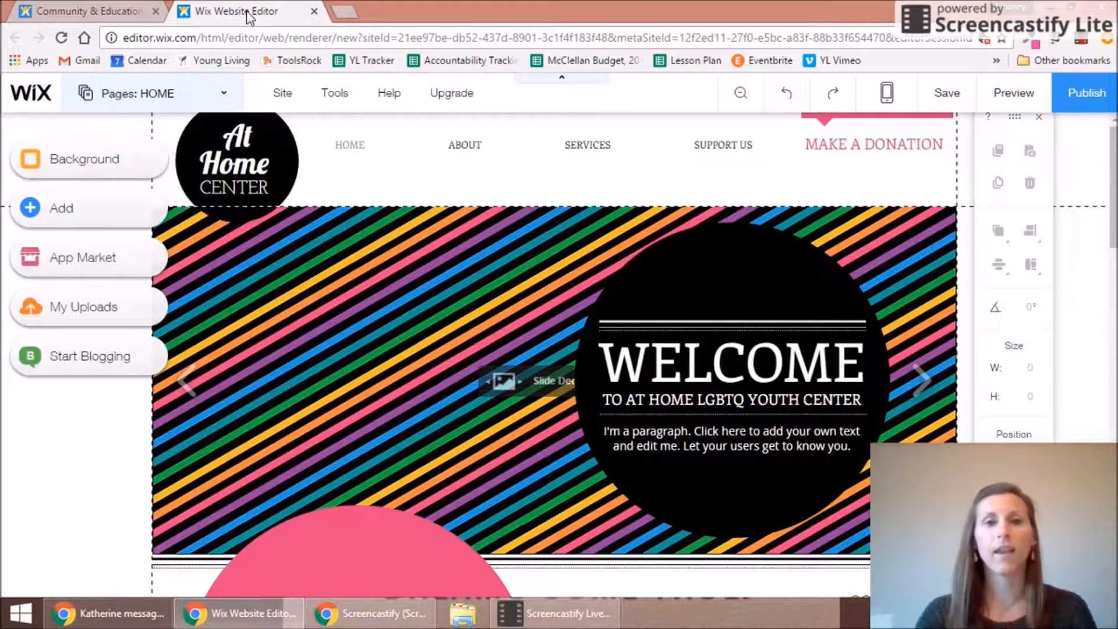
Step: Make the header taller and move the horizontal page menu lower within it
click(262, 159)
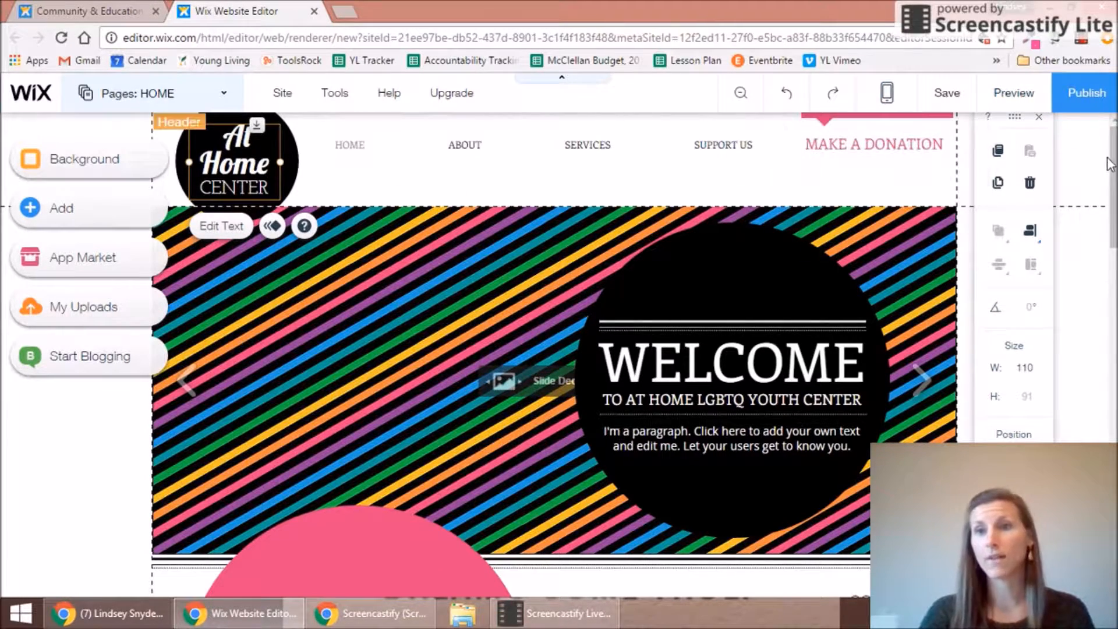
click(775, 195)
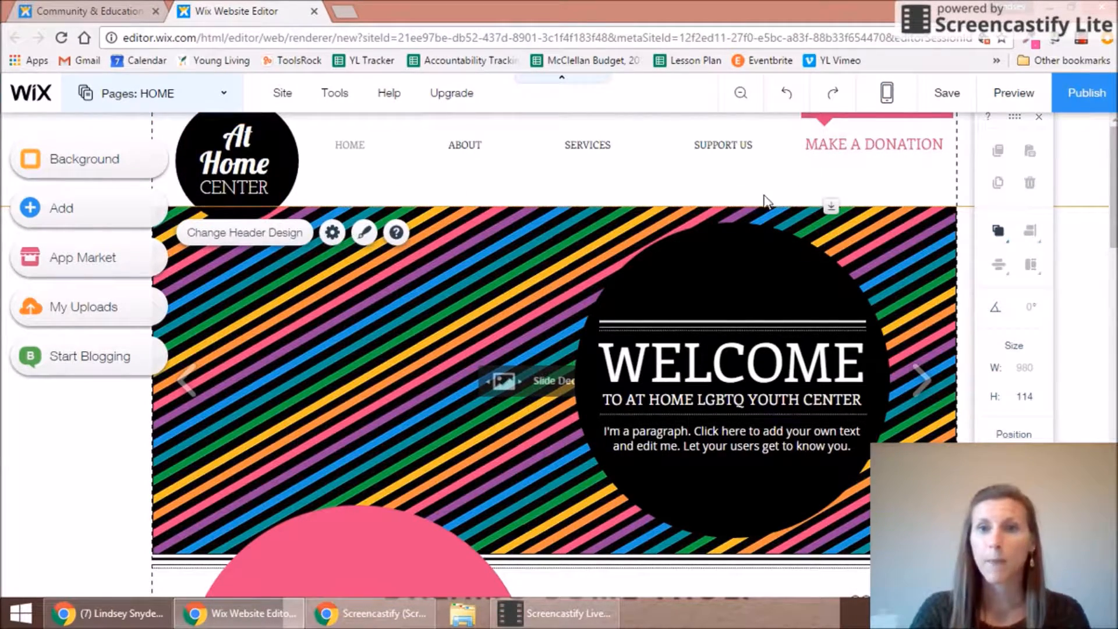
drag(827, 205, 827, 227)
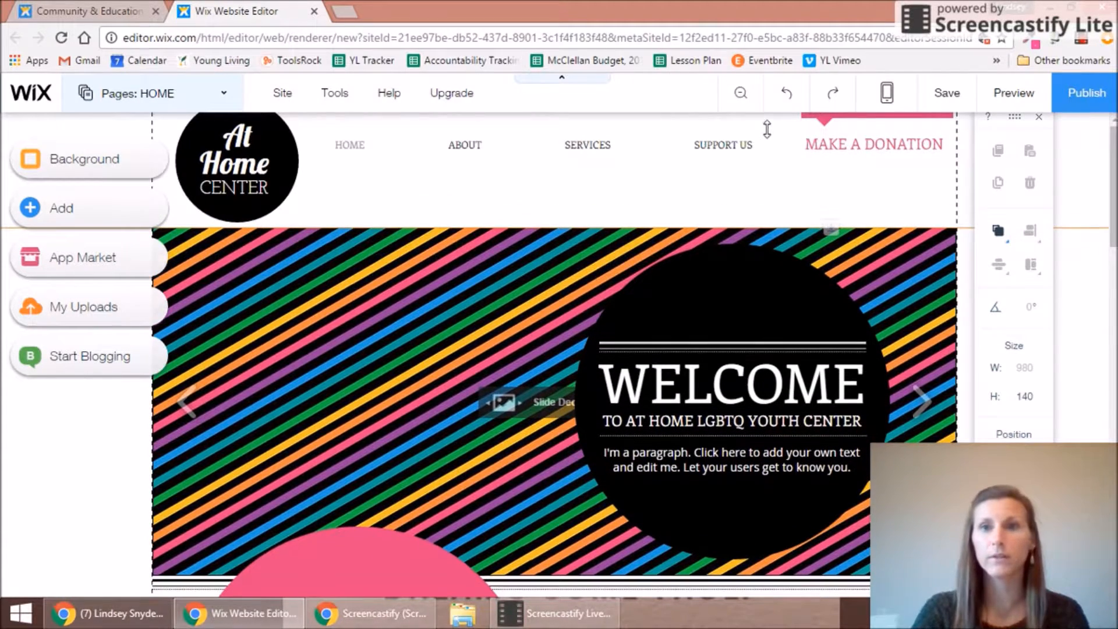
click(748, 149)
drag(749, 150, 750, 198)
Step: Delete the MAKE A DONATION text from the header
click(820, 142)
drag(820, 143, 823, 181)
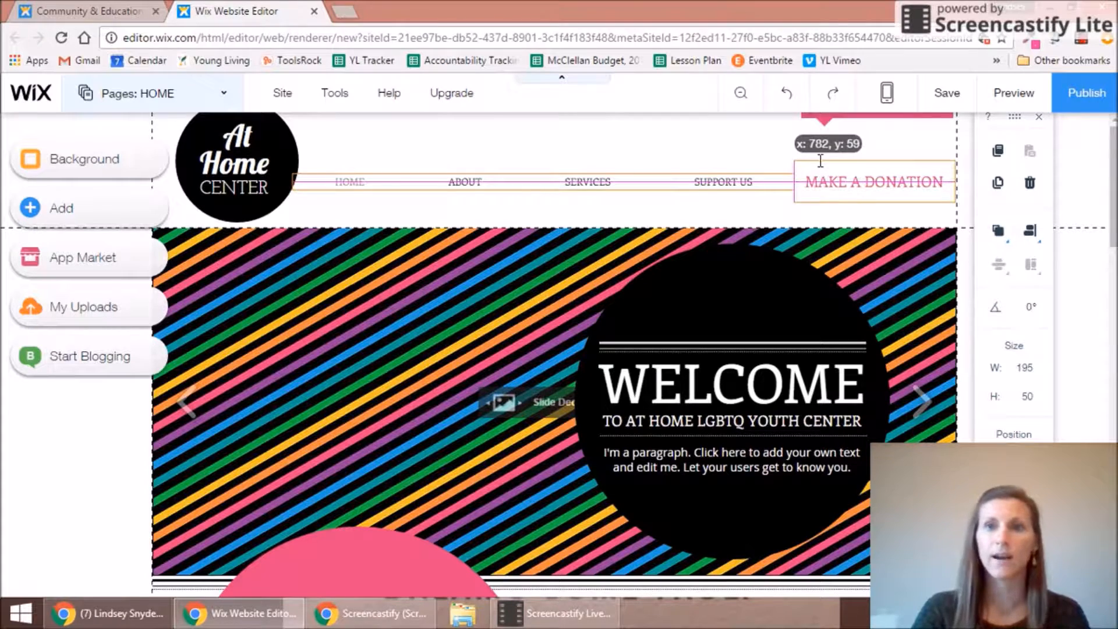
click(819, 159)
key(Delete)
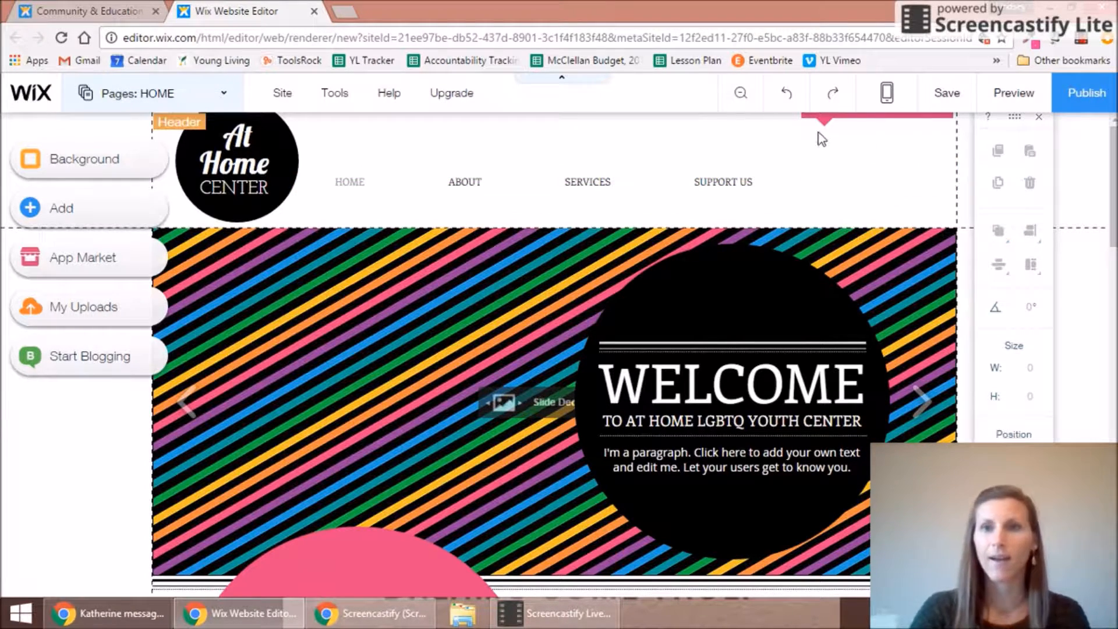
Step: Scroll through the home page and select the slideshow below the header
click(821, 120)
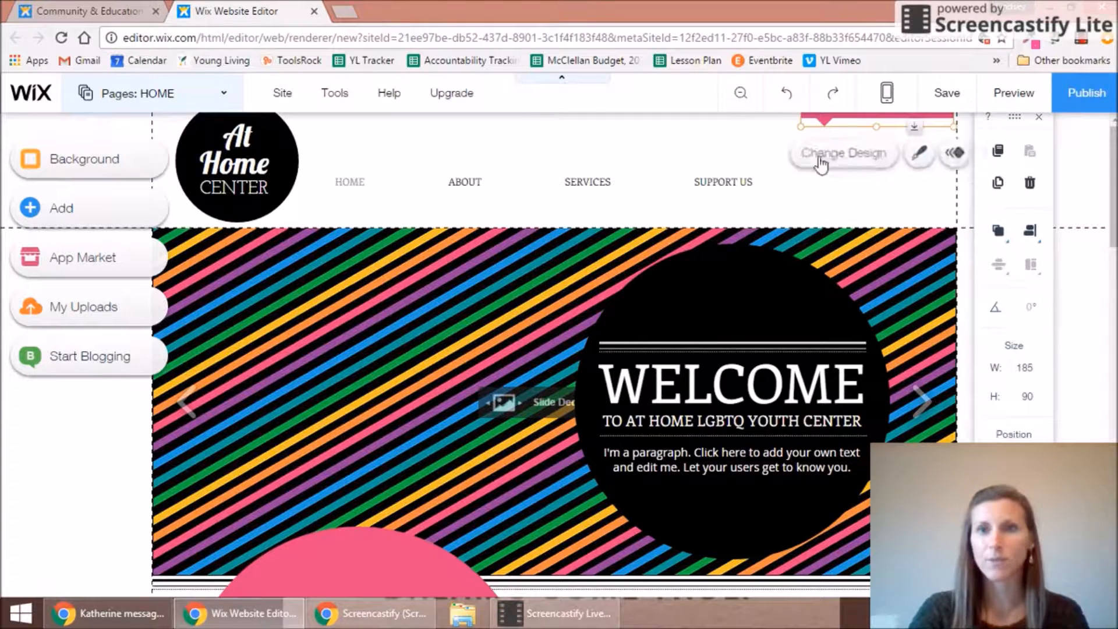
click(855, 126)
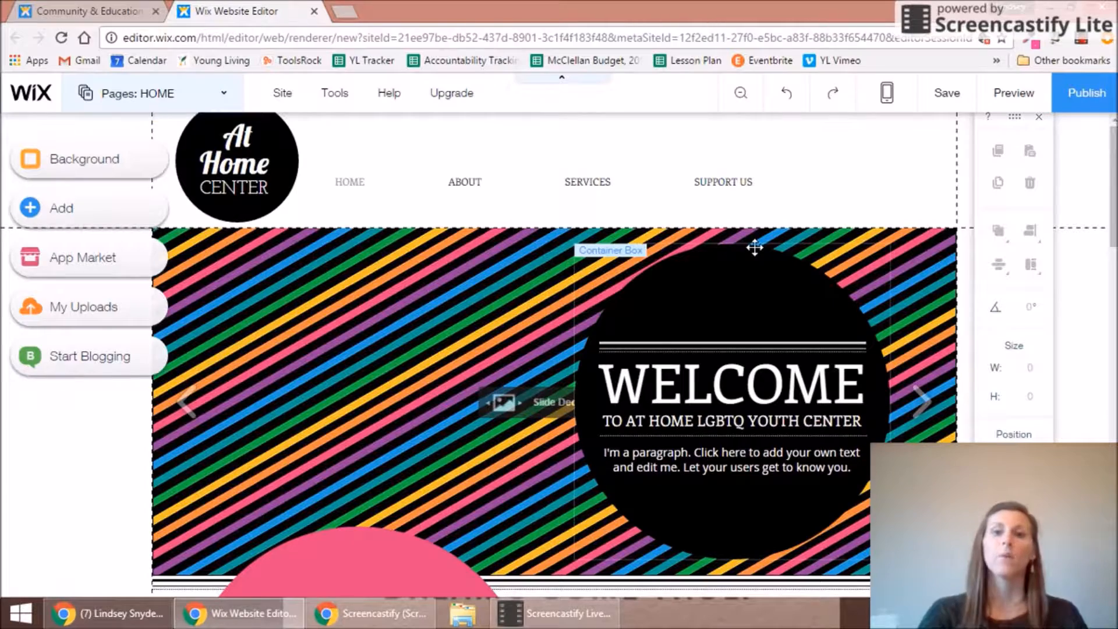
scroll(1113, 173, down, 1)
drag(1113, 173, 1106, 492)
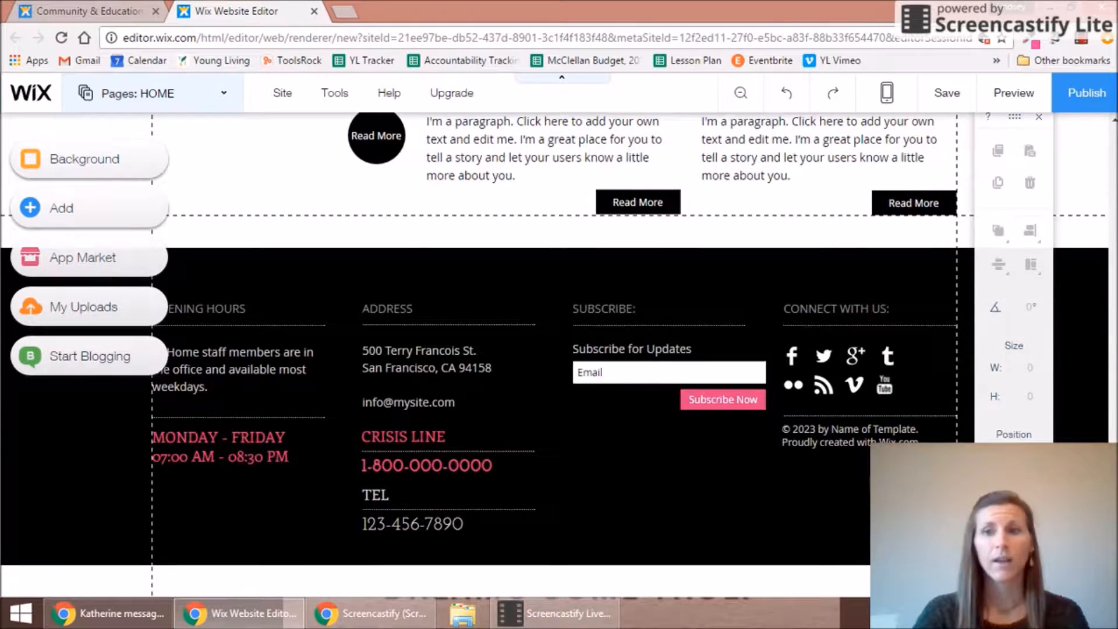
drag(1111, 493, 1114, 157)
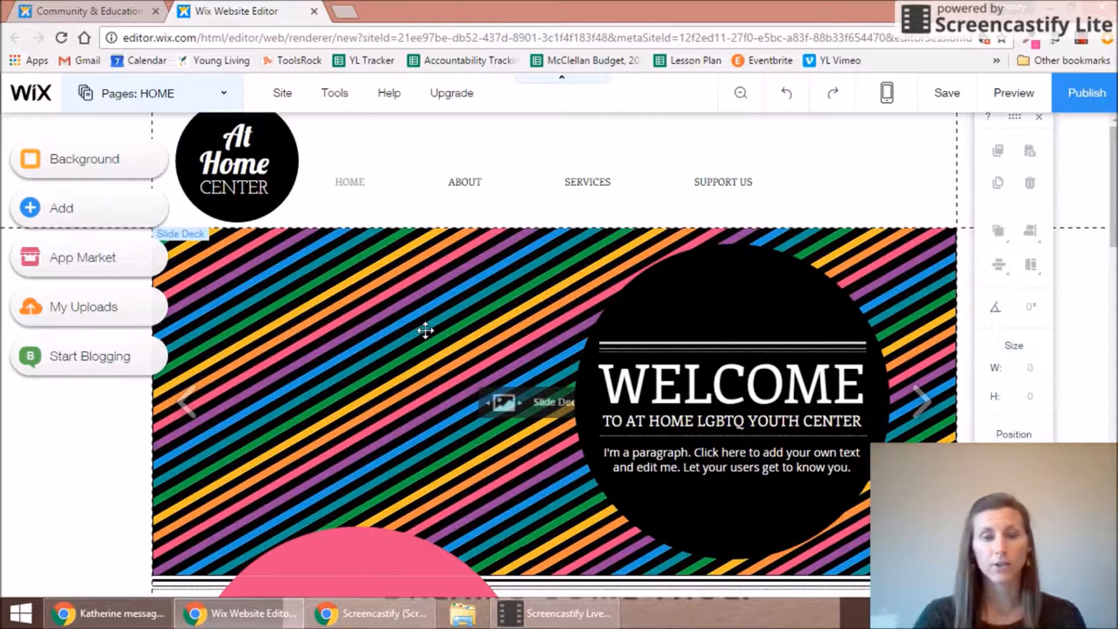
click(425, 331)
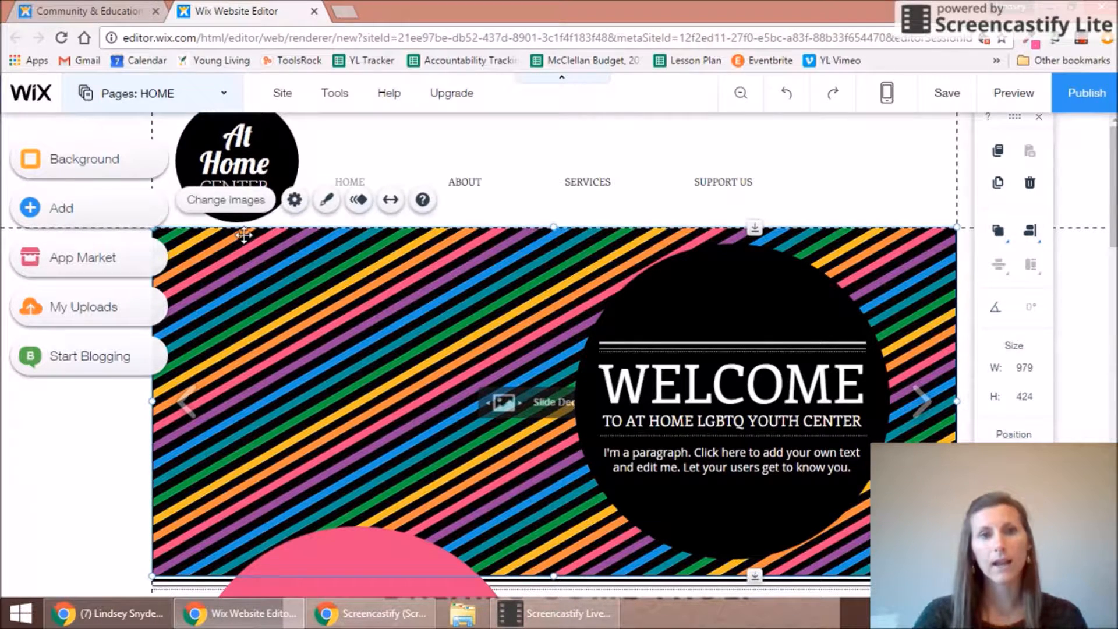
Step: Remove all four existing images from the slideshow
click(233, 201)
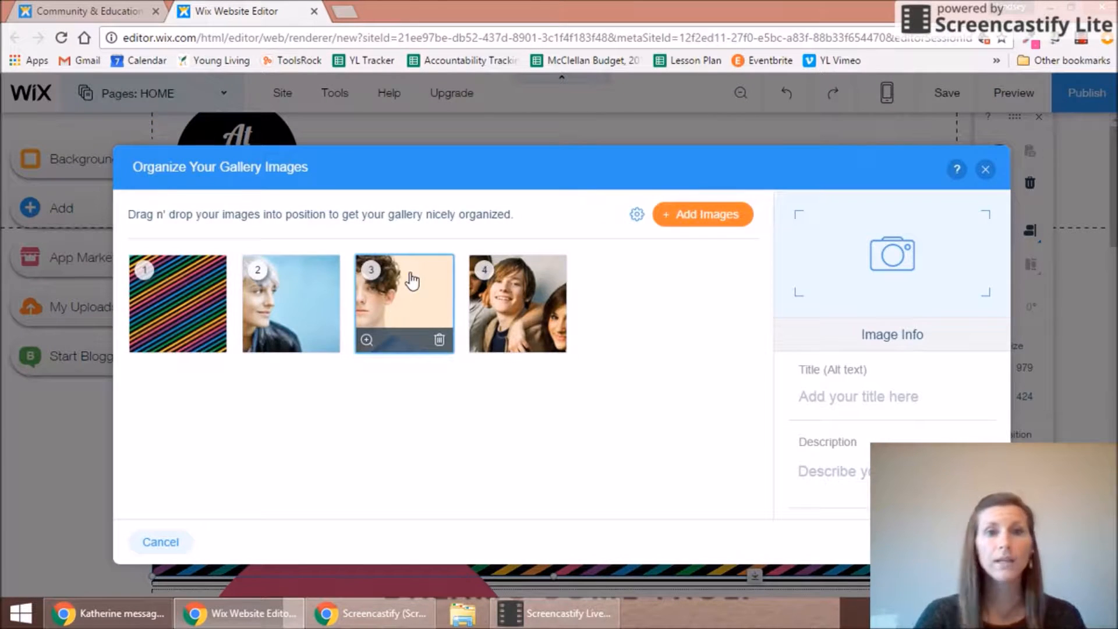
click(212, 342)
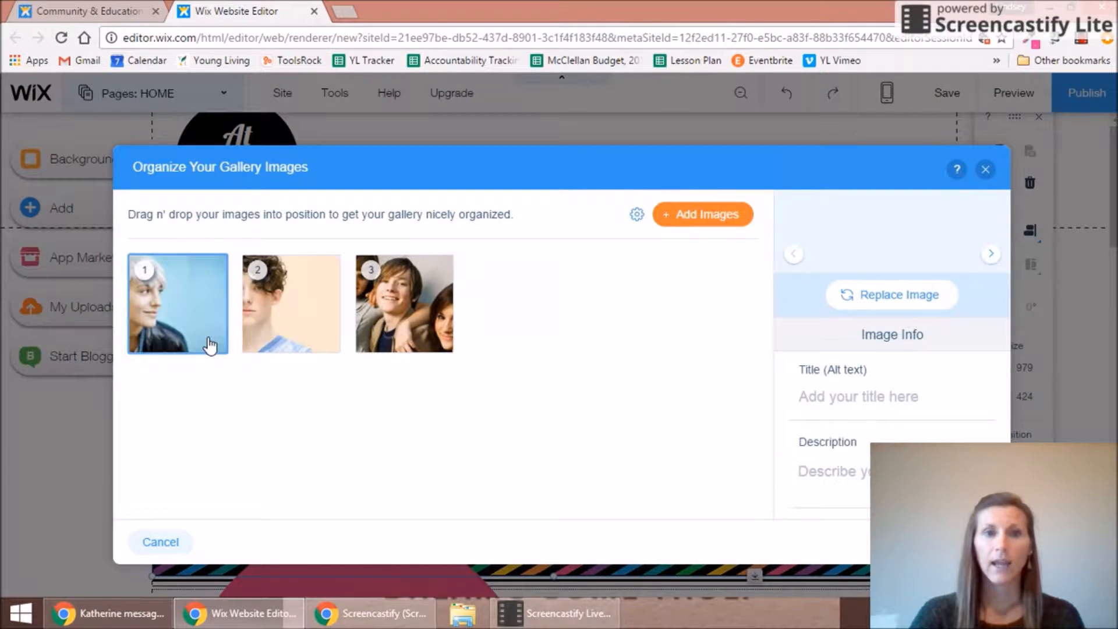
click(212, 343)
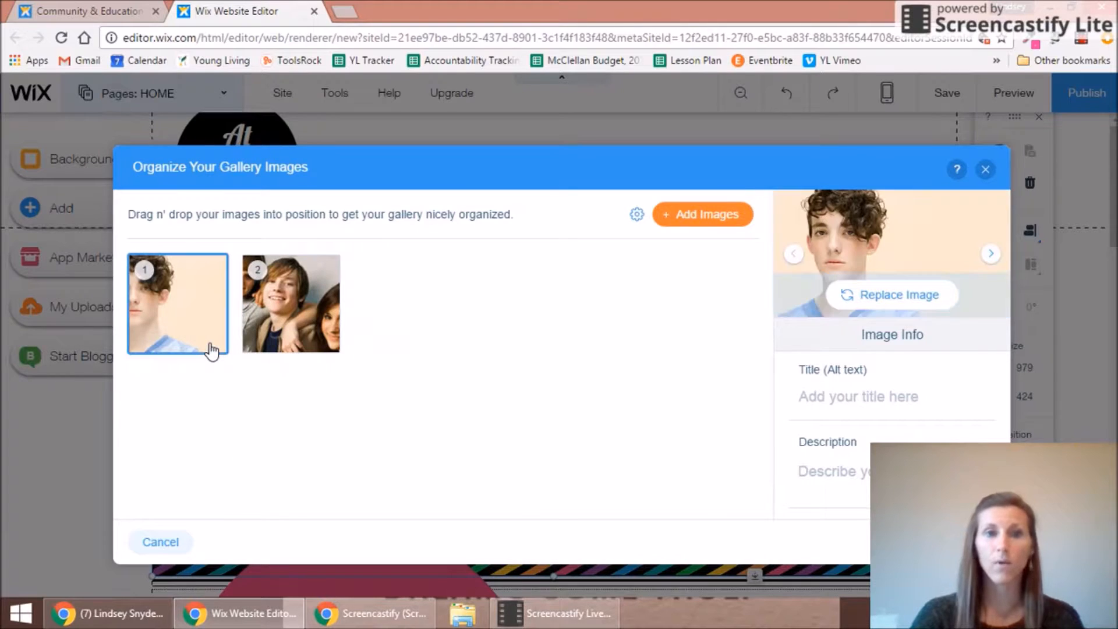
click(212, 343)
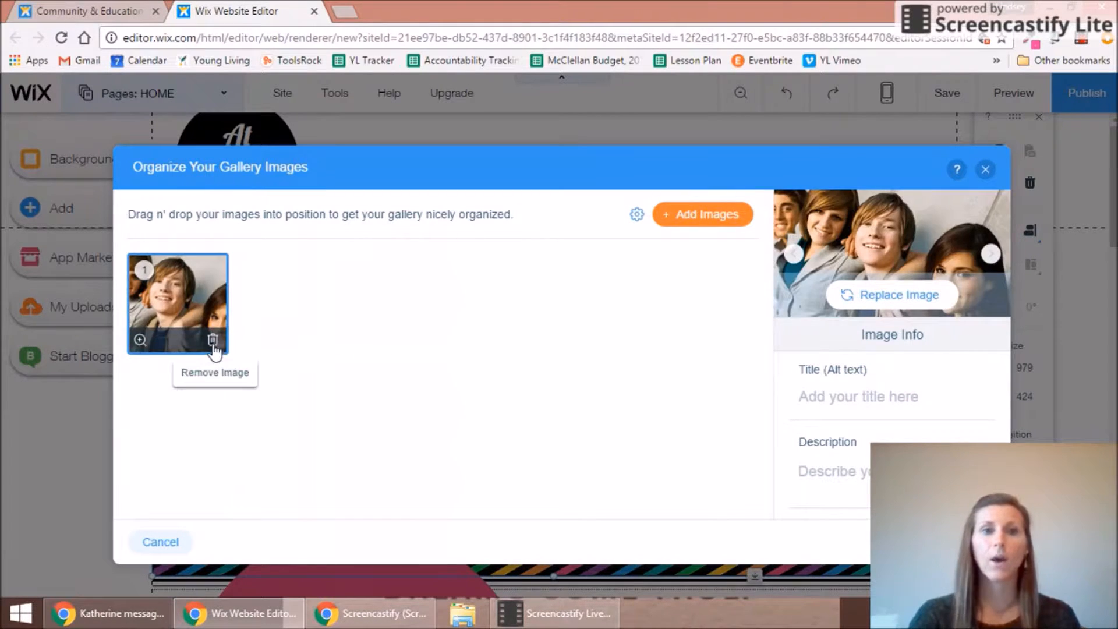
click(212, 343)
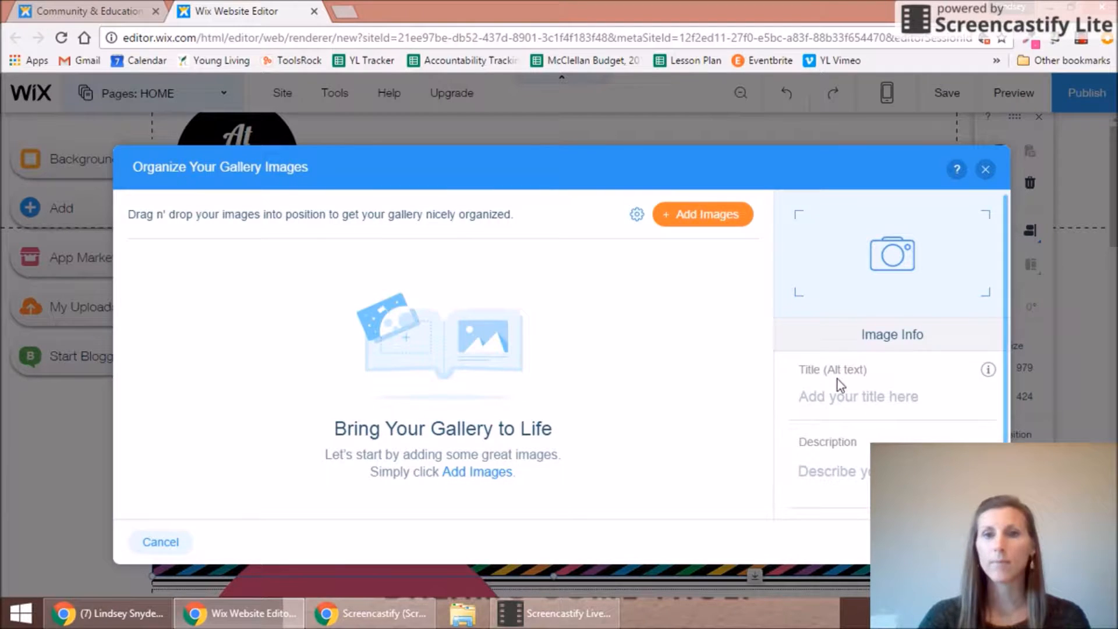
Step: Upload the abundance essential-oil photo from Pictures and add it to the gallery
click(705, 221)
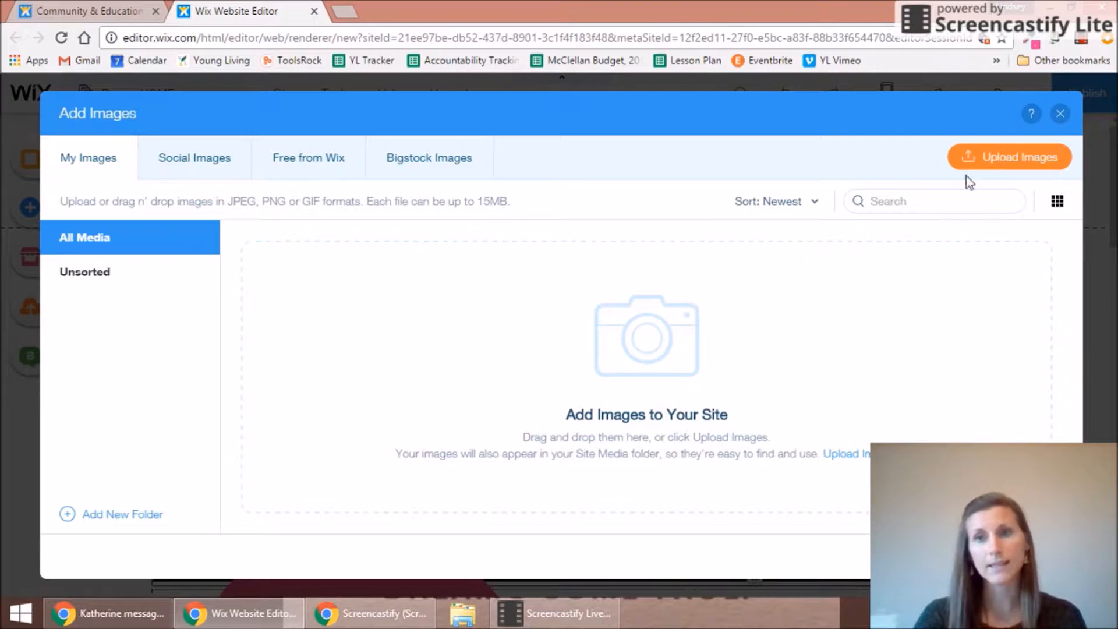
click(992, 162)
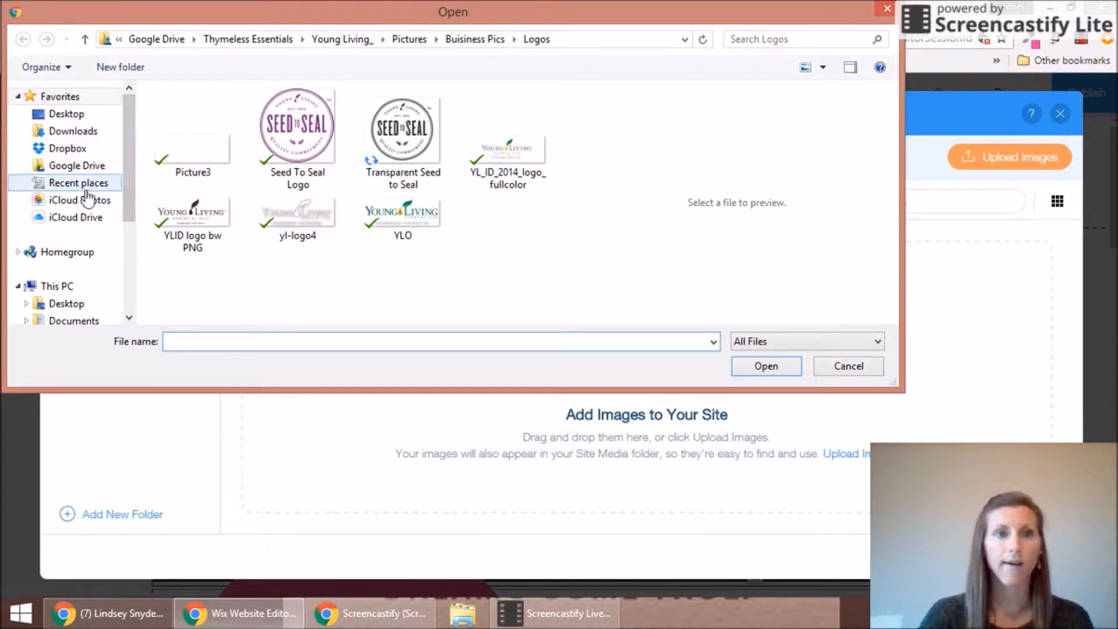
click(416, 37)
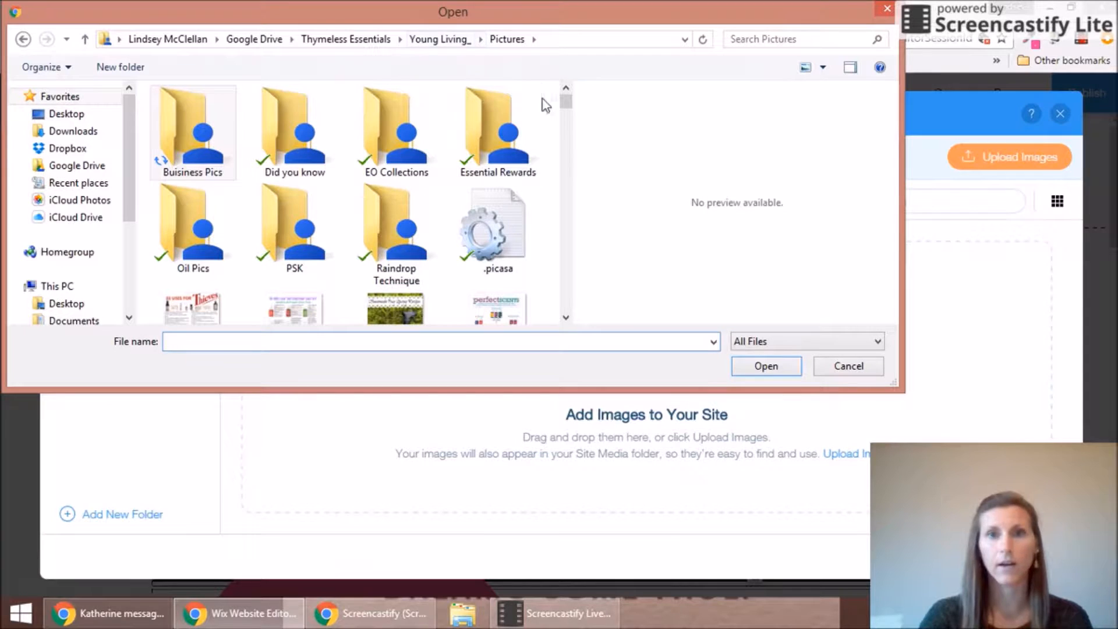
drag(564, 103, 569, 122)
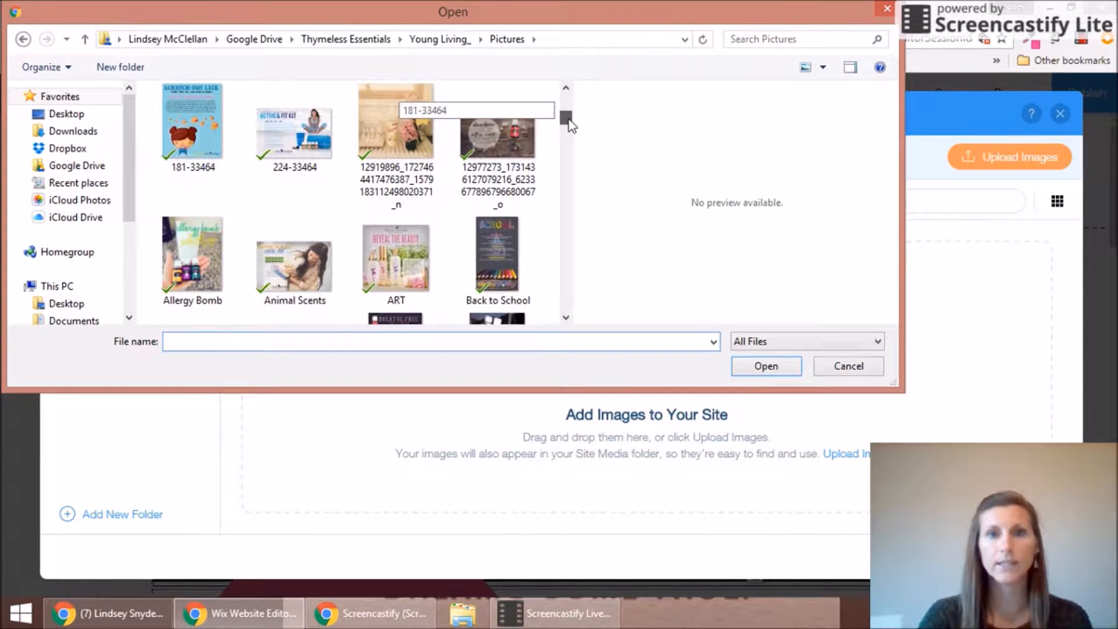
click(510, 135)
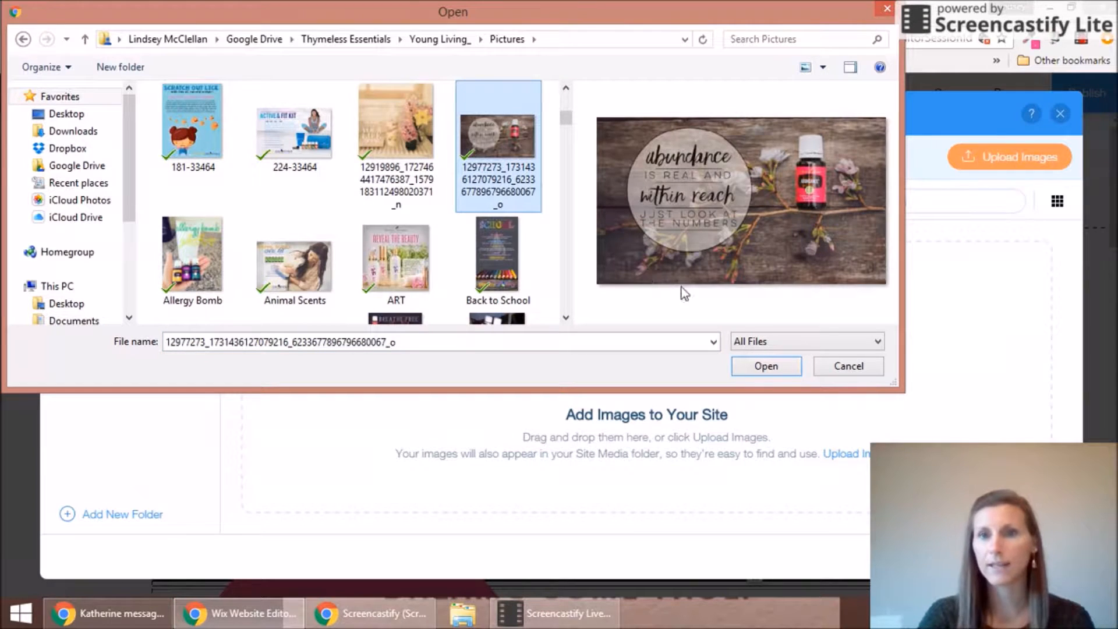
click(756, 371)
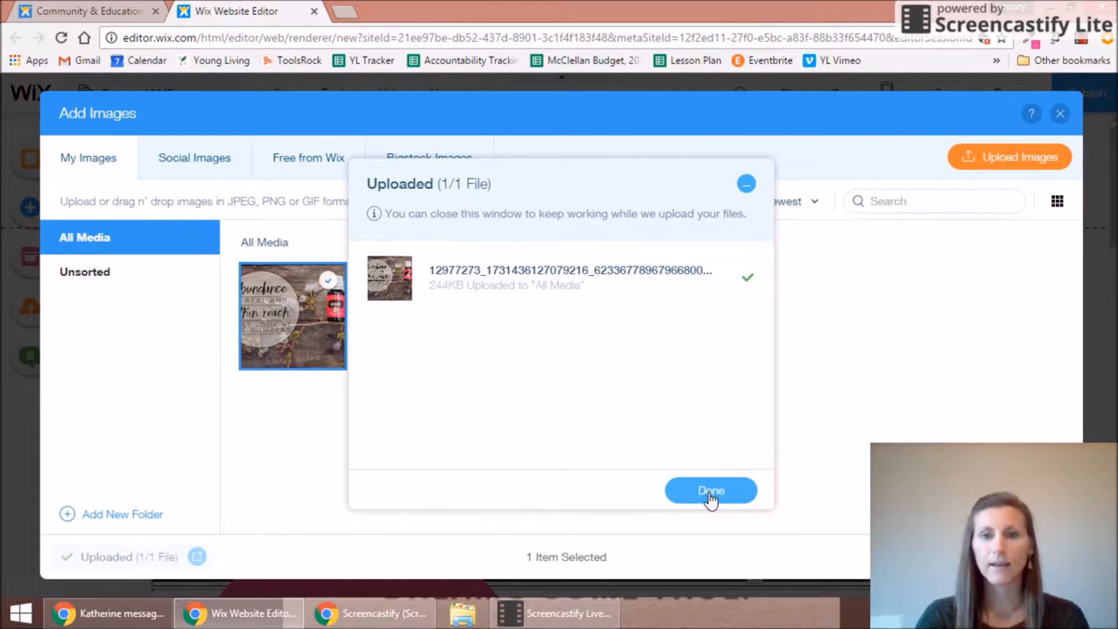
click(711, 491)
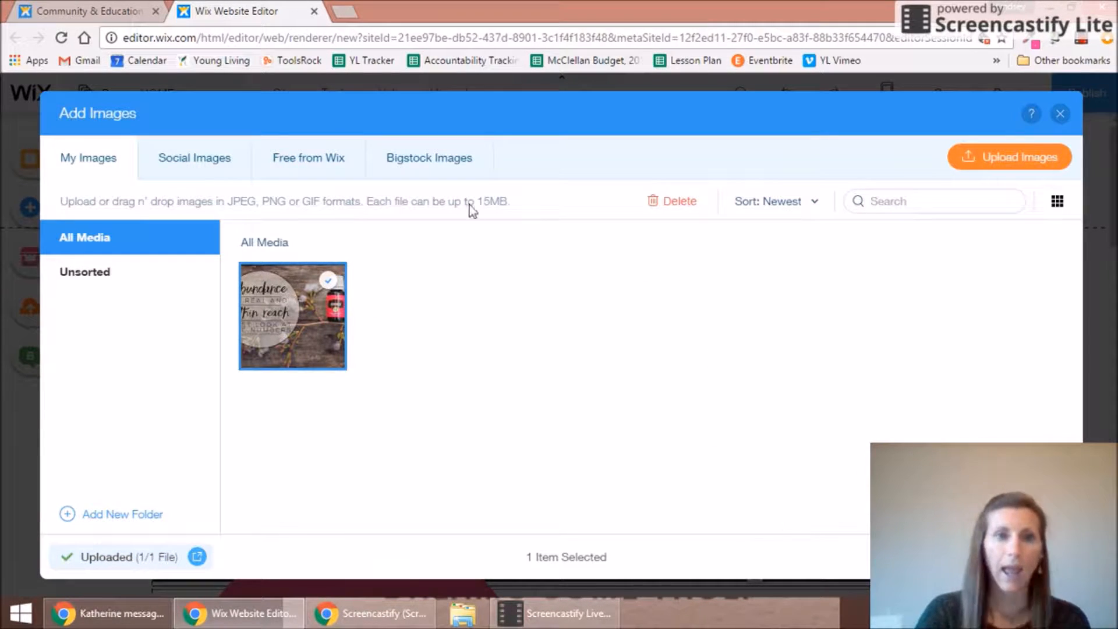
click(1019, 556)
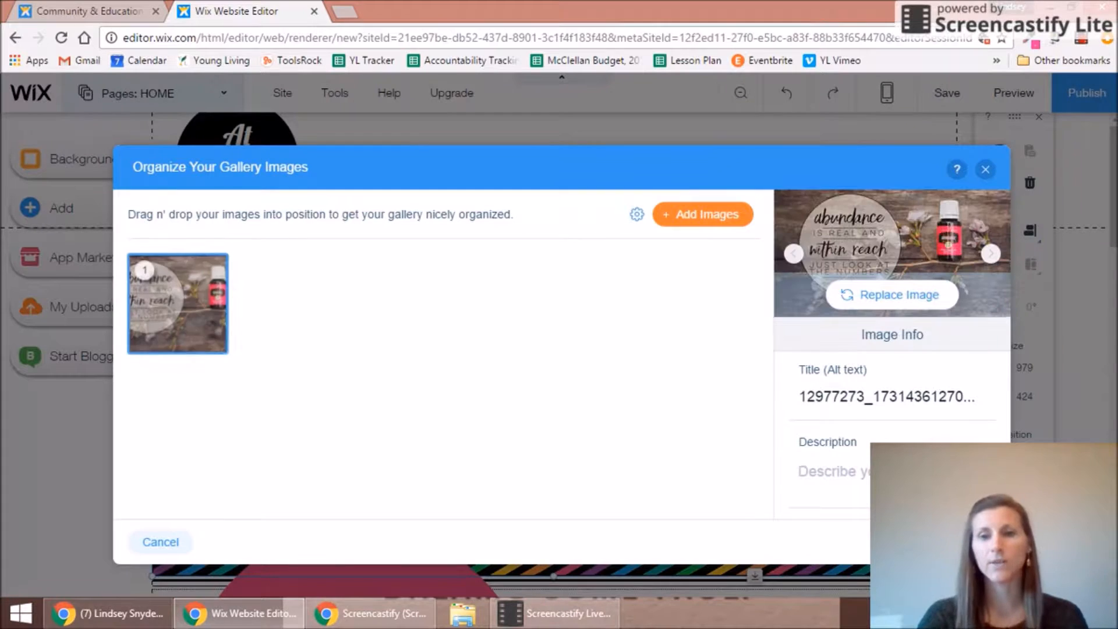
Step: Apply the abundance photo, narrow the gallery to about W 538 on the left, and save
click(964, 543)
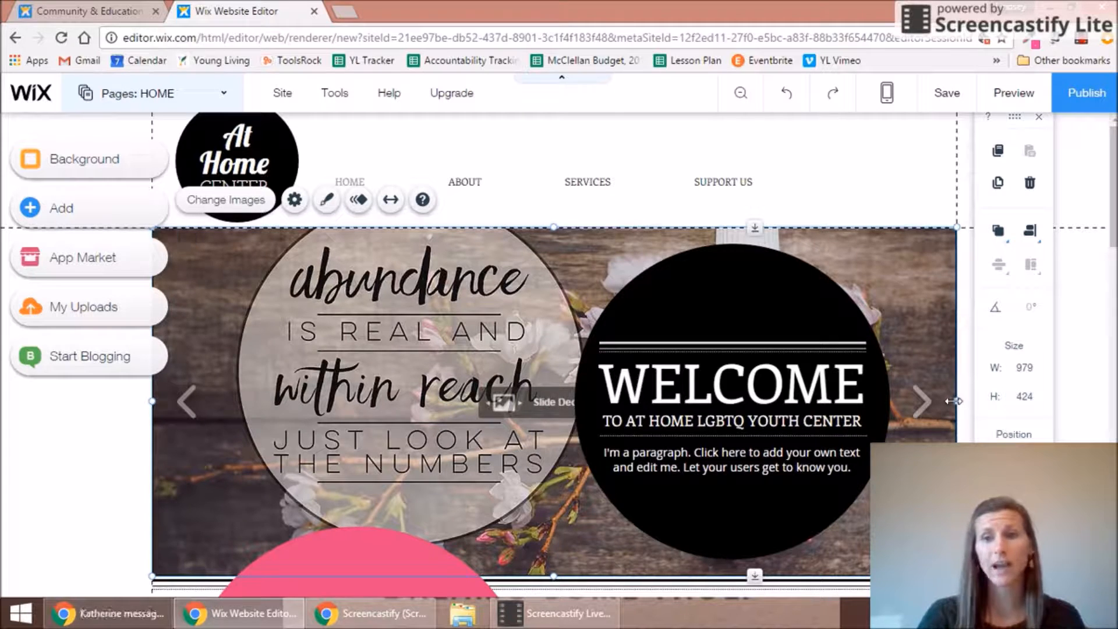
drag(957, 401, 792, 407)
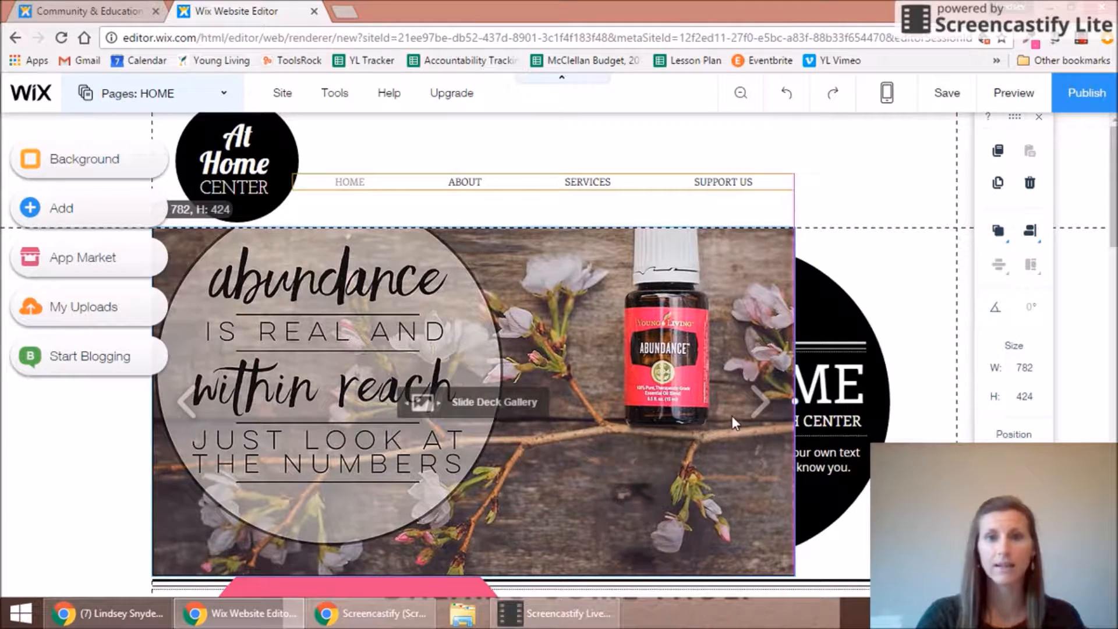
mouse_move(605, 417)
mouse_down()
mouse_move(570, 417)
mouse_move(597, 414)
mouse_up()
drag(443, 413, 743, 401)
click(774, 396)
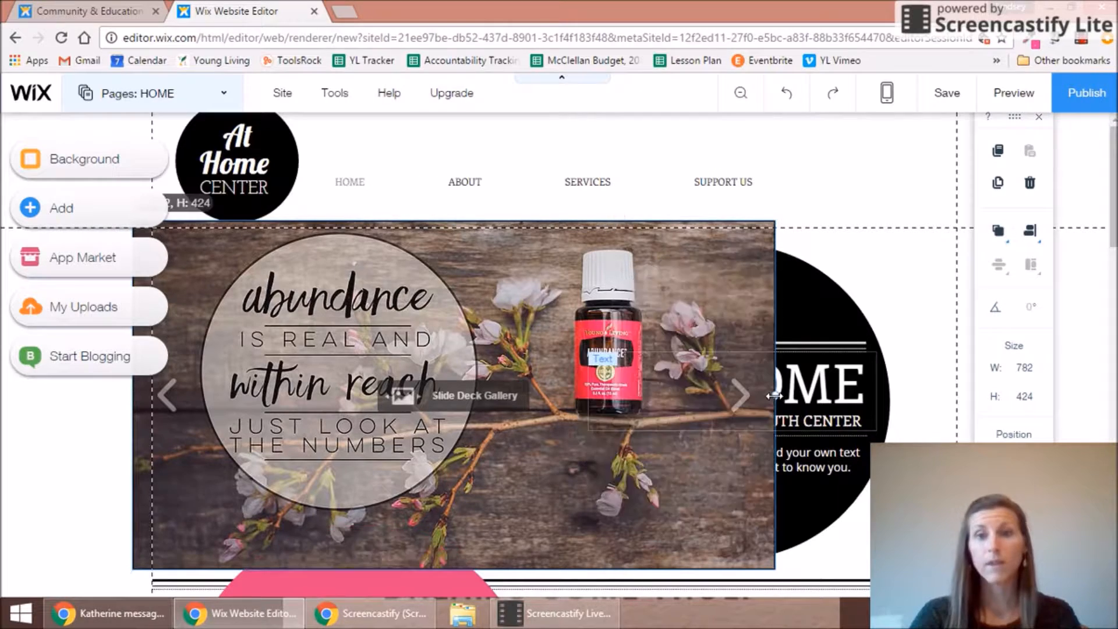
drag(773, 396, 574, 419)
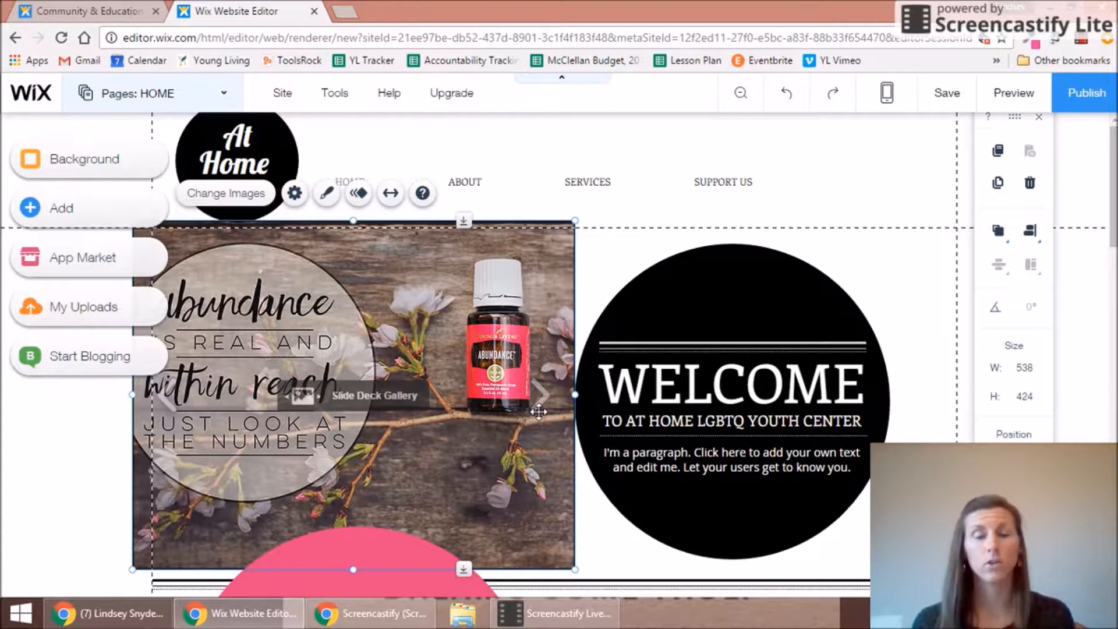
click(947, 92)
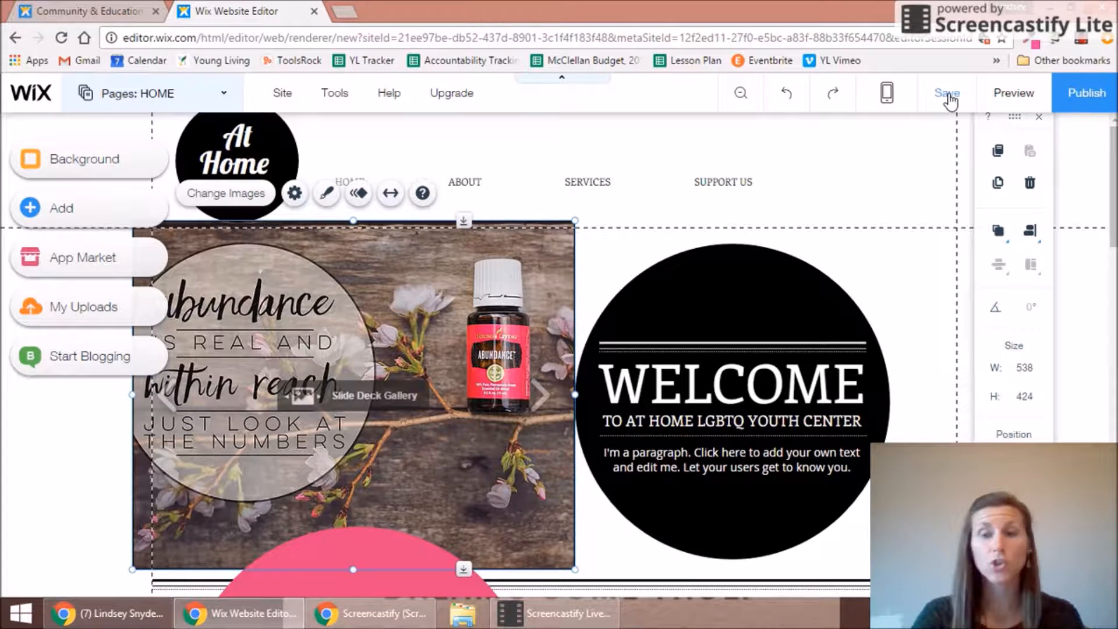
Step: Save the site under the free Wix domain 'youngliving' and dismiss the confirmation and Site History tour
click(948, 96)
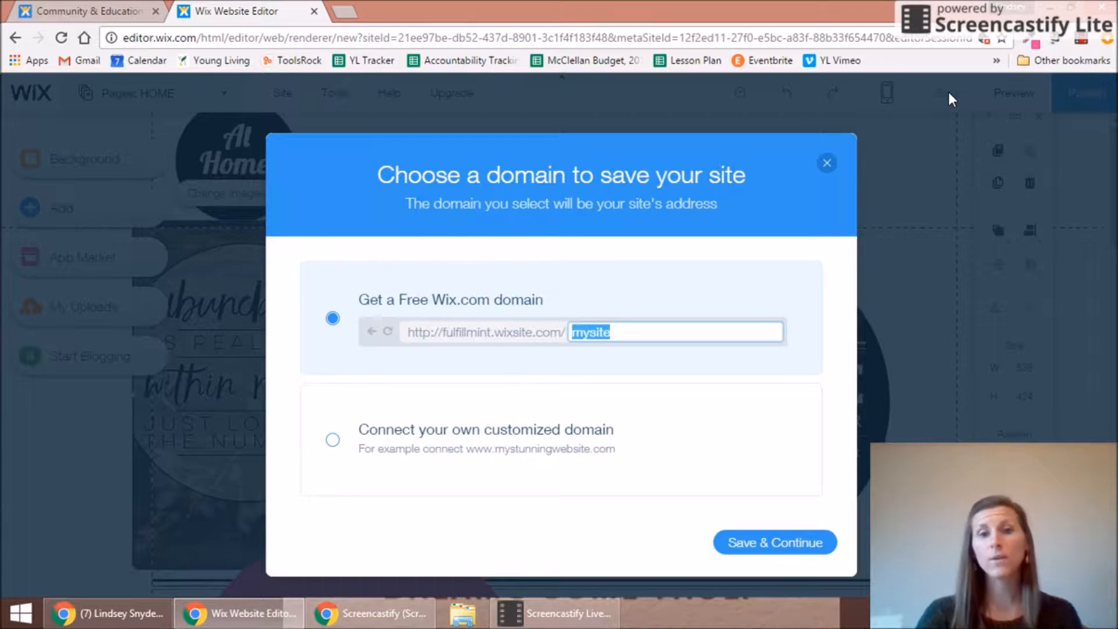
text(you)
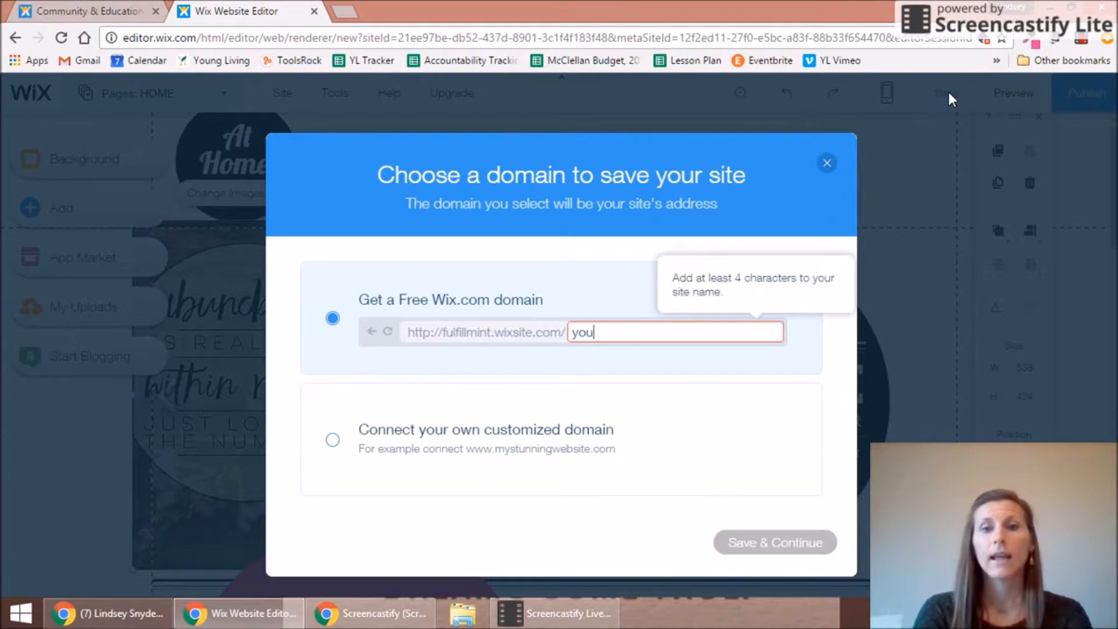
text(ngliv)
text(ing)
key(BackSpace)
text(ng)
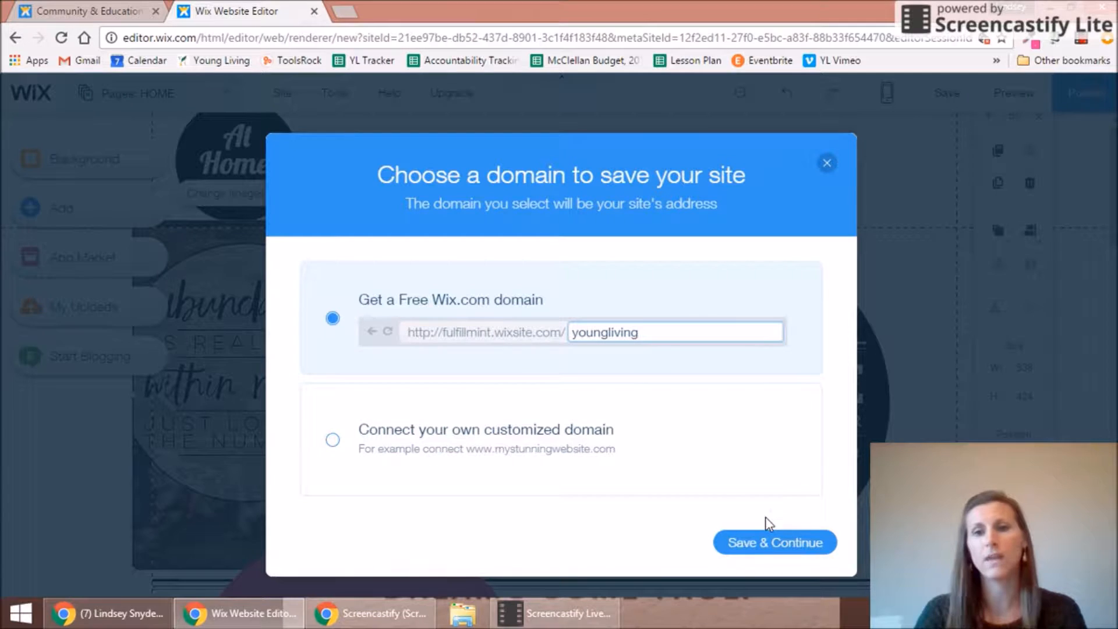
click(772, 542)
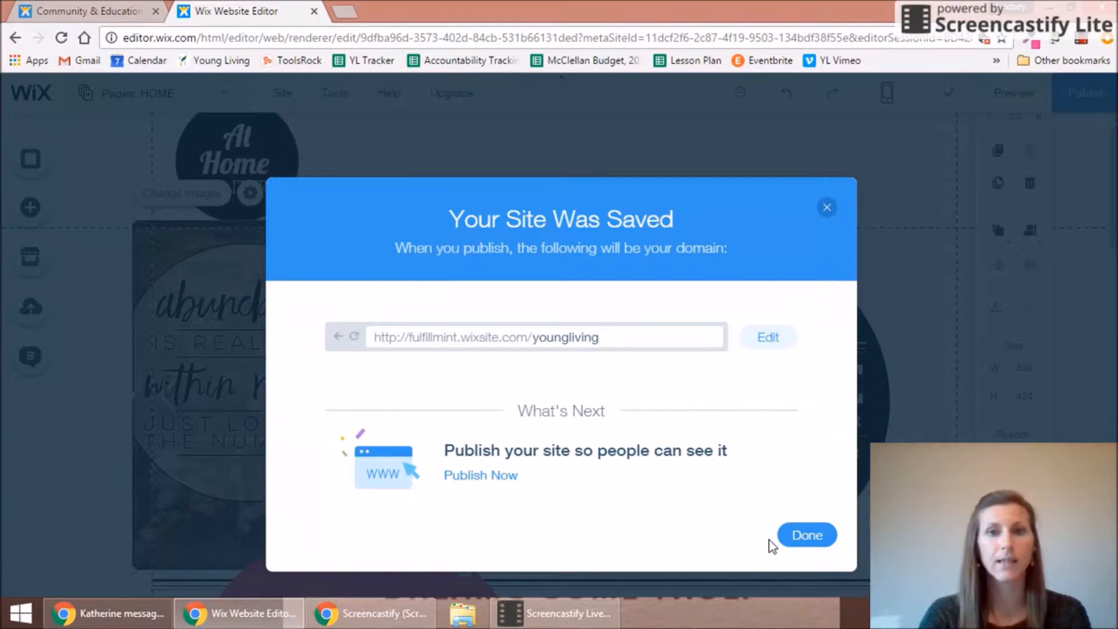
click(802, 543)
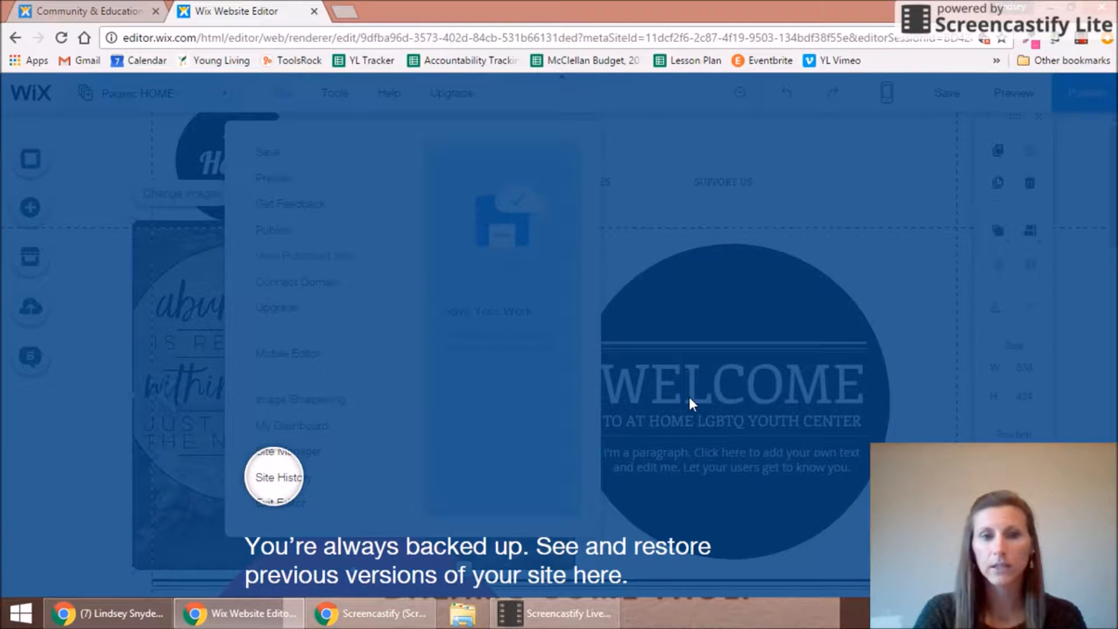
click(358, 207)
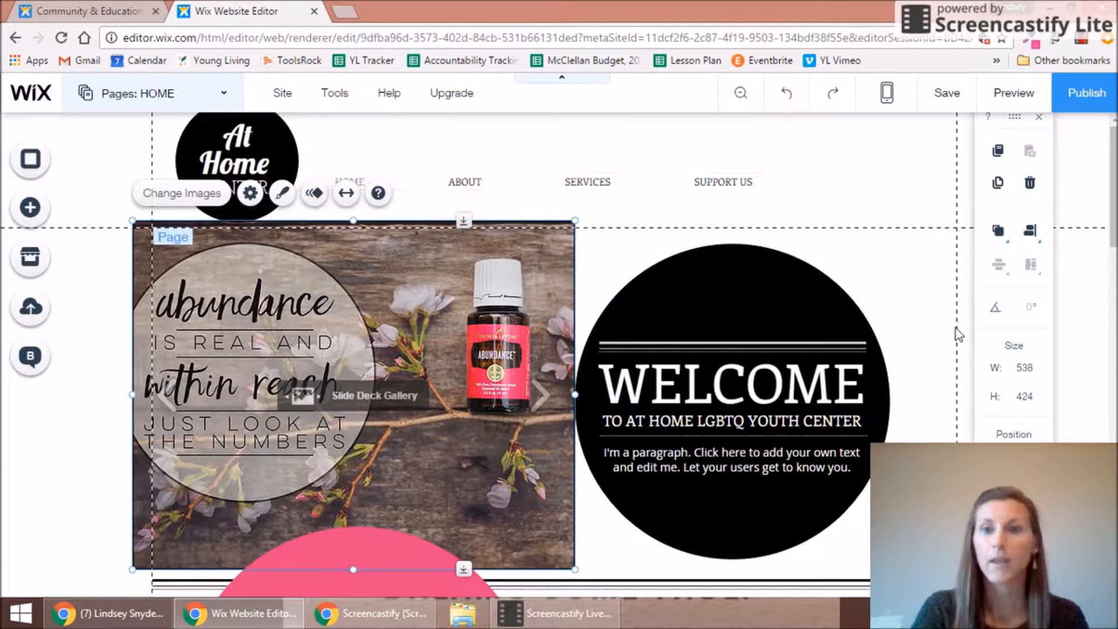
Step: Delete the circle's WELCOME heading and placeholder paragraph, leaving only its decorative lines
click(782, 428)
key(Delete)
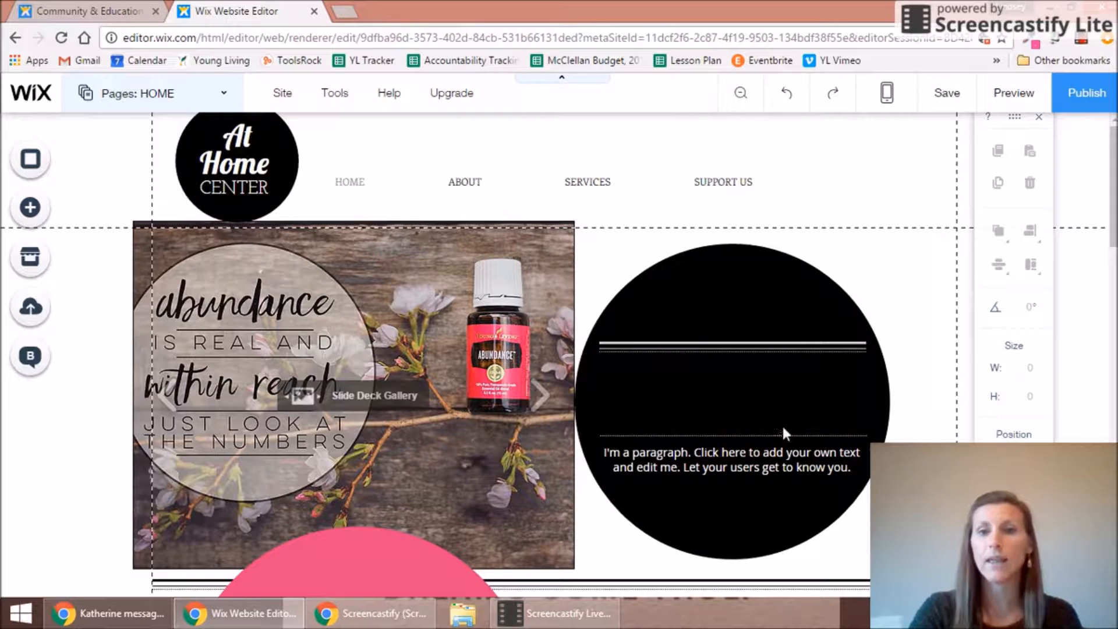
click(771, 460)
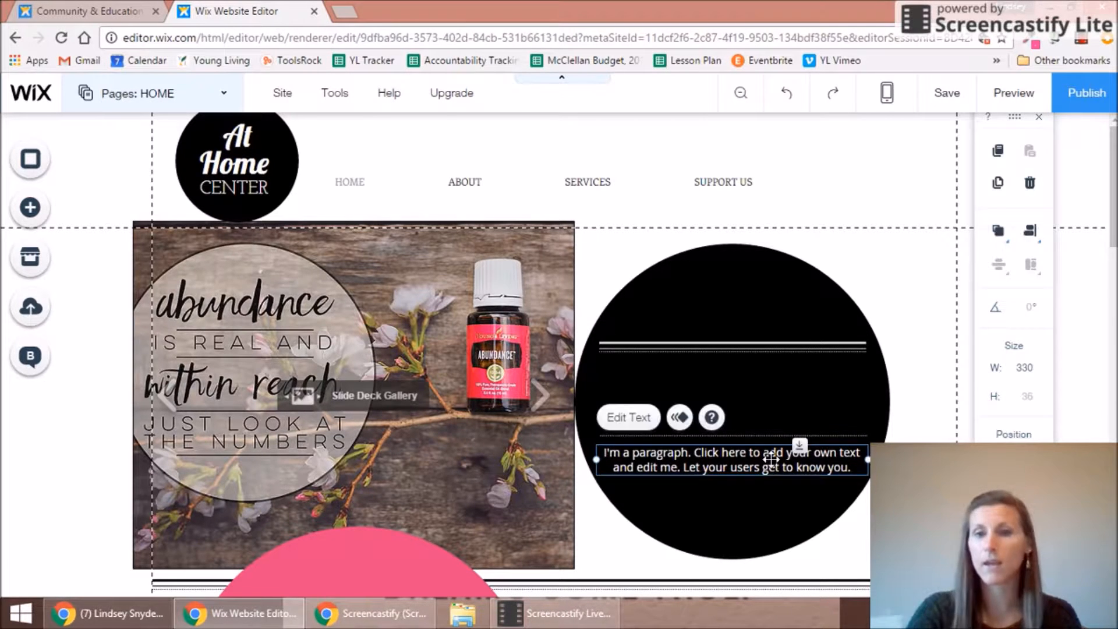
key(Delete)
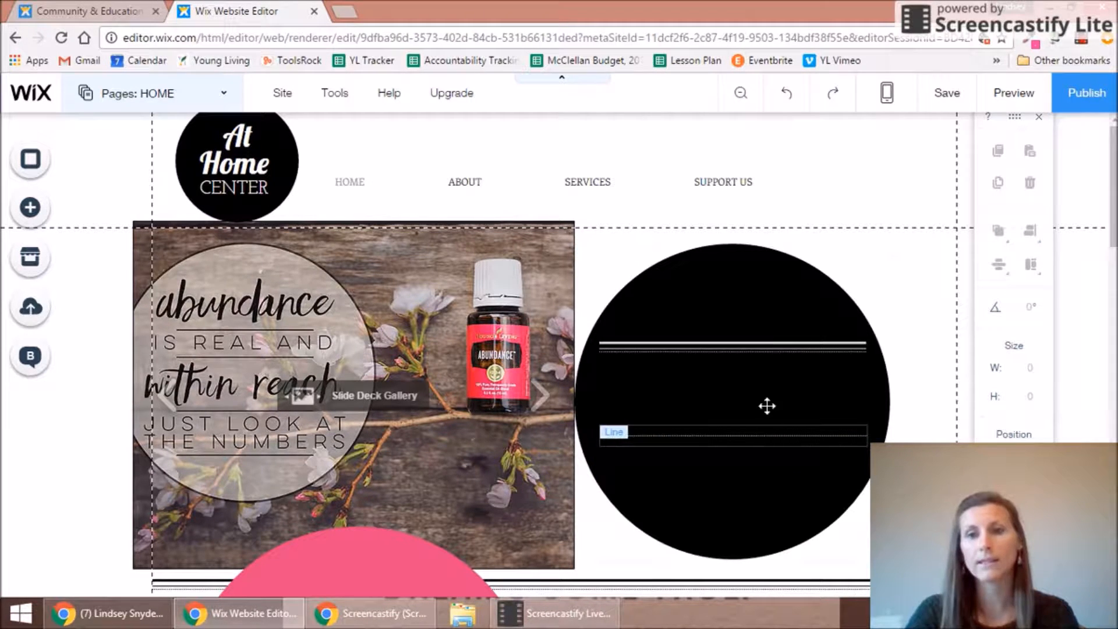
click(767, 406)
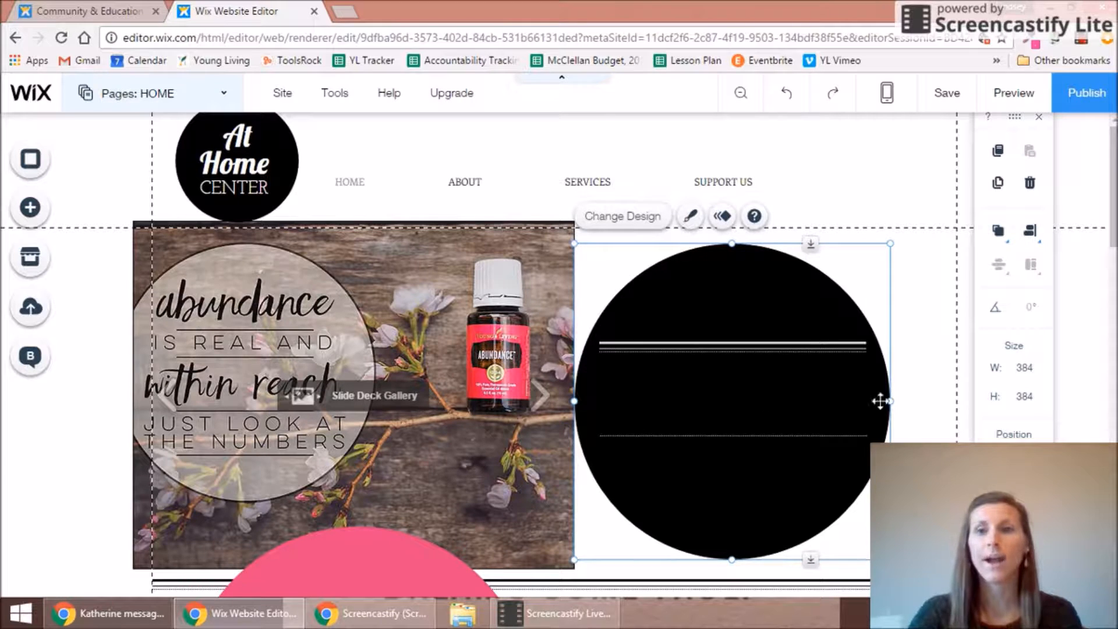
click(926, 424)
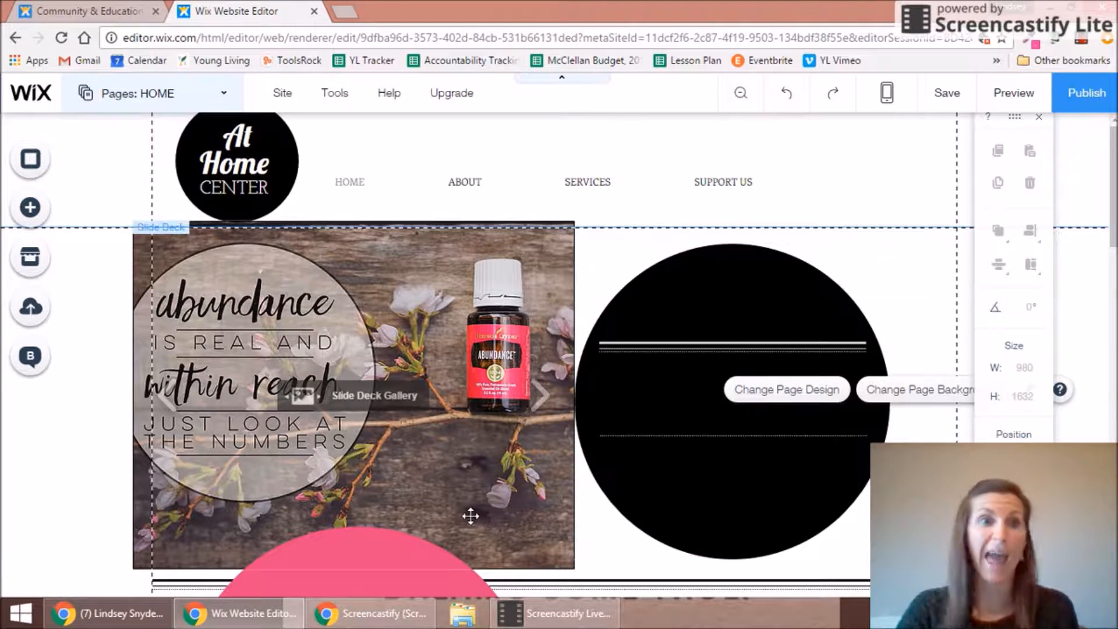
Step: Add the Beautiful Title script element from the Text Titles list to the home page
click(30, 207)
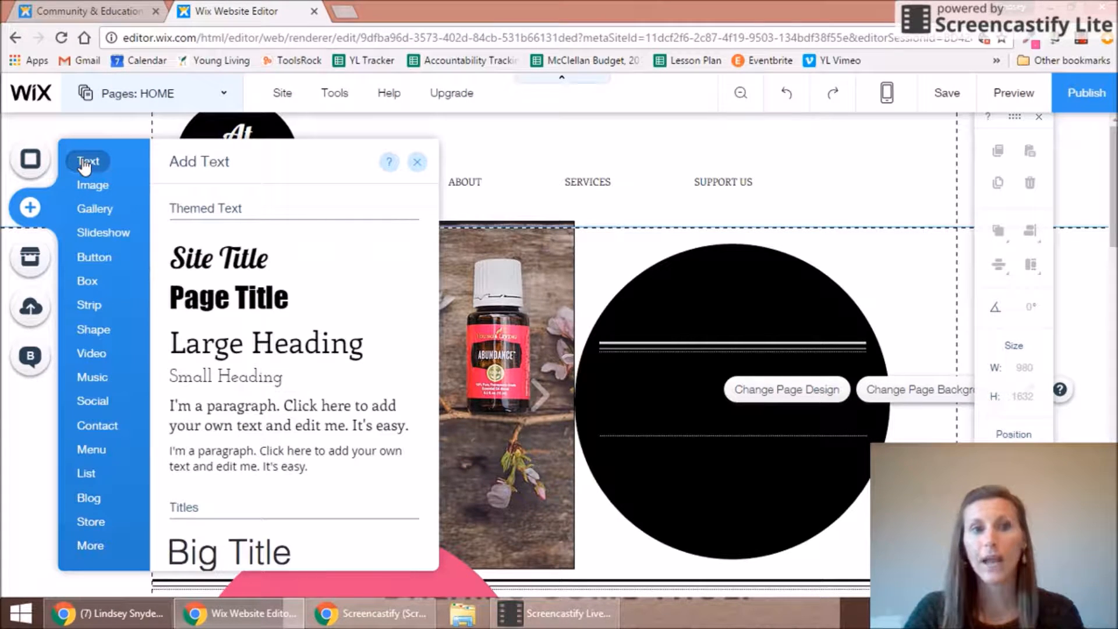
mouse_move(103, 249)
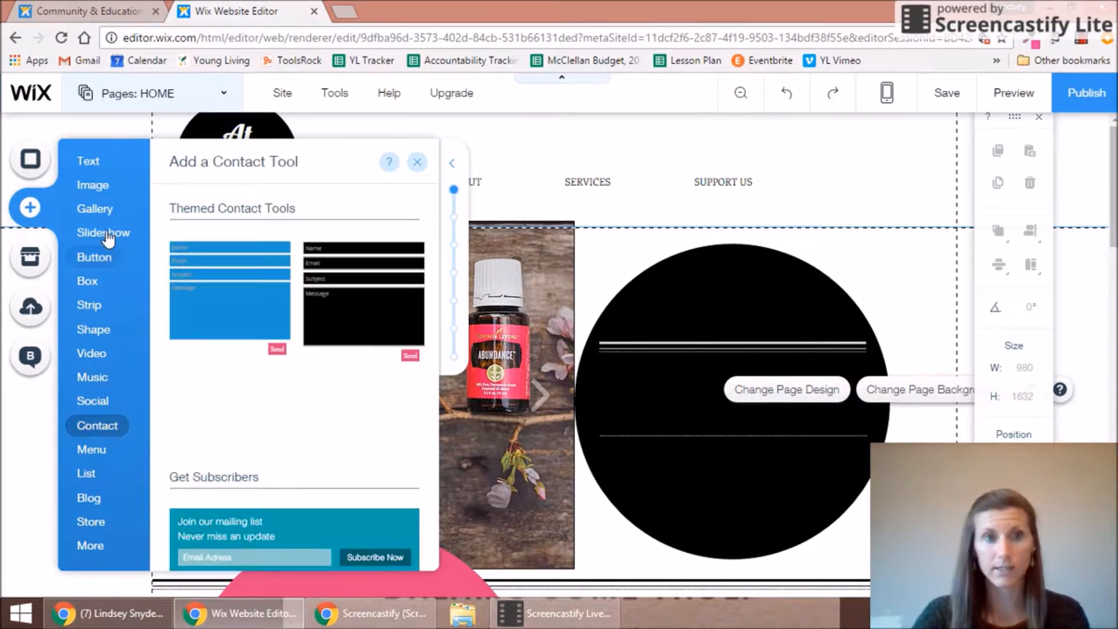
mouse_move(89, 162)
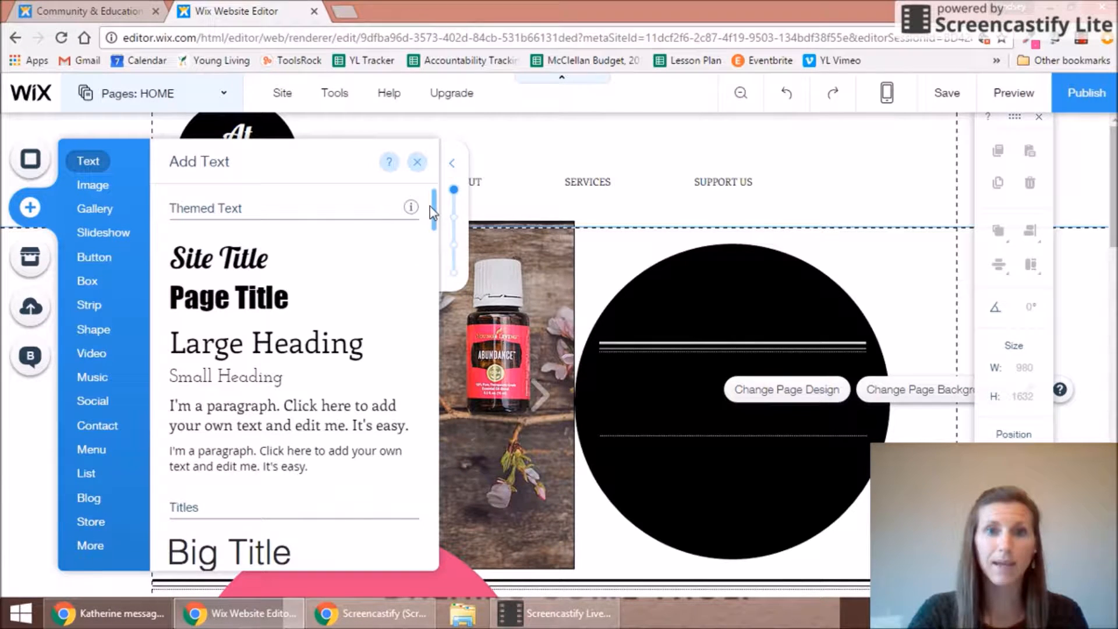
drag(431, 201, 407, 229)
scroll(411, 256, down, 6)
scroll(415, 285, up, 1)
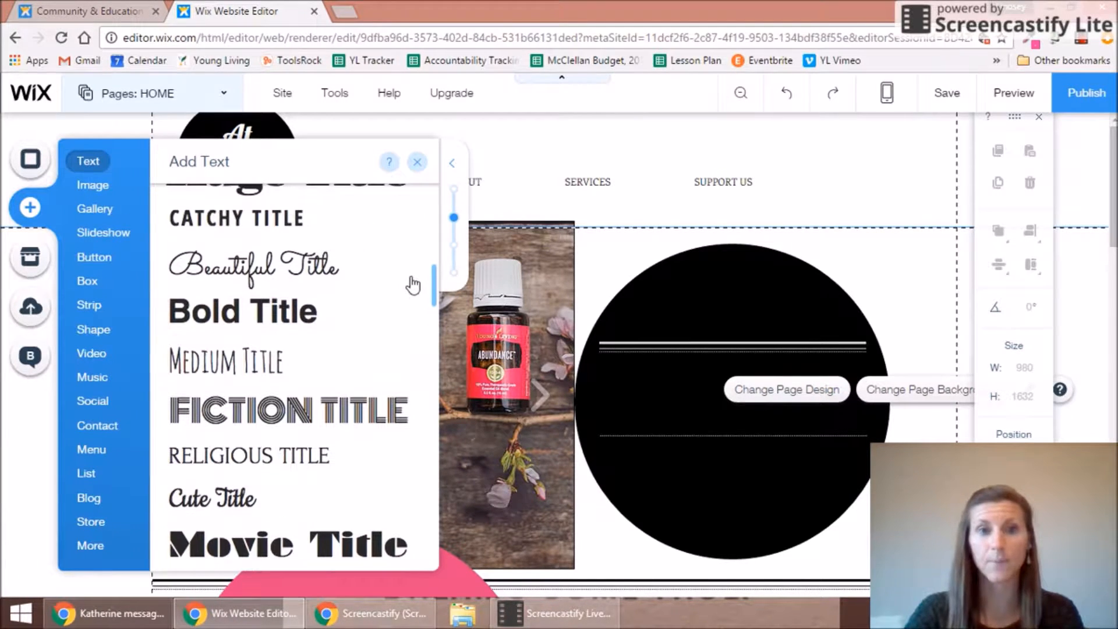
click(295, 279)
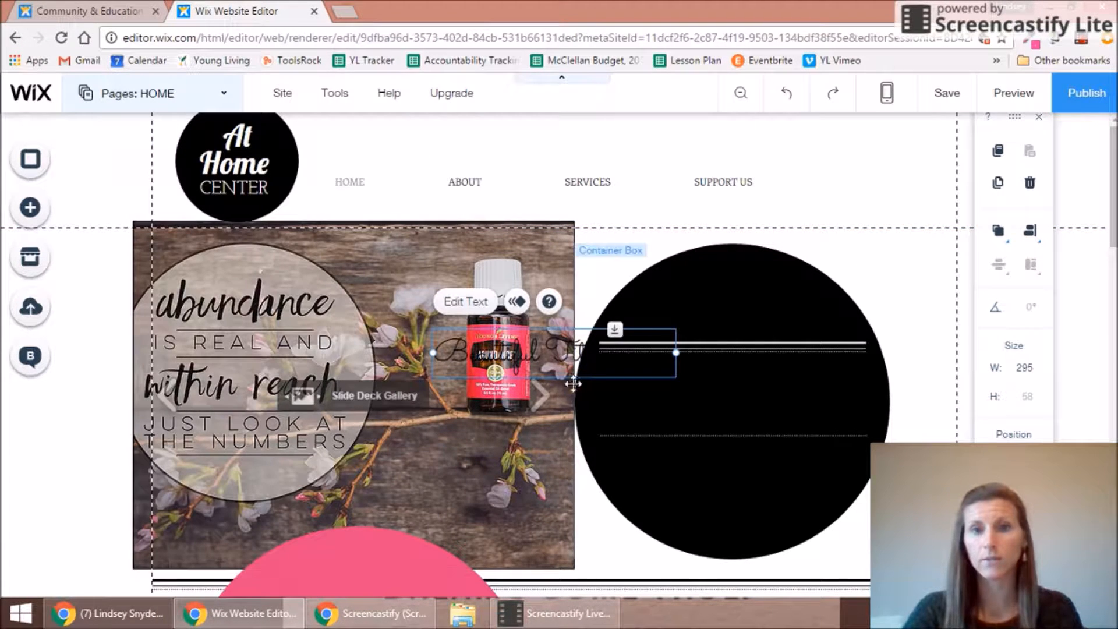
Step: Color the Beautiful Title text white and set its font size to 60 px
mouse_move(566, 375)
mouse_down()
mouse_move(586, 382)
mouse_move(560, 375)
mouse_up()
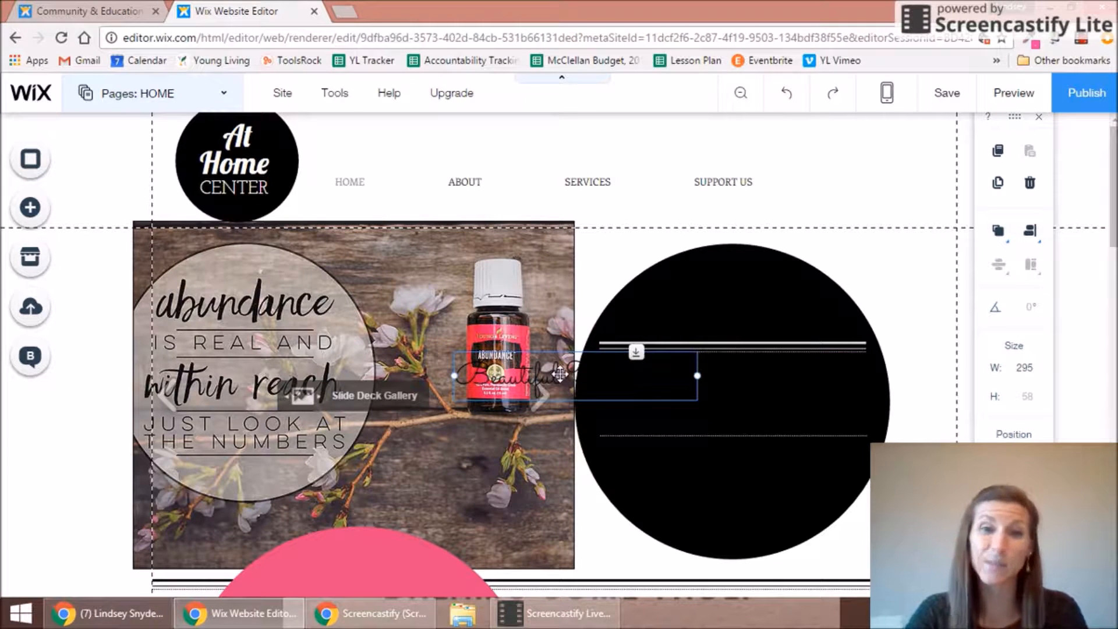
double_click(561, 374)
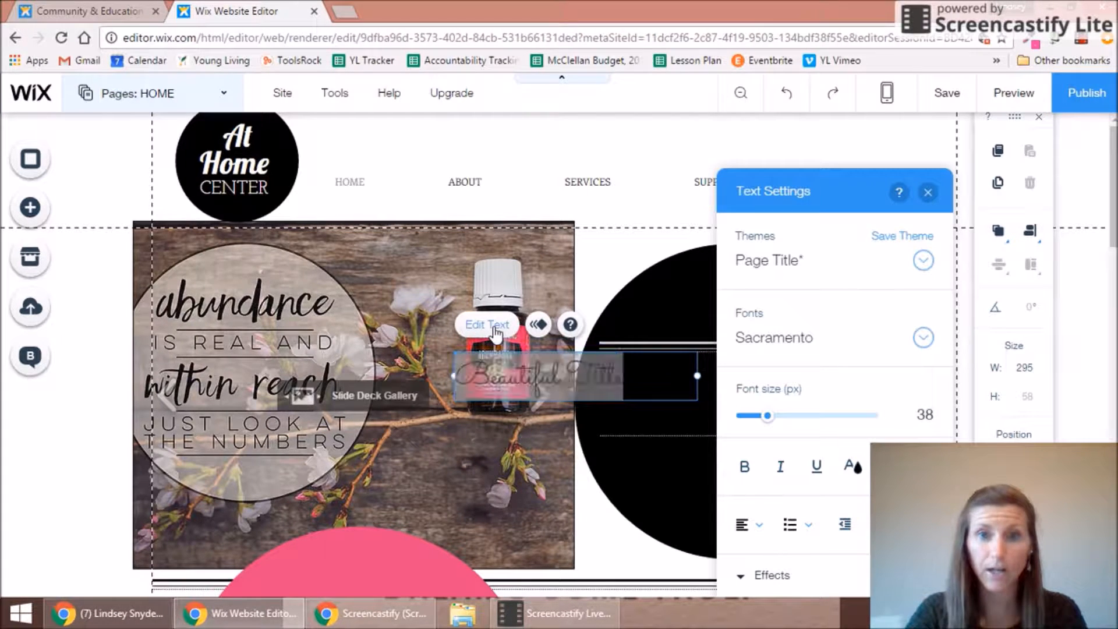
click(855, 472)
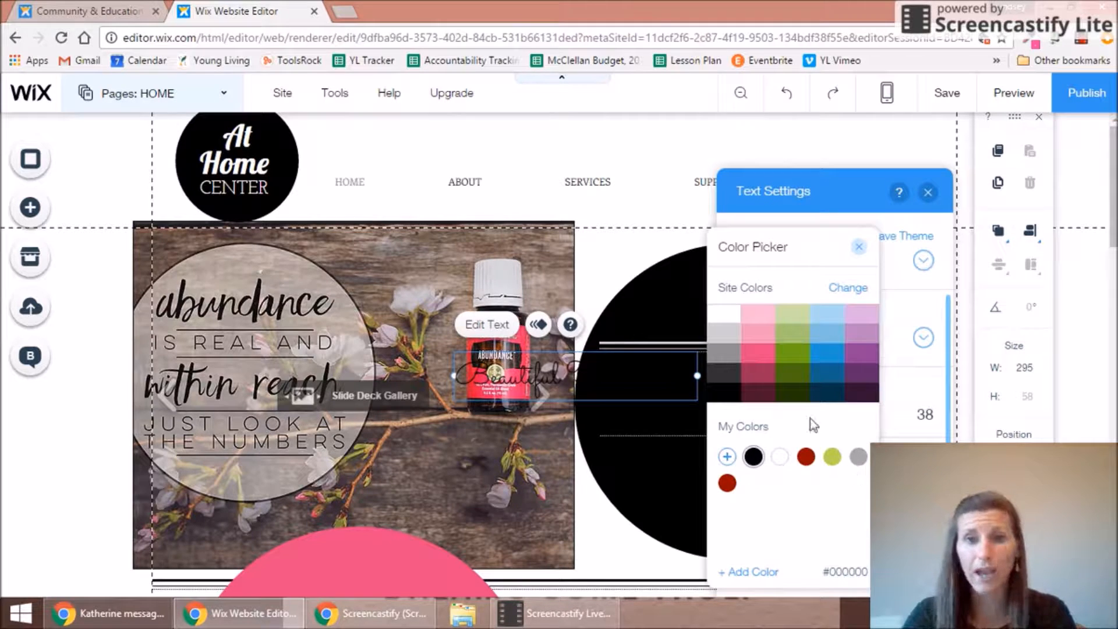
click(725, 316)
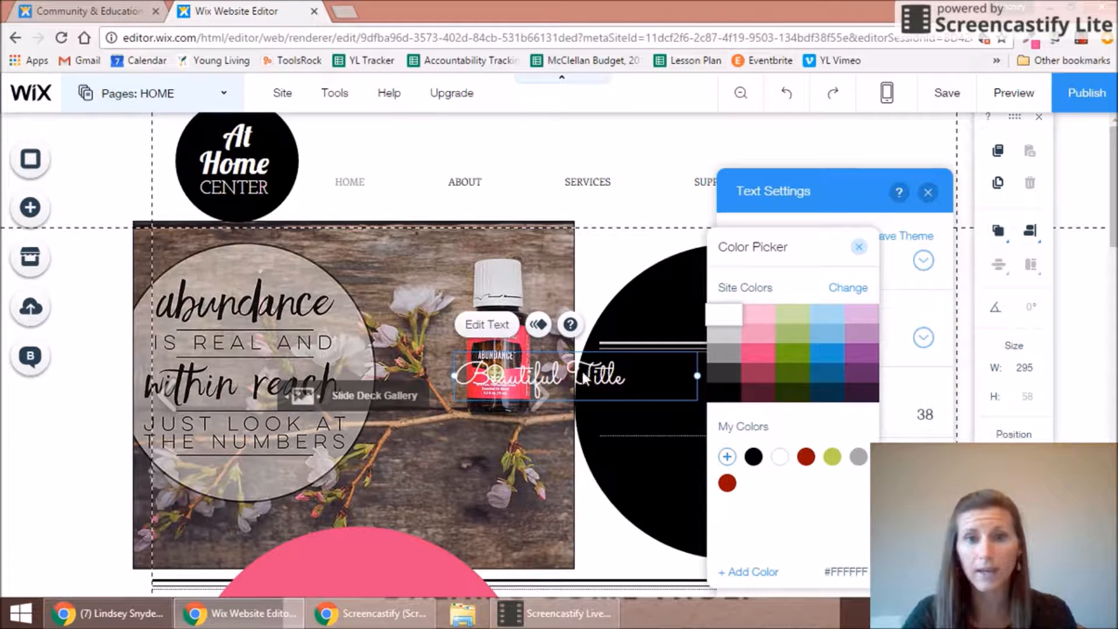
click(861, 248)
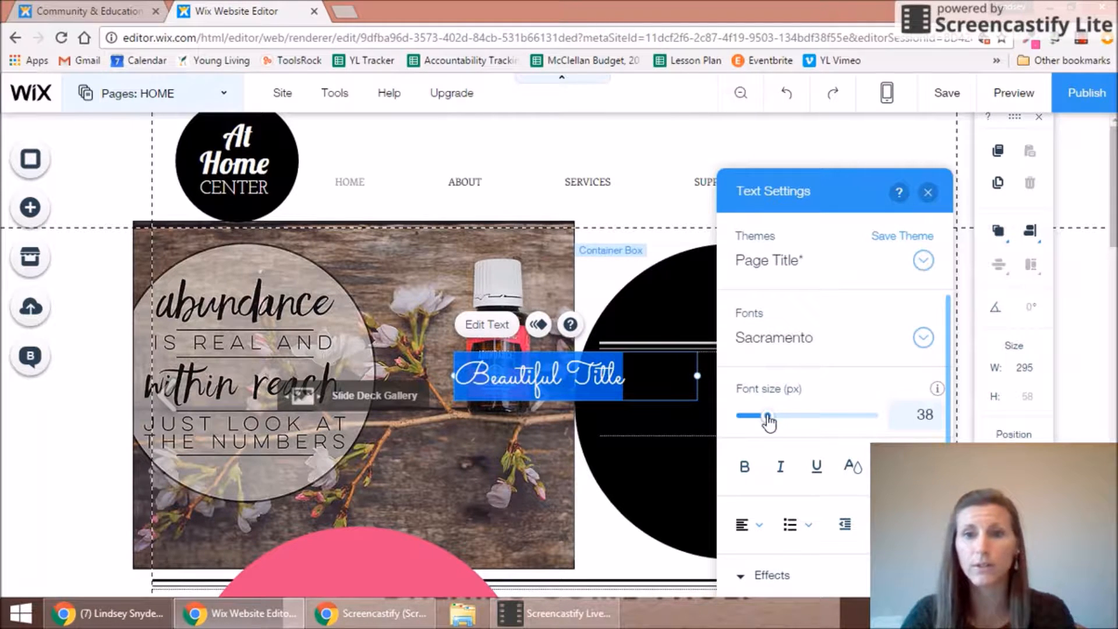
mouse_move(767, 424)
mouse_down()
mouse_move(799, 424)
mouse_move(783, 425)
mouse_up()
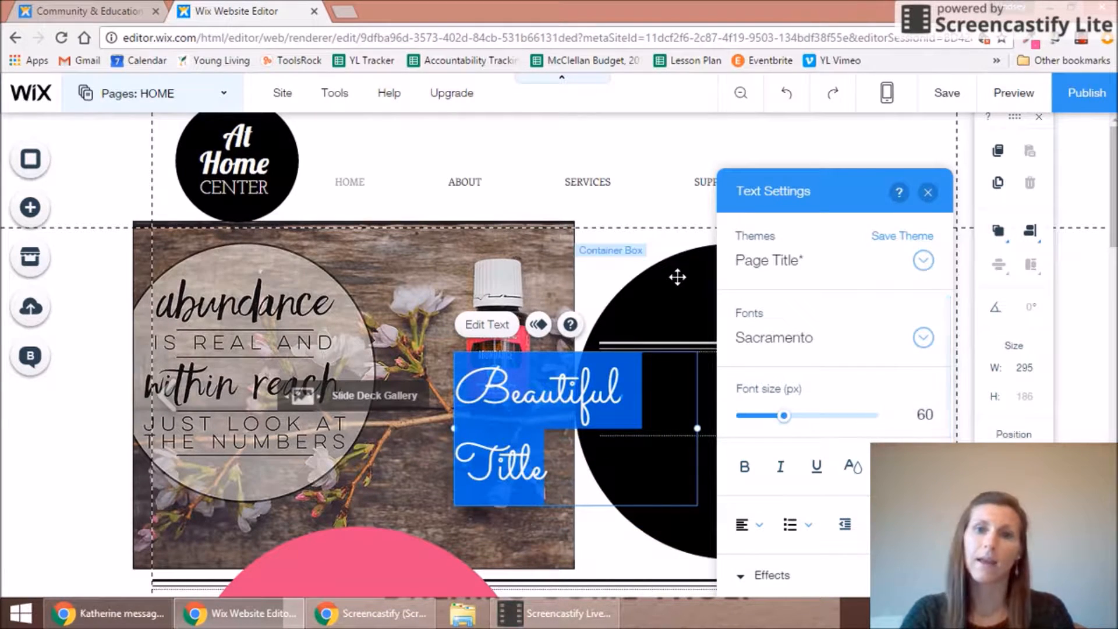
click(927, 193)
Step: Widen the title box, move it onto the black circle, and change its text to 'Welcome'
drag(700, 428, 780, 419)
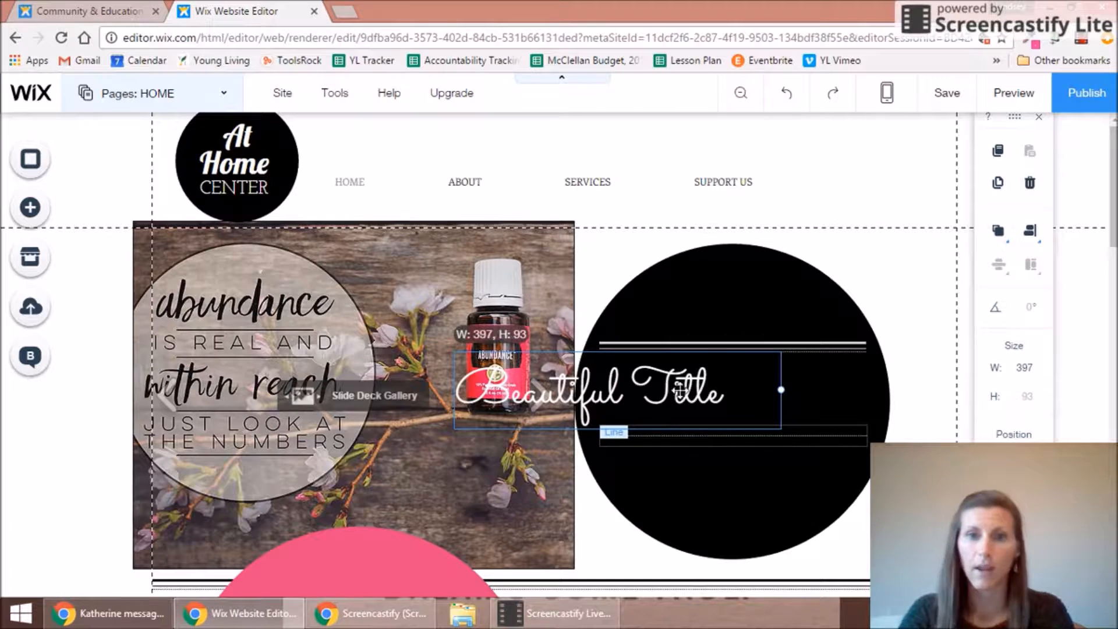
drag(686, 389, 807, 395)
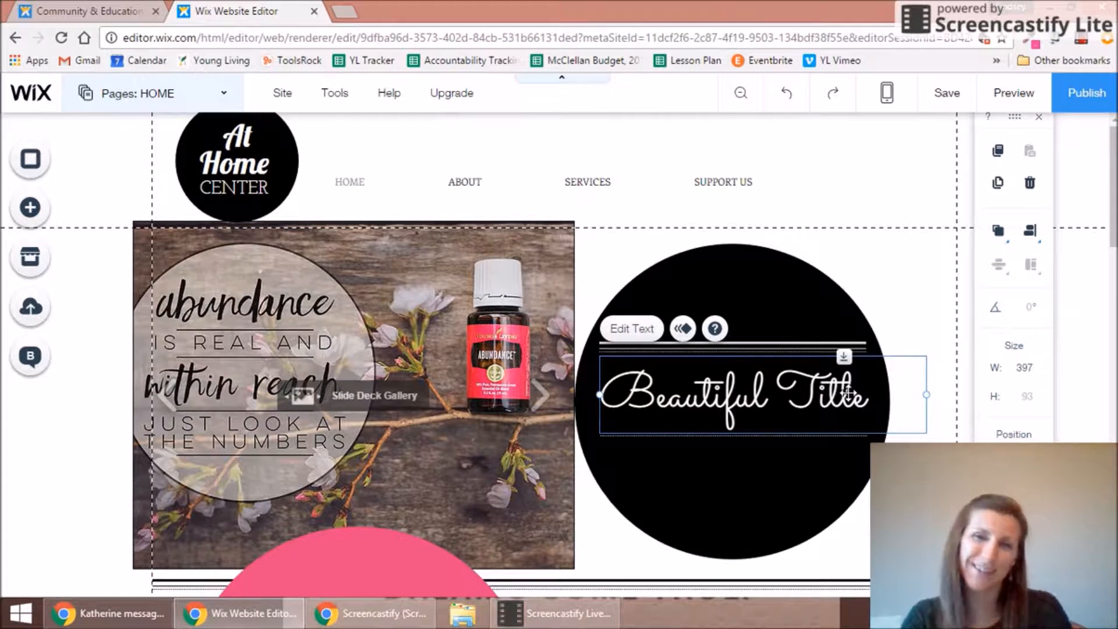
double_click(761, 398)
drag(860, 389, 595, 404)
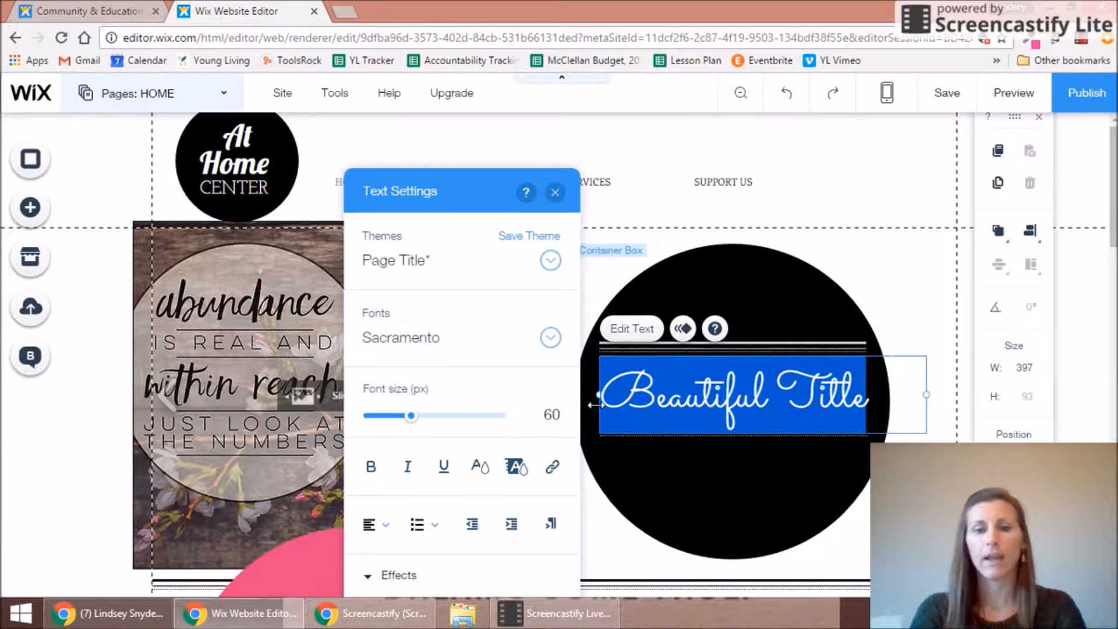
text(We)
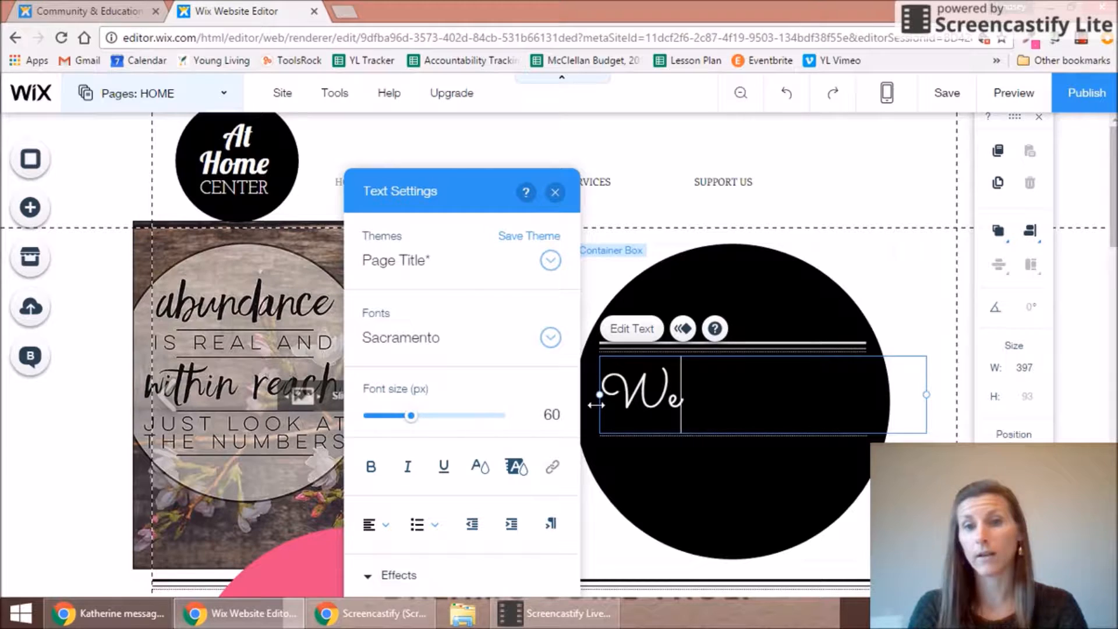
text(lcome)
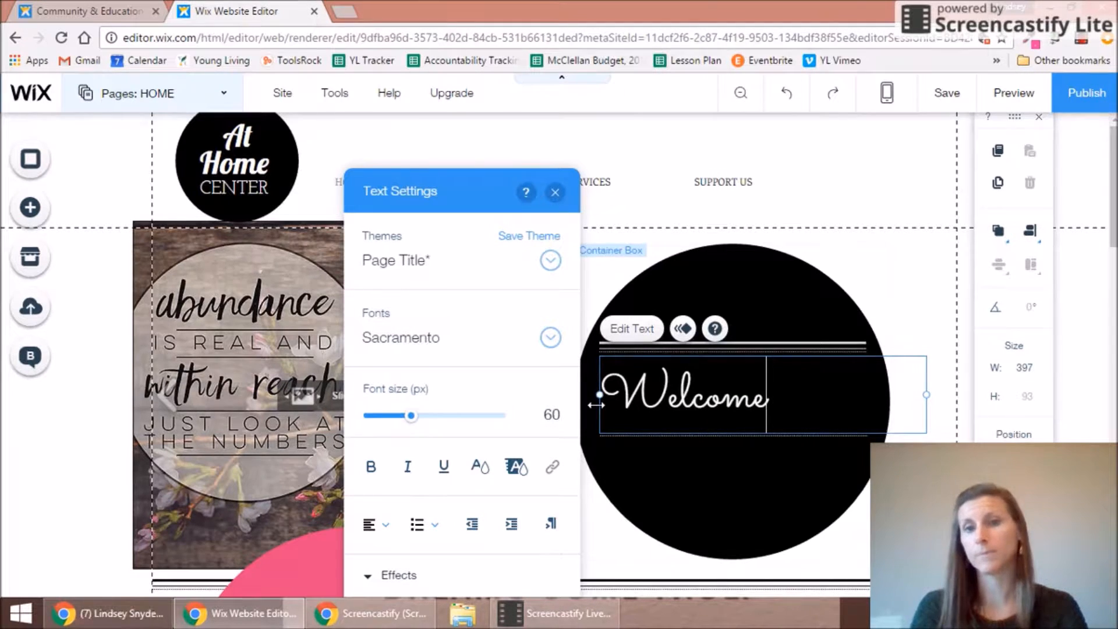
Step: Enlarge the Welcome text to font size 101
drag(408, 417, 441, 428)
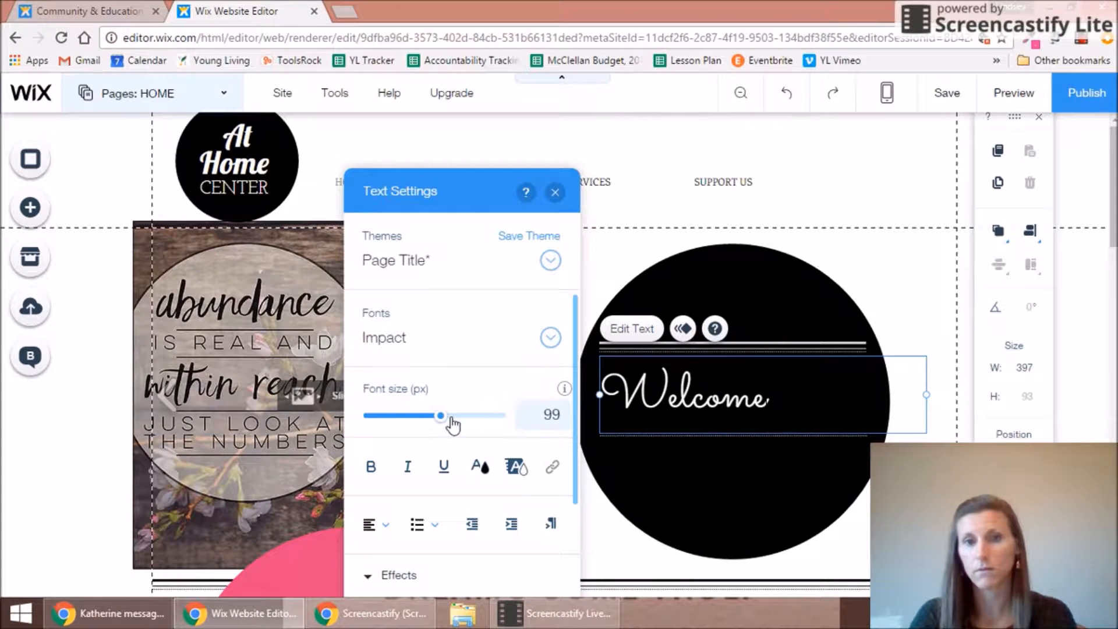
click(769, 396)
drag(769, 396, 625, 393)
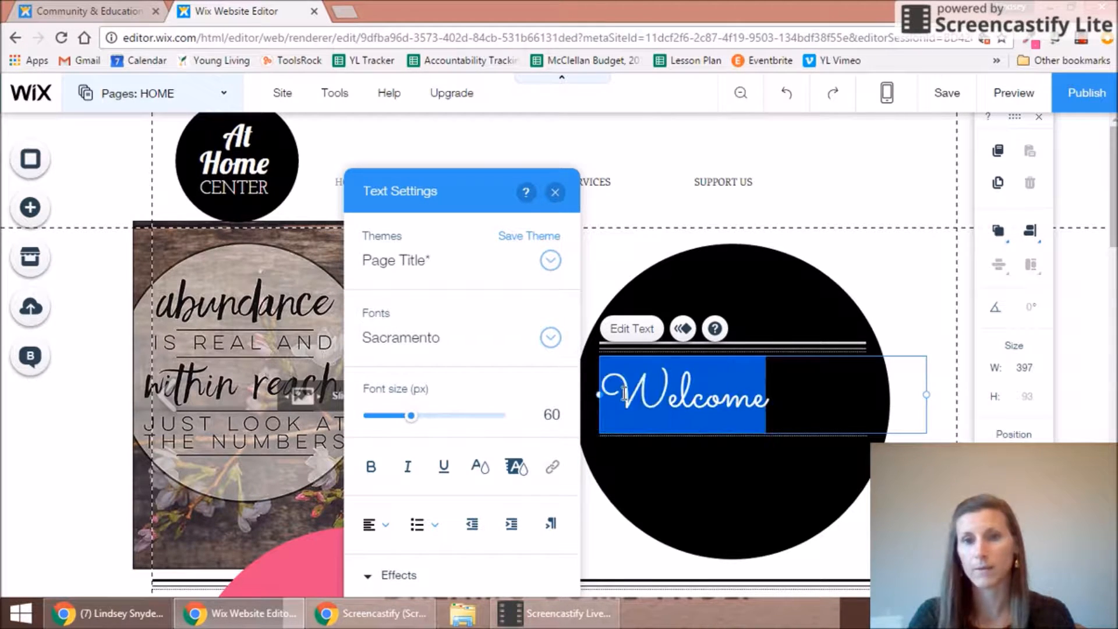
click(412, 416)
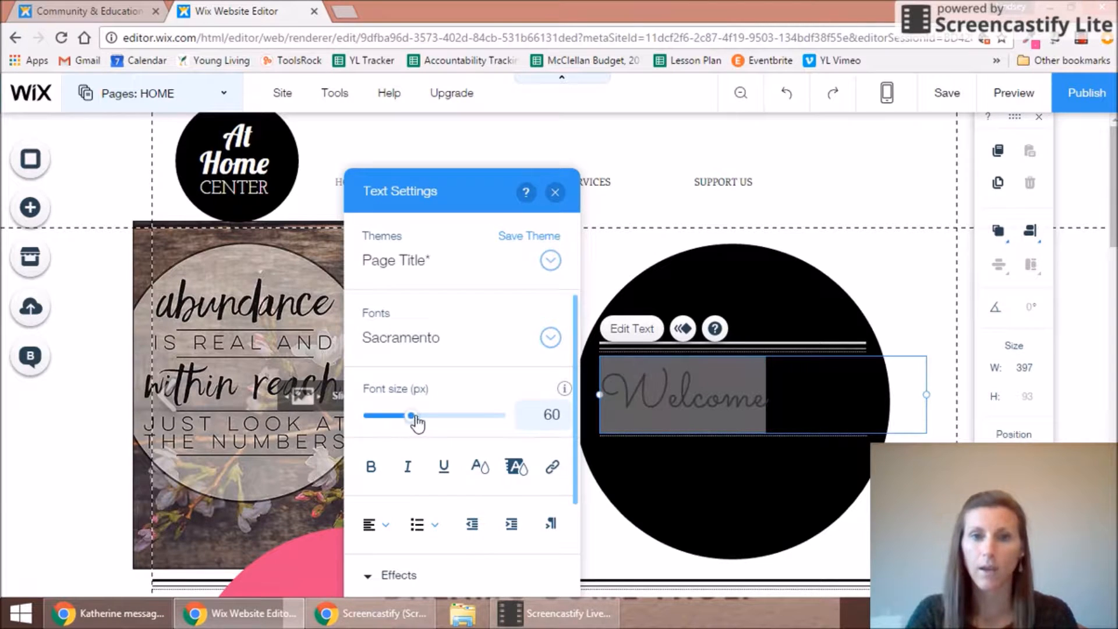
drag(430, 417, 440, 419)
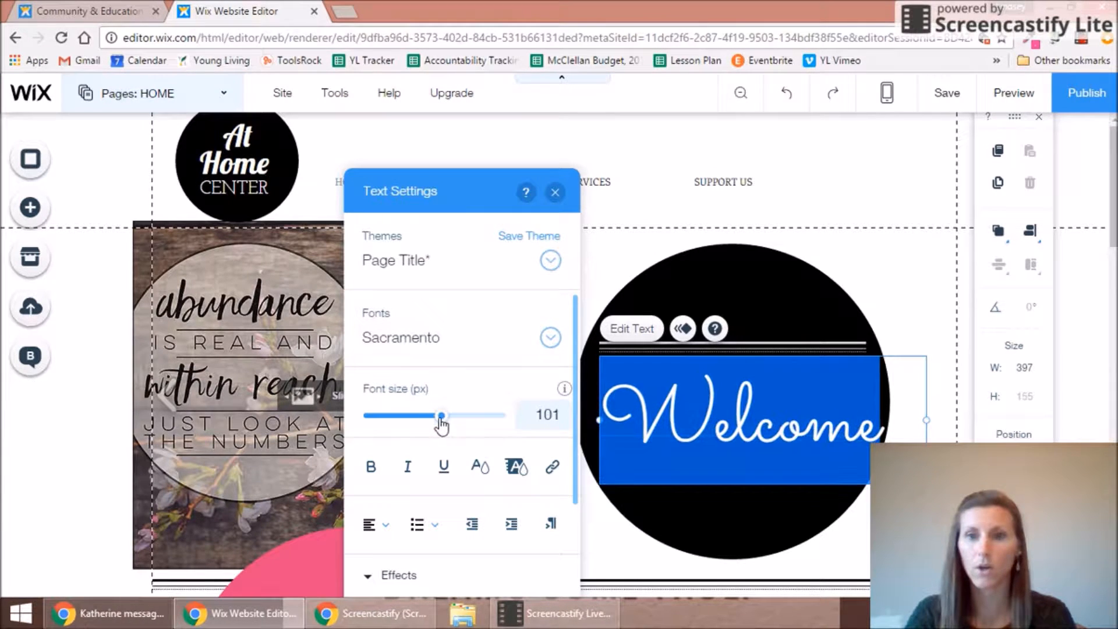
click(555, 193)
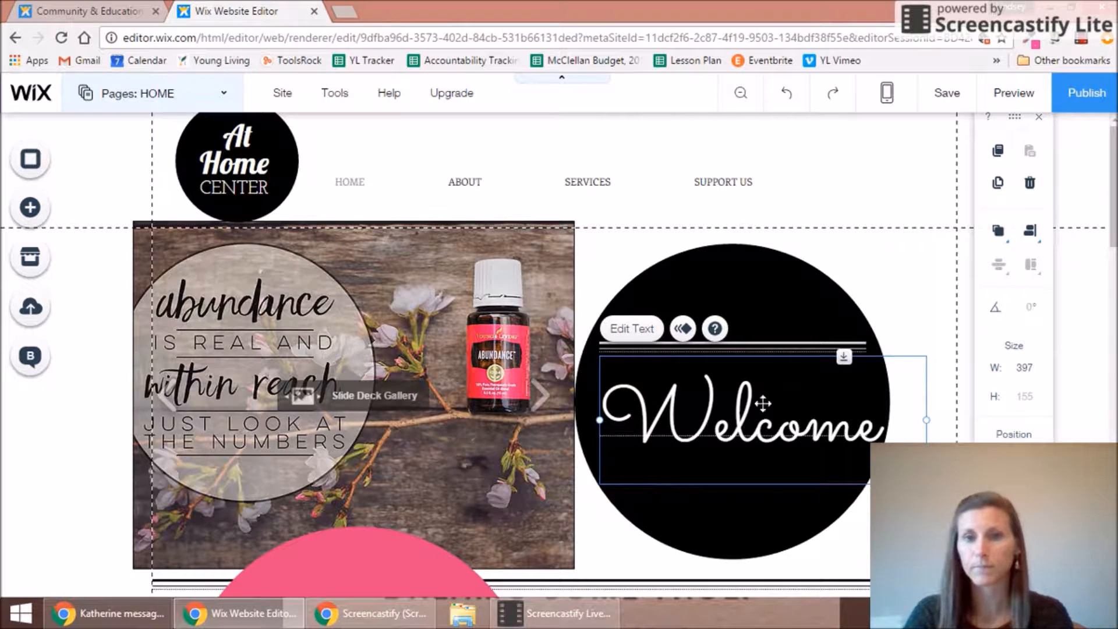
Step: Center the Welcome text box inside the black circle between its decorative lines
drag(847, 395, 841, 339)
drag(838, 437, 838, 464)
click(835, 434)
drag(799, 379, 805, 431)
click(921, 489)
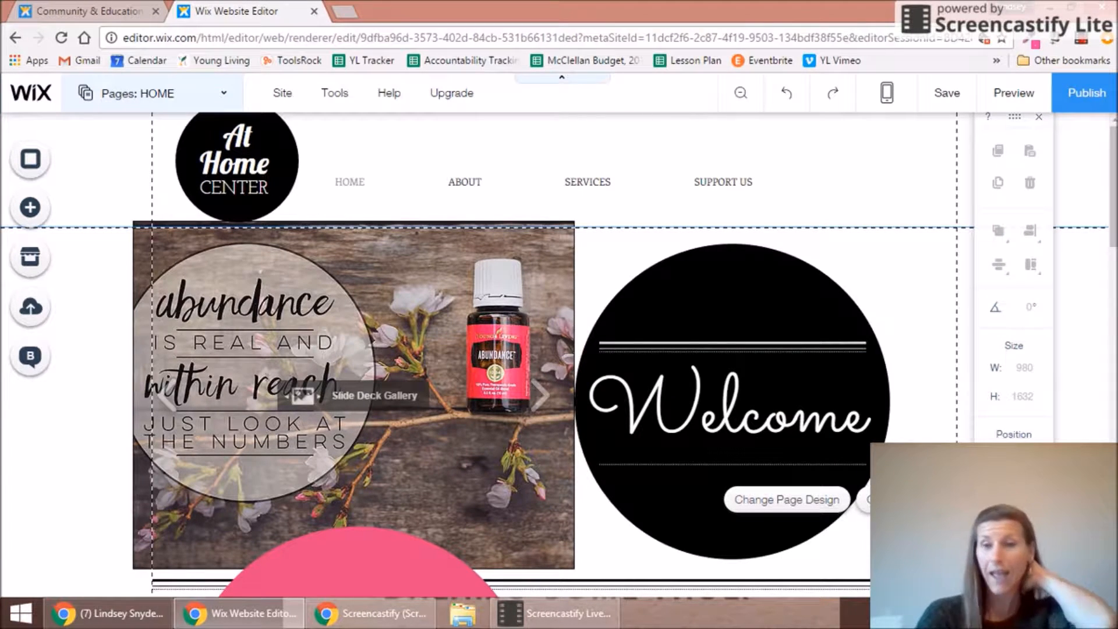
drag(1113, 176, 1113, 260)
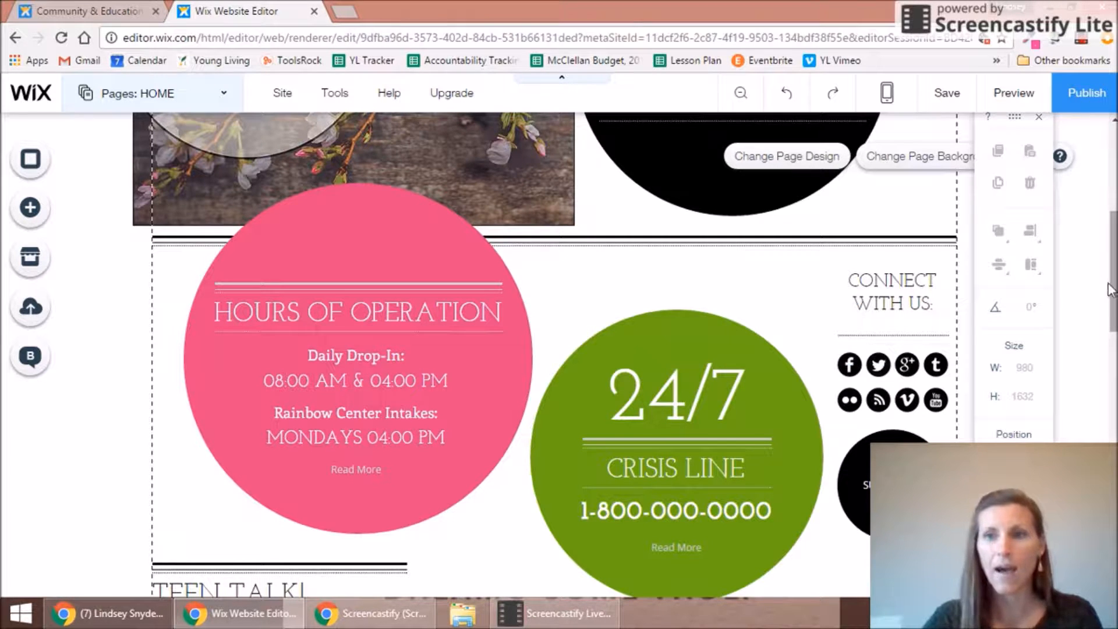
drag(1111, 290, 1111, 229)
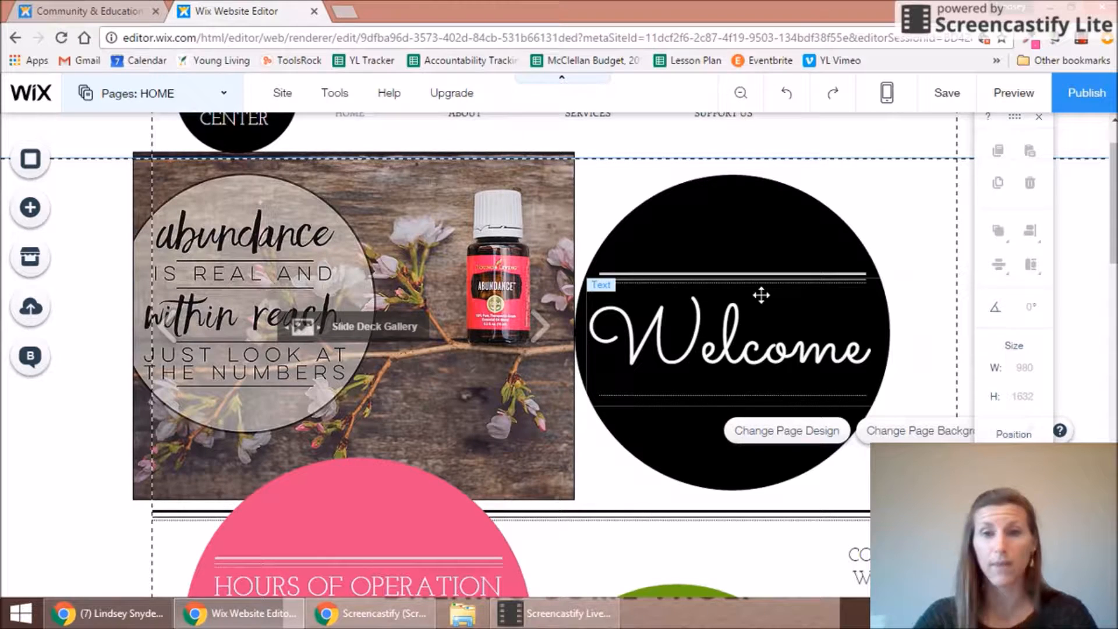
Step: Move the Welcome circle and its text right, then slide the slide-deck gallery right against it
click(719, 220)
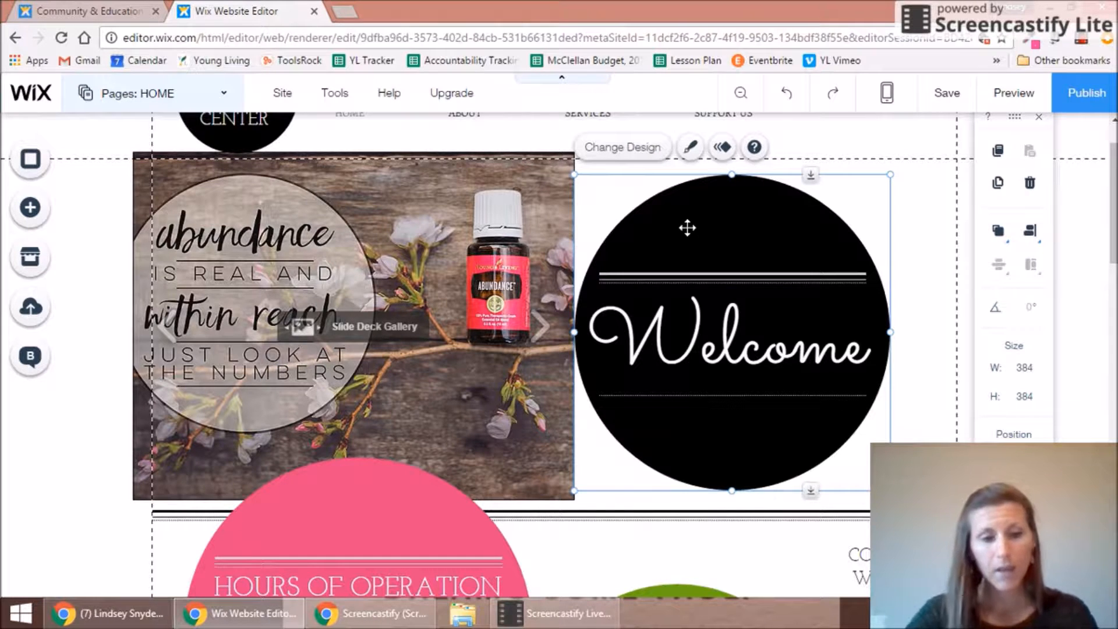
click(703, 276)
click(704, 308)
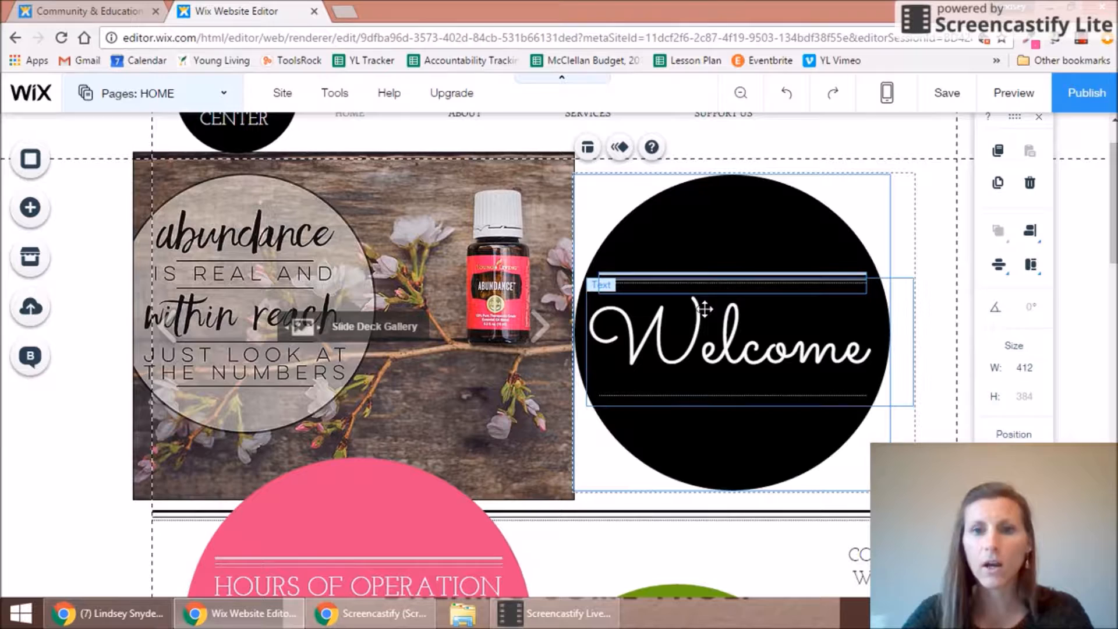
click(705, 396)
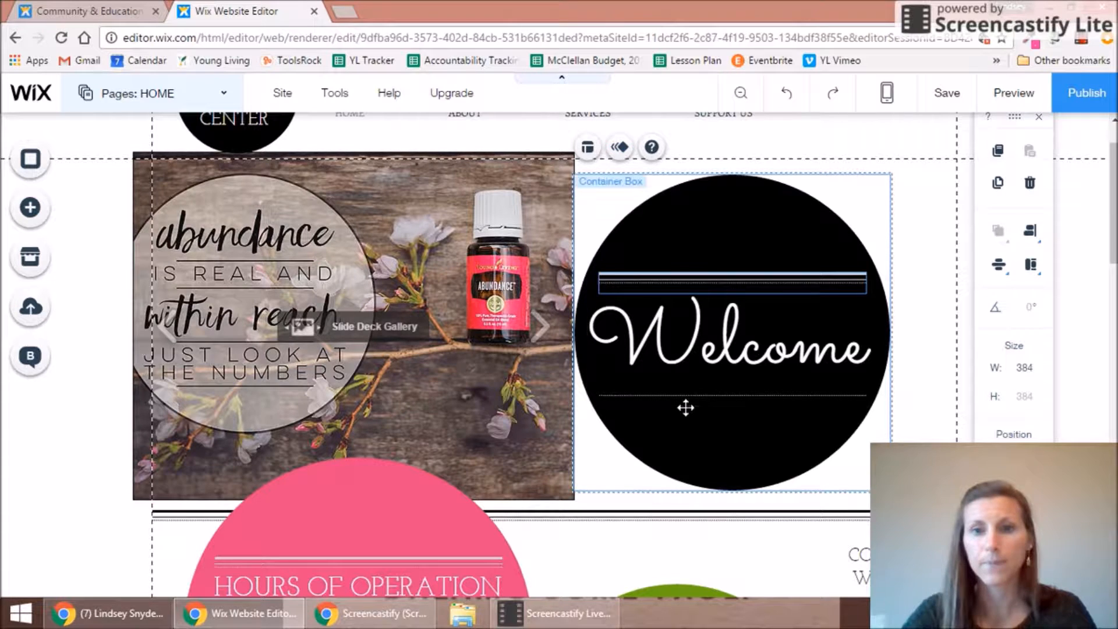
drag(723, 428, 757, 429)
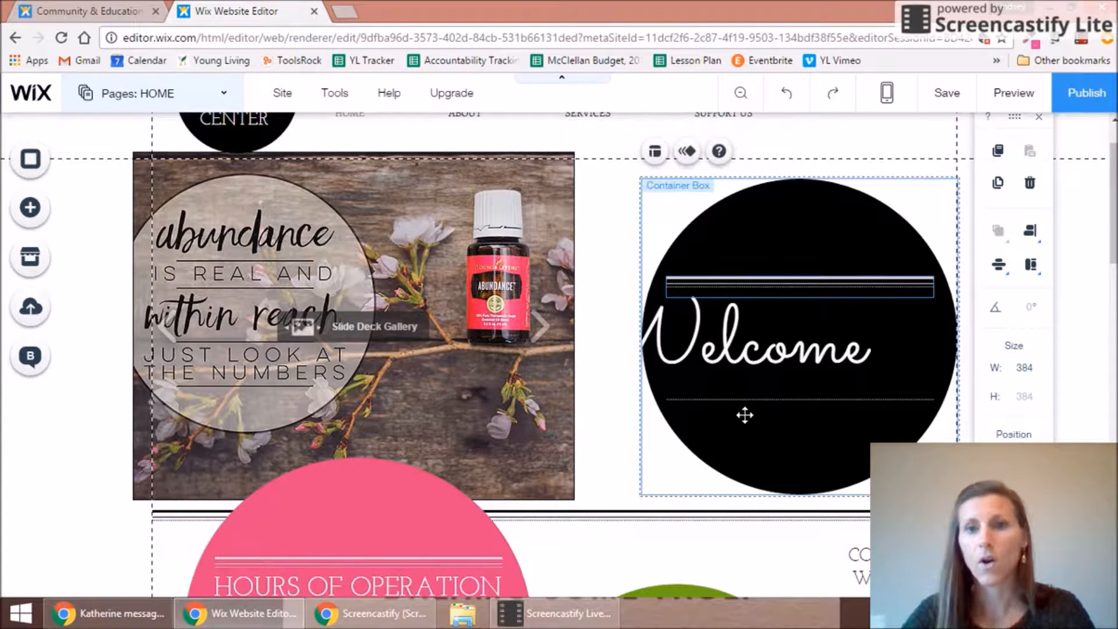
drag(767, 350, 807, 362)
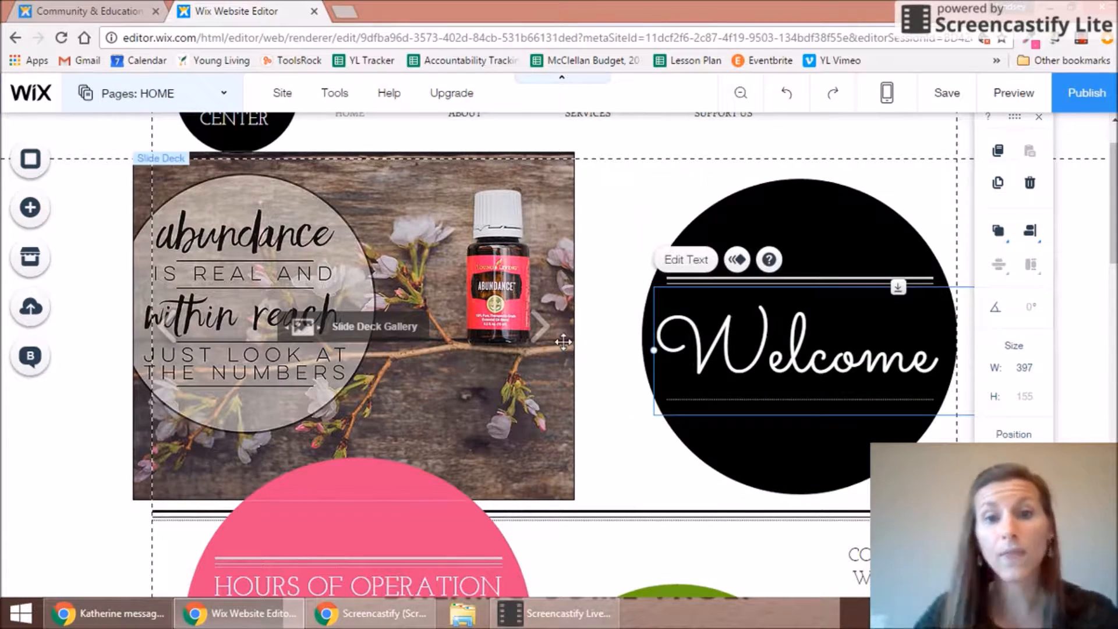
drag(487, 330, 542, 332)
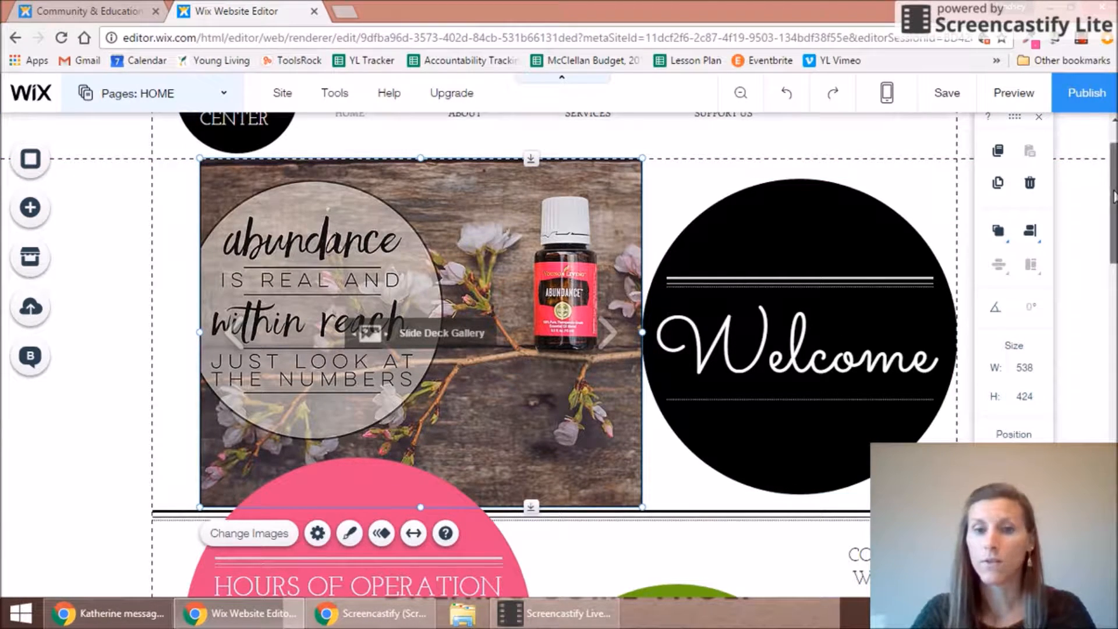
Step: Delete the slide-deck gallery from the home page
scroll(1116, 242, down, 3)
scroll(1114, 240, down, 3)
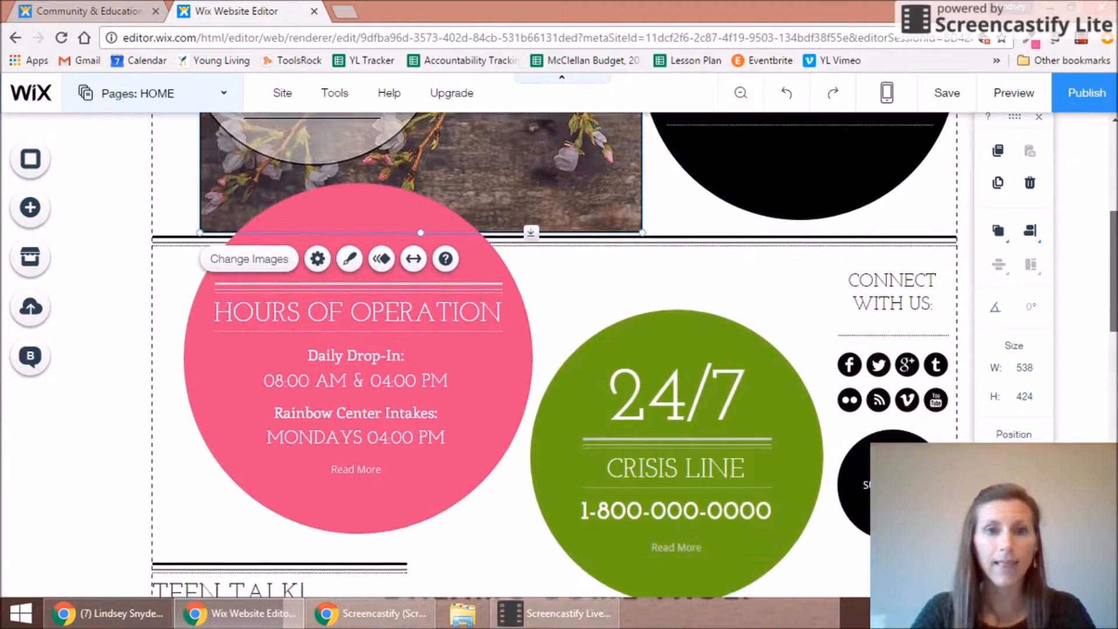
scroll(1114, 241, down, 1)
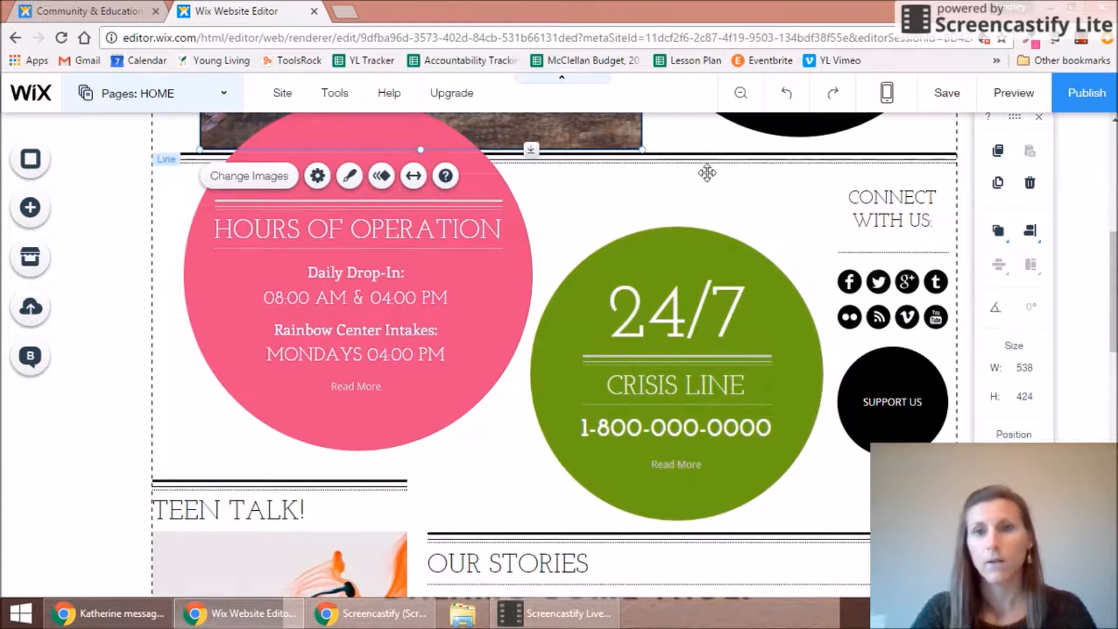
click(707, 315)
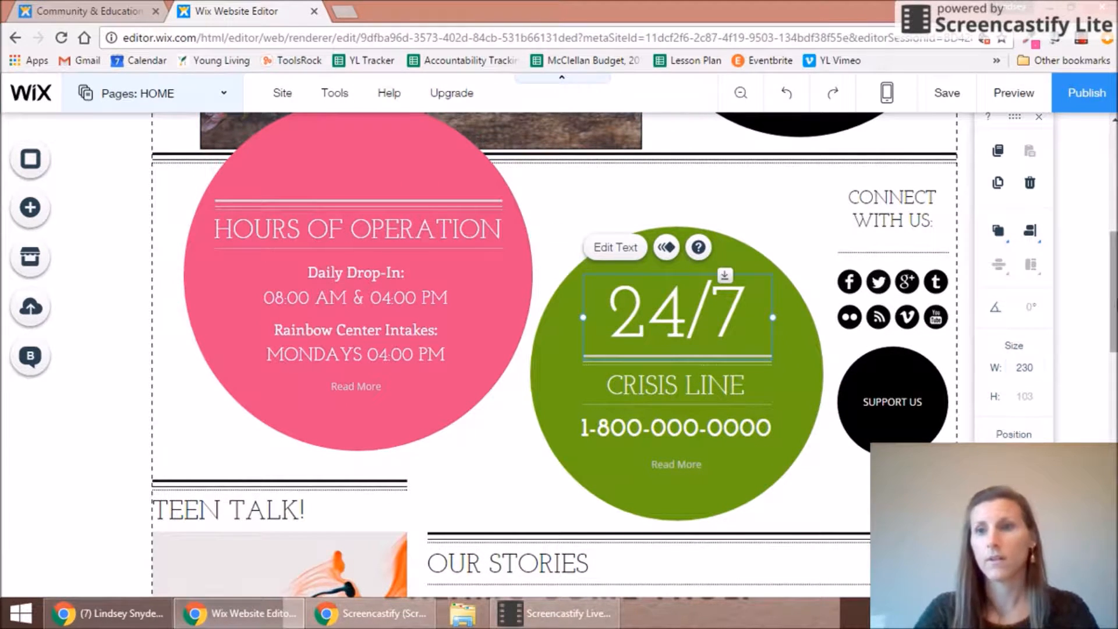
drag(1111, 295, 1109, 201)
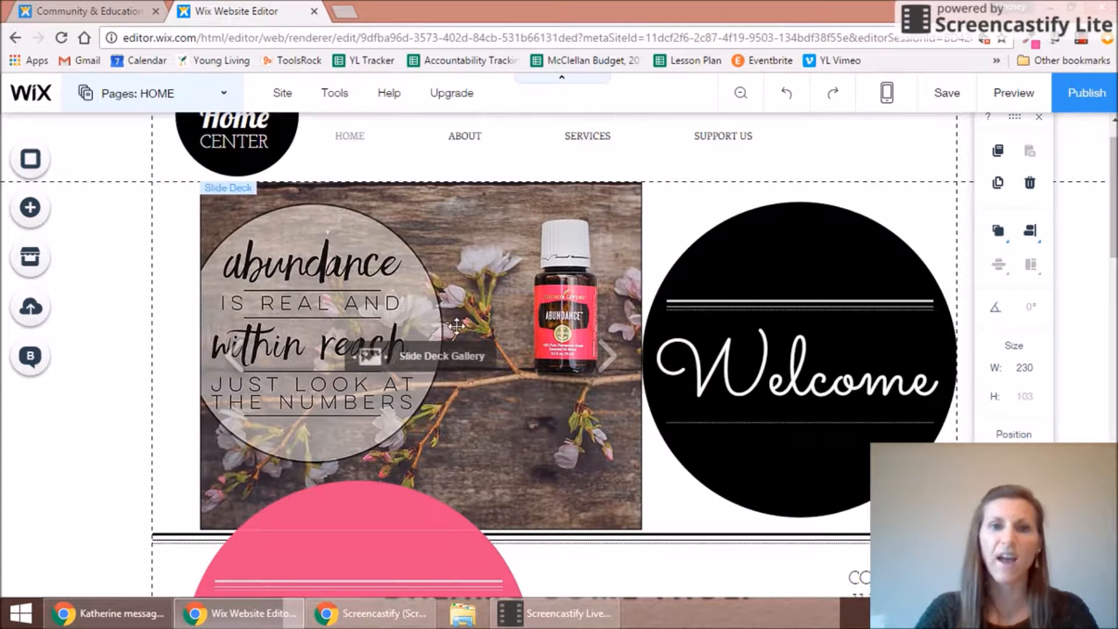
click(456, 325)
key(Delete)
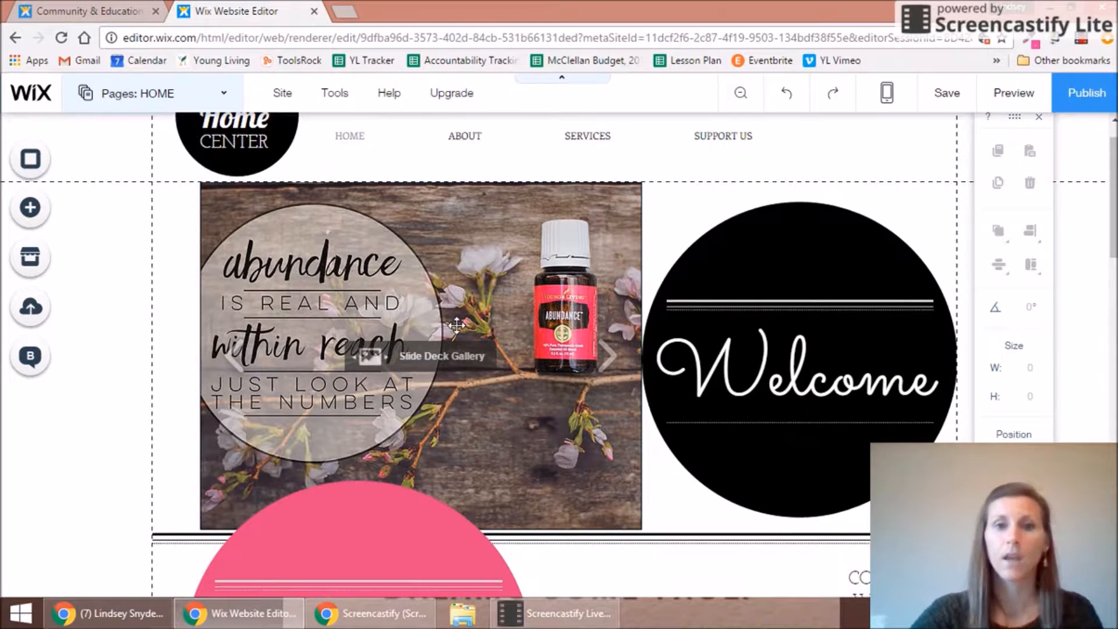
Step: Bring up the My Image Uploads library, then switch over to the Facebook window
click(31, 212)
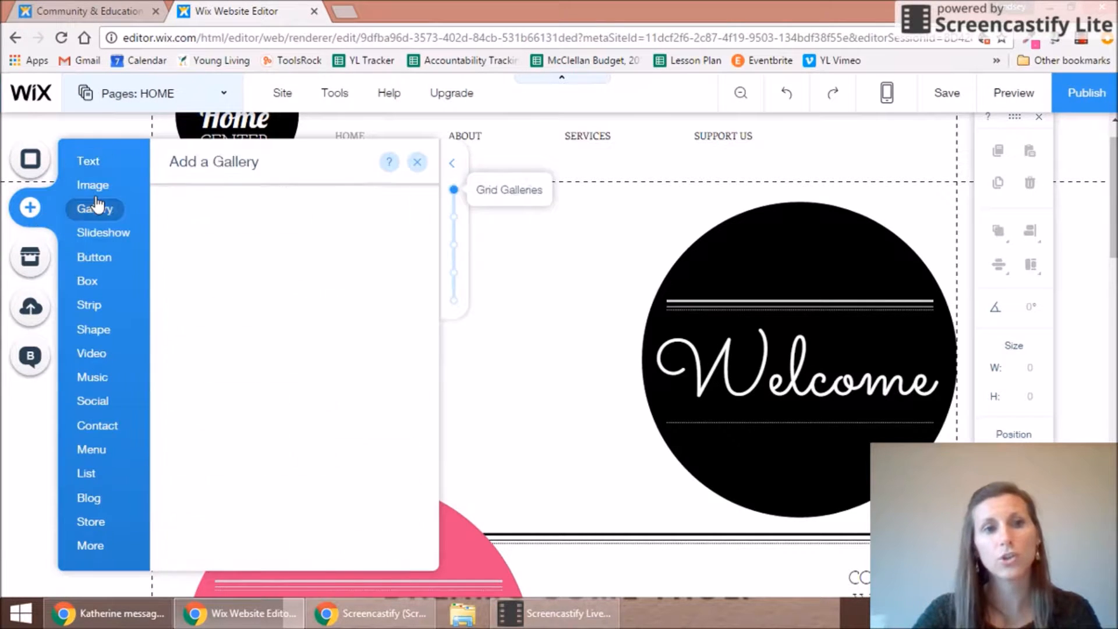
mouse_move(93, 193)
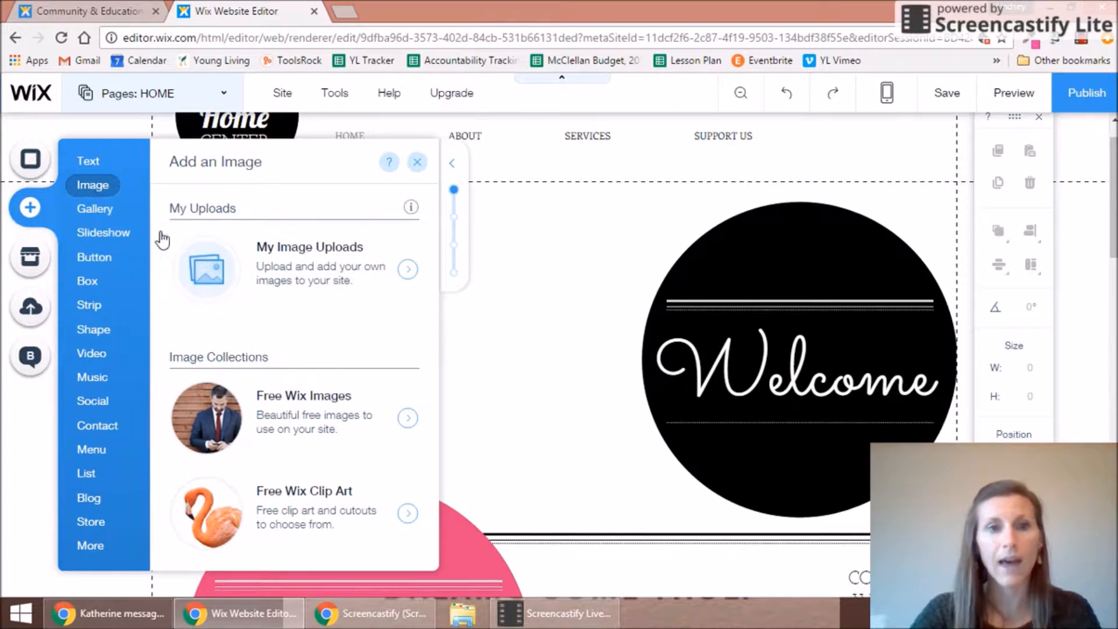
click(200, 267)
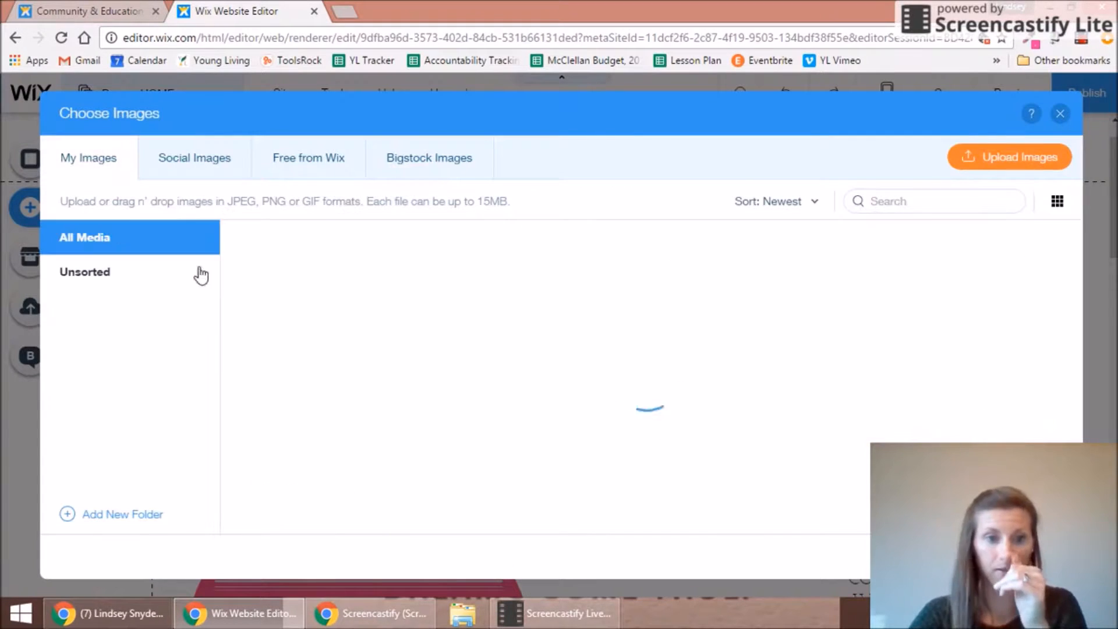
click(120, 614)
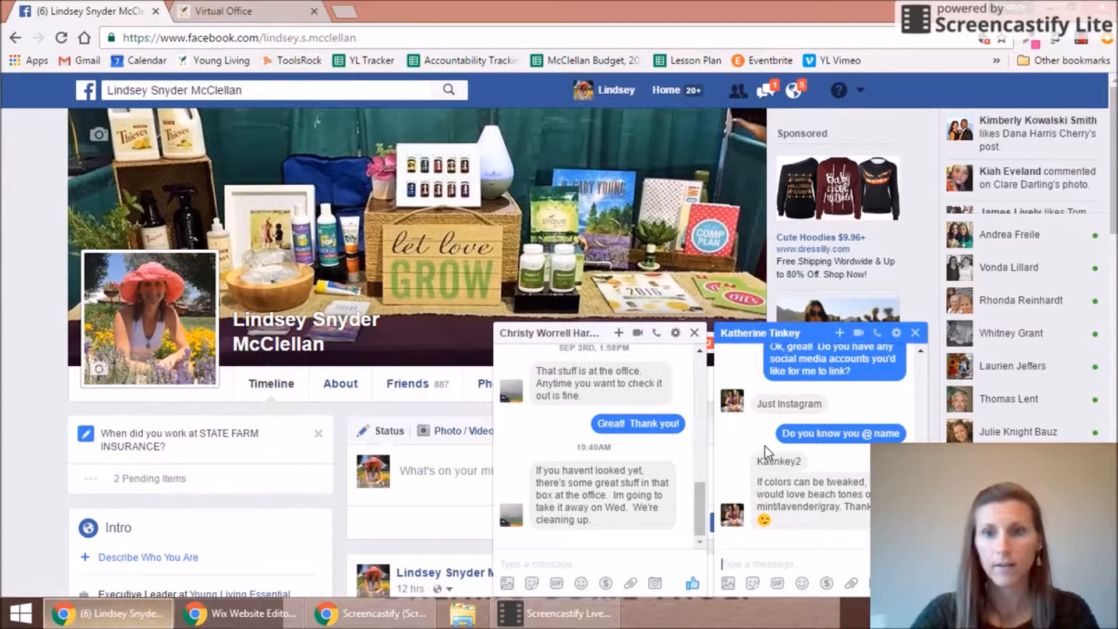
Step: Open the family photo from the Facebook chat at full size
scroll(815, 446, up, 12)
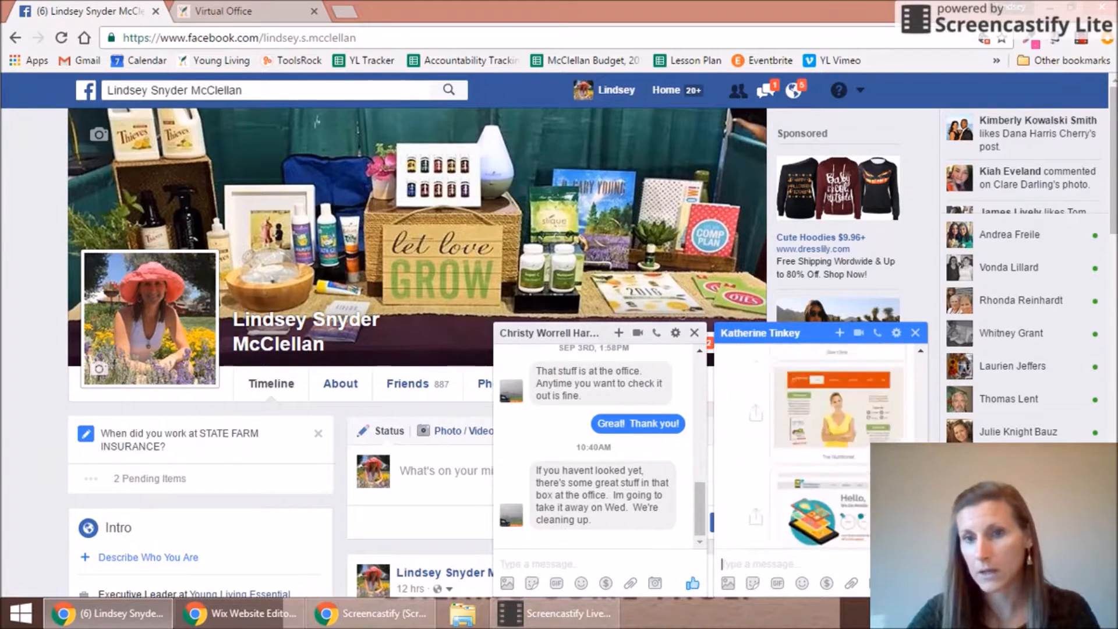
scroll(836, 443, down, 10)
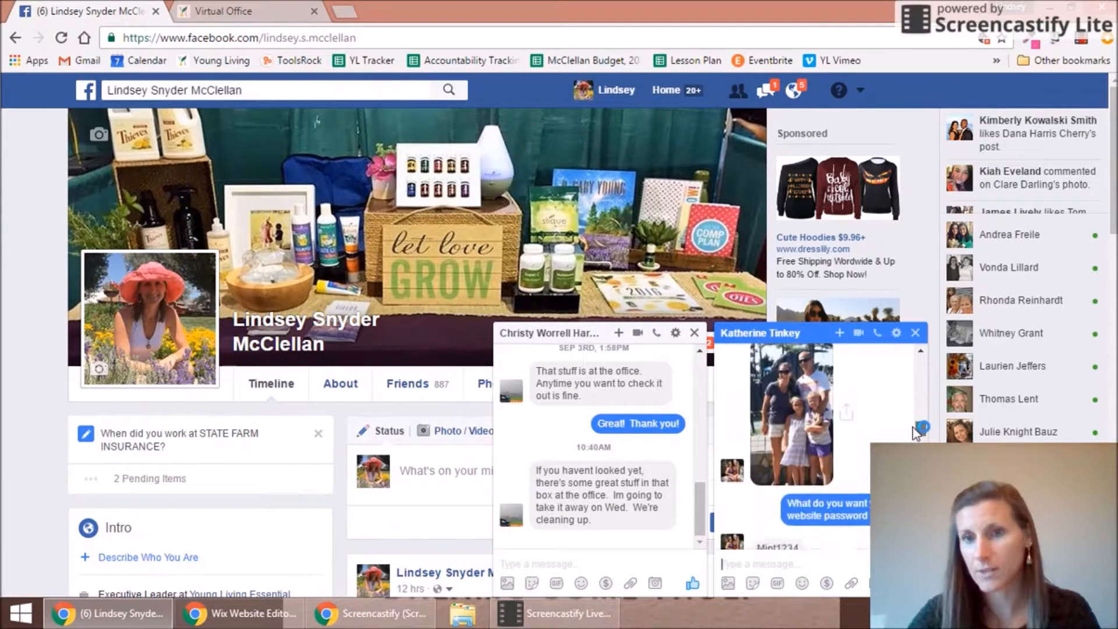
click(843, 437)
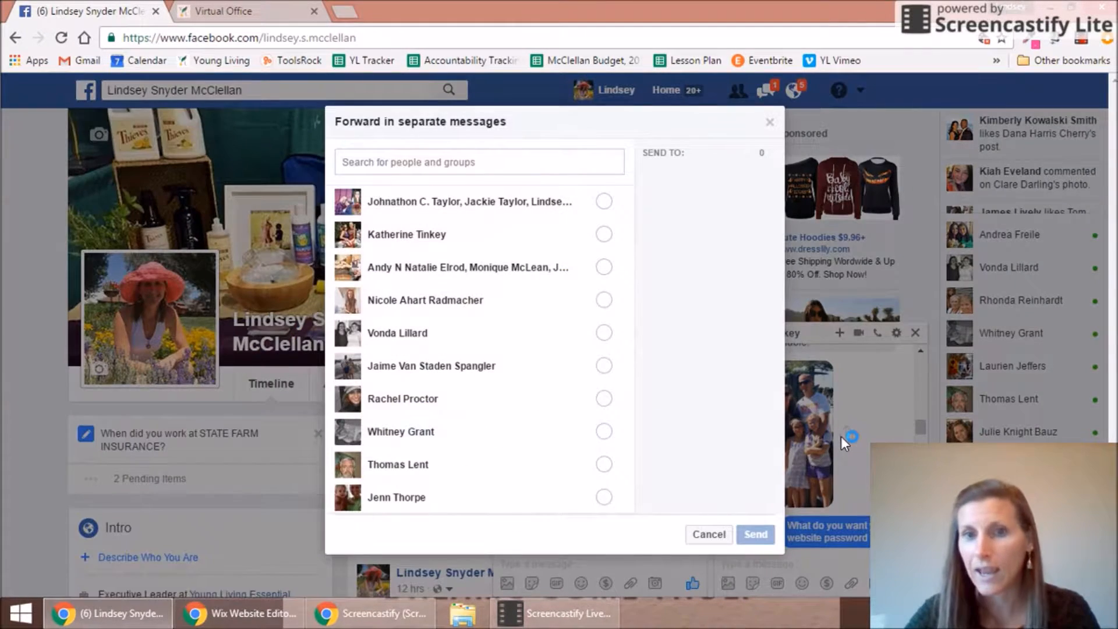
click(770, 123)
click(793, 457)
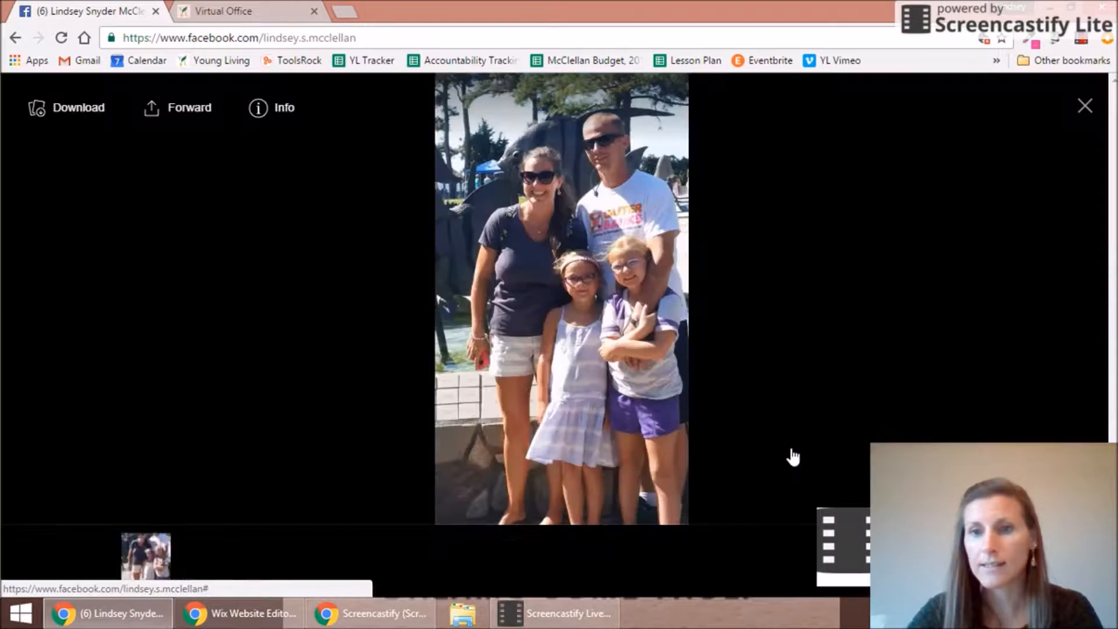
Step: Save the photo to the Desktop as a JPEG and start uploading it in Wix
right_click(643, 314)
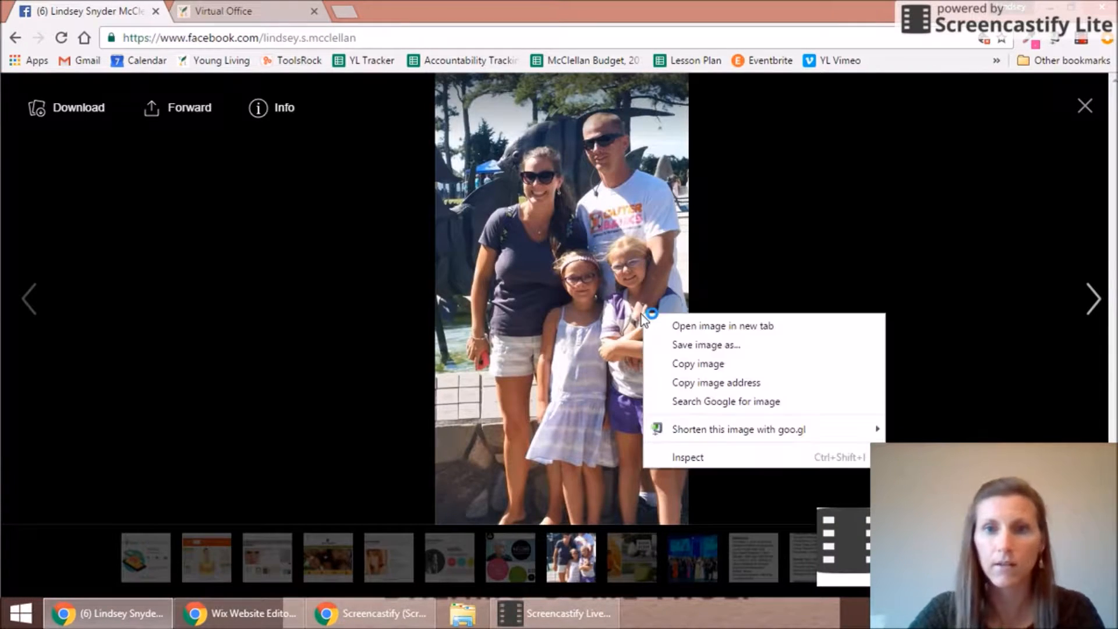
click(672, 344)
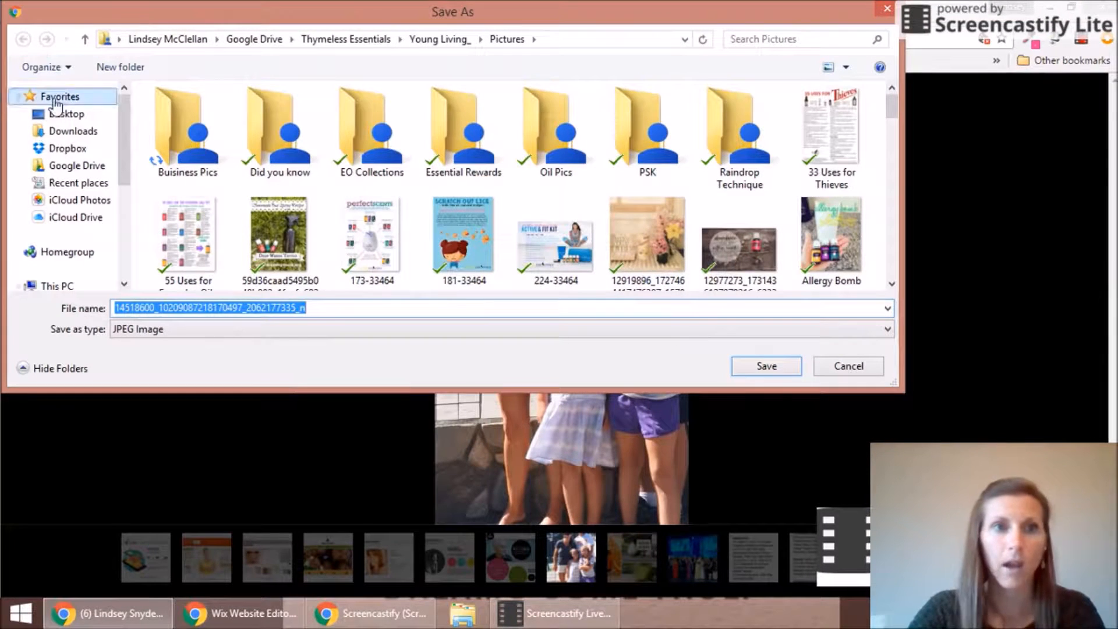
click(66, 115)
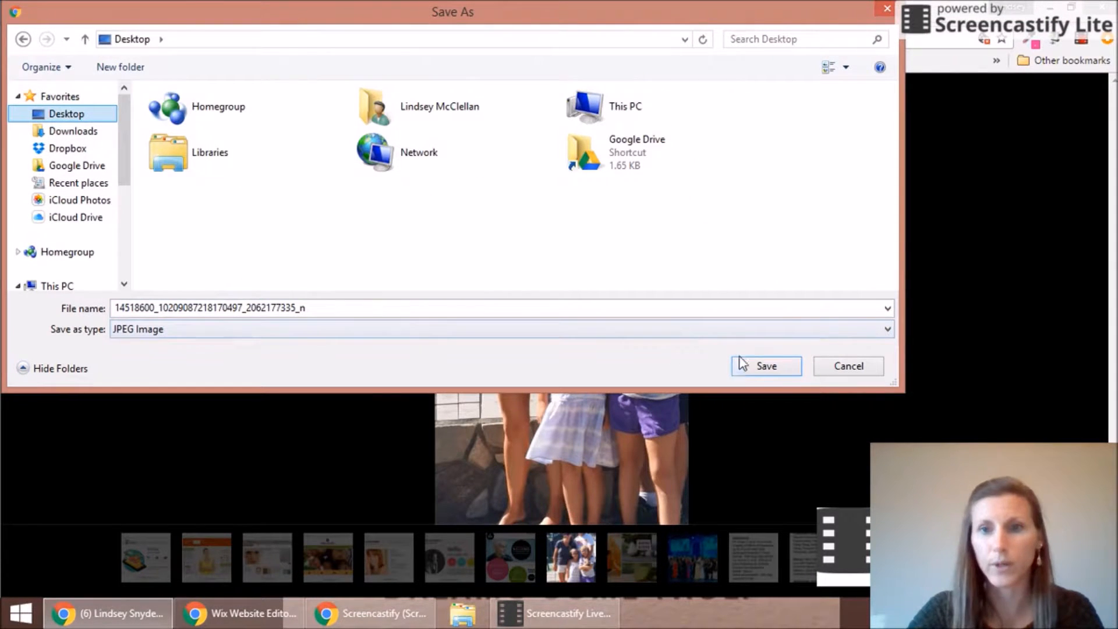
click(757, 367)
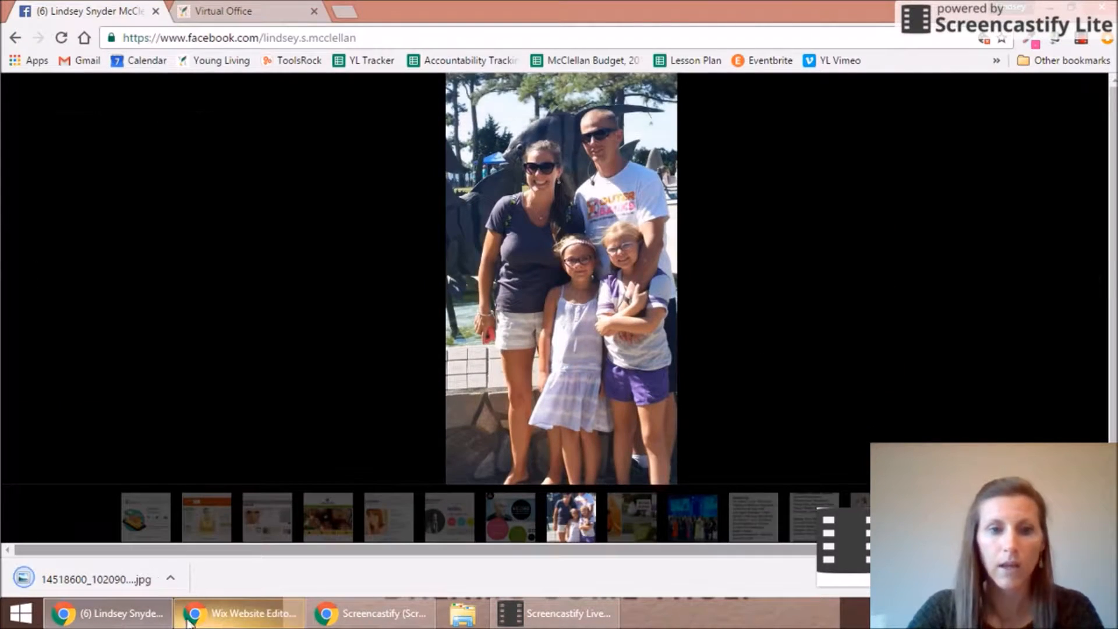
click(198, 618)
click(1014, 159)
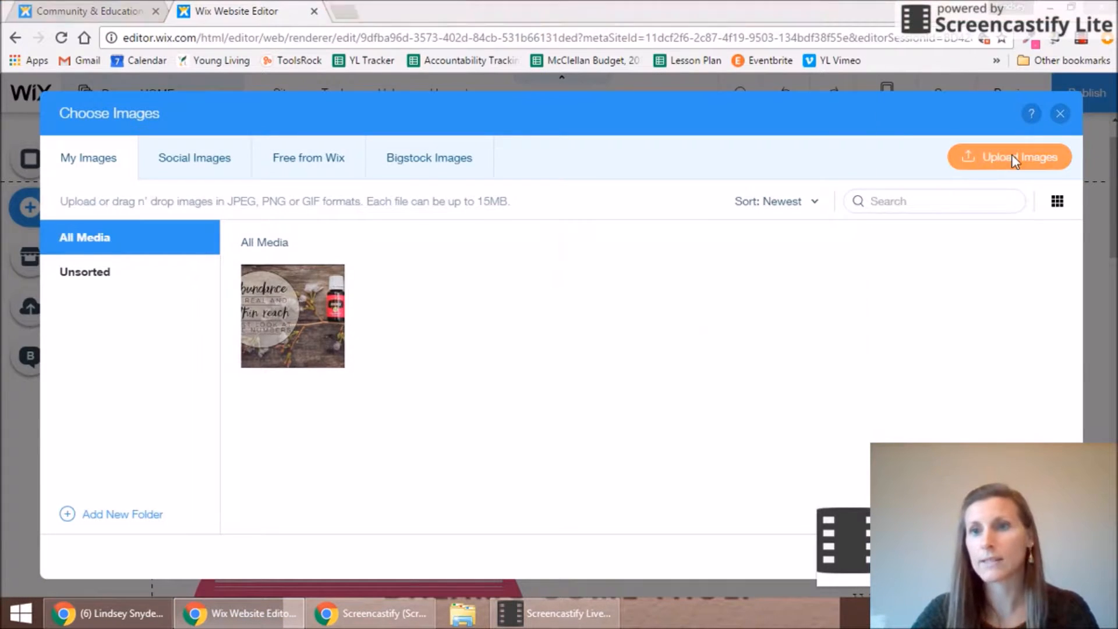
Step: Upload the family JPEG from the Desktop and add it to the Home page at 540 × 960
drag(561, 113, 571, 195)
click(216, 152)
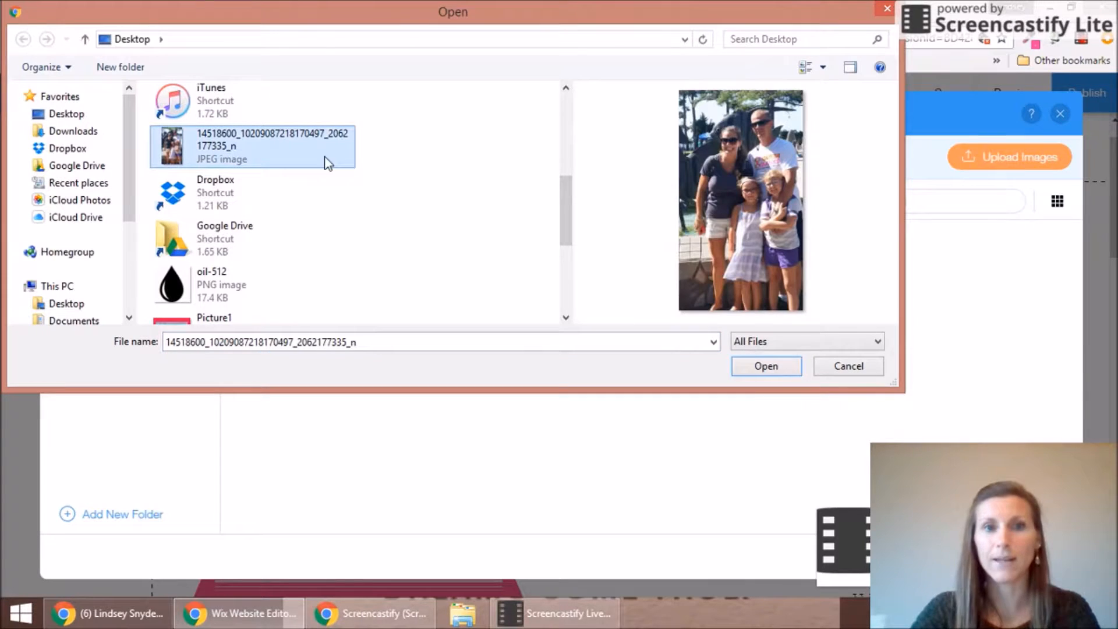
click(765, 369)
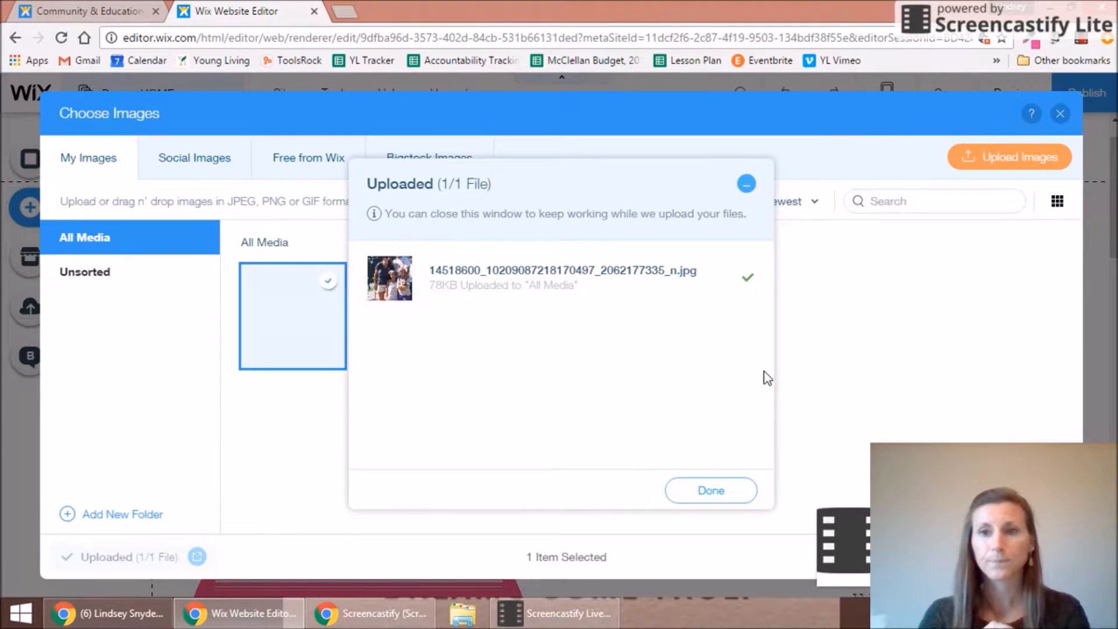
click(722, 491)
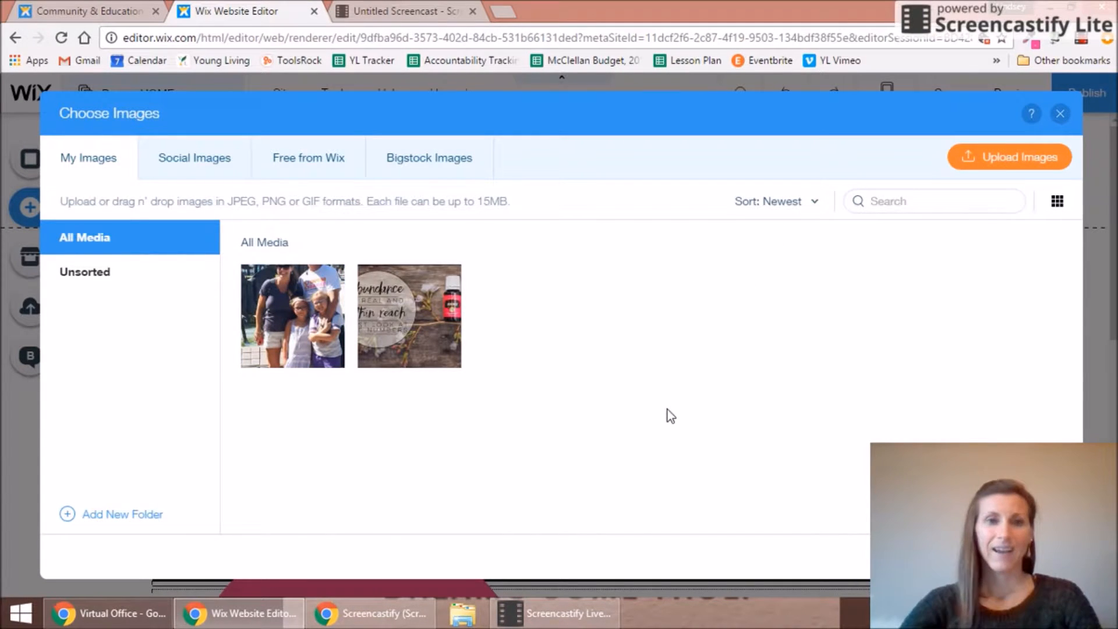
click(285, 315)
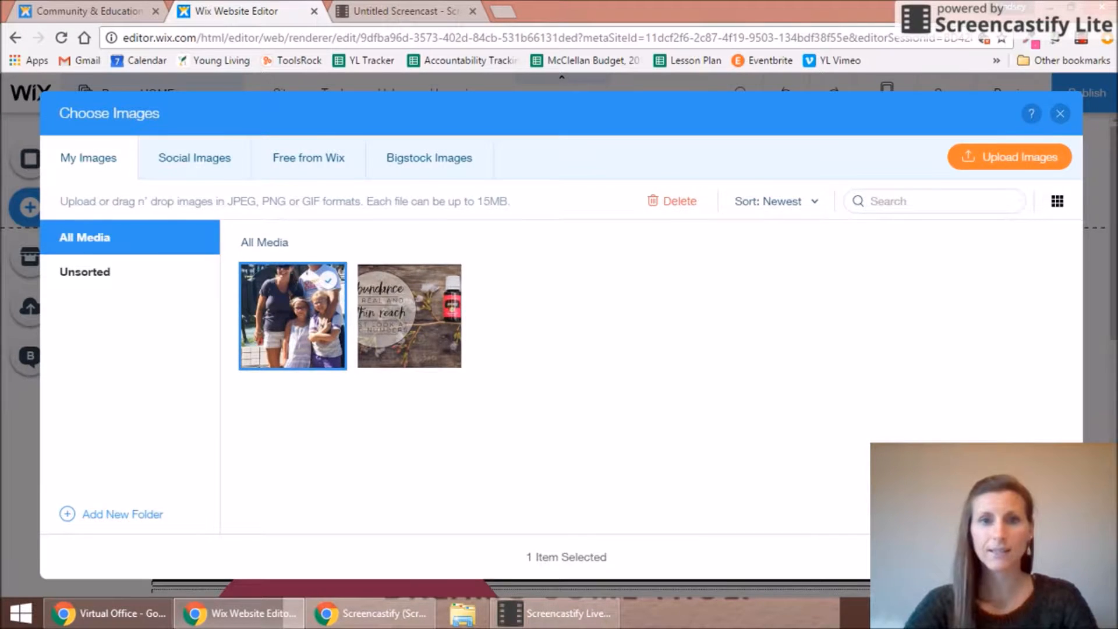
click(1021, 557)
drag(1113, 204, 1111, 417)
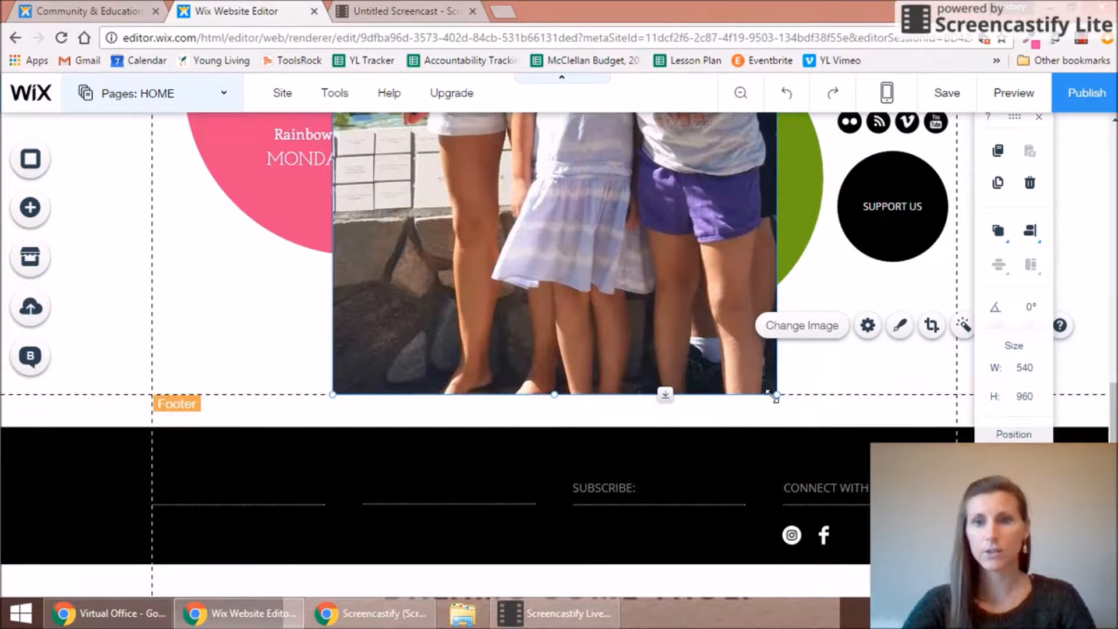
Step: Shrink the family photo proportionally and move it toward the left
drag(773, 395, 773, 395)
drag(722, 324, 518, 125)
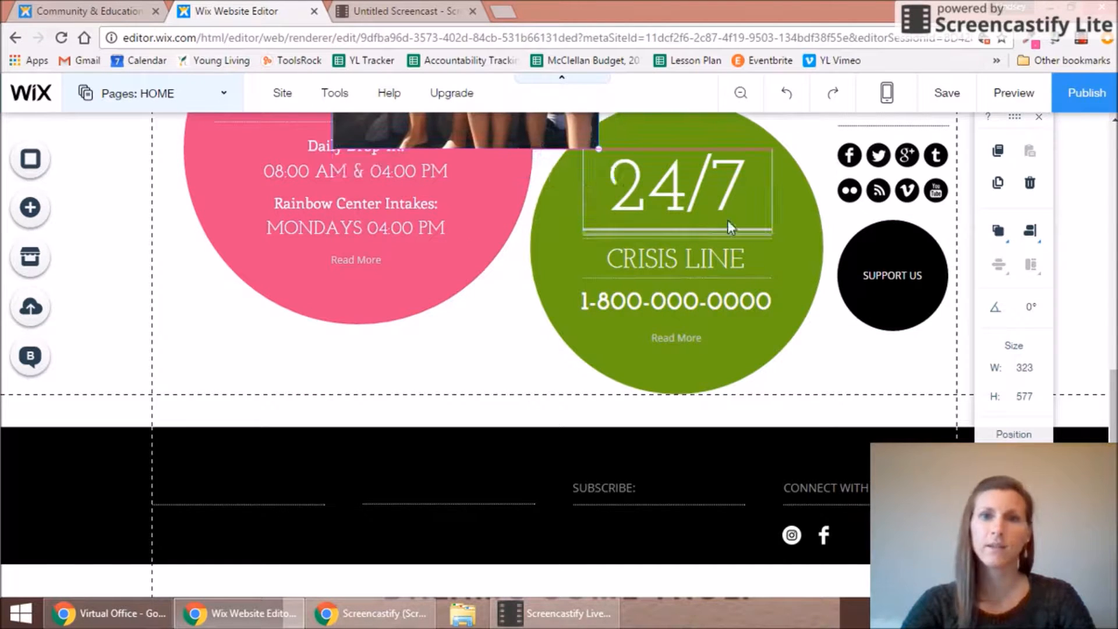
scroll(1115, 396, up, 1)
scroll(1089, 303, up, 6)
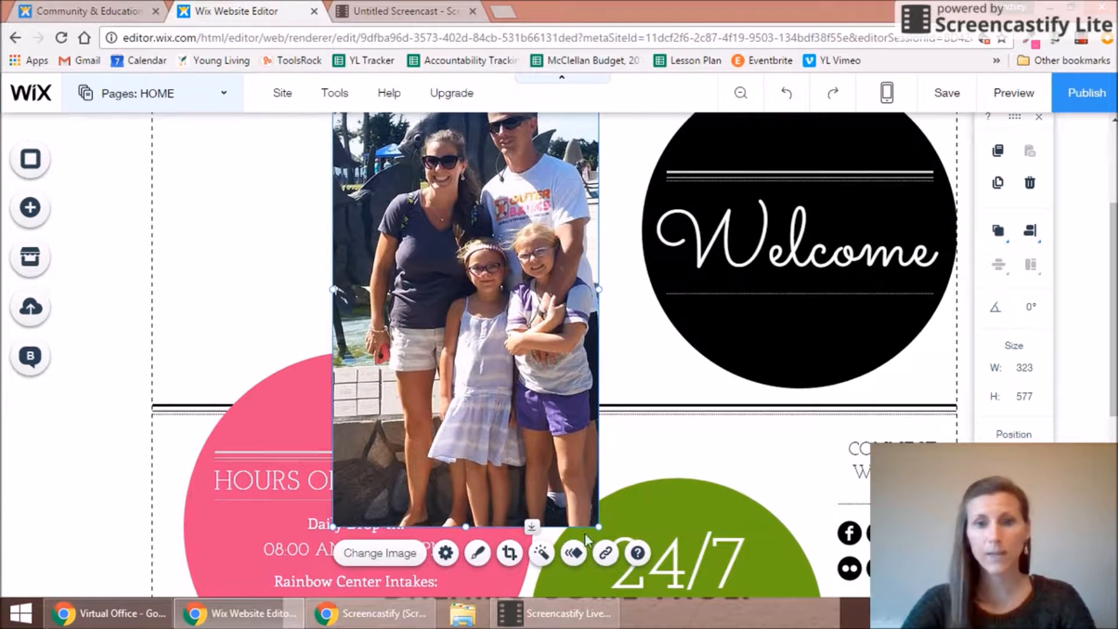
drag(598, 527, 515, 367)
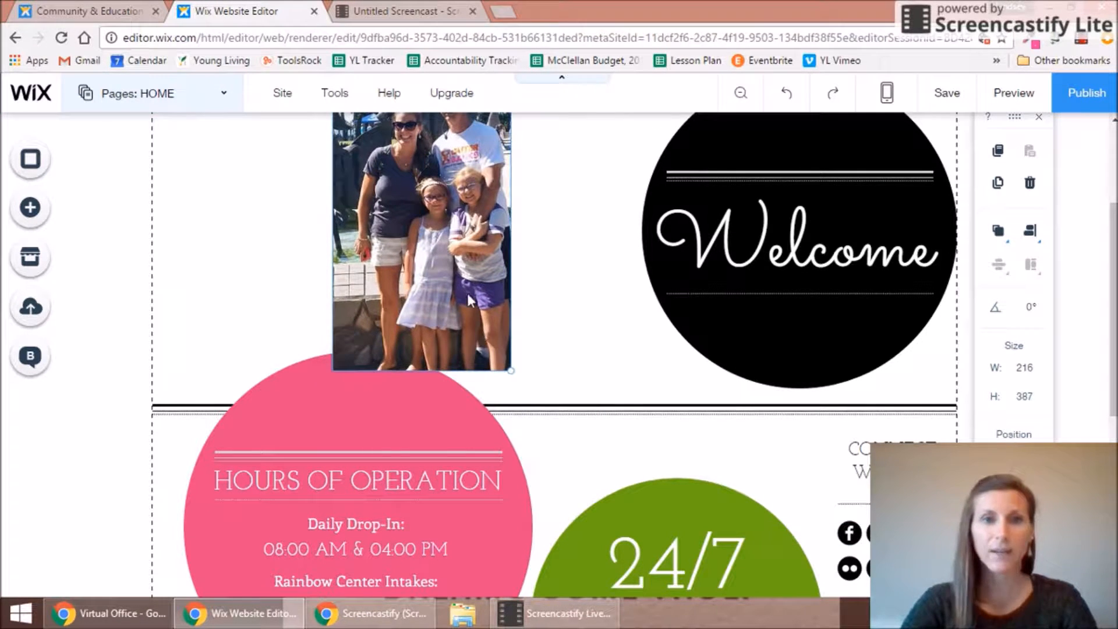
drag(457, 276, 342, 319)
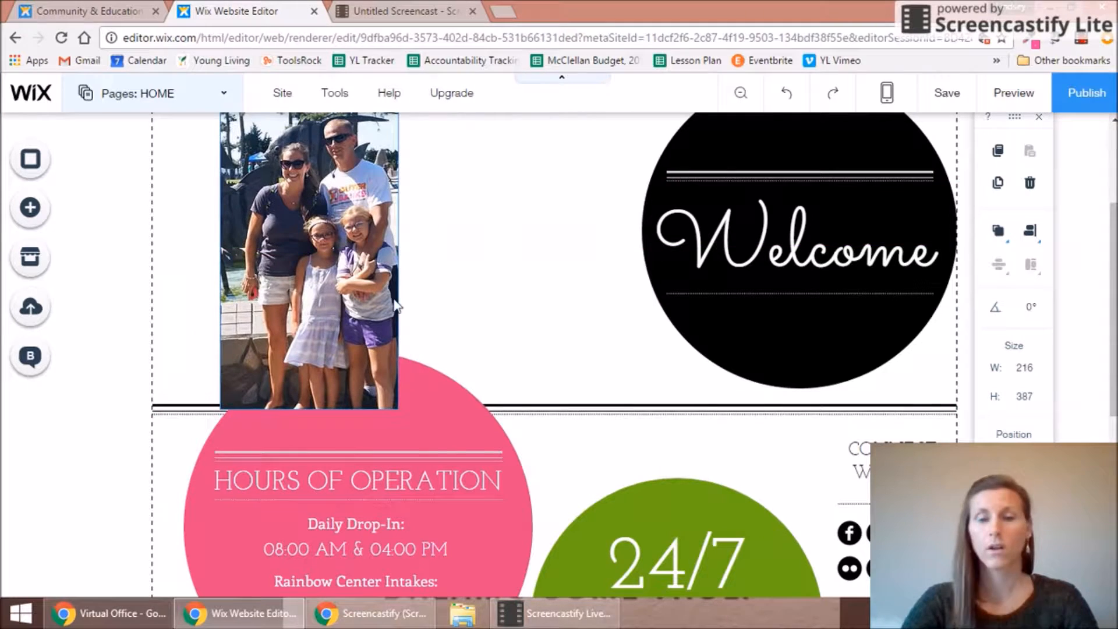
drag(1113, 260, 1113, 228)
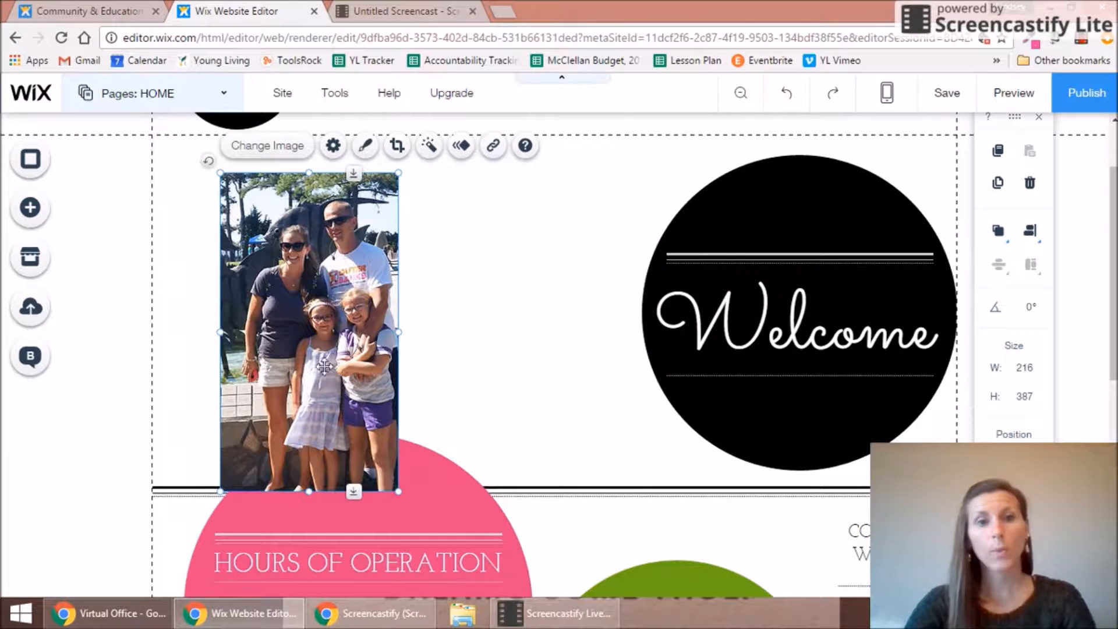
Step: Crop the photo's top and bottom, then place it left of the Welcome circle at 296 × 375
click(397, 151)
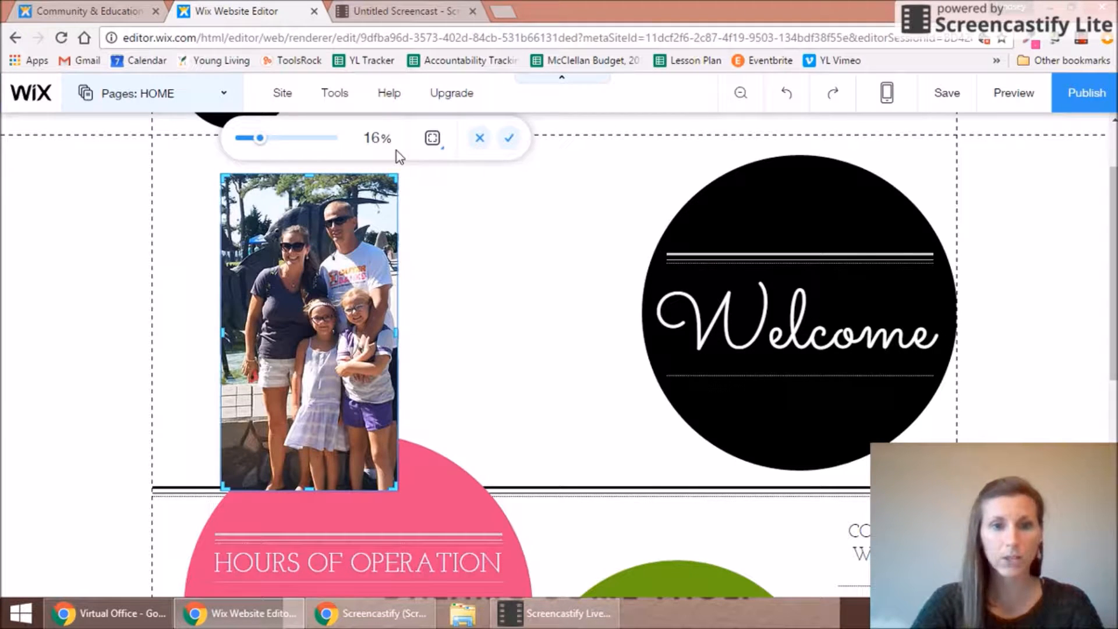
drag(306, 489, 308, 408)
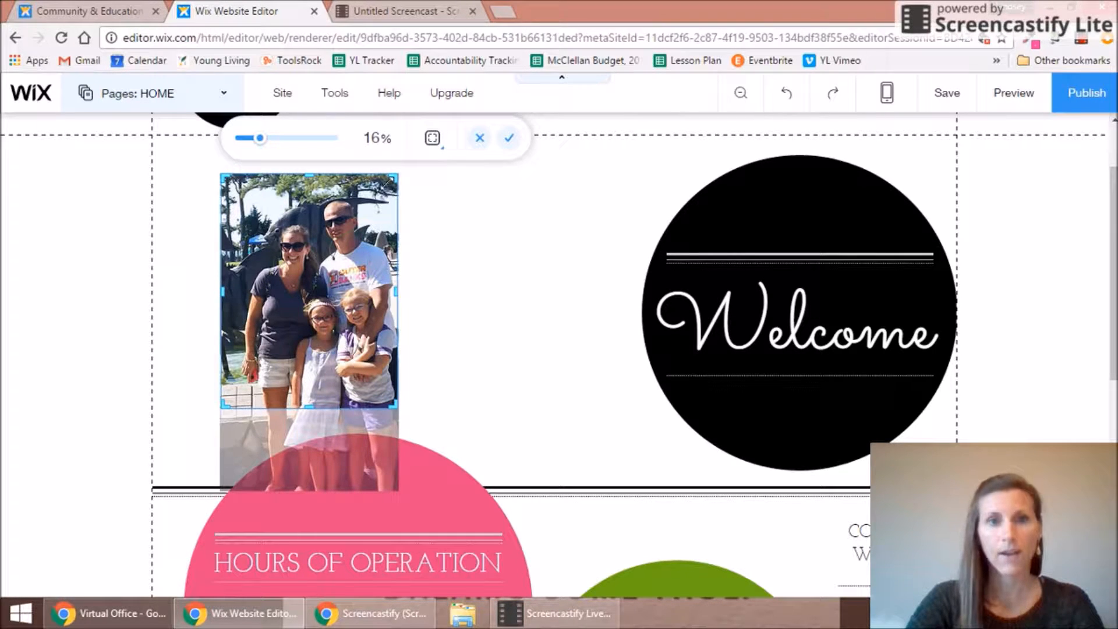
drag(308, 174, 309, 186)
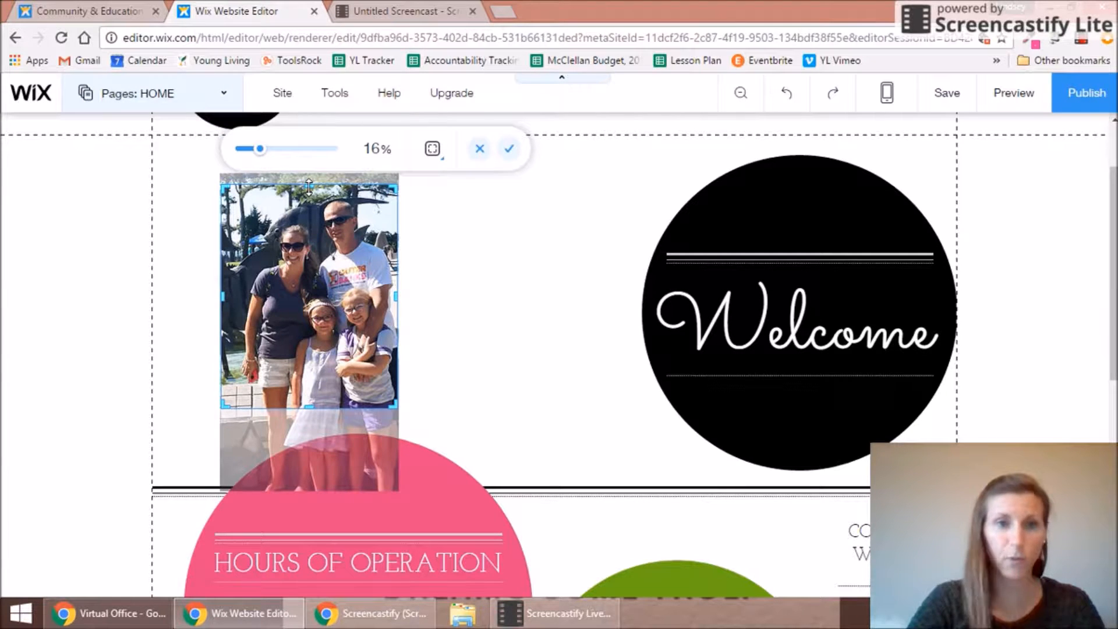
click(509, 150)
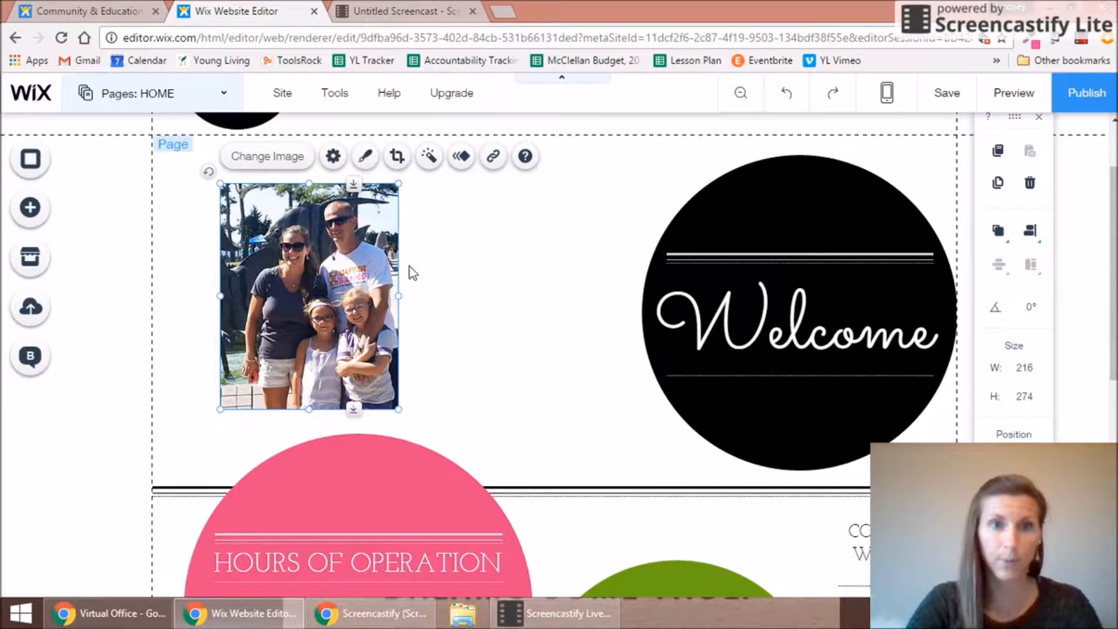
drag(359, 312, 313, 281)
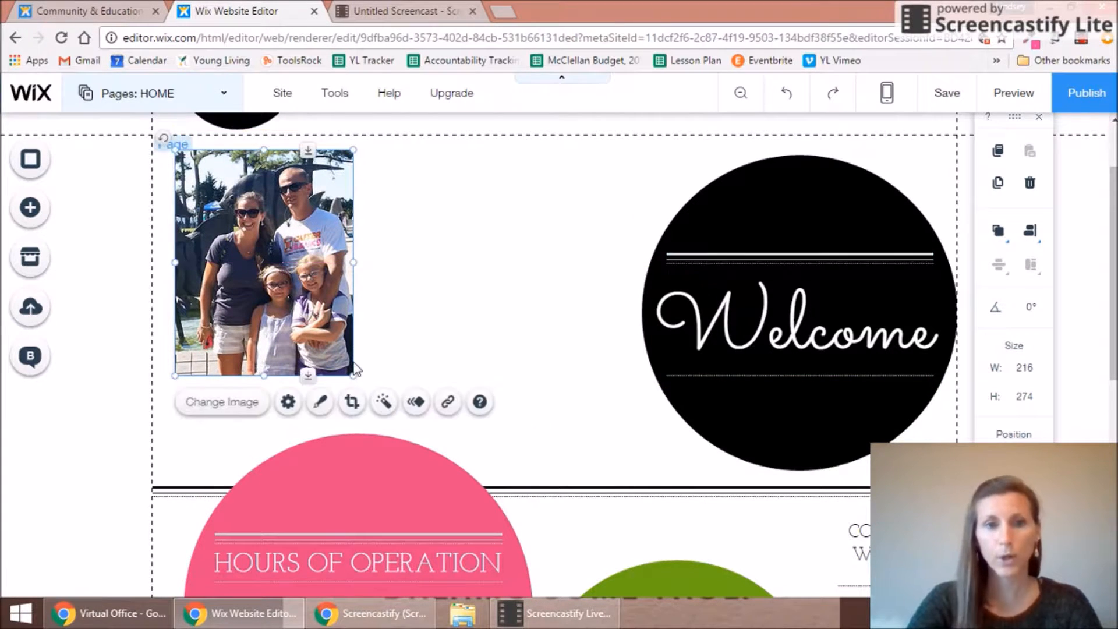
drag(353, 376, 443, 436)
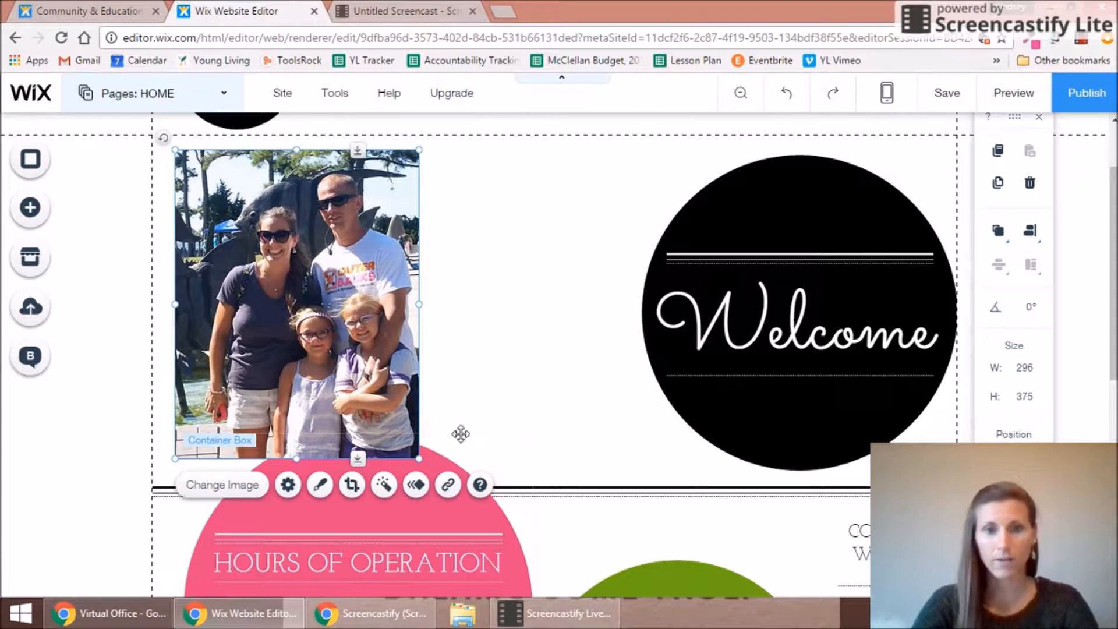
mouse_move(1113, 219)
mouse_down()
mouse_move(1114, 329)
mouse_move(1116, 215)
mouse_up()
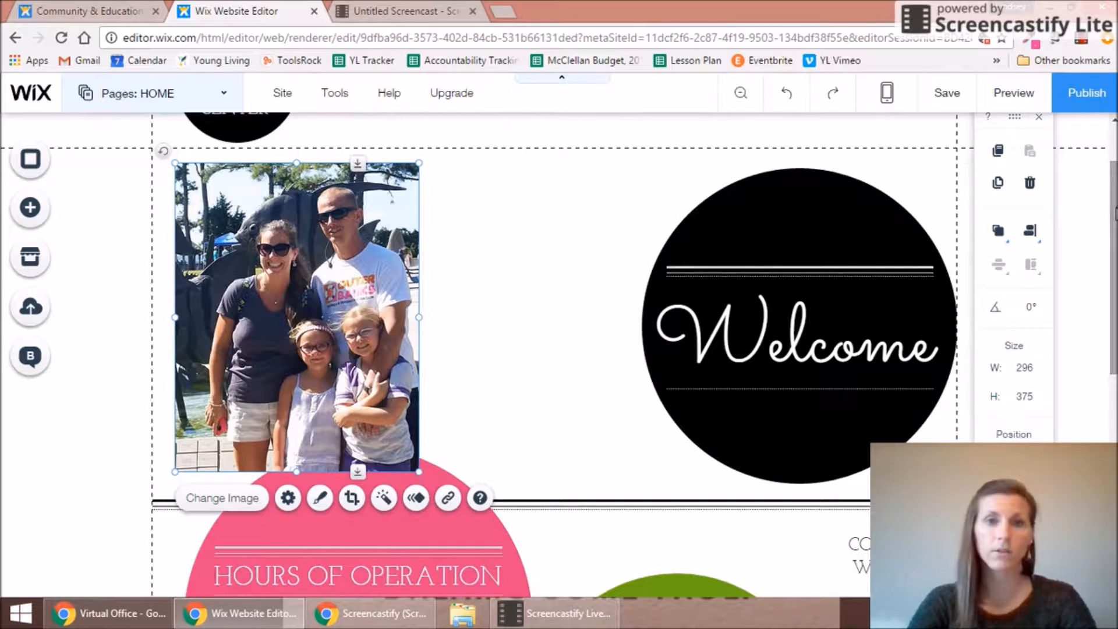
Step: Add a placeholder paragraph text box and set it beside the family photo near the Welcome circle
click(29, 208)
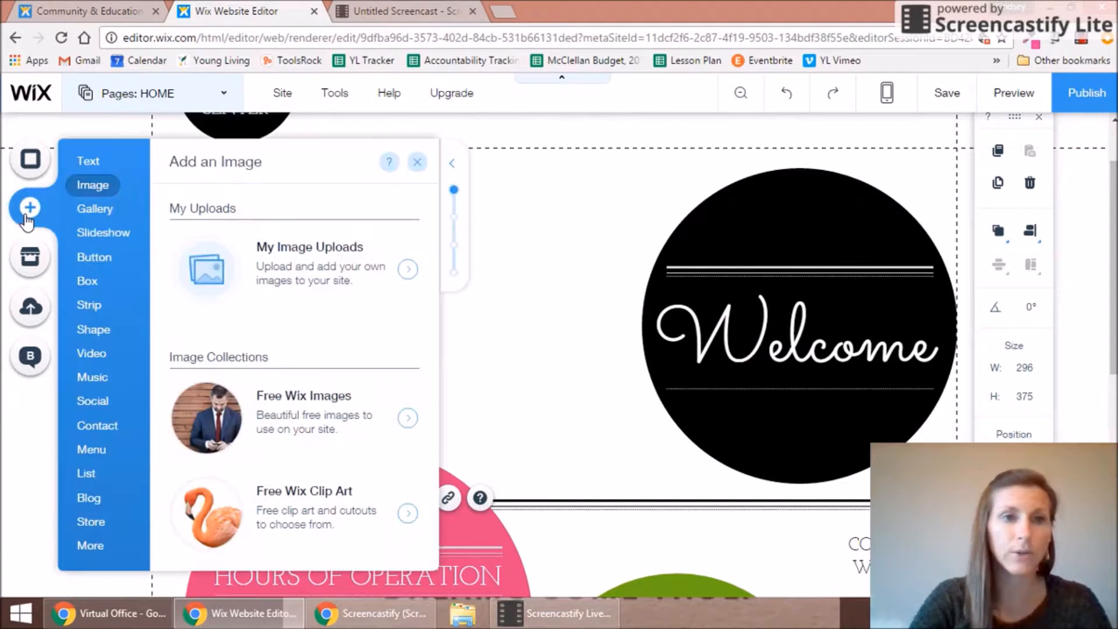
click(87, 163)
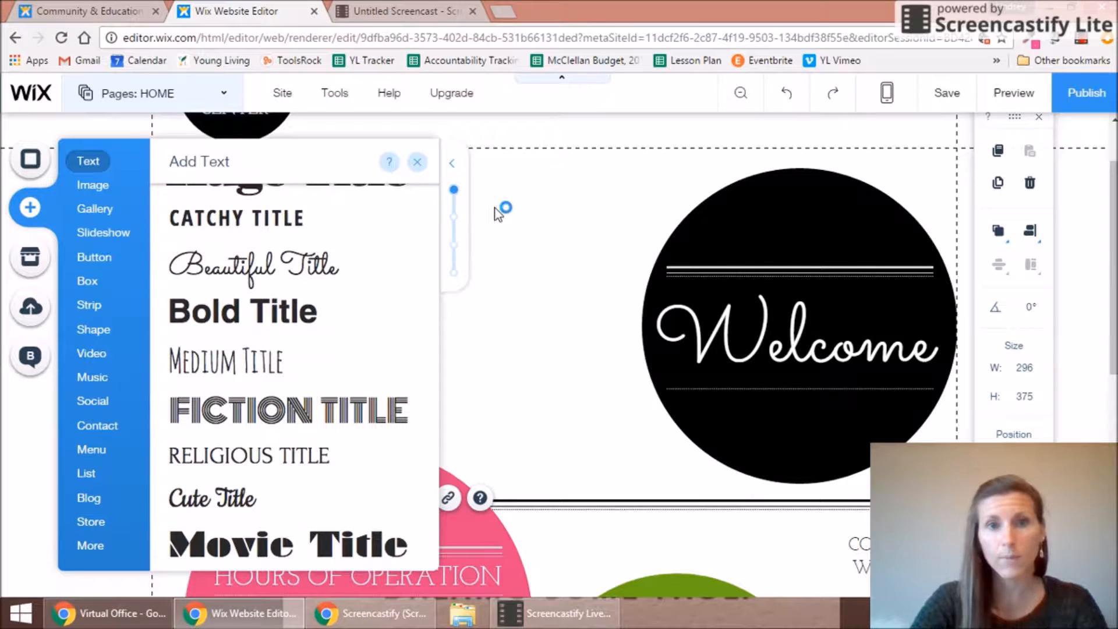
drag(431, 267, 431, 197)
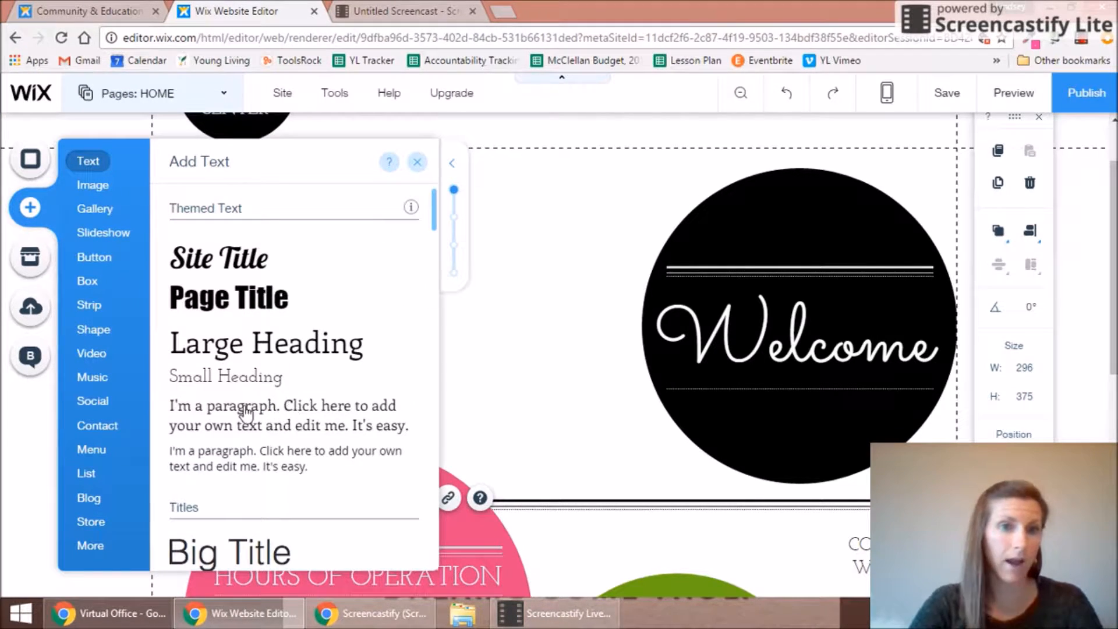
click(215, 418)
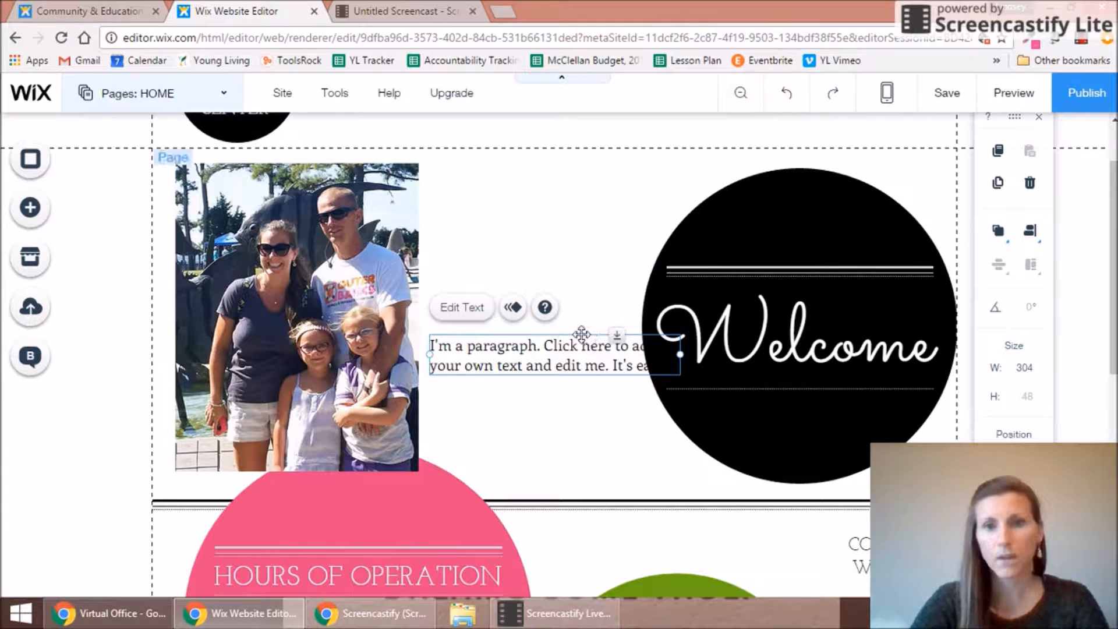
drag(581, 333, 563, 215)
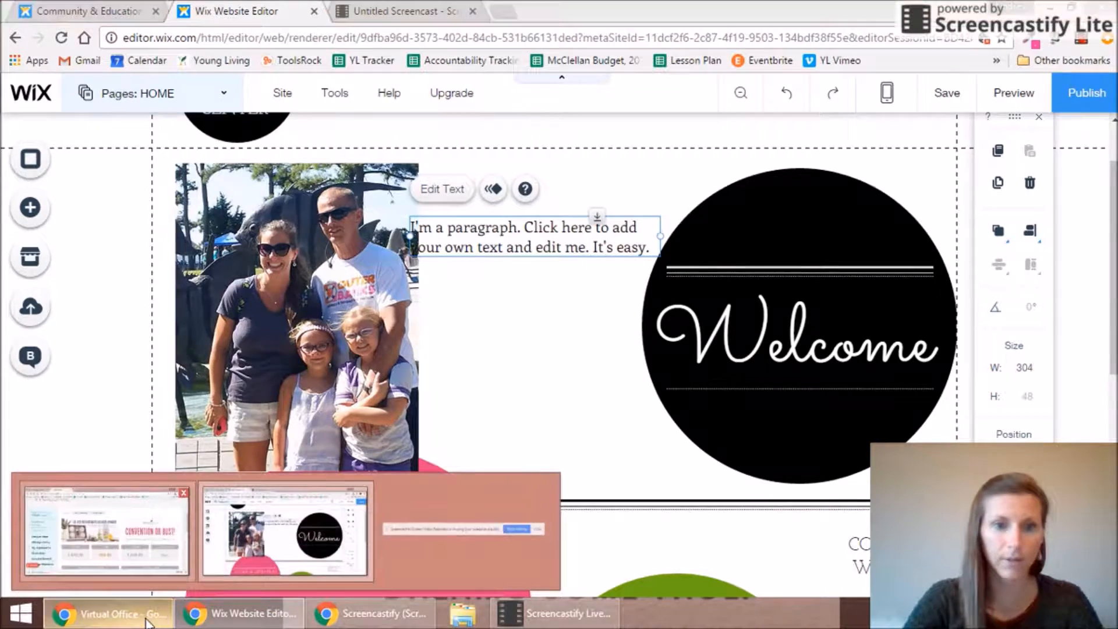
Step: Copy the YL family testimonial from the Facebook chat and return to Wix Editor
click(156, 614)
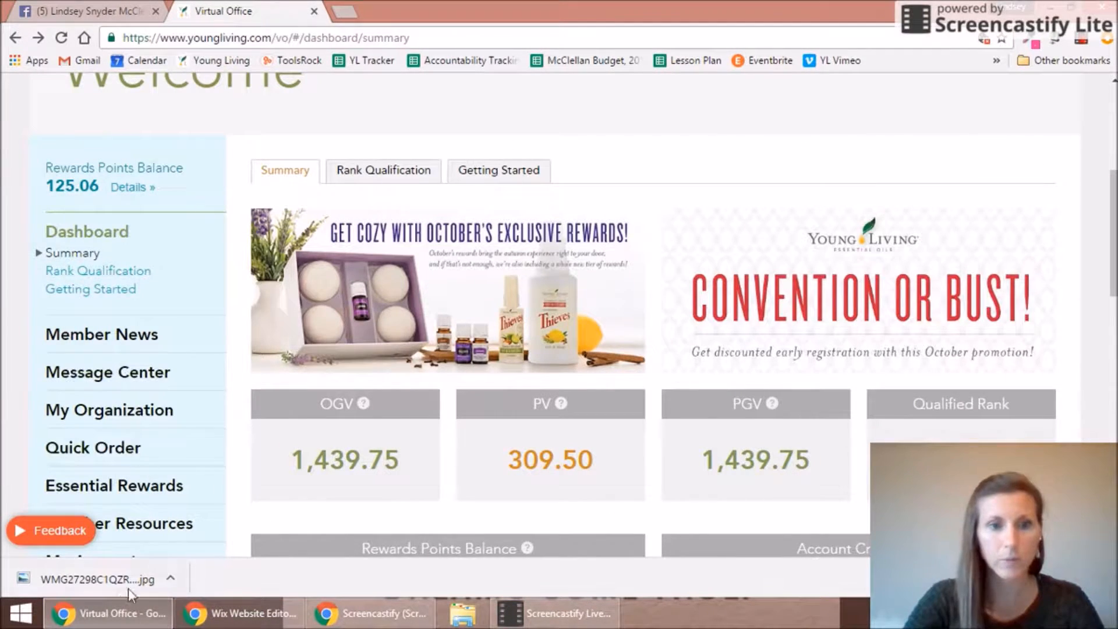
click(101, 11)
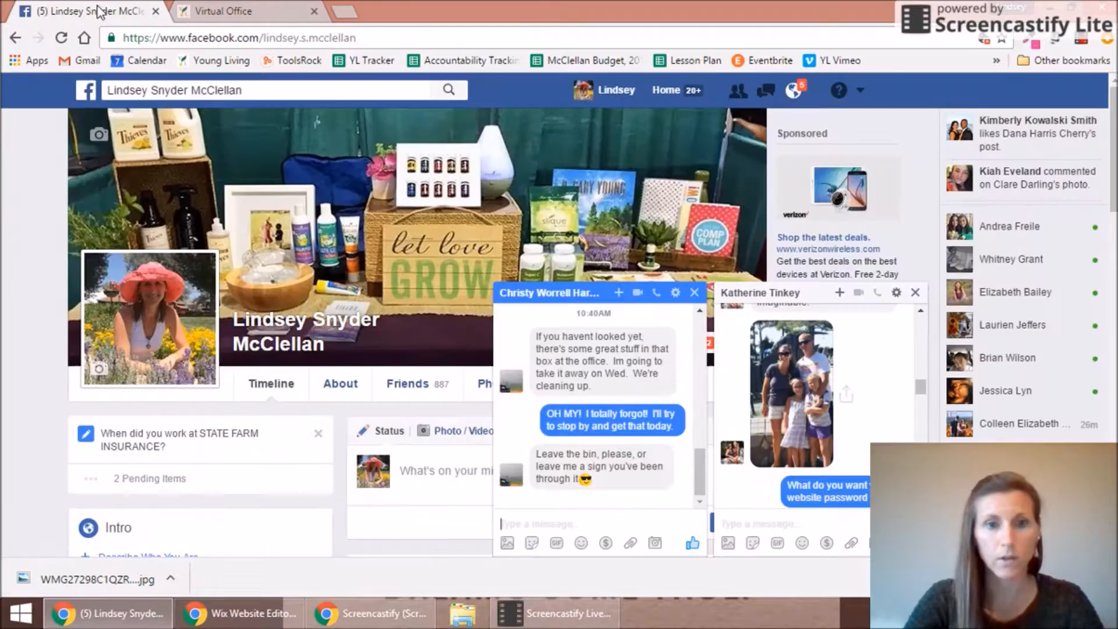
click(694, 292)
scroll(918, 387, up, 3)
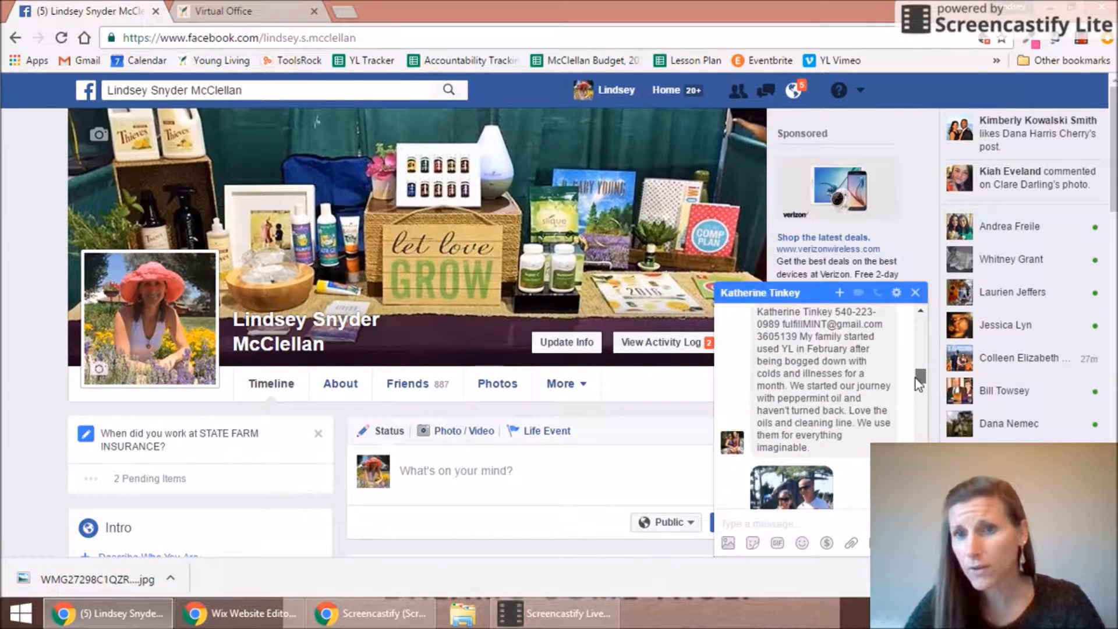
drag(799, 336, 815, 449)
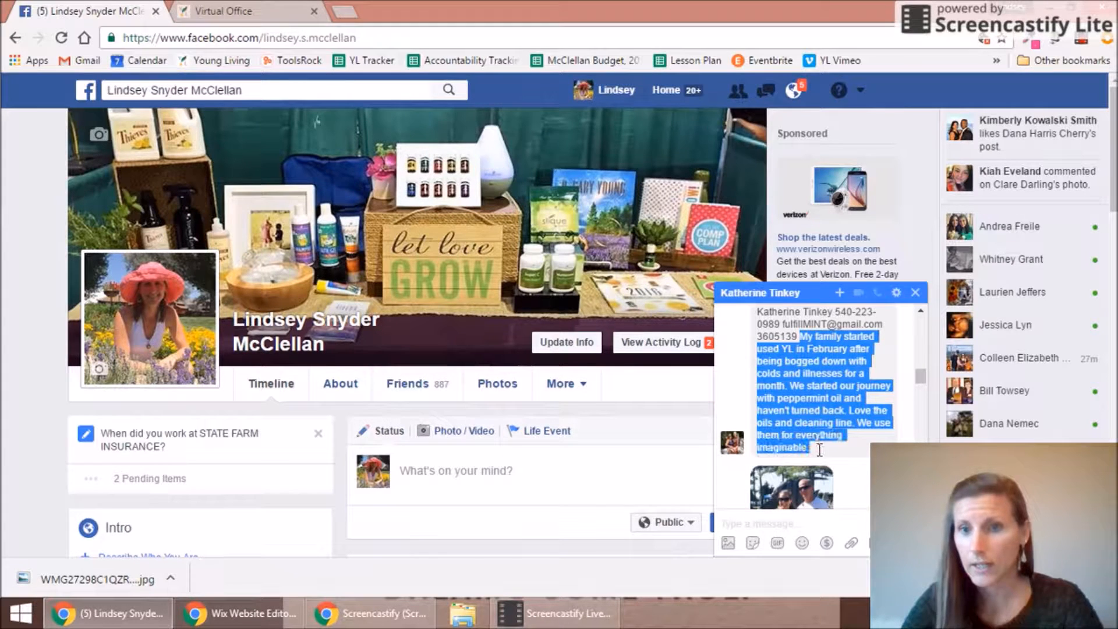
right_click(809, 404)
click(786, 417)
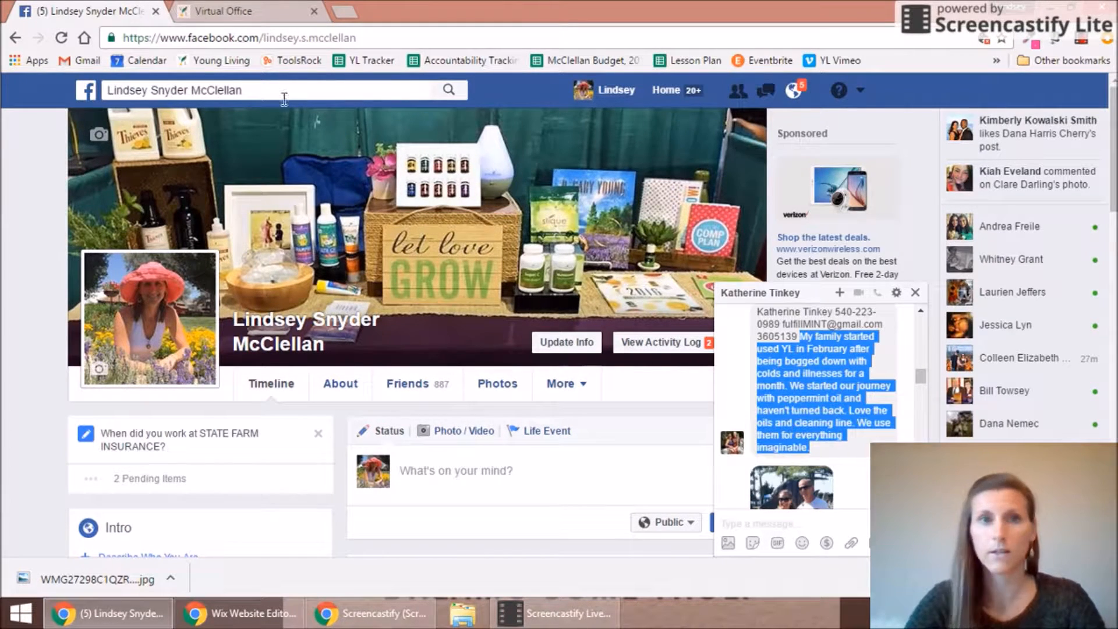
click(265, 614)
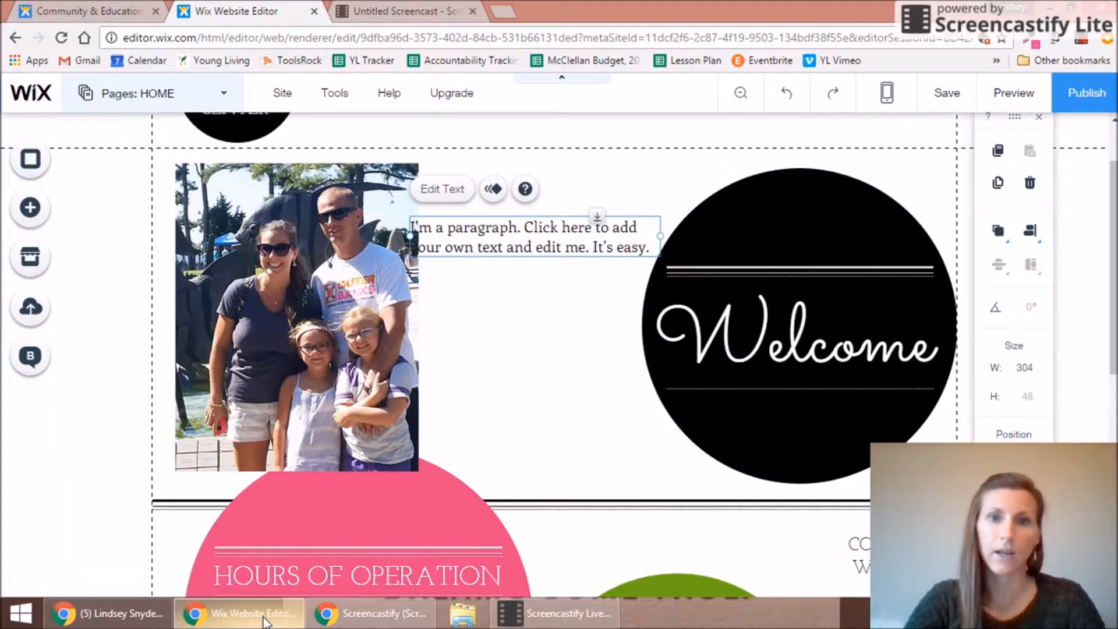
Step: Replace the placeholder paragraph with the pasted testimonial and narrow the text box
double_click(479, 237)
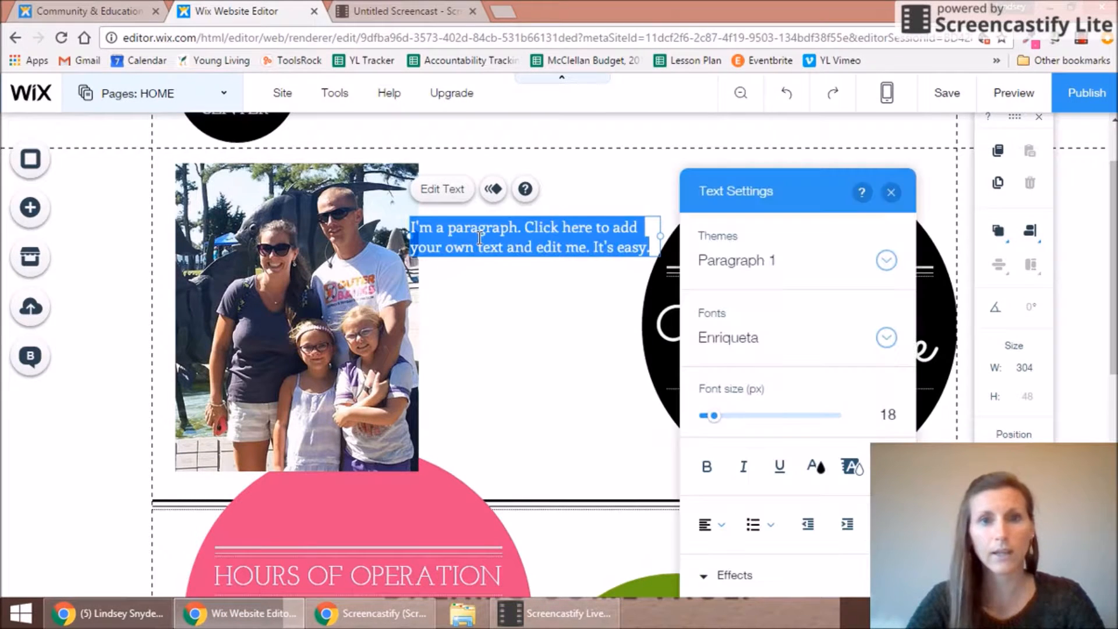
key(BackSpace)
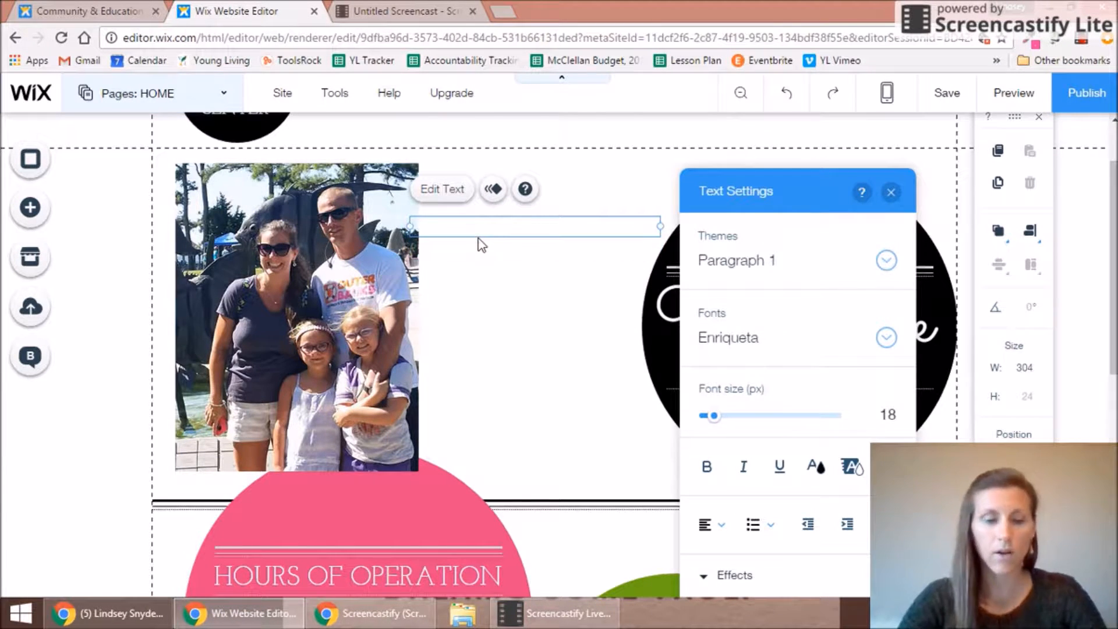
key(ctrl+v)
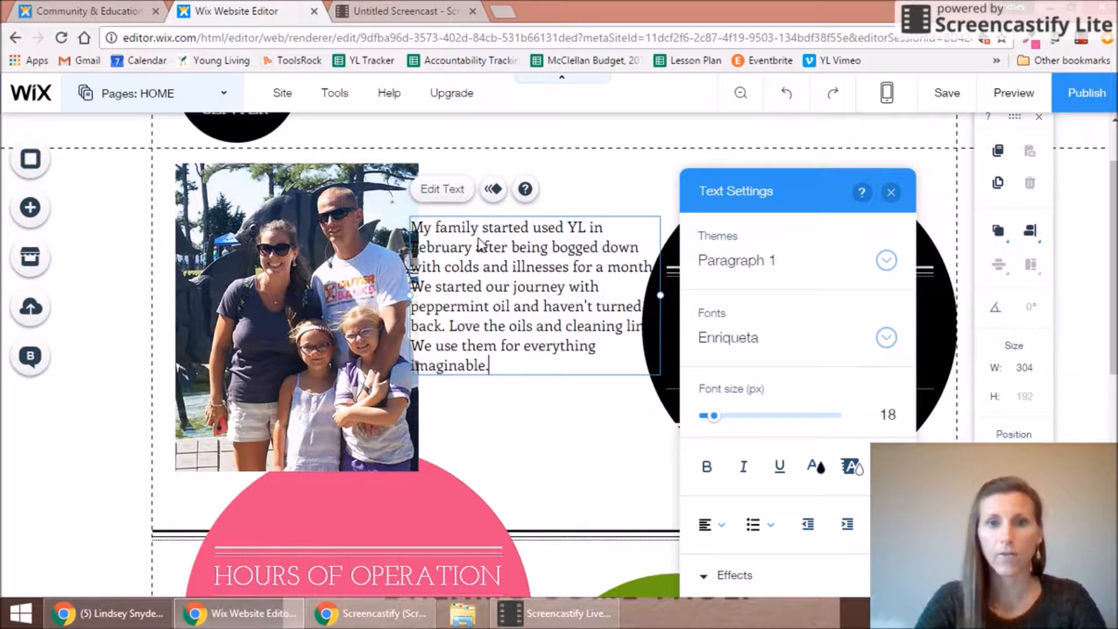
drag(660, 295, 629, 296)
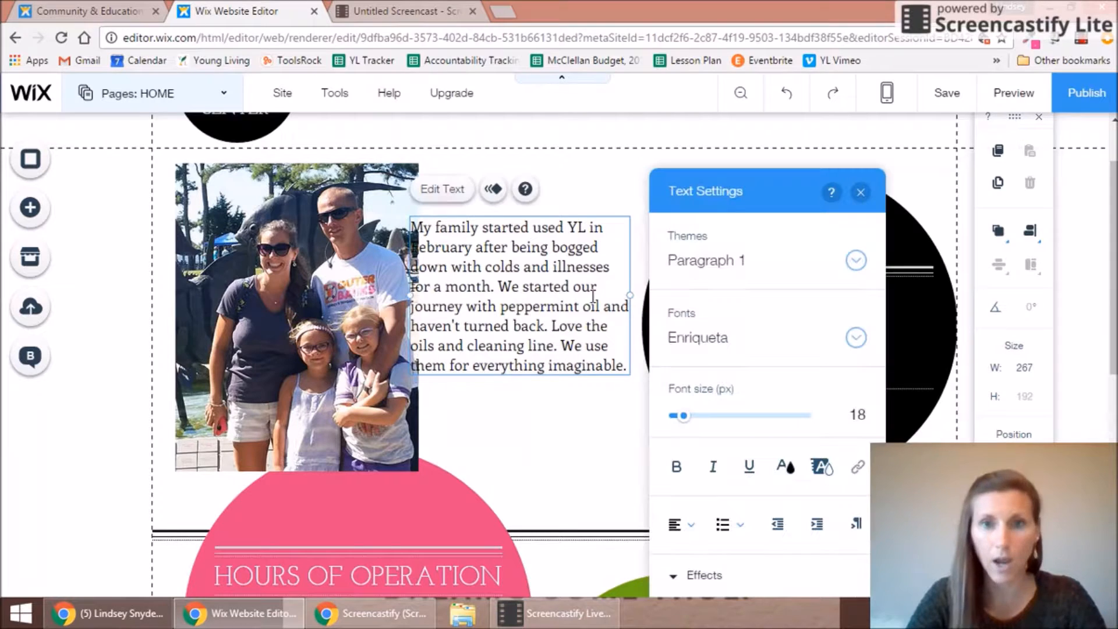
drag(628, 295, 608, 295)
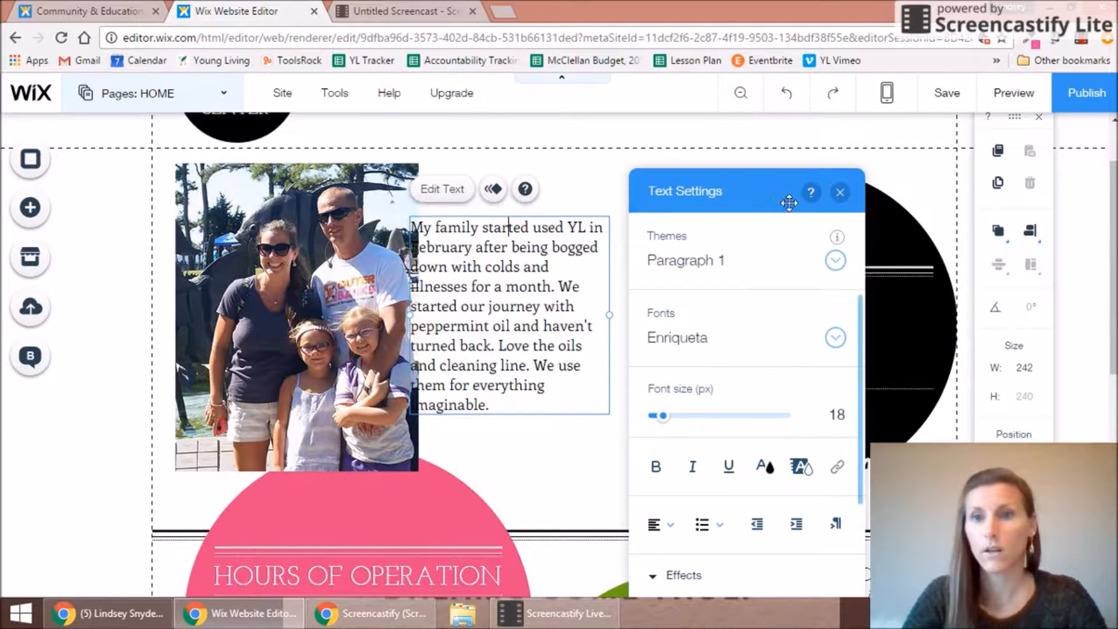
Step: Set the paragraph right beside the photo and move the Welcome script text into the black circle
click(841, 192)
mouse_move(561, 285)
mouse_down()
mouse_move(562, 272)
mouse_move(586, 272)
mouse_move(582, 251)
mouse_move(582, 288)
mouse_up()
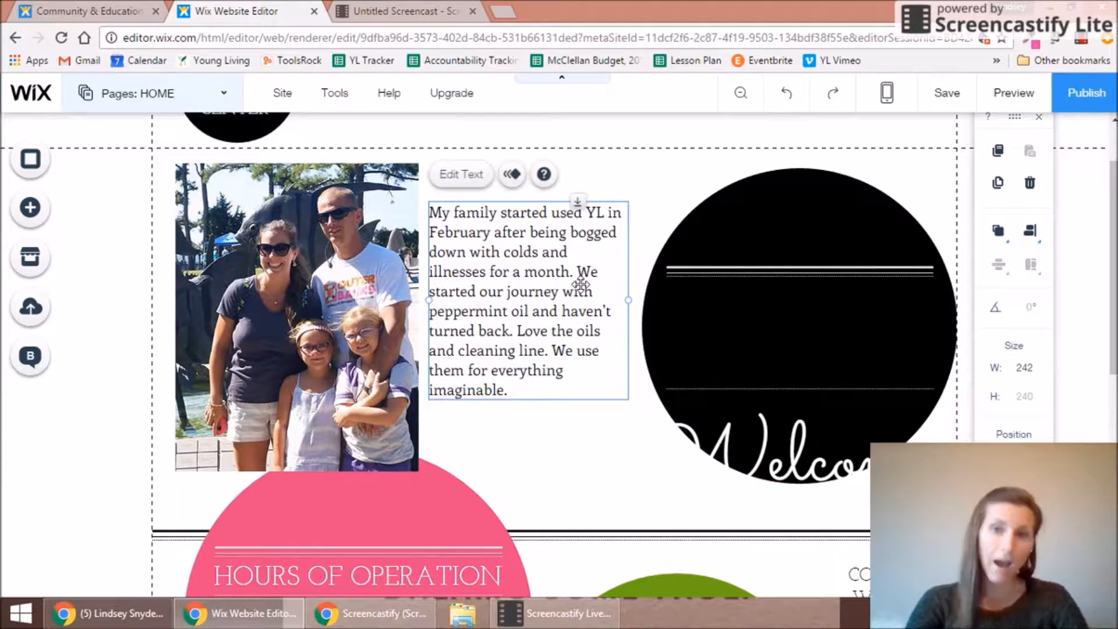
click(843, 463)
drag(843, 463, 823, 334)
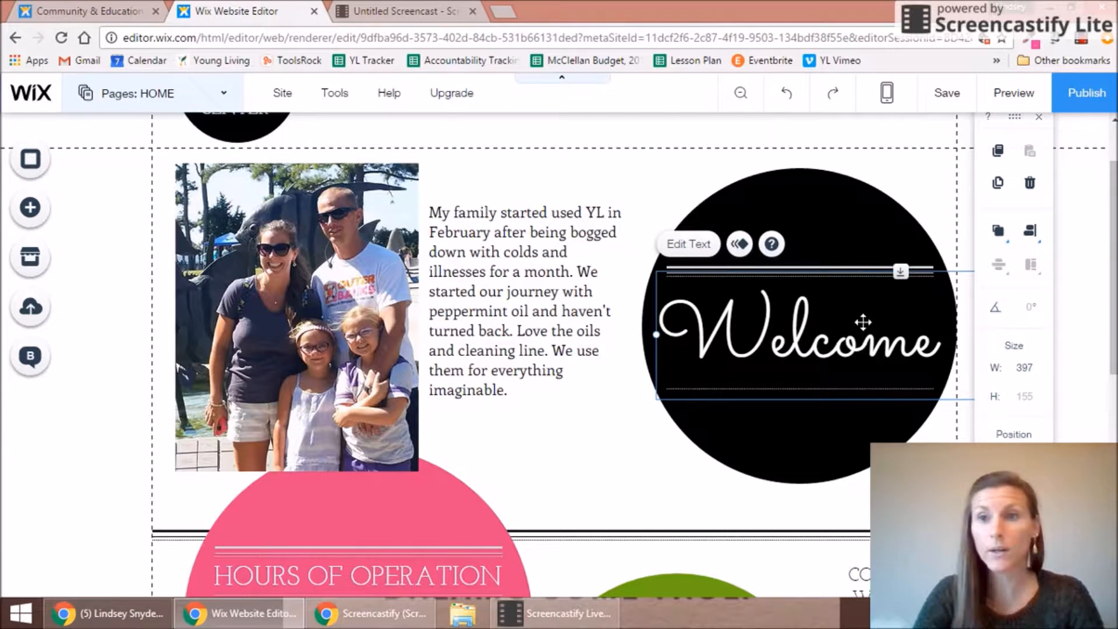
scroll(1112, 256, down, 2)
drag(1113, 257, 1113, 201)
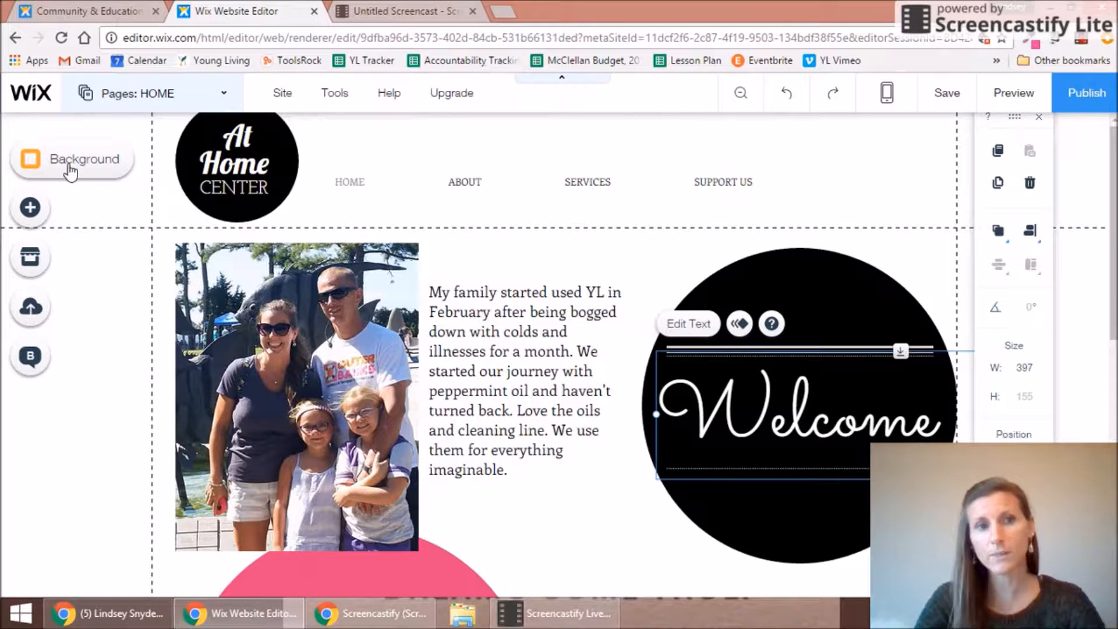
Step: Set the page background to a solid custom mint green #54EB98 saved in My Colors
click(71, 168)
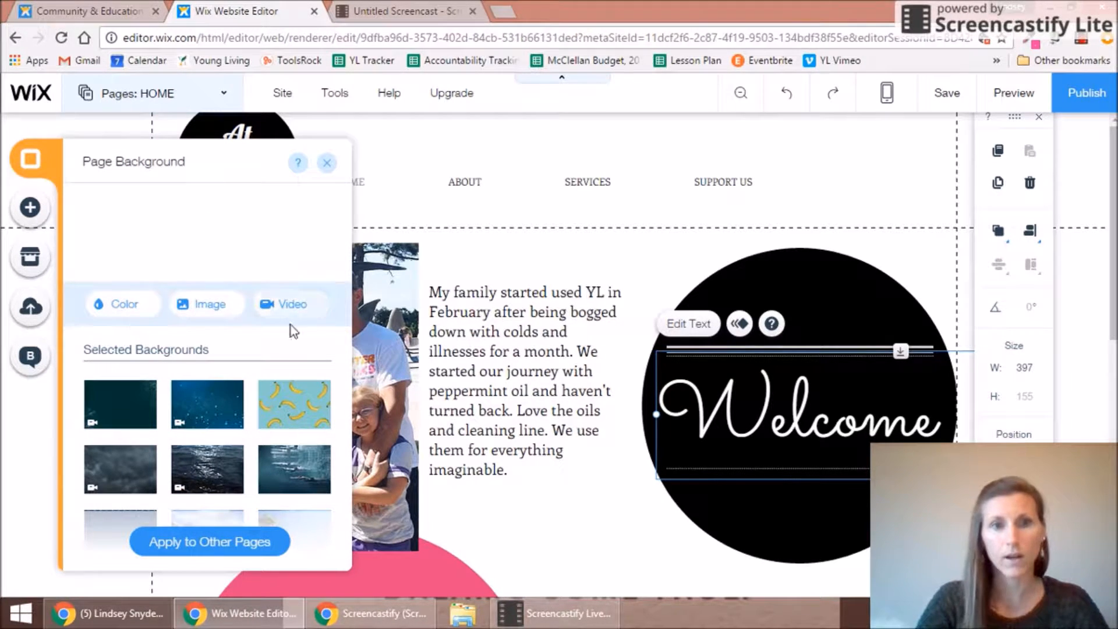
click(127, 310)
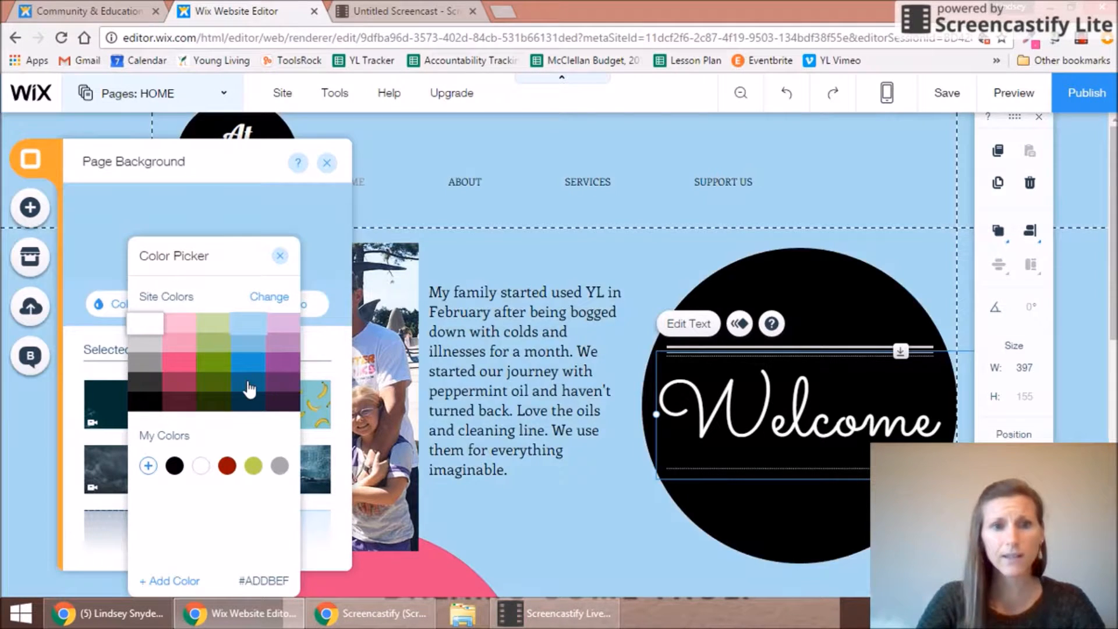
click(248, 383)
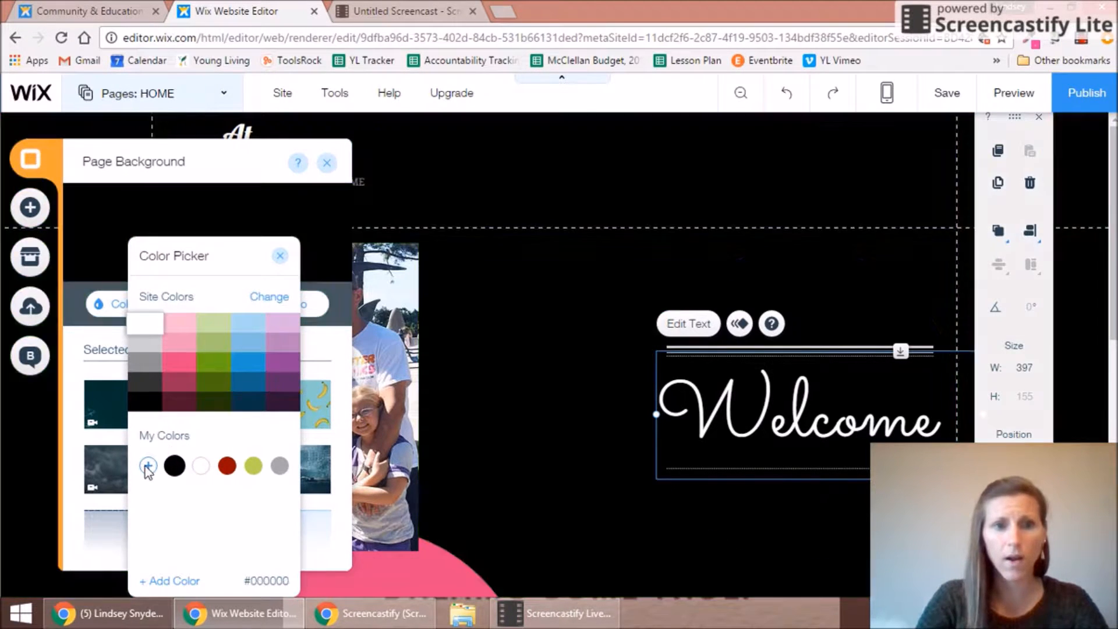
click(148, 466)
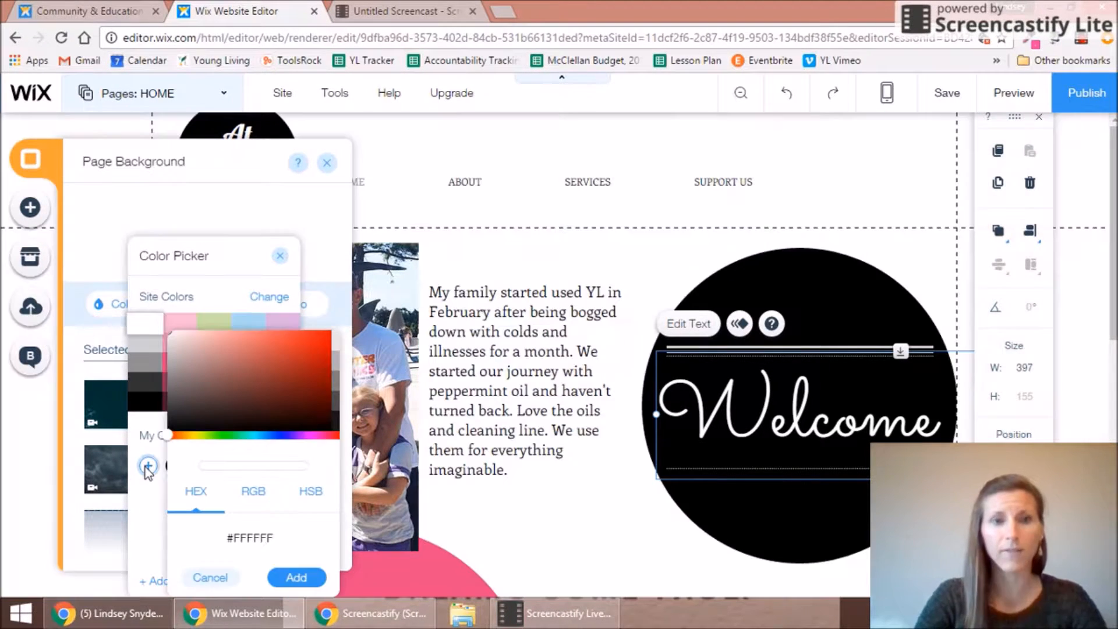
click(249, 436)
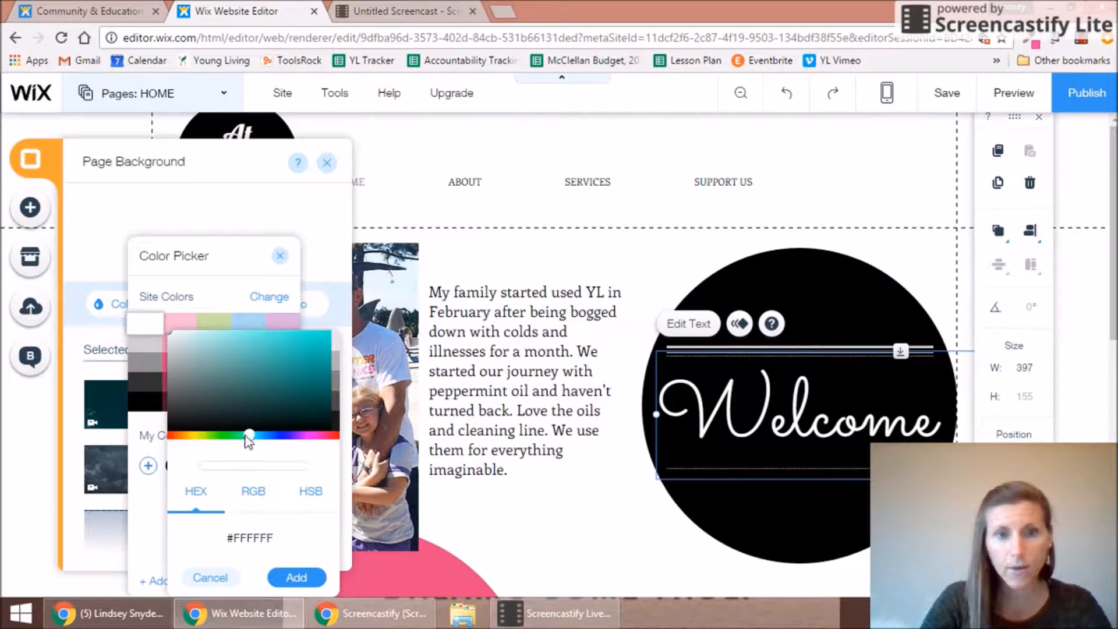
drag(242, 437, 238, 435)
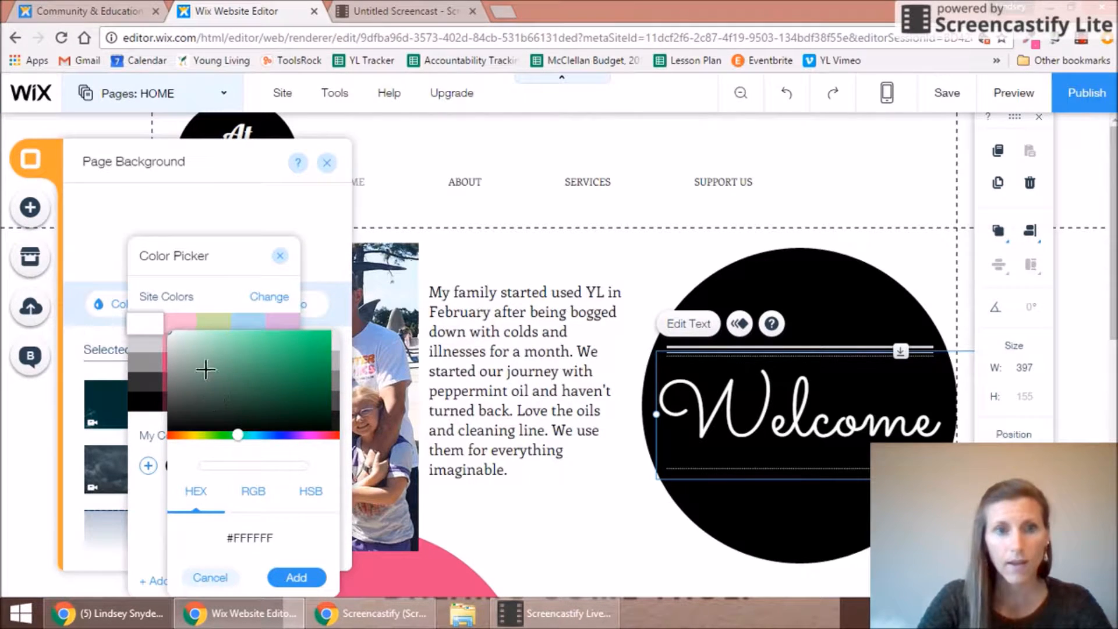
click(248, 334)
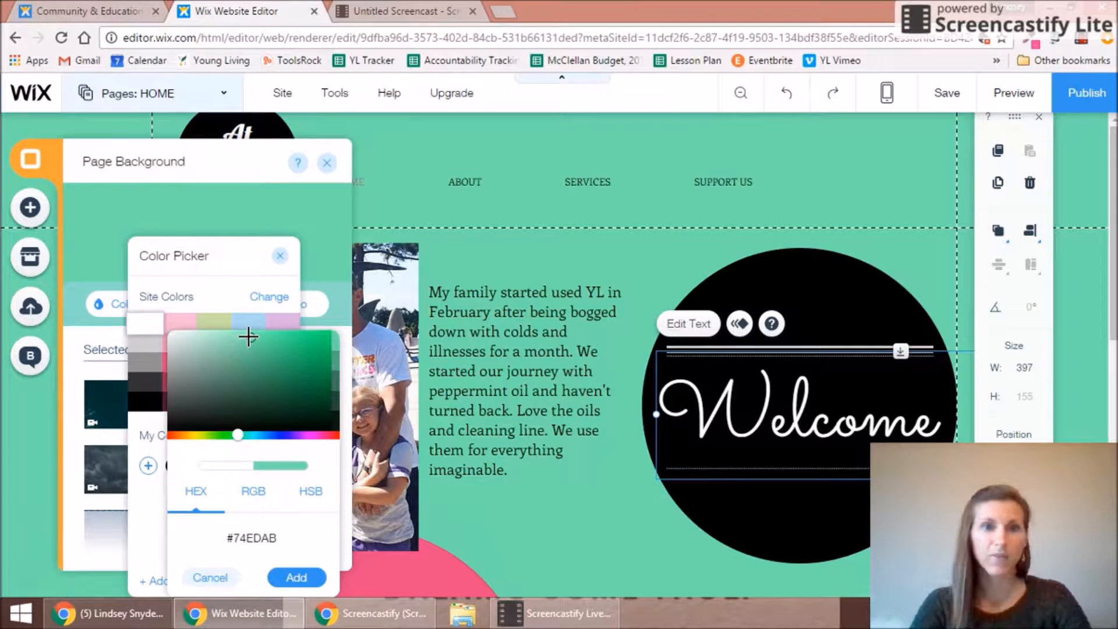
click(271, 337)
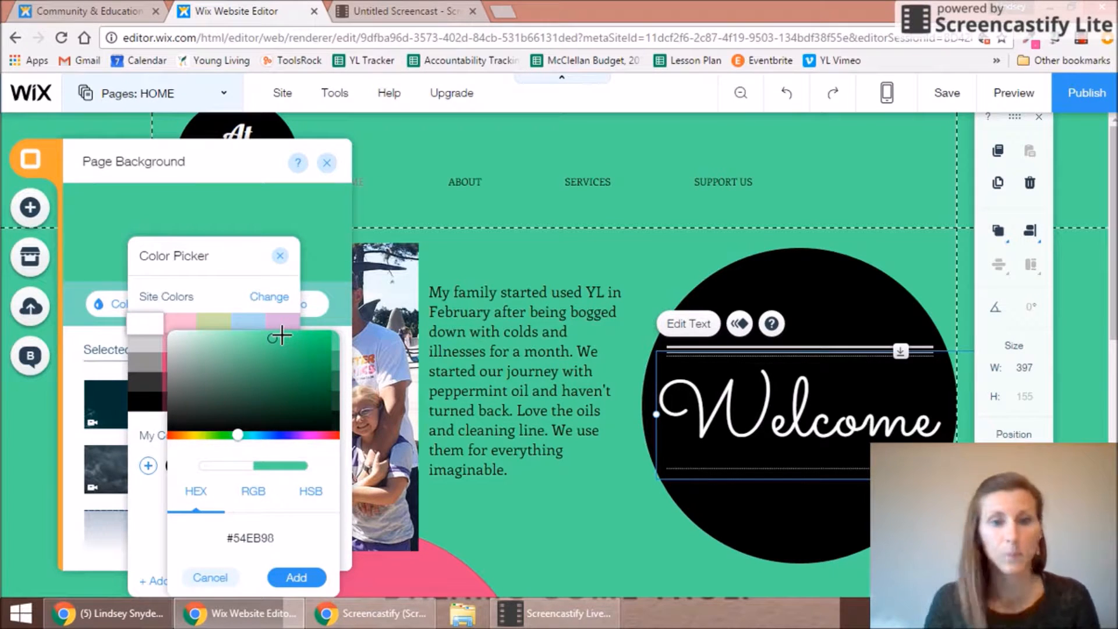
click(296, 578)
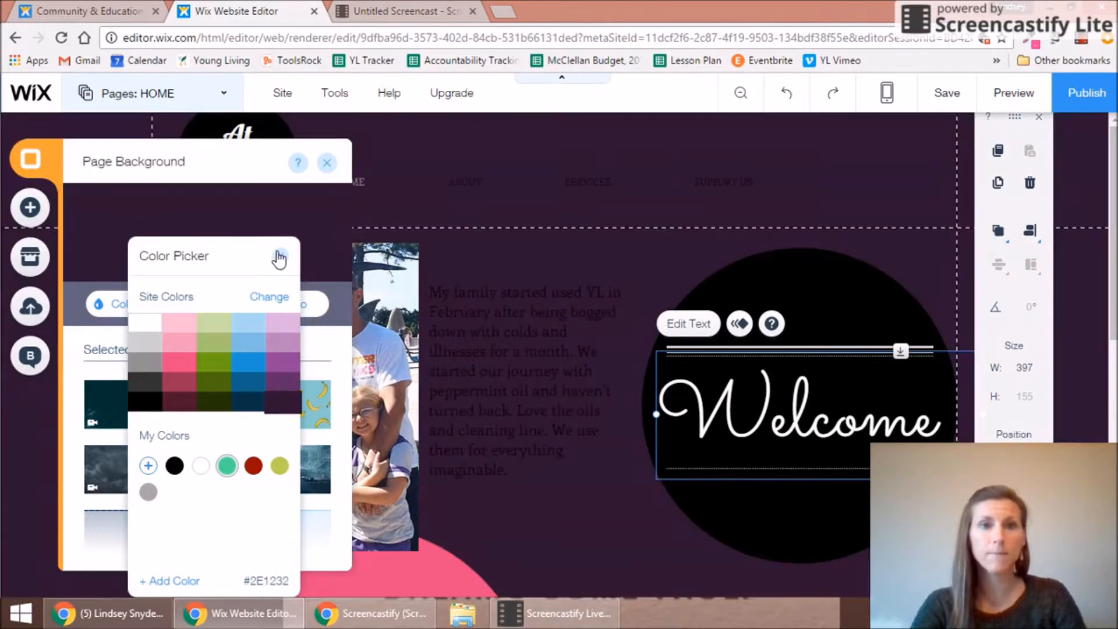
click(279, 257)
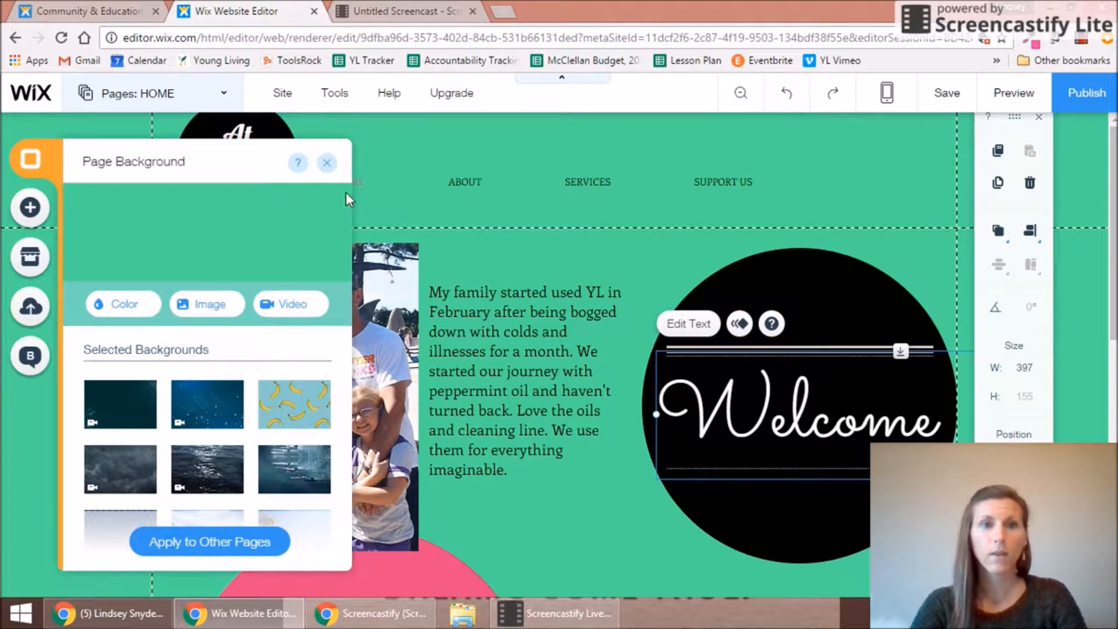
click(327, 167)
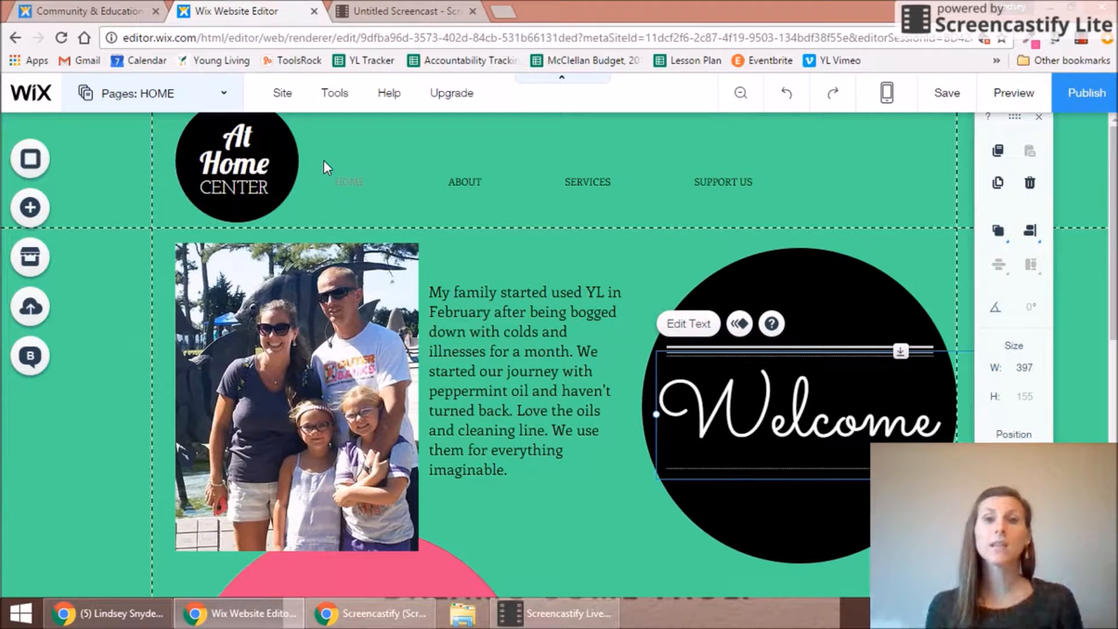
Step: Select the header and browse its design presets, previewing a light semi-transparent one
click(545, 142)
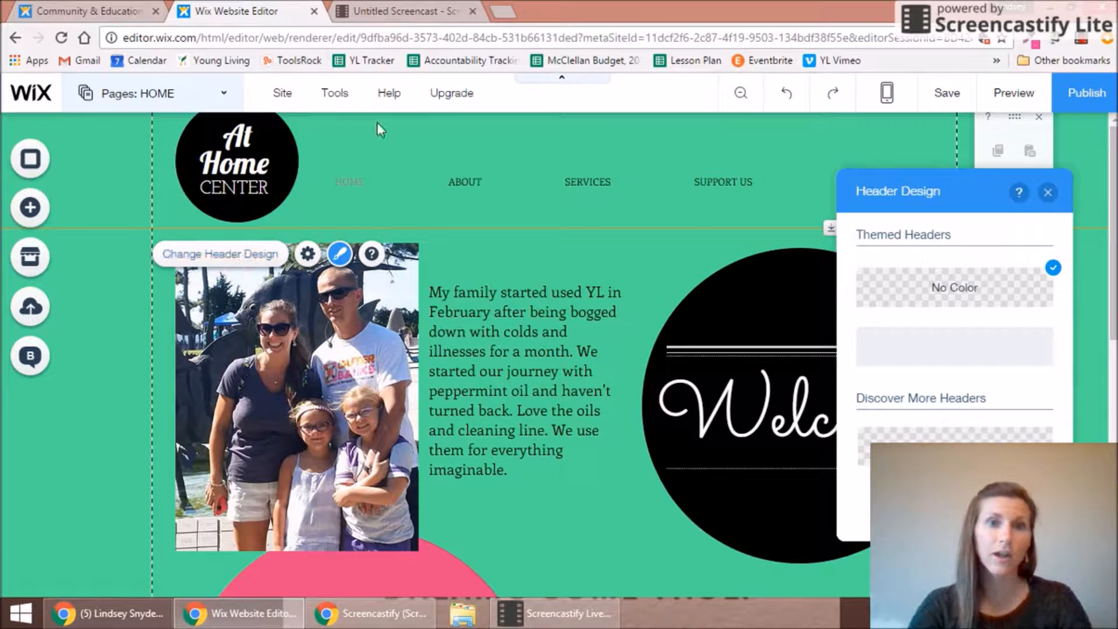
click(411, 131)
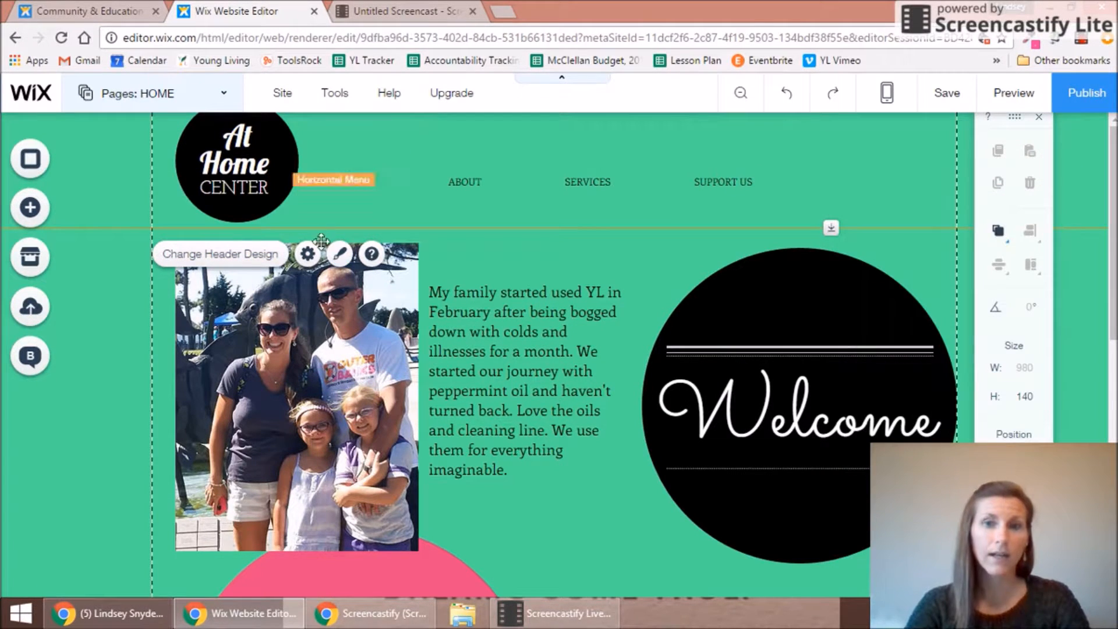
click(261, 265)
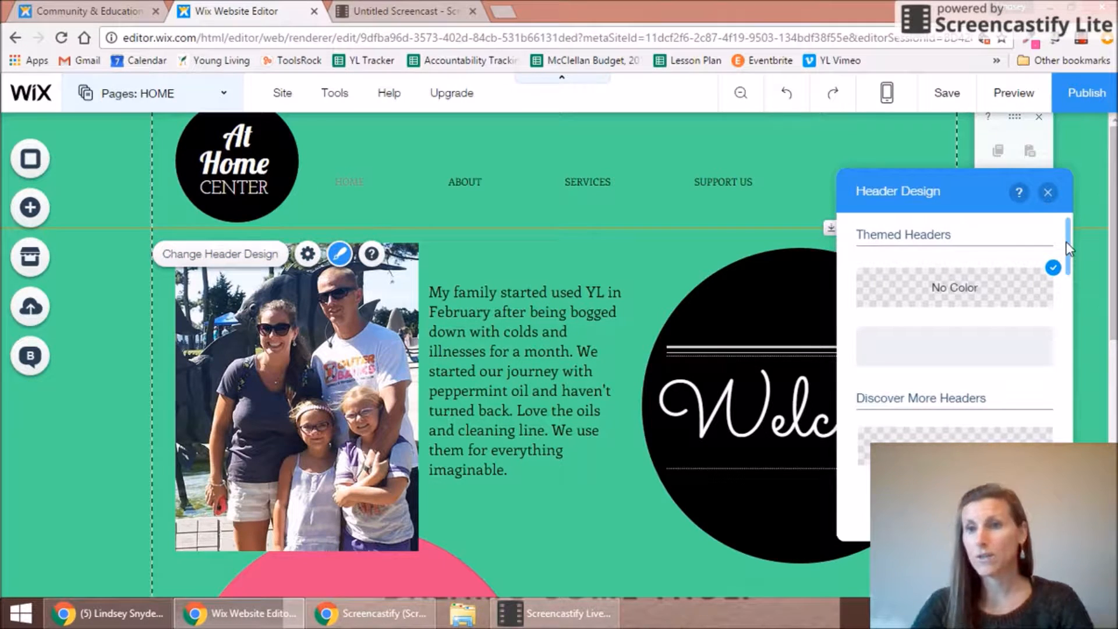
scroll(1069, 249, down, 2)
mouse_move(1073, 279)
mouse_down()
mouse_move(1073, 347)
mouse_move(1070, 274)
mouse_up()
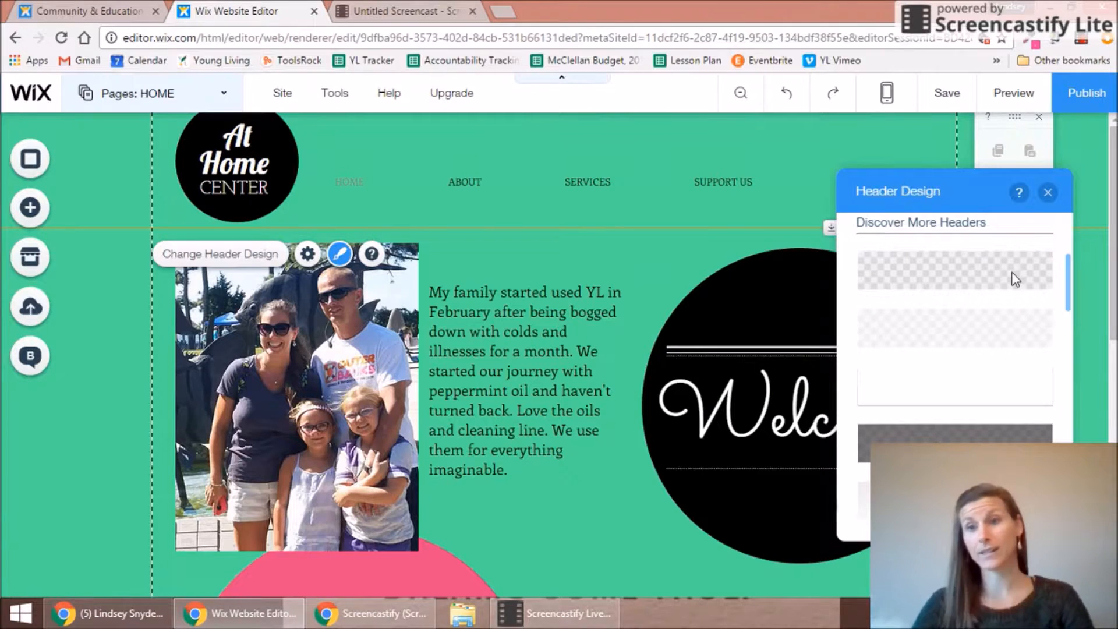
click(1018, 335)
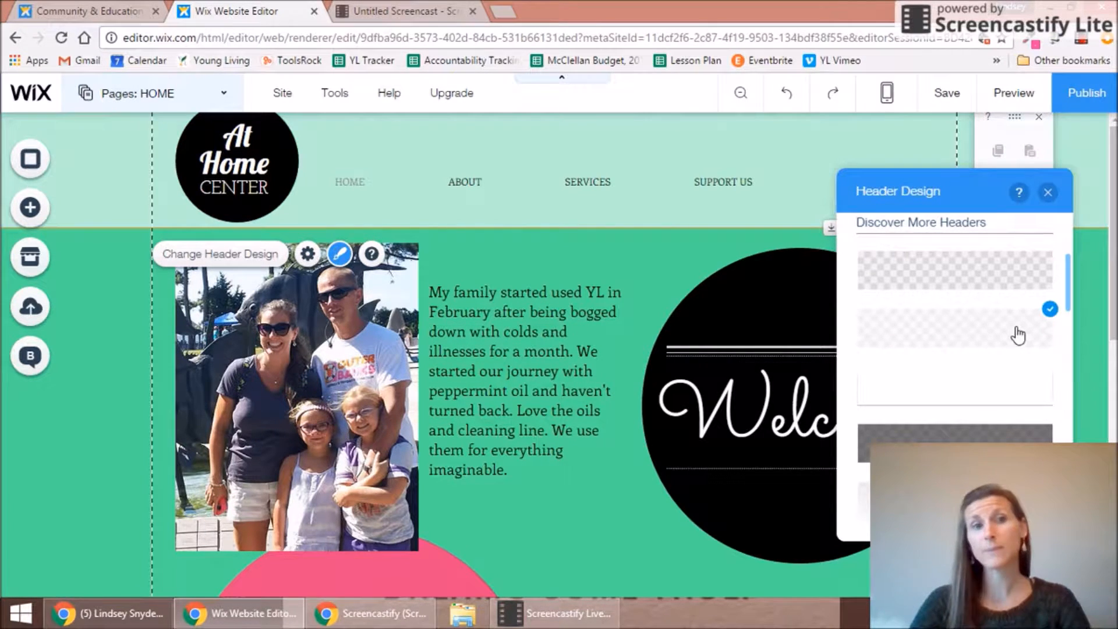
Step: Try a pink header, then settle on the tan preset and open its customization
drag(1067, 264, 1072, 351)
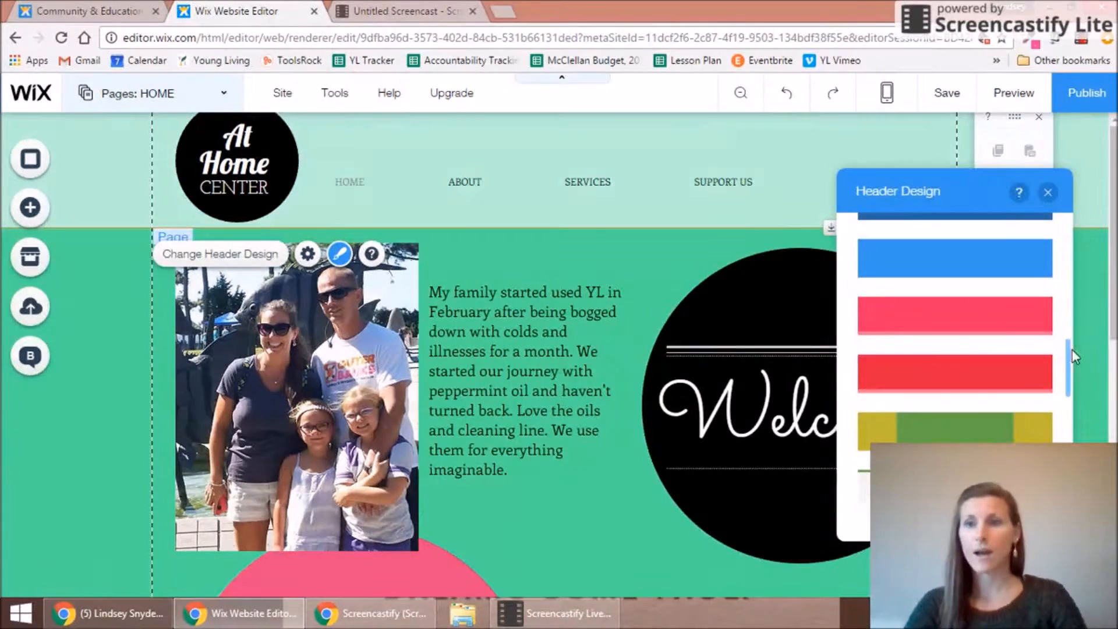
click(1017, 330)
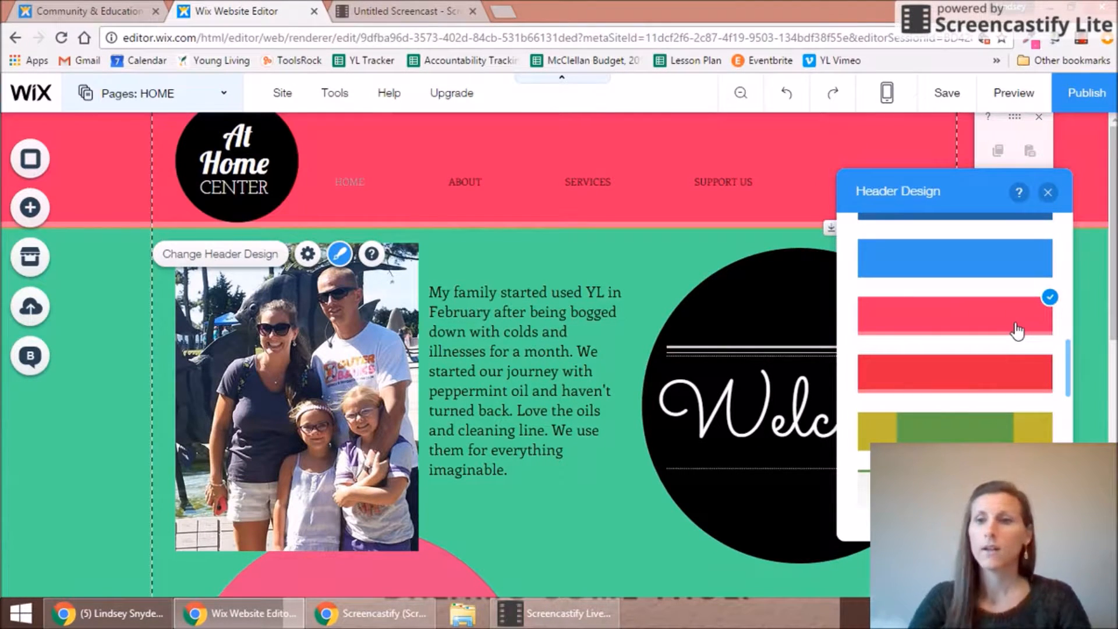
drag(1066, 370, 1065, 448)
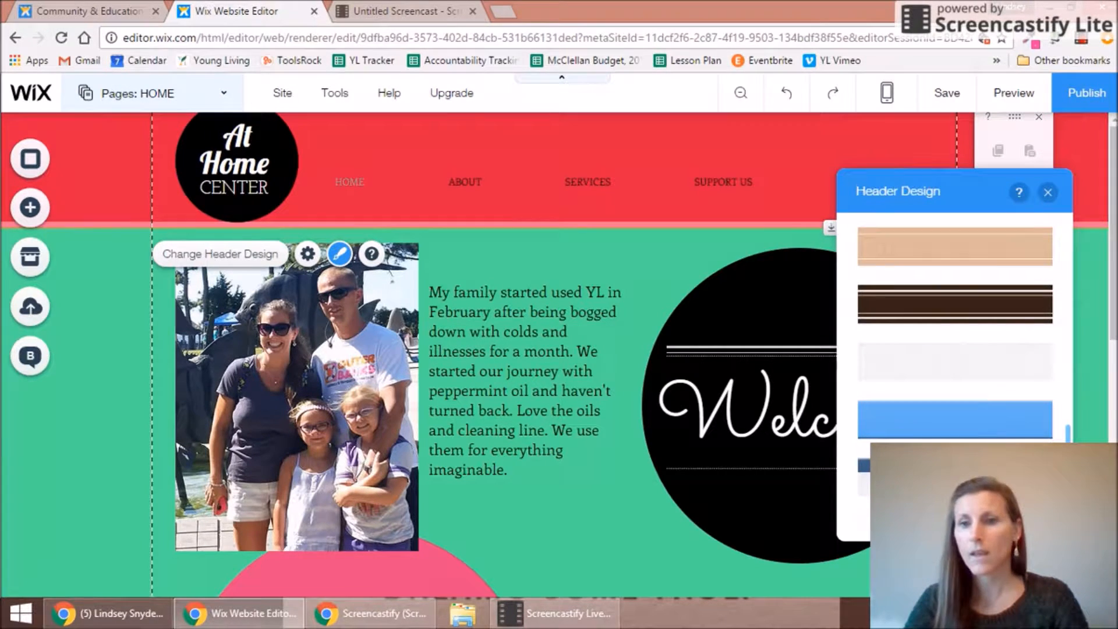
click(1002, 261)
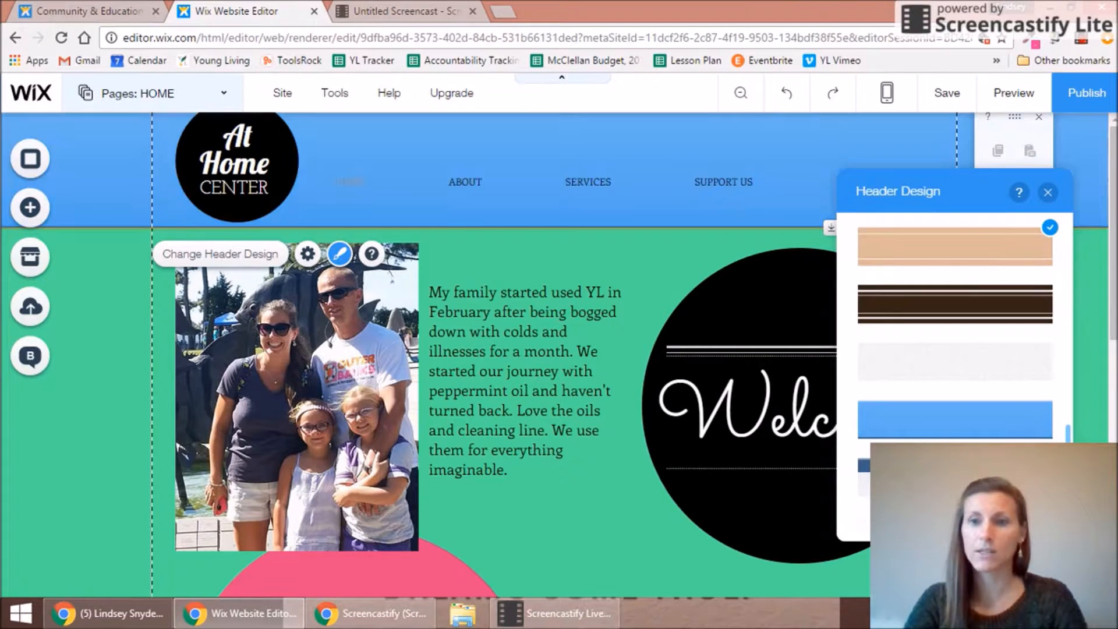
click(955, 519)
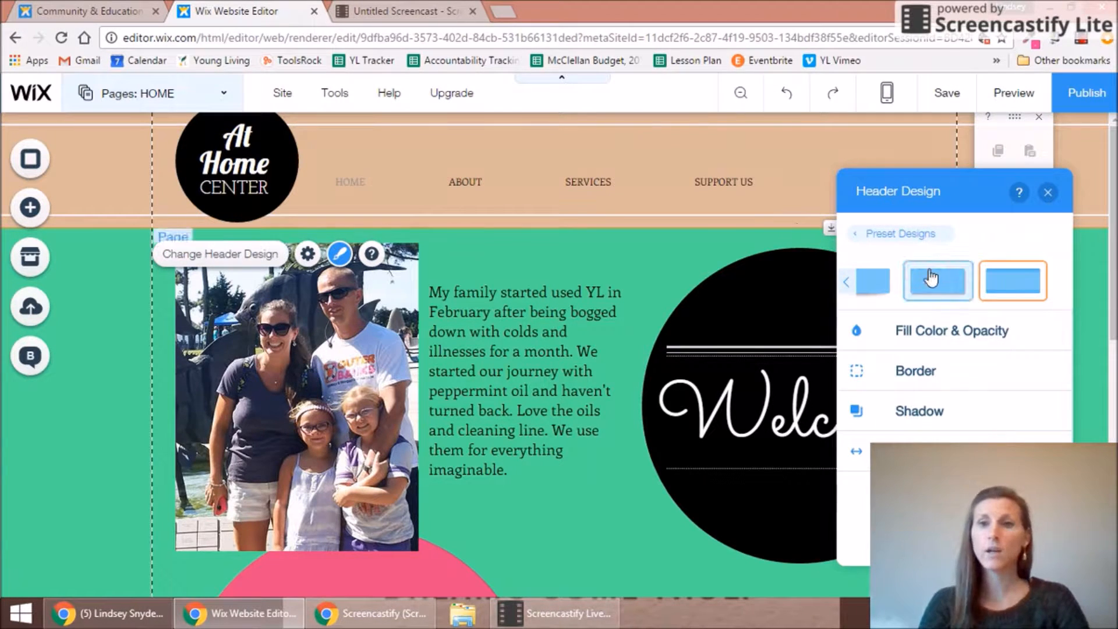
Step: Mix a custom bright yellow and apply it as the header background at 100% opacity
click(940, 329)
click(1040, 391)
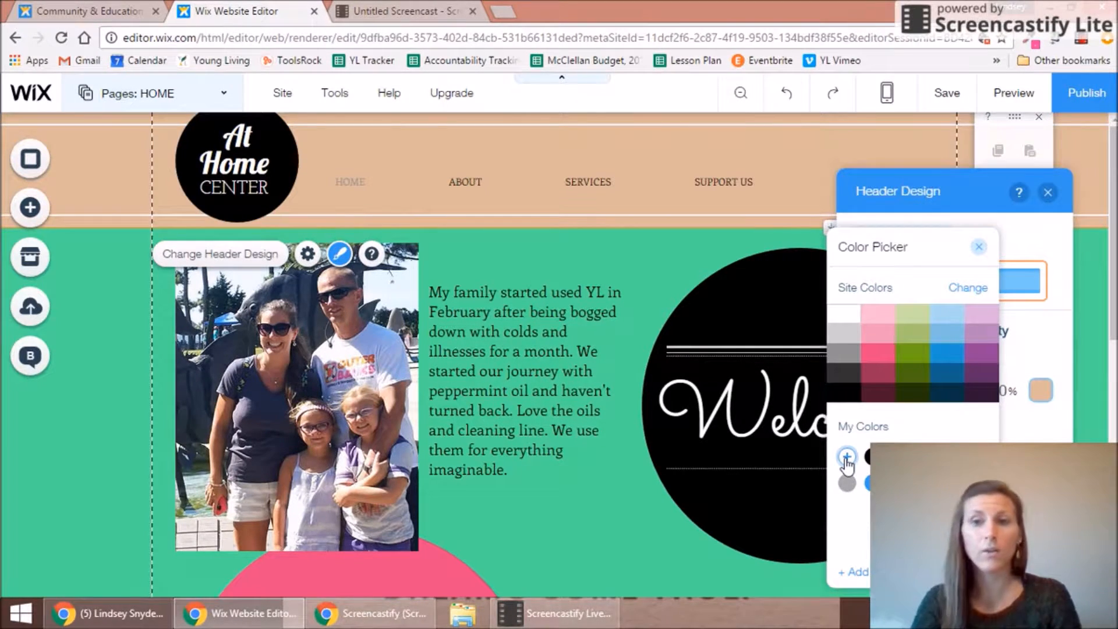
click(847, 458)
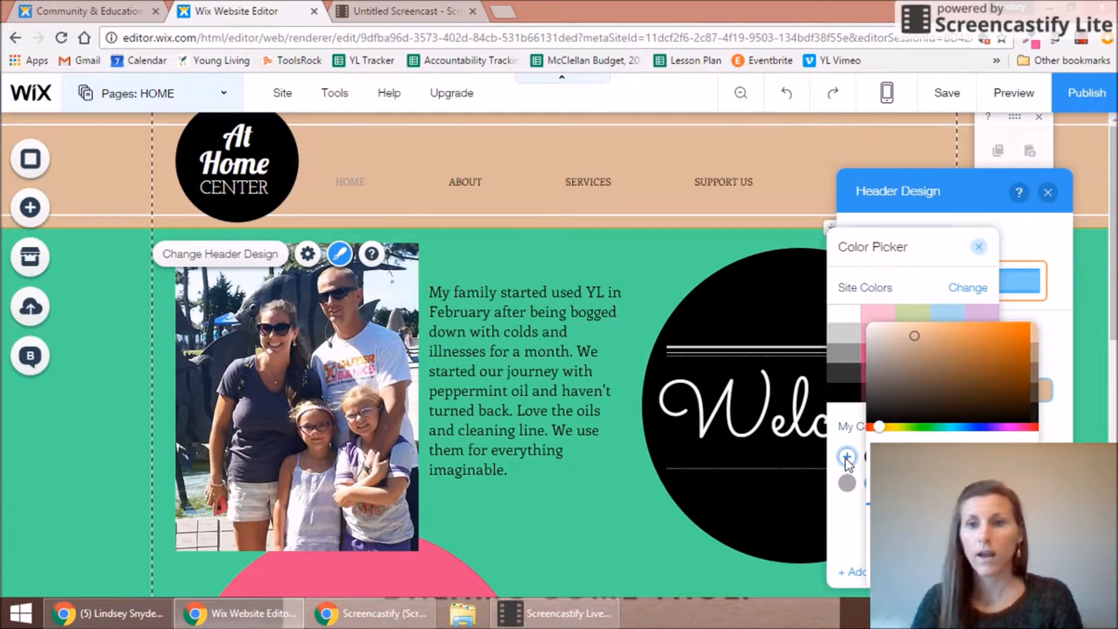
click(894, 427)
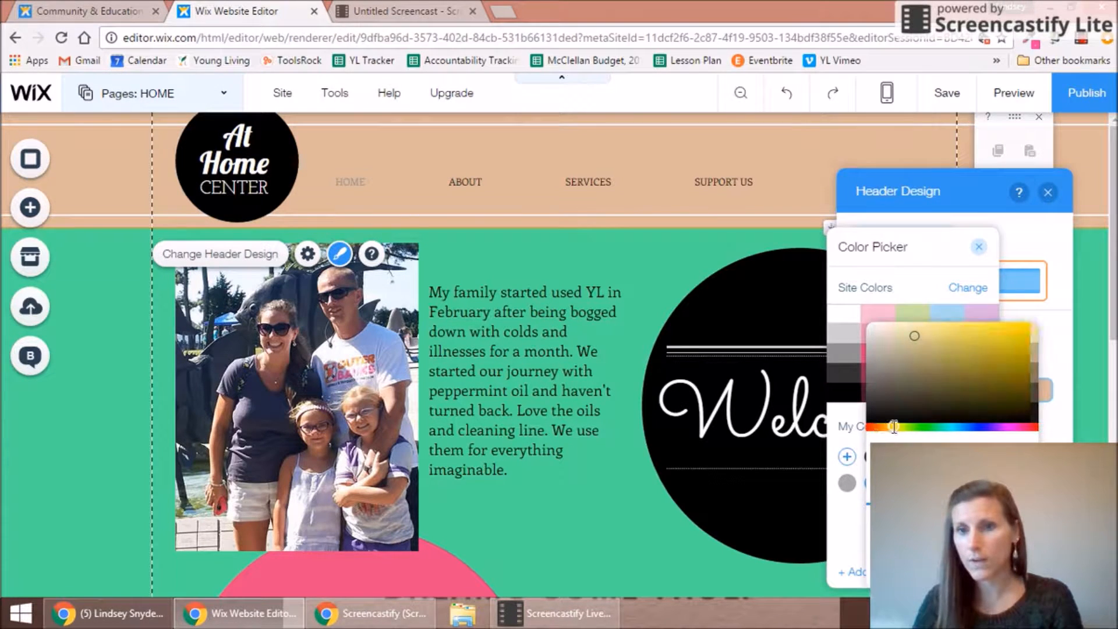
drag(897, 427, 895, 427)
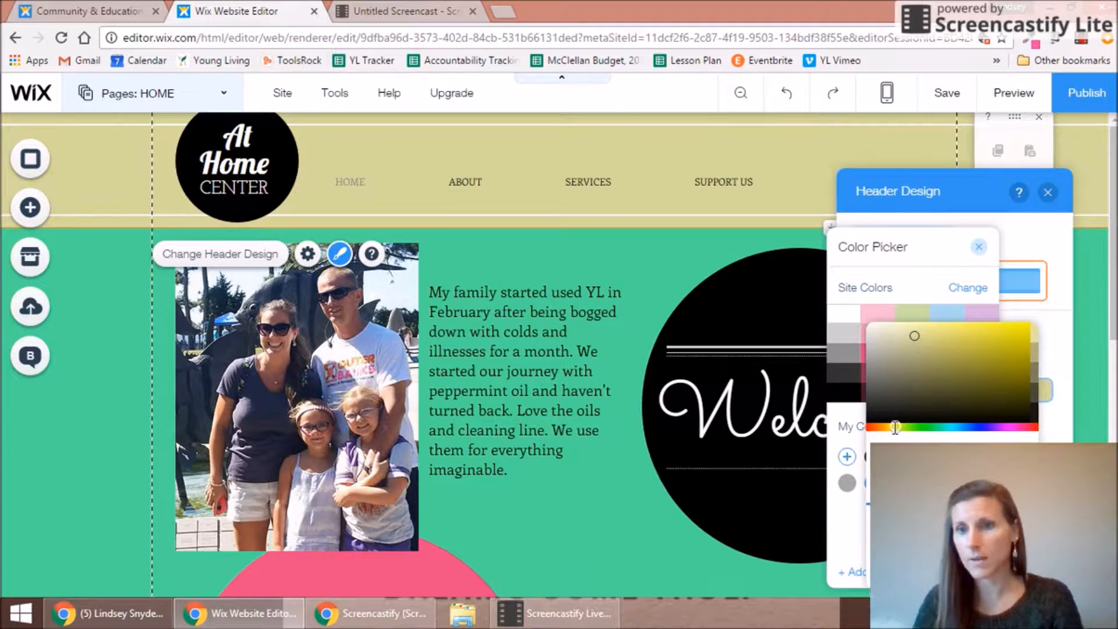
drag(914, 335, 1032, 318)
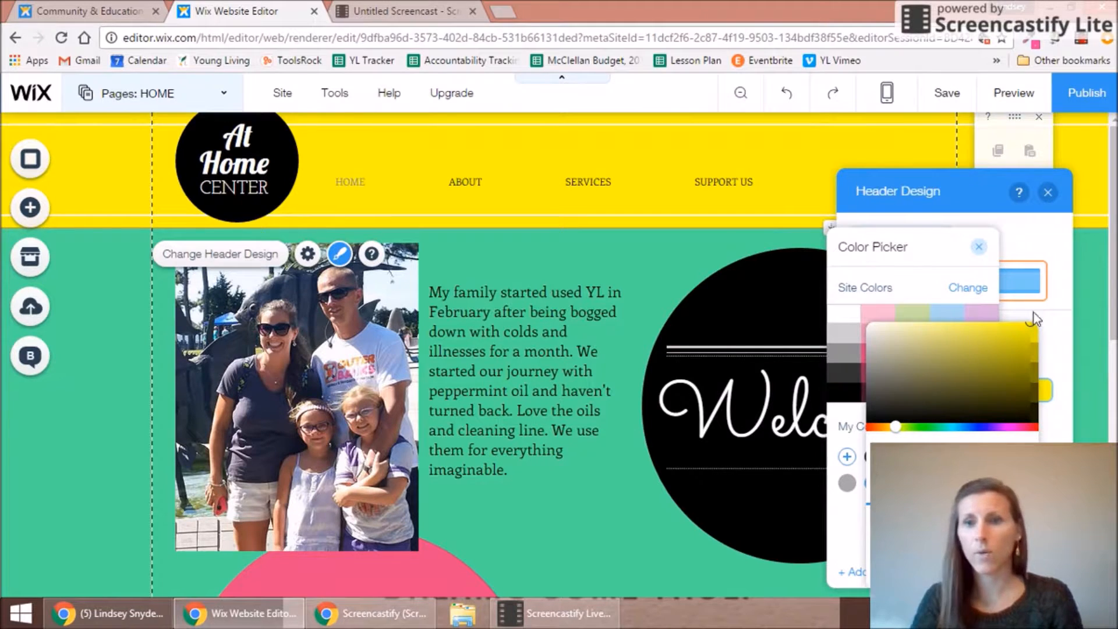
click(994, 563)
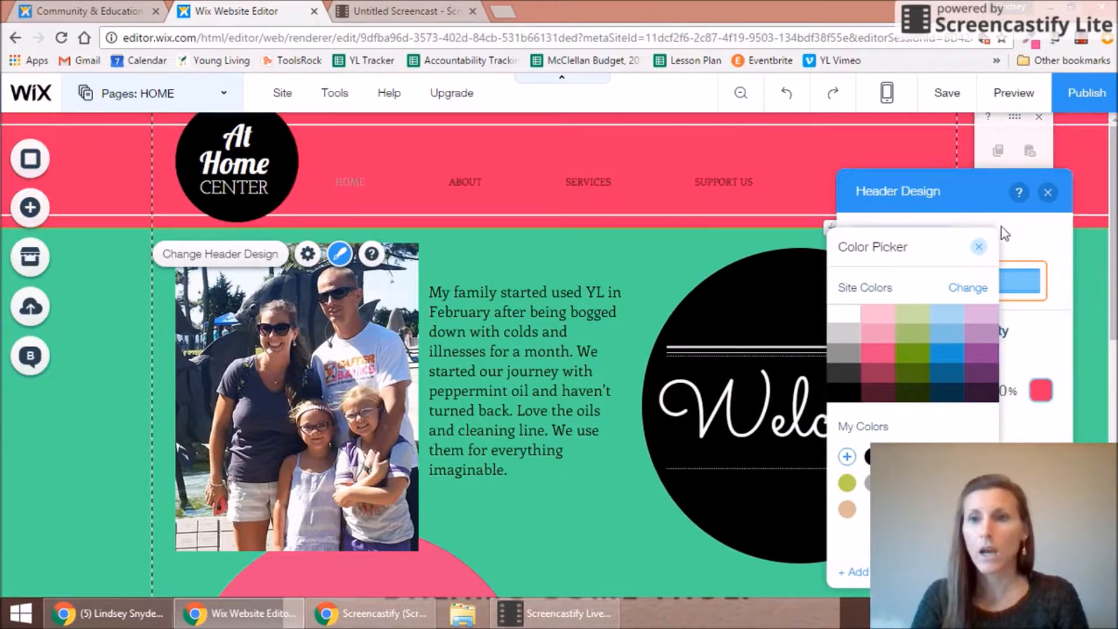
click(979, 246)
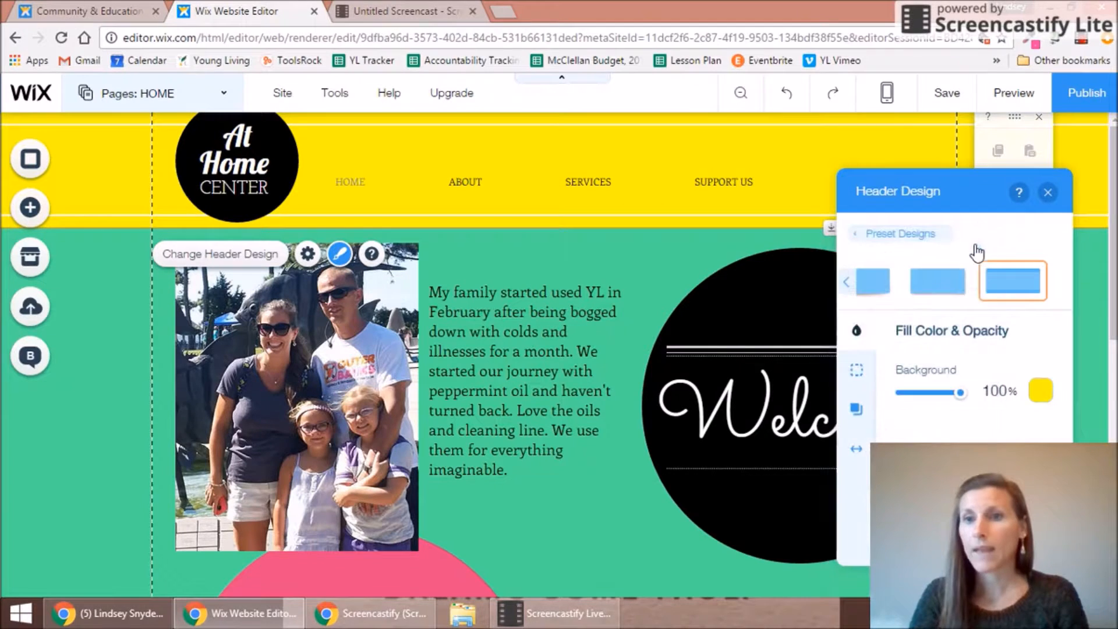
click(1048, 193)
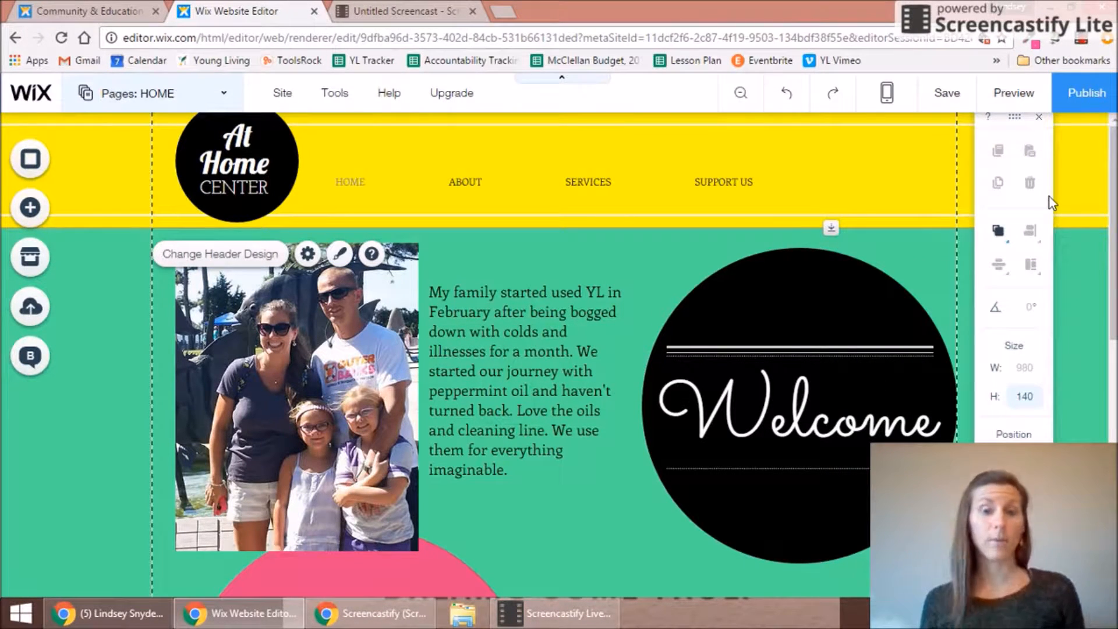
Step: Search Wix's free images for 'flowers' and apply Flowers on Wood as the page background
mouse_move(1112, 207)
mouse_down()
mouse_move(1113, 290)
mouse_move(1113, 208)
mouse_up()
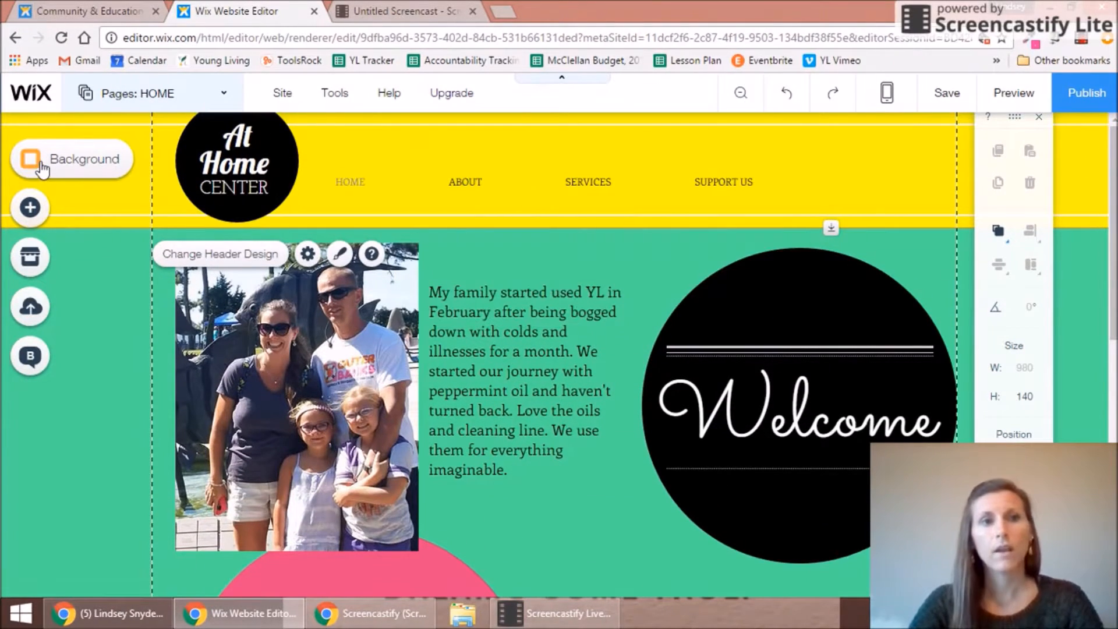
click(39, 165)
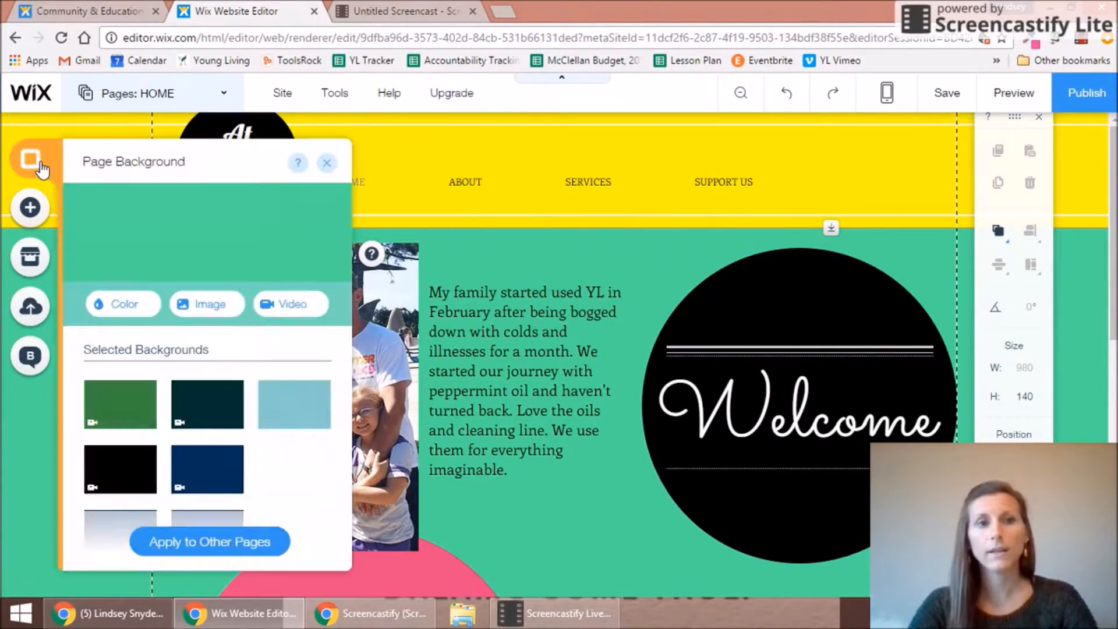
click(207, 308)
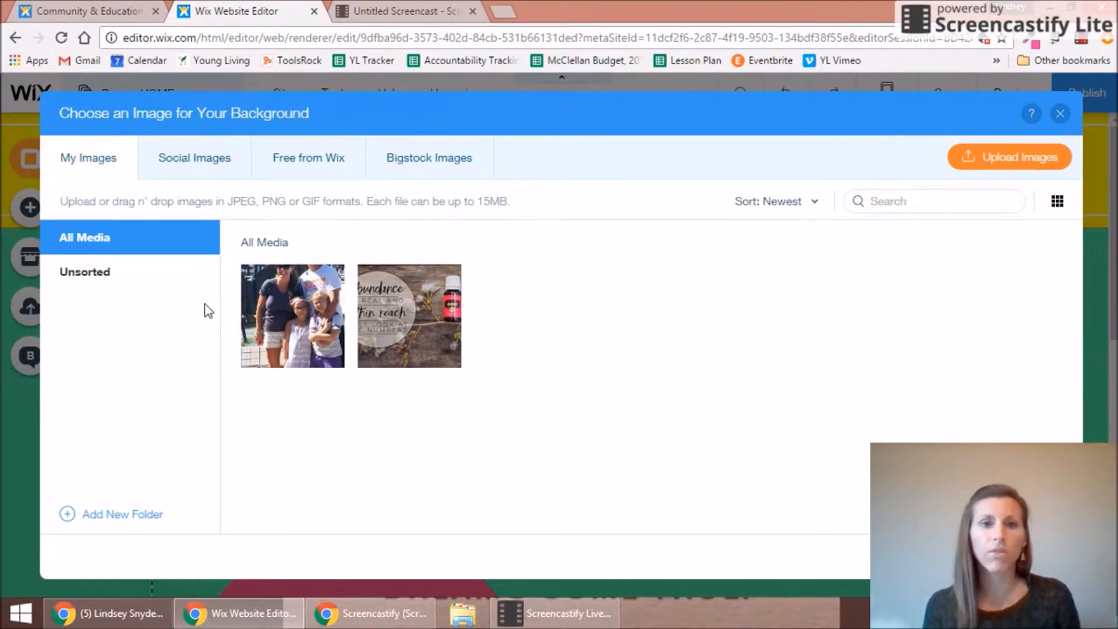
click(310, 159)
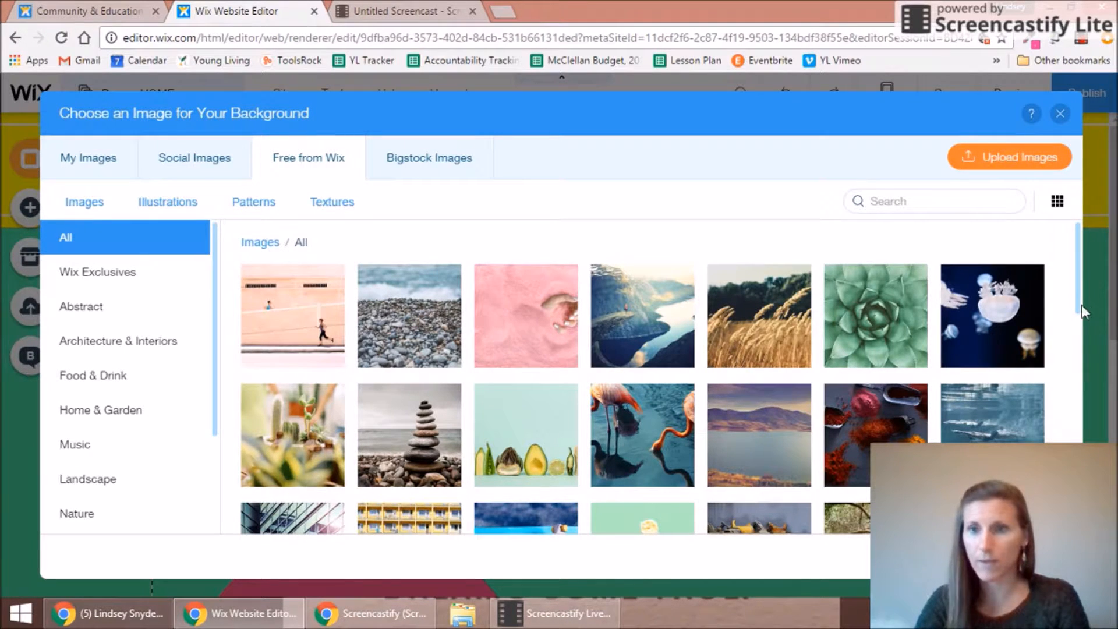
drag(1074, 237, 1085, 413)
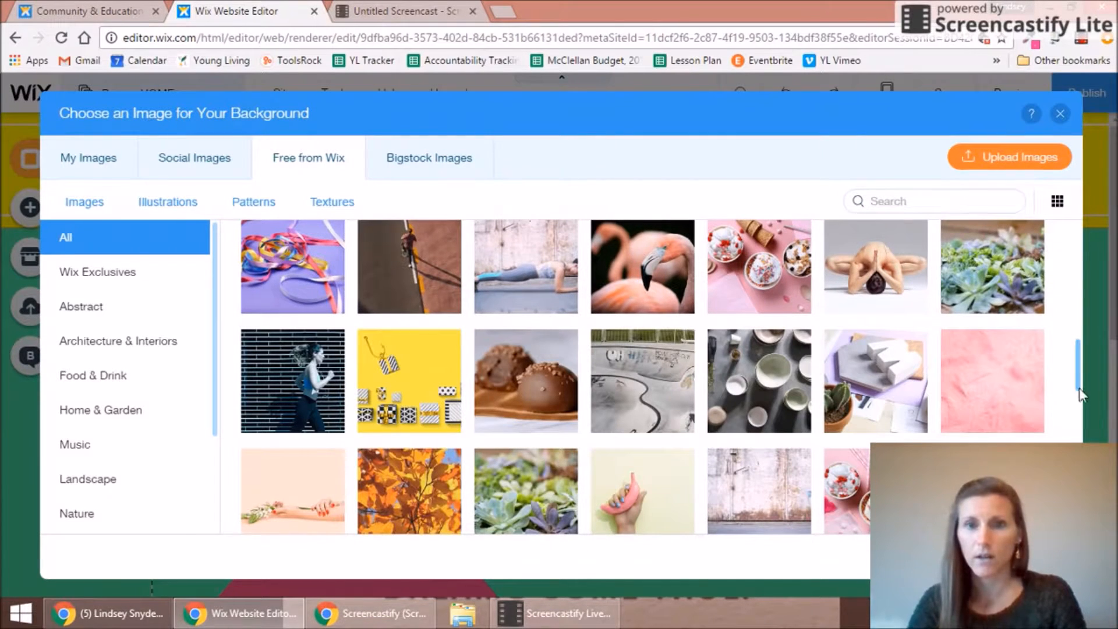
drag(1074, 353, 1077, 396)
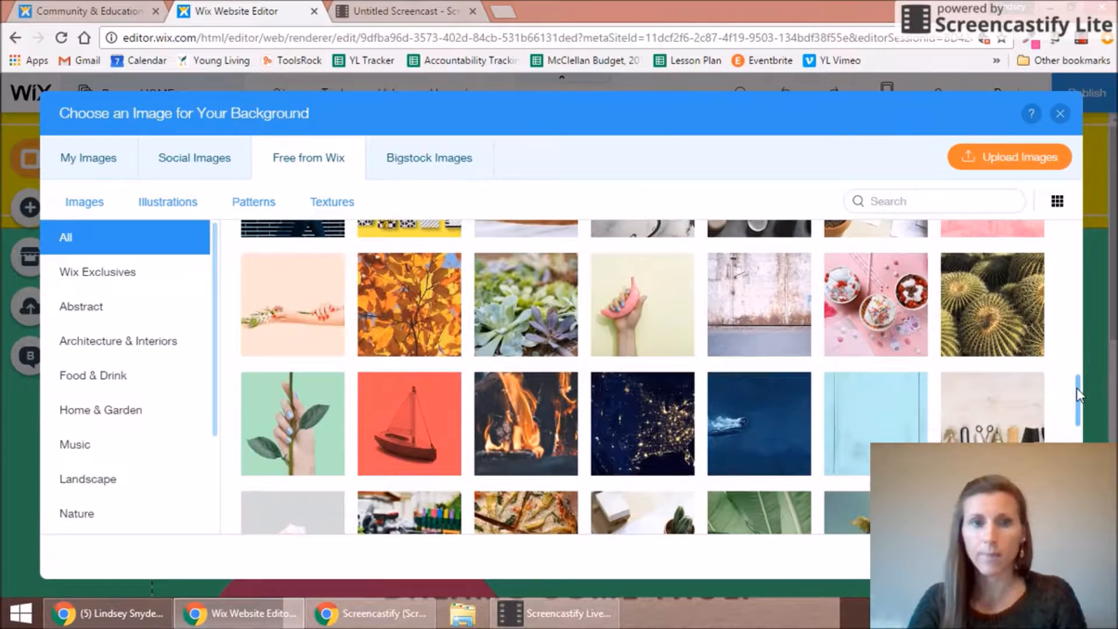
click(972, 204)
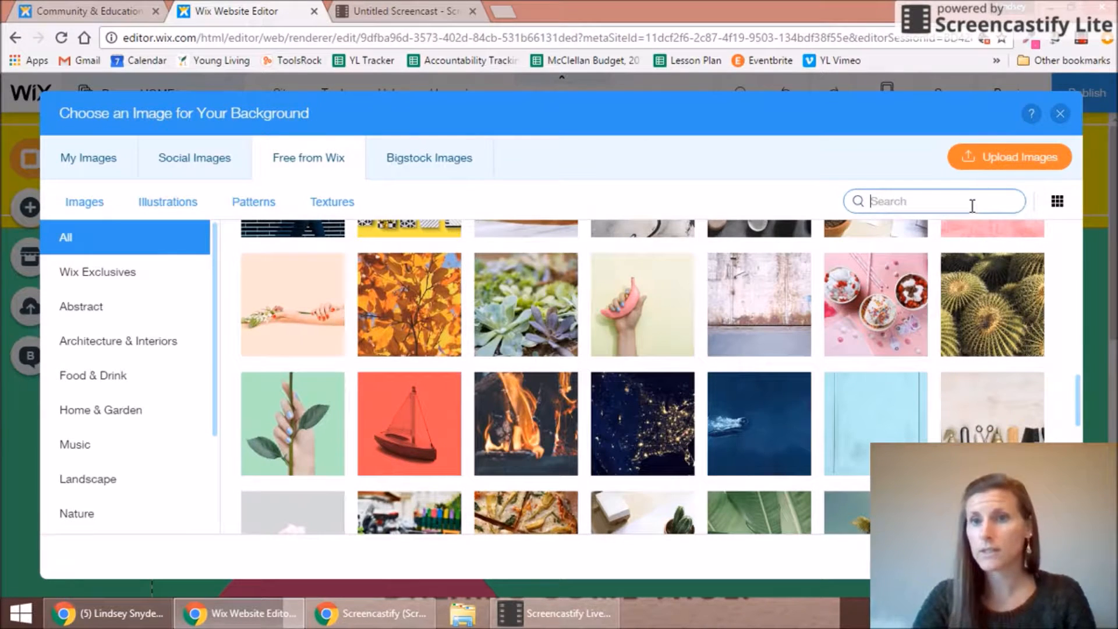
text(flower)
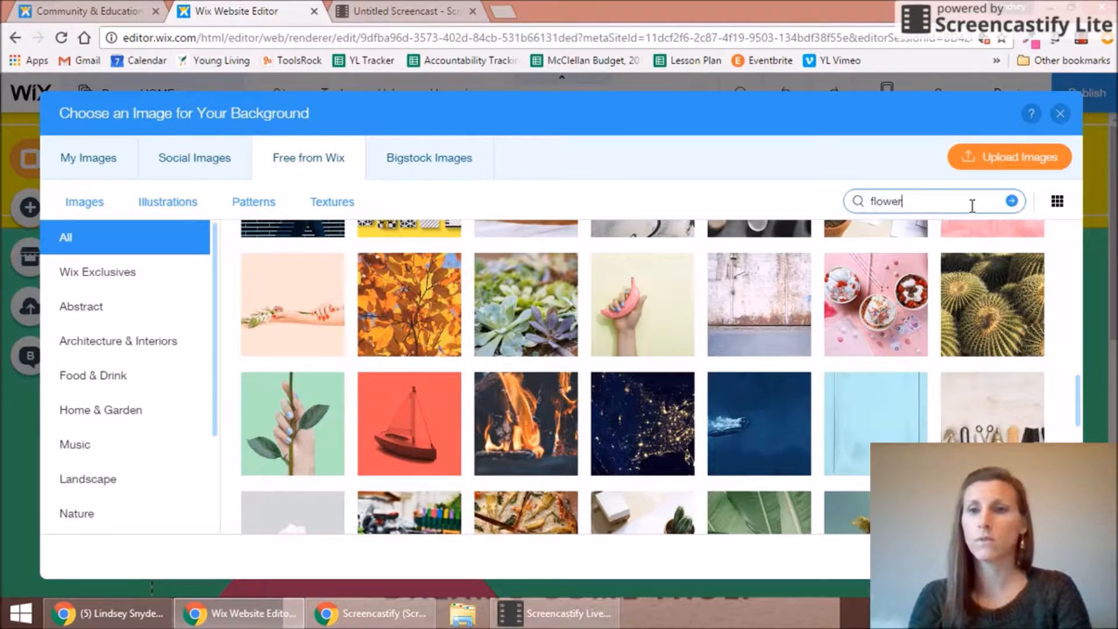
text(s)
key(Return)
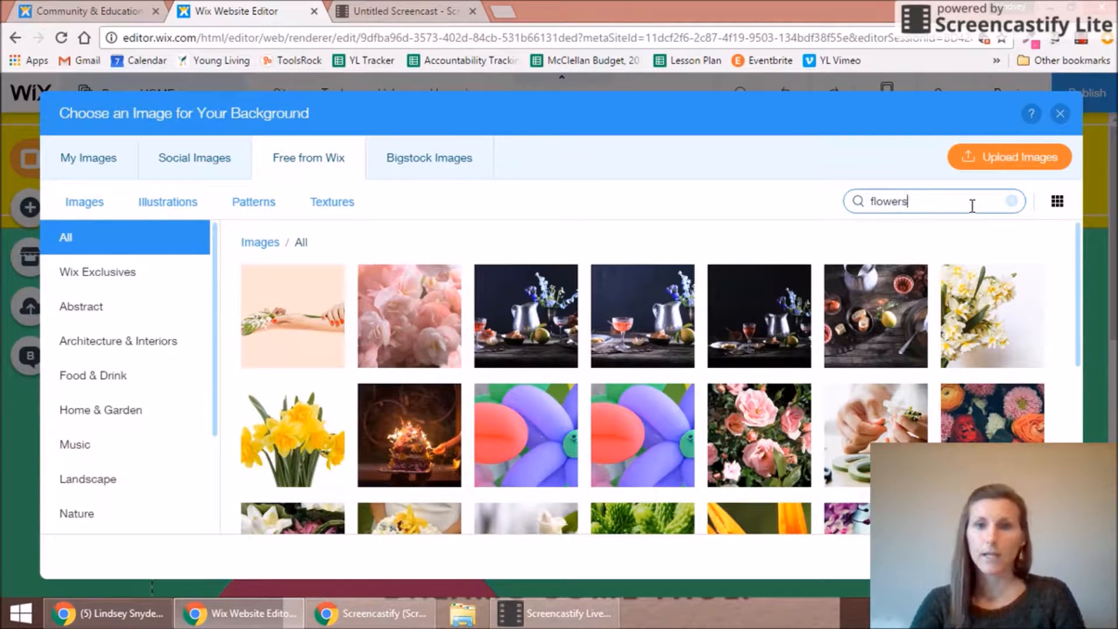
drag(1075, 270, 1087, 434)
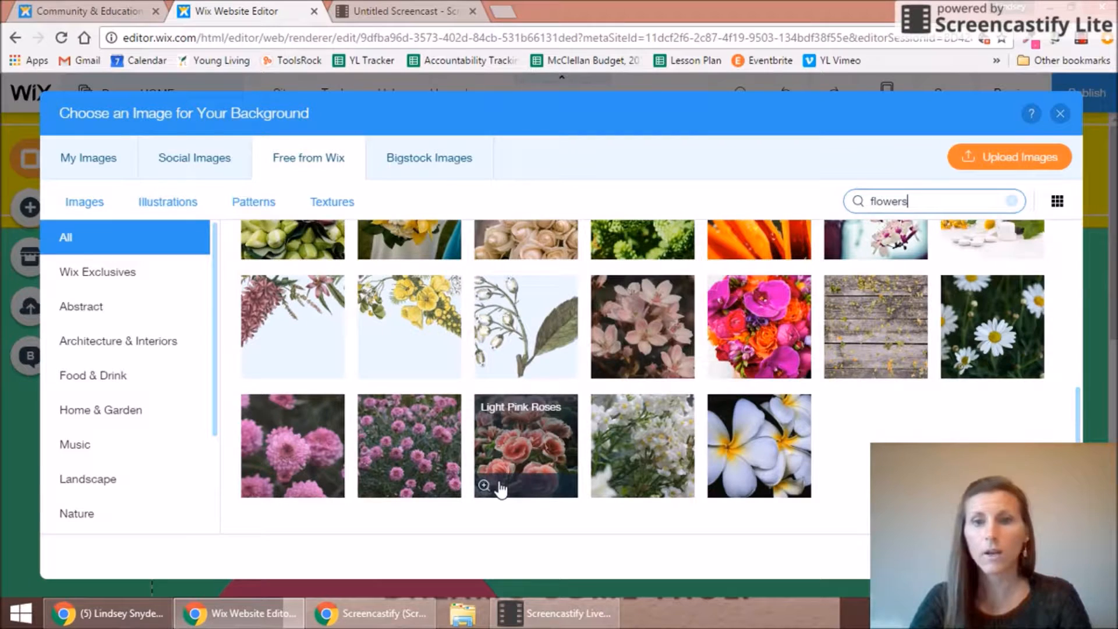
click(891, 337)
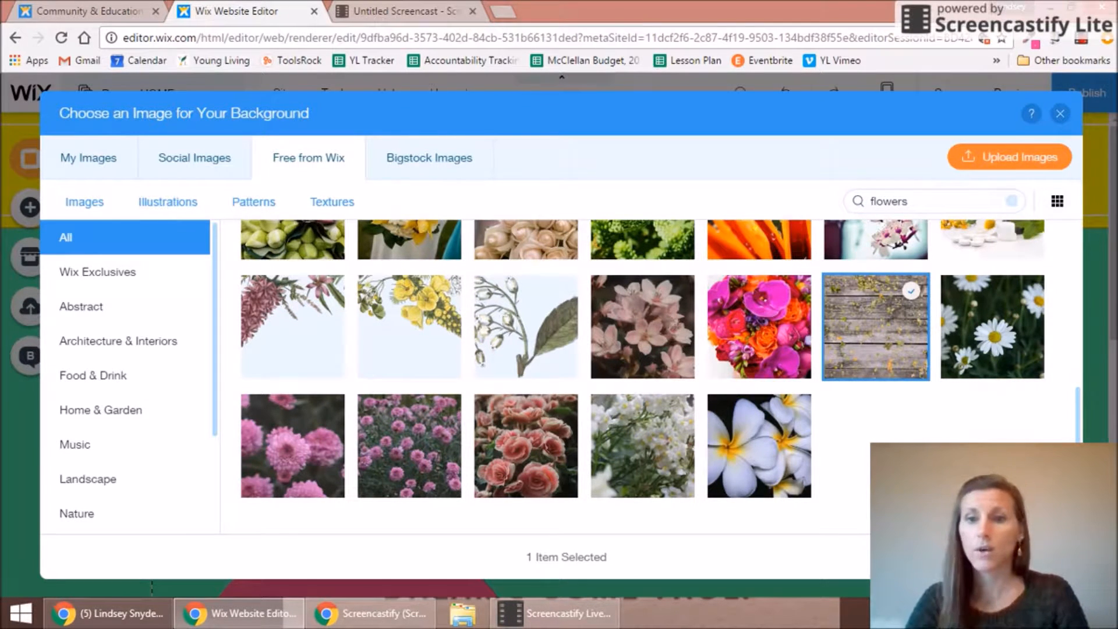
click(1009, 557)
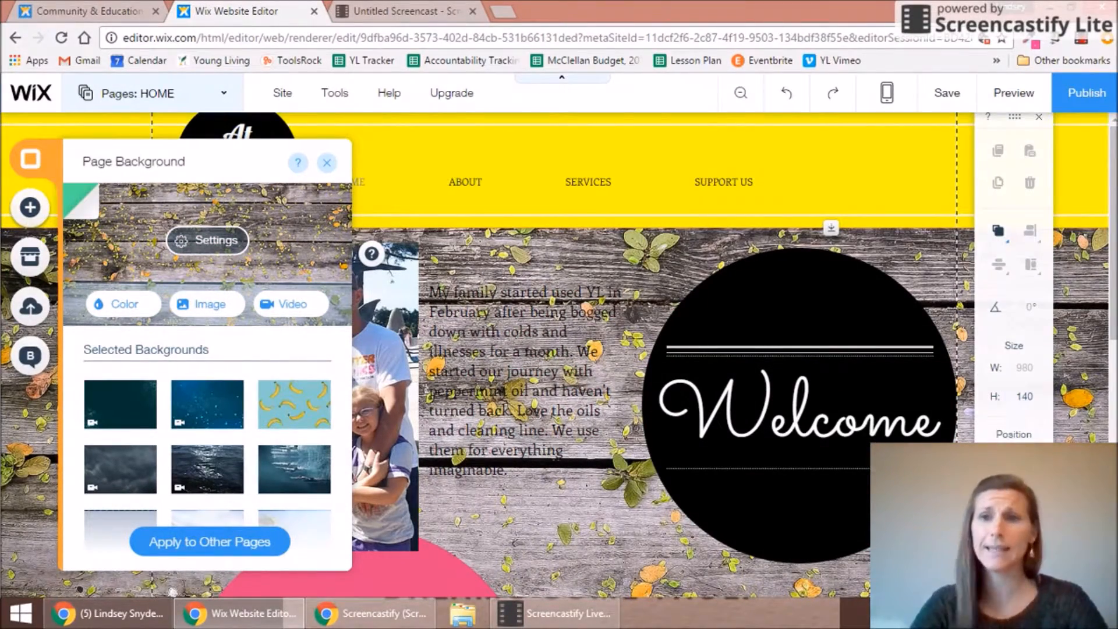
Step: Close the background settings and select the page background behind the Welcome circle
click(326, 162)
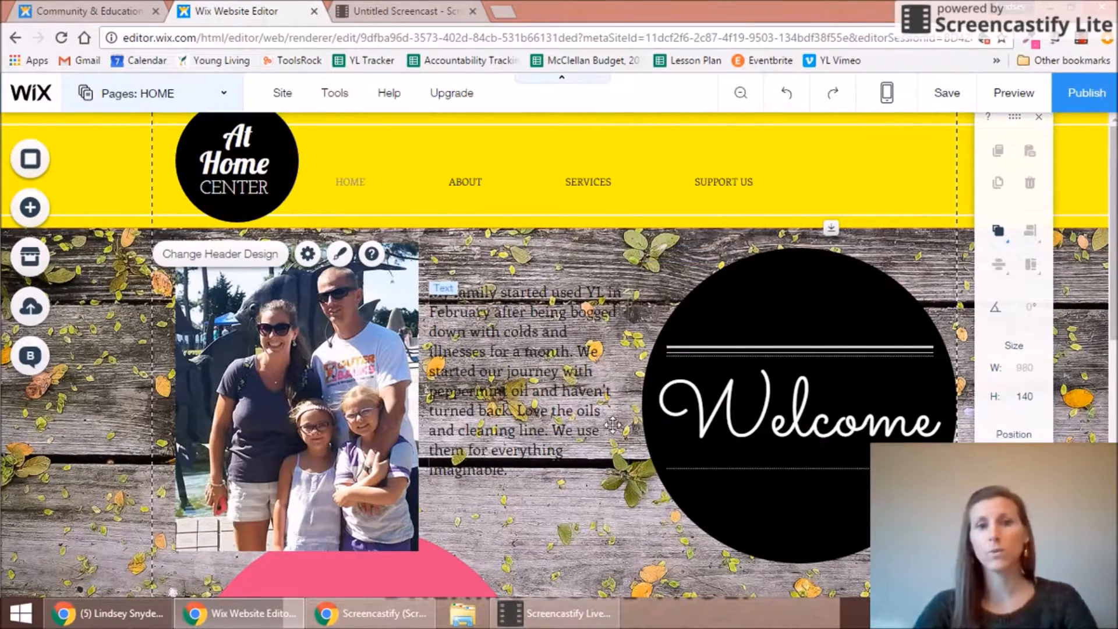
click(914, 261)
click(608, 243)
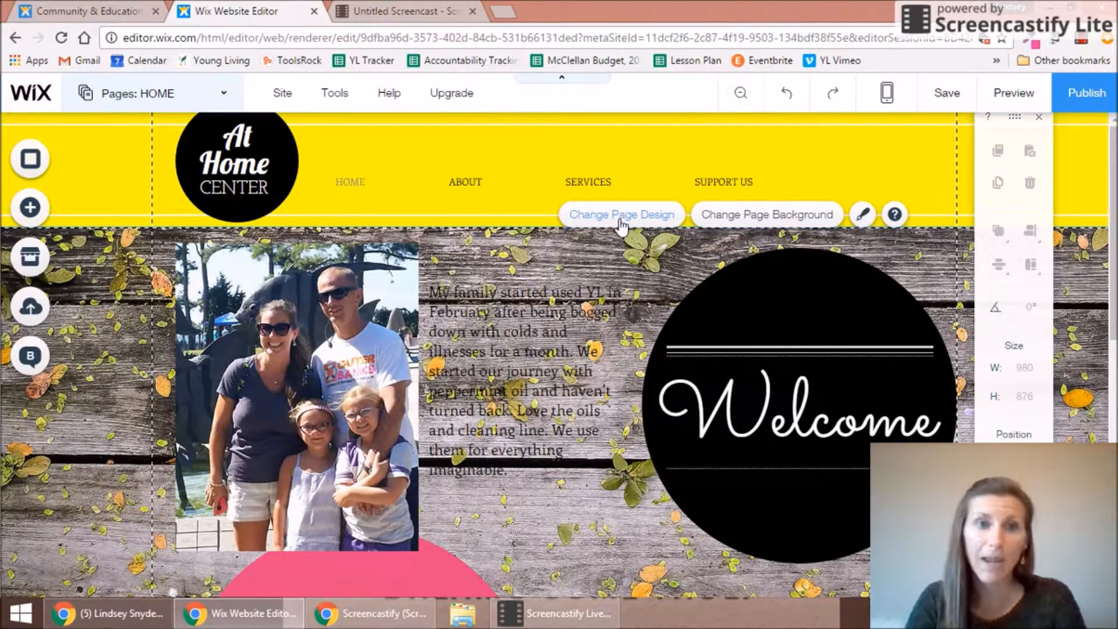
click(660, 537)
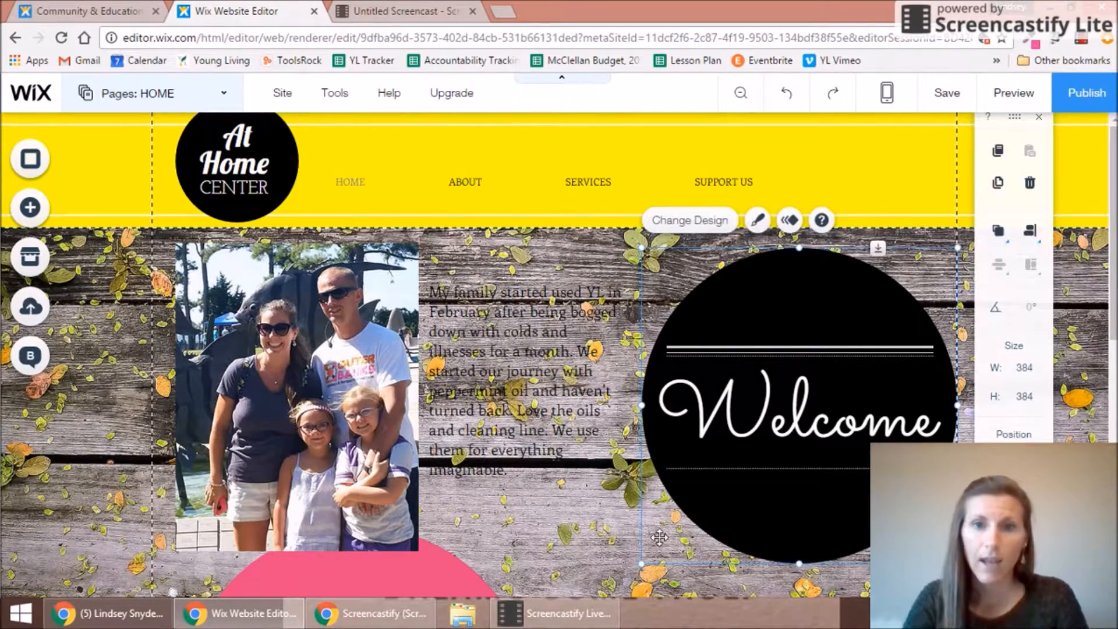
click(610, 546)
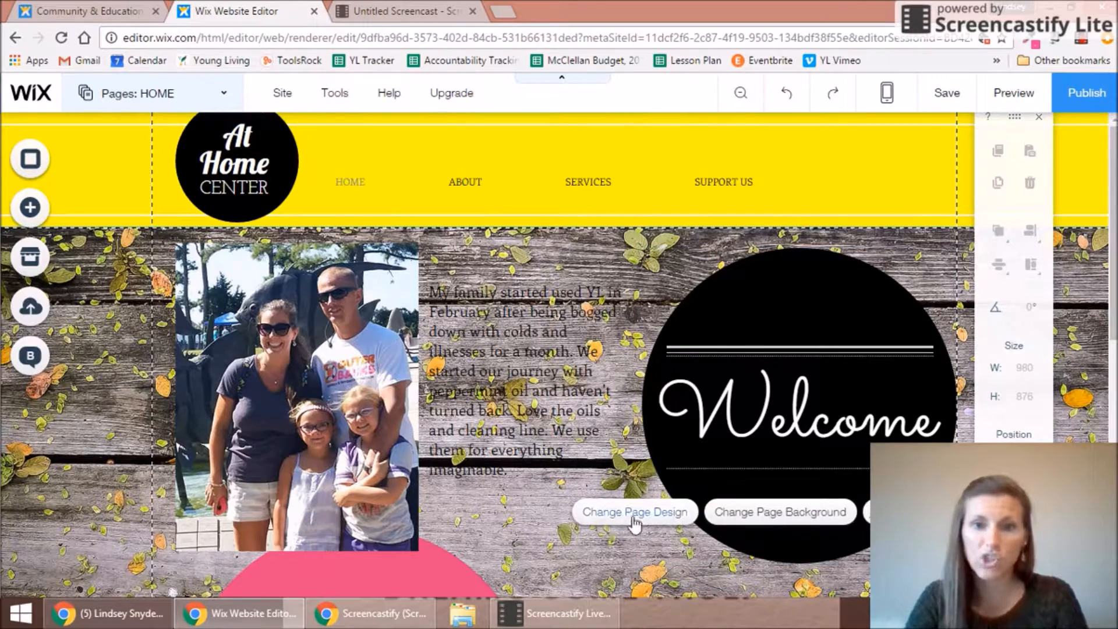
Step: Try a solid green page background, then undo it to restore the Flowers on Wood image
click(752, 513)
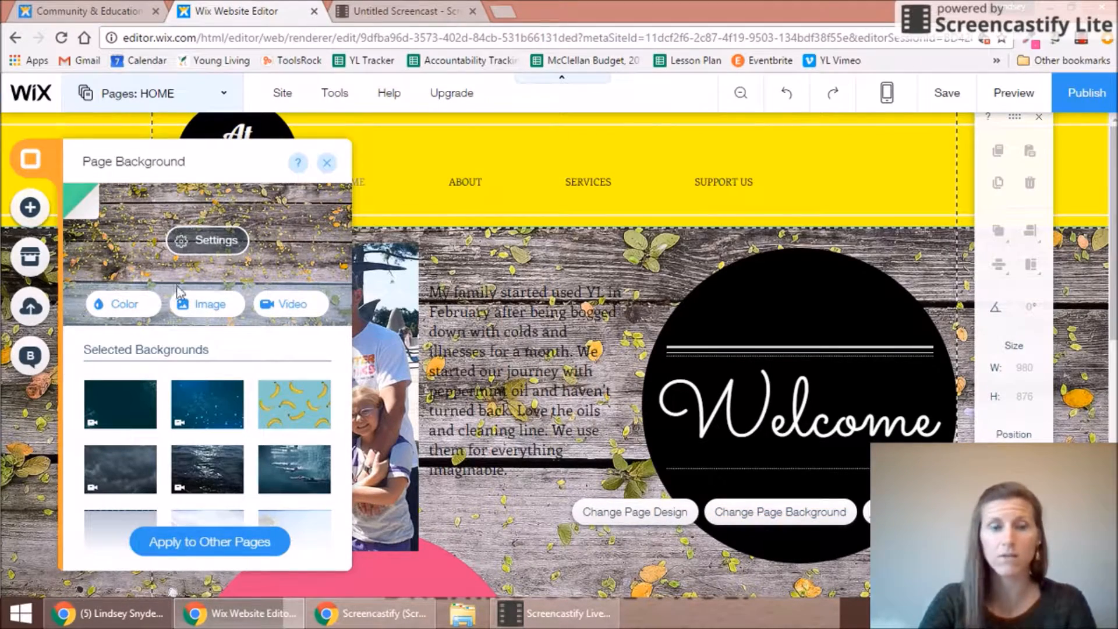
click(128, 305)
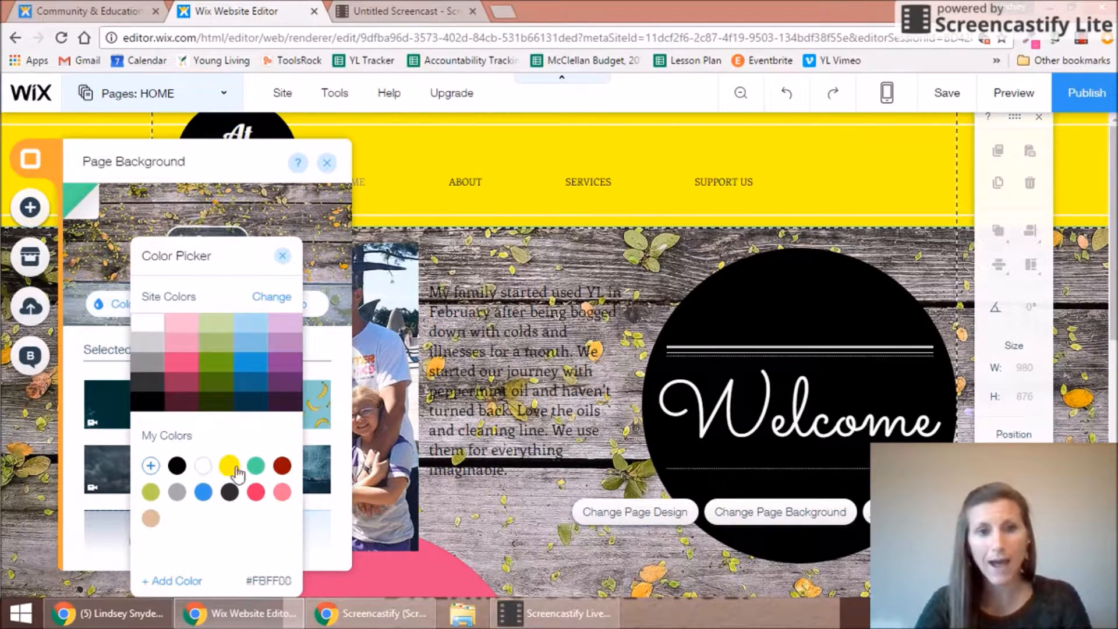
click(256, 466)
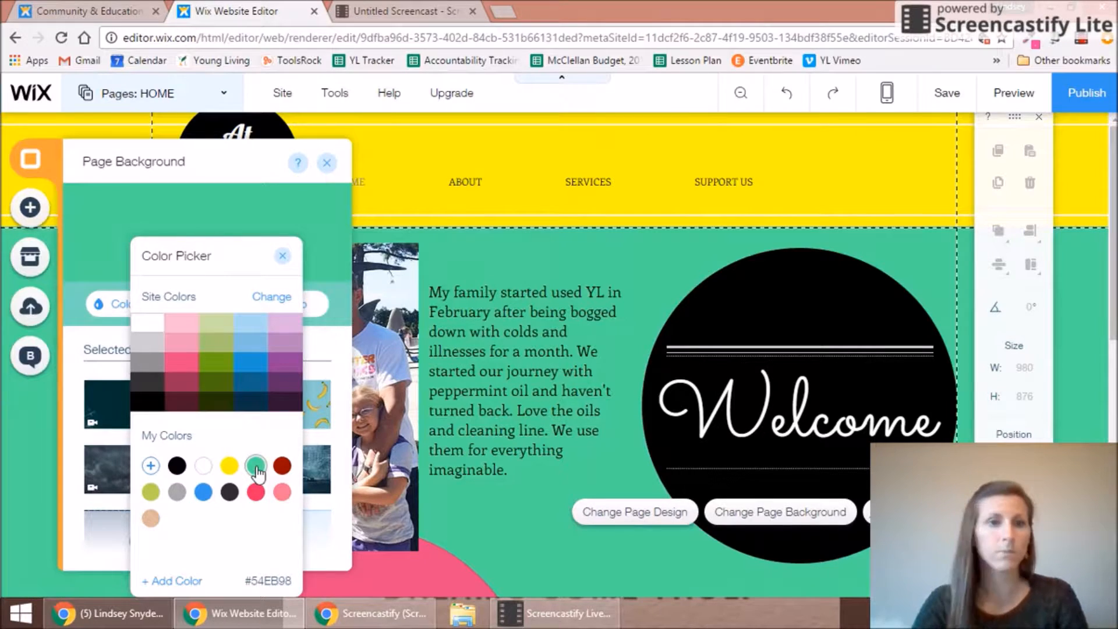
click(282, 257)
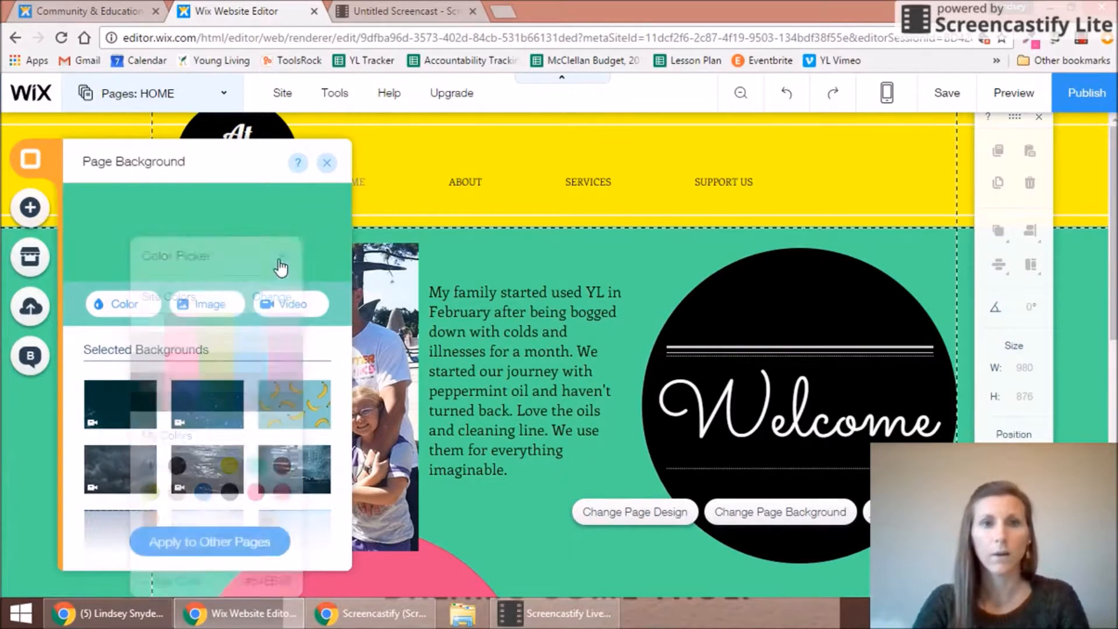
click(326, 163)
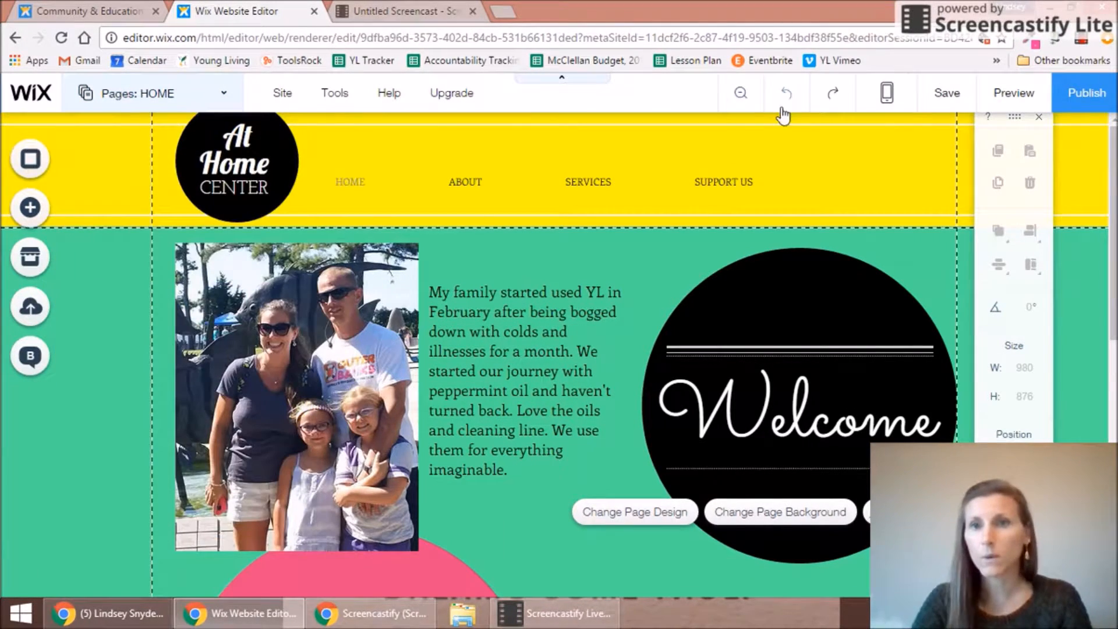
click(785, 95)
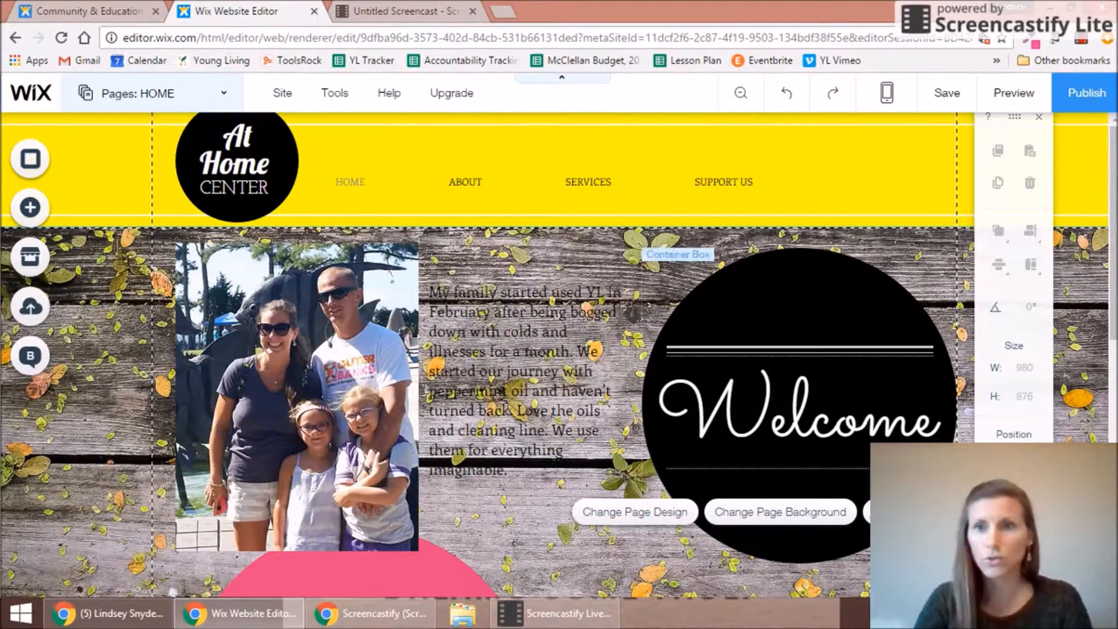
Step: Open the home page design options and browse the preset page designs
scroll(495, 355, down, 3)
drag(1115, 285, 1115, 298)
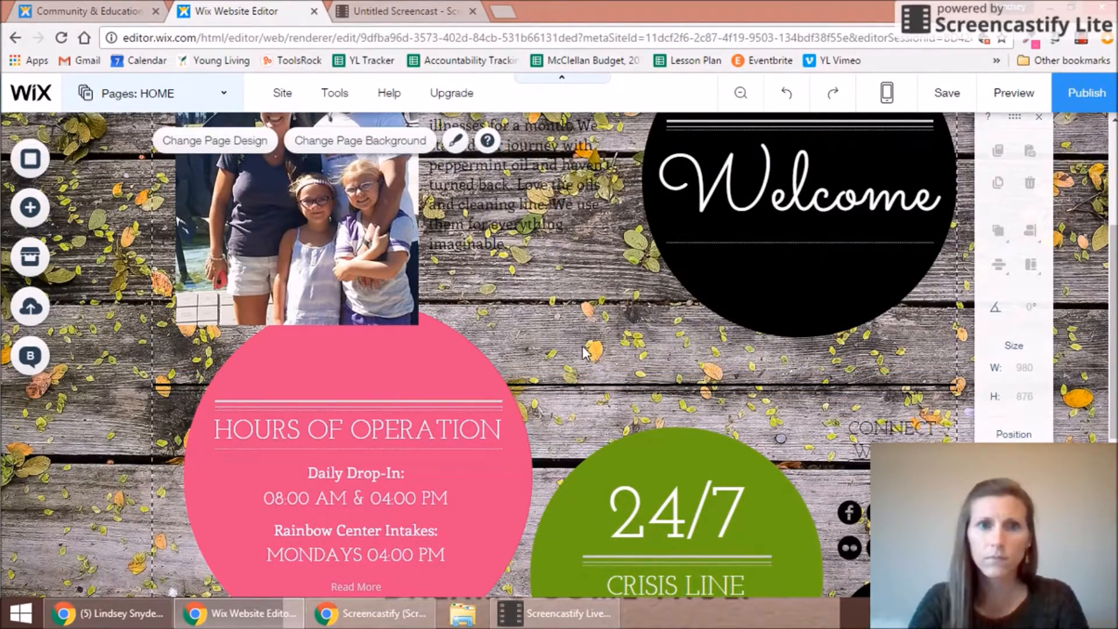
click(850, 318)
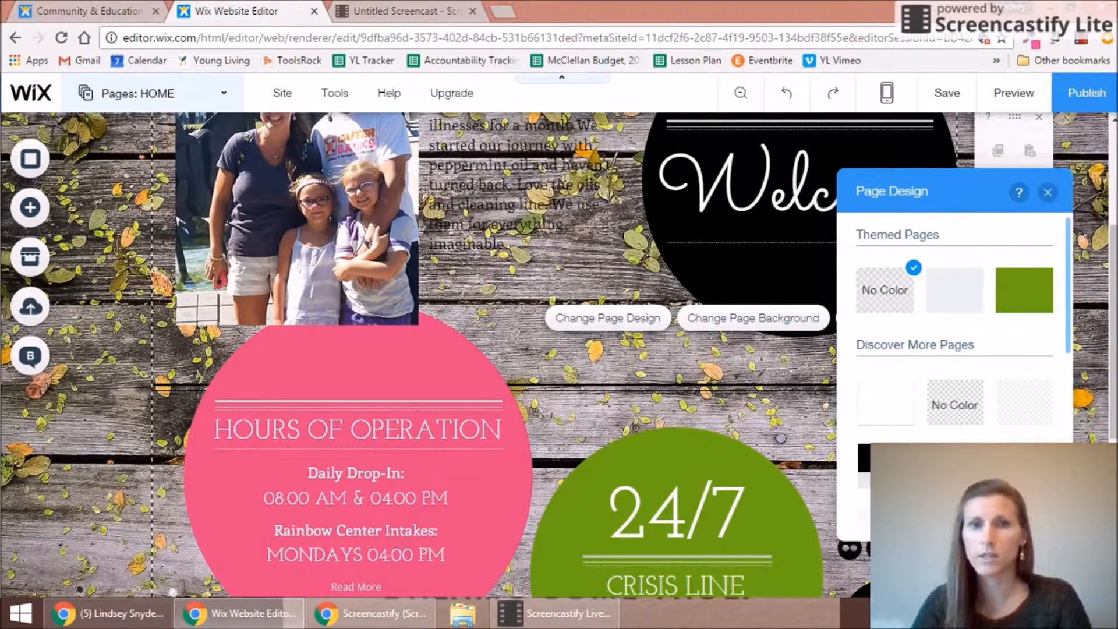
click(955, 518)
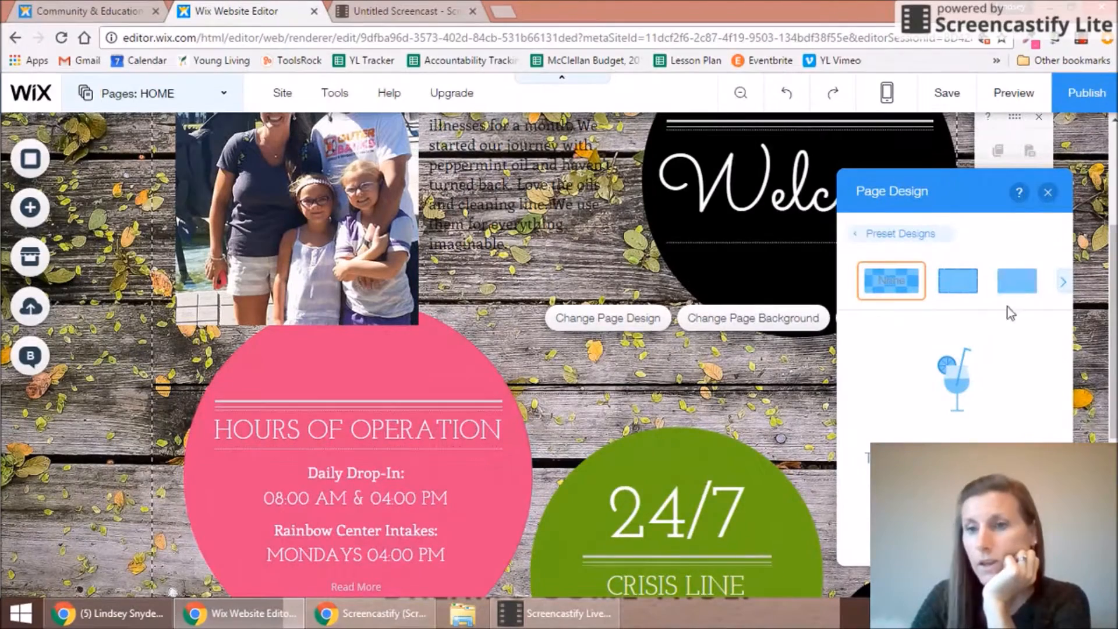
click(1063, 285)
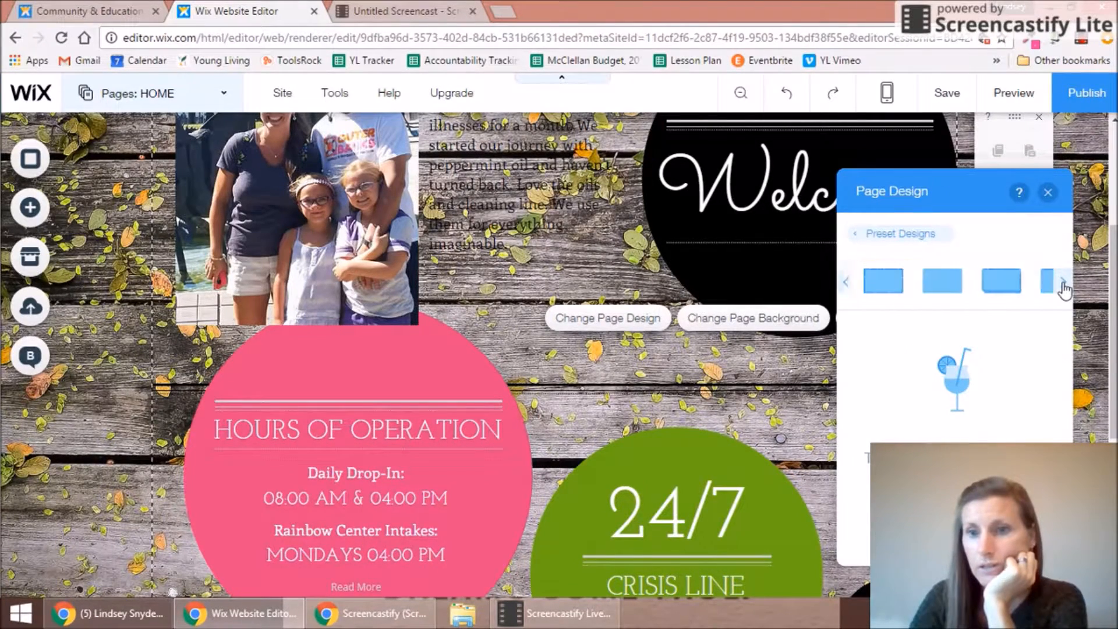
click(913, 234)
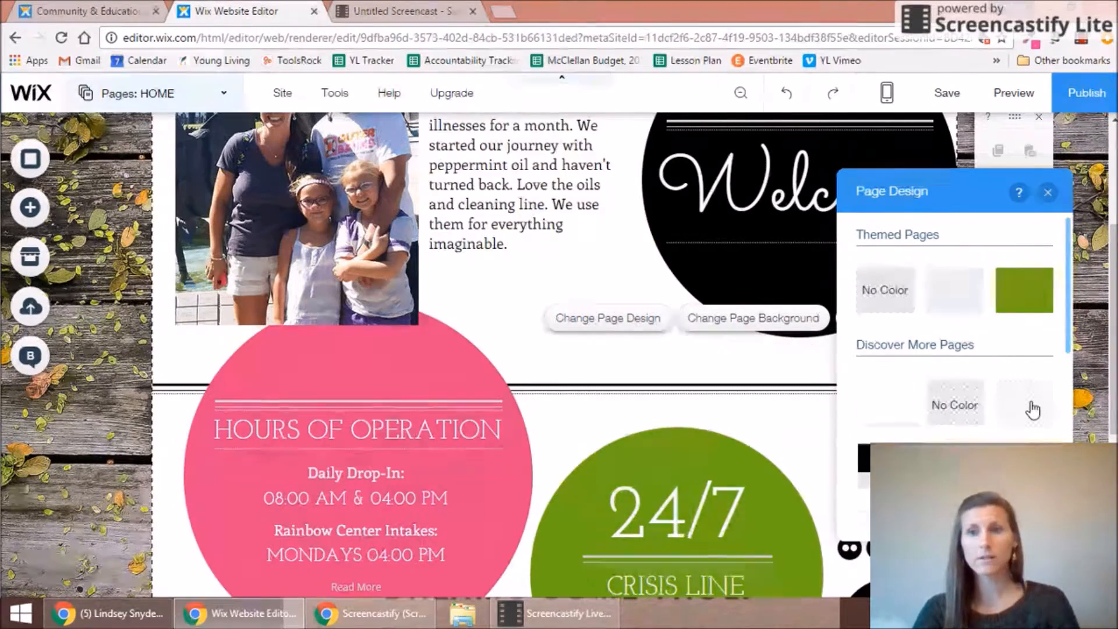
Step: Apply a pink page design, change its fill to mint green, and close the design options
drag(1067, 324, 1054, 405)
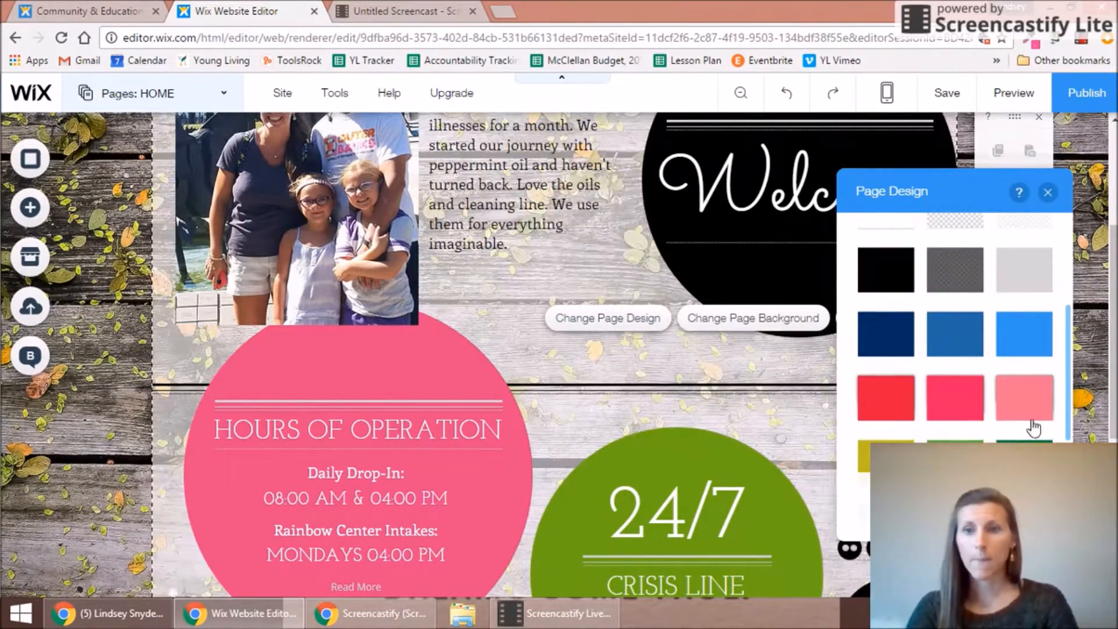
click(956, 515)
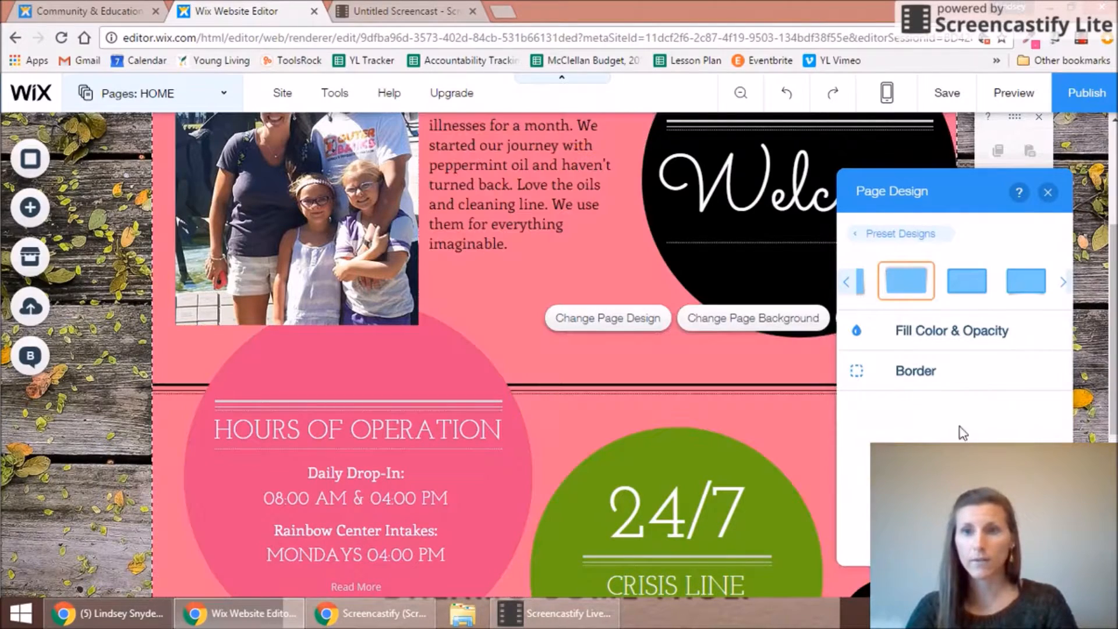
click(941, 331)
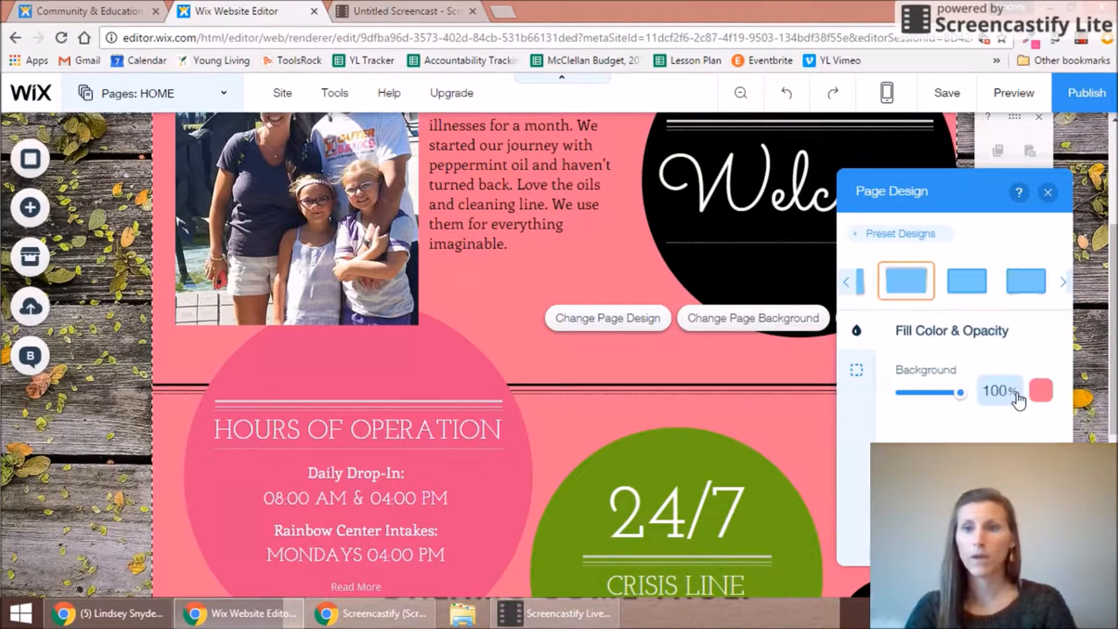
click(1041, 392)
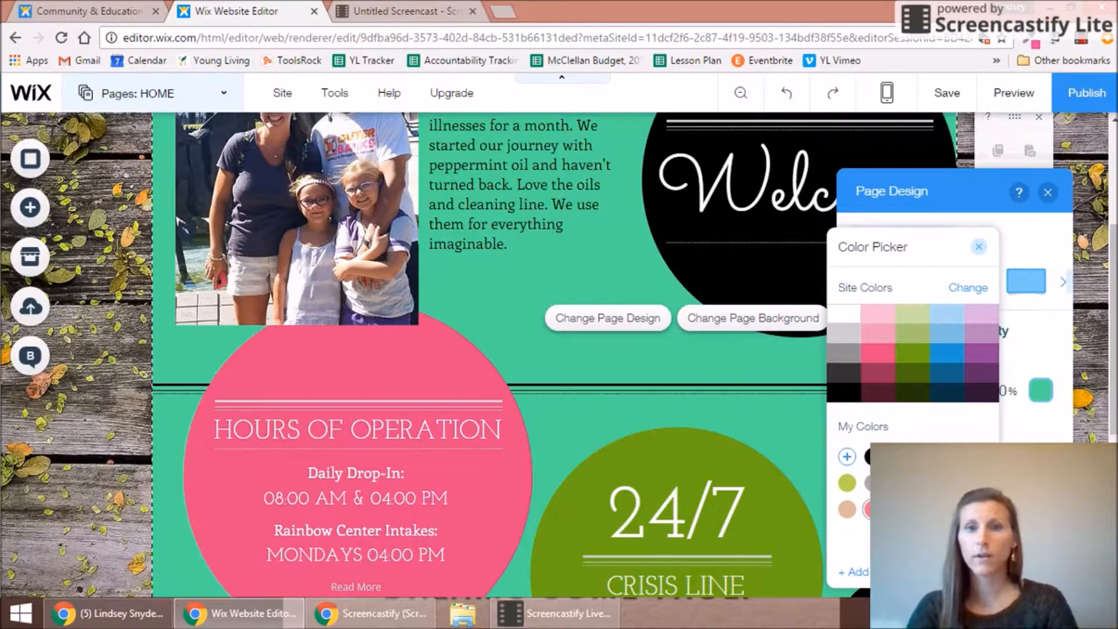
click(1046, 195)
click(1047, 194)
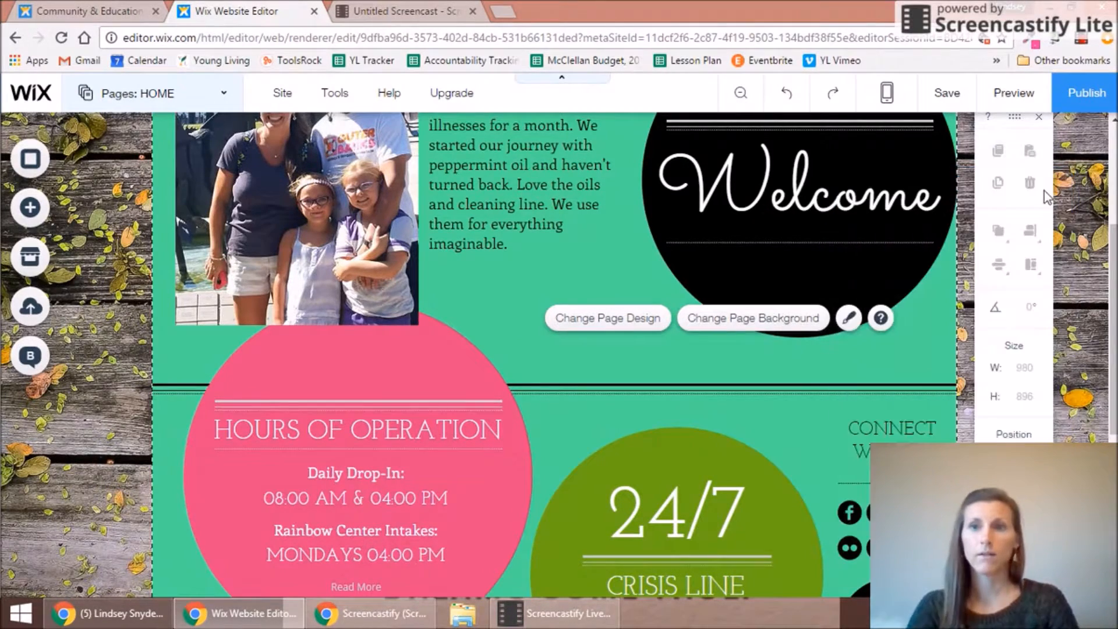
Step: Delete the lower duplicate social icon row and open Set Social Links for the remaining bar
drag(1112, 294, 1110, 149)
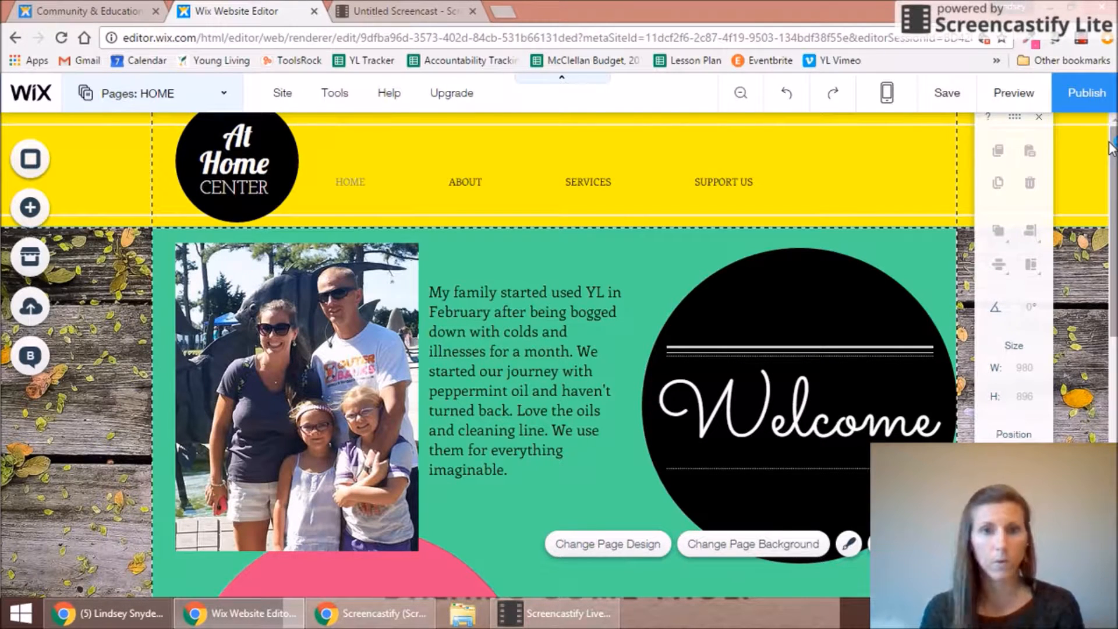
drag(1111, 149, 1114, 368)
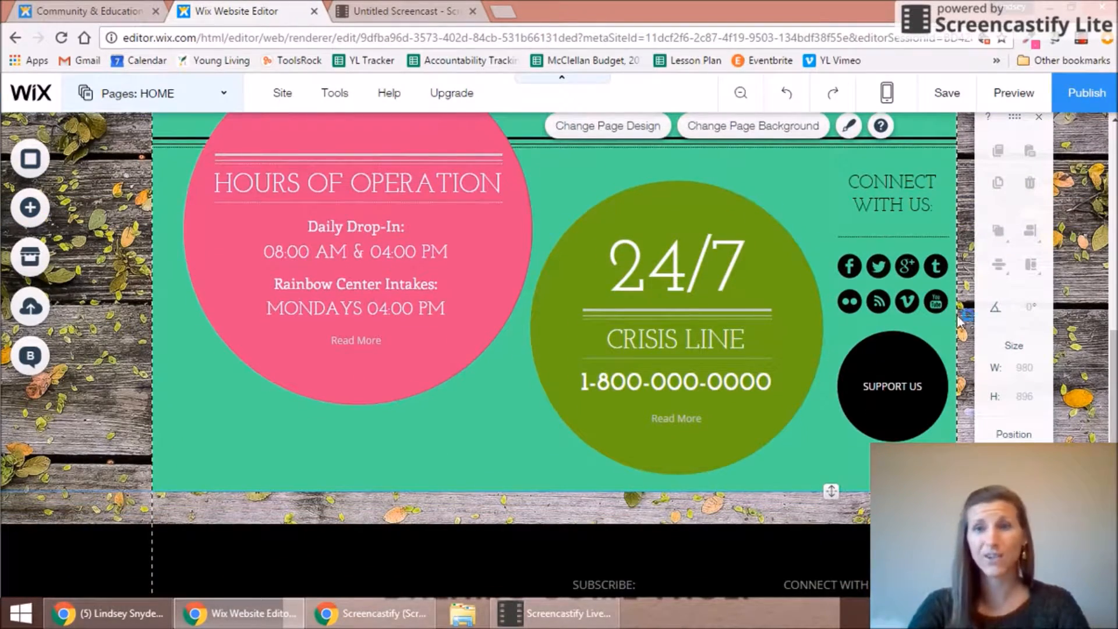
click(914, 305)
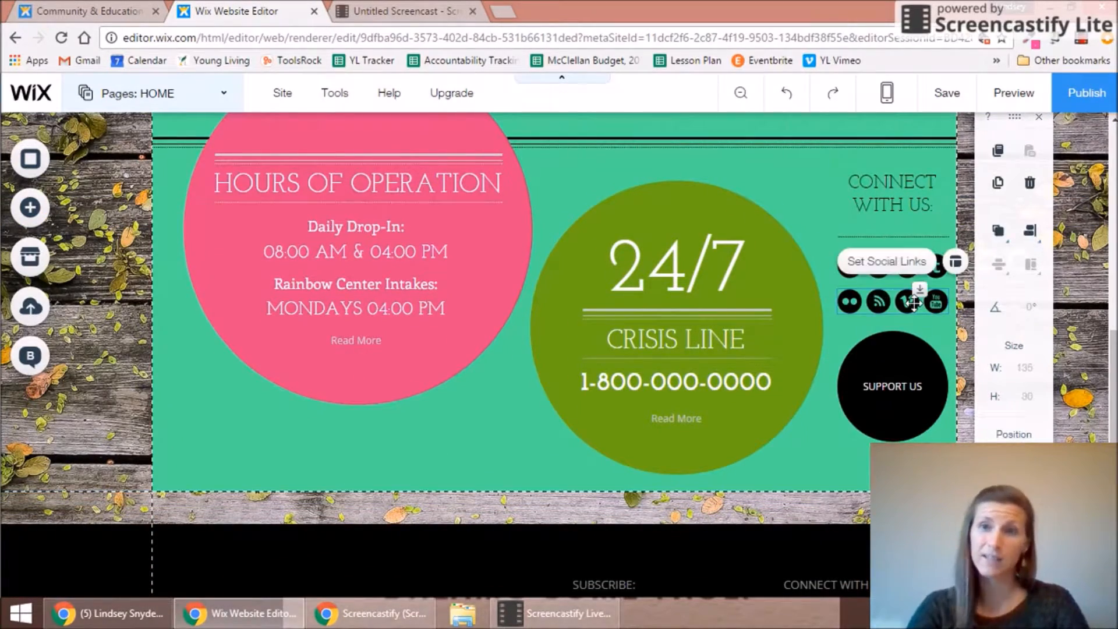
key(Delete)
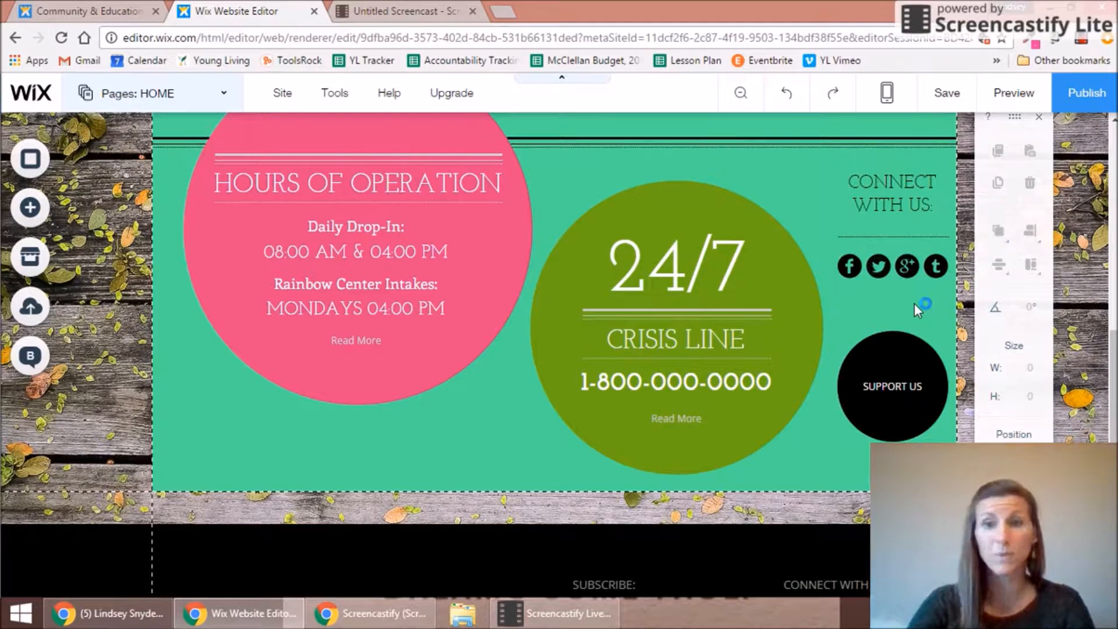
click(901, 268)
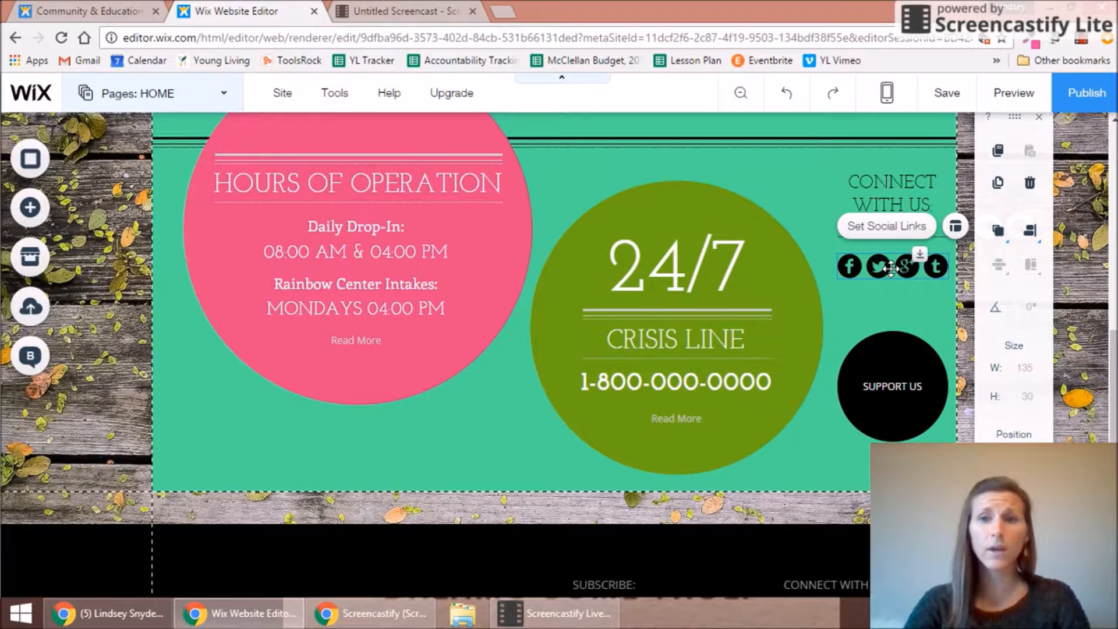
click(887, 227)
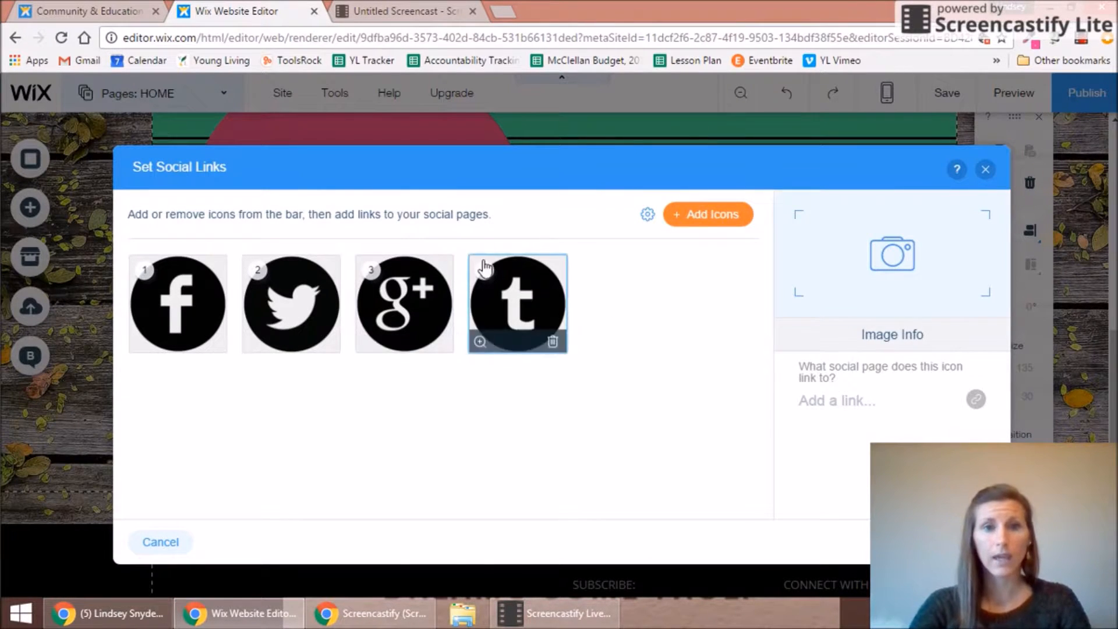
Step: Remove the Twitter, Google+ and Tumblr icons from the social bar
click(341, 271)
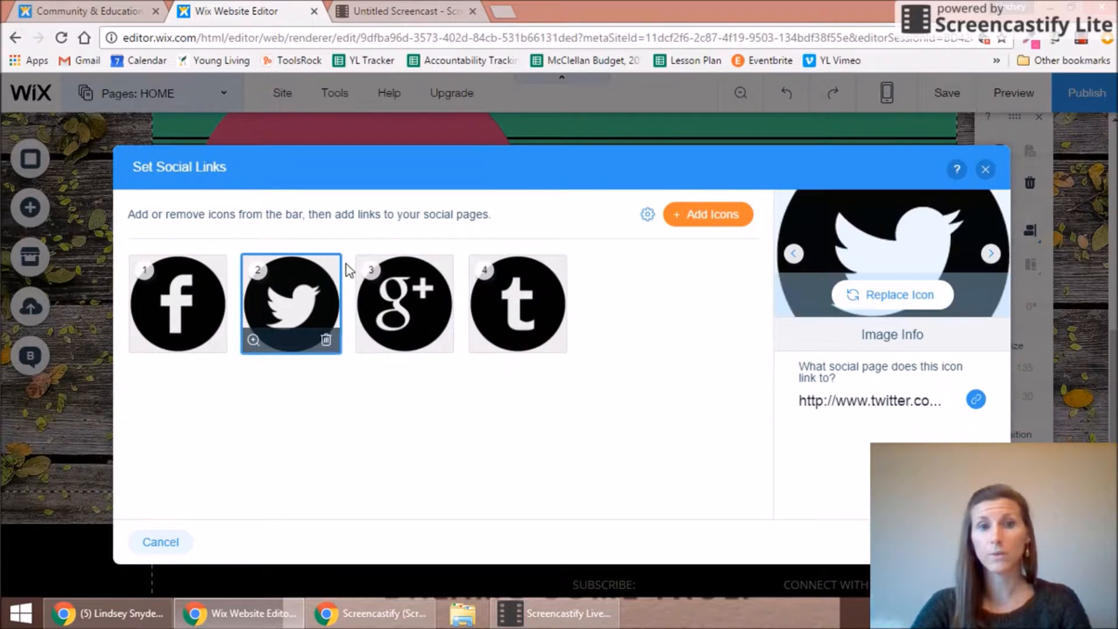
click(326, 339)
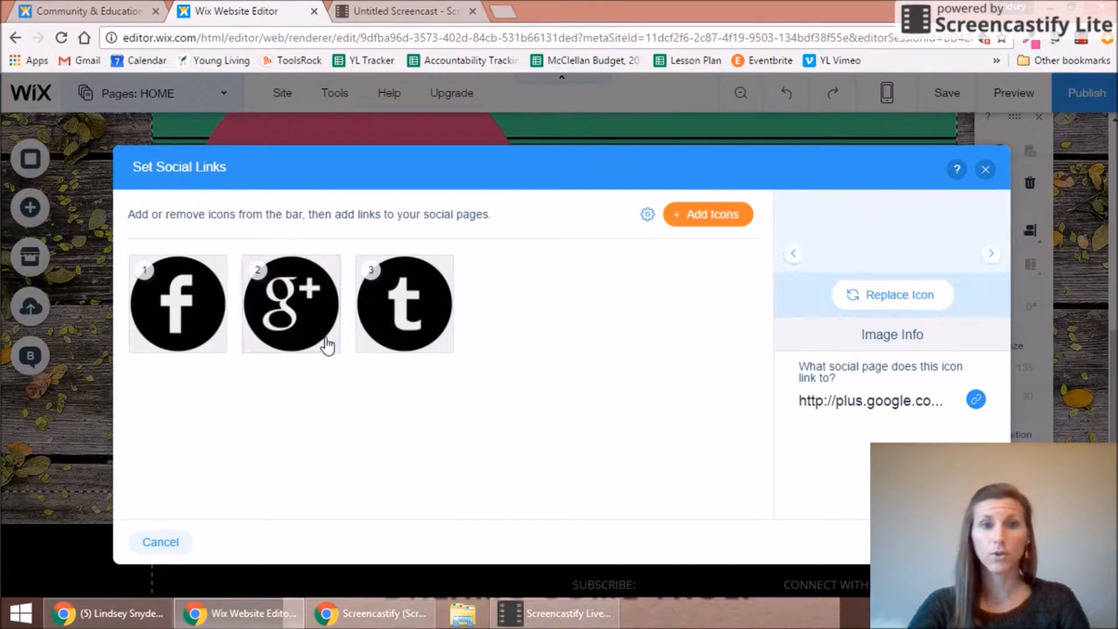
click(327, 343)
click(330, 345)
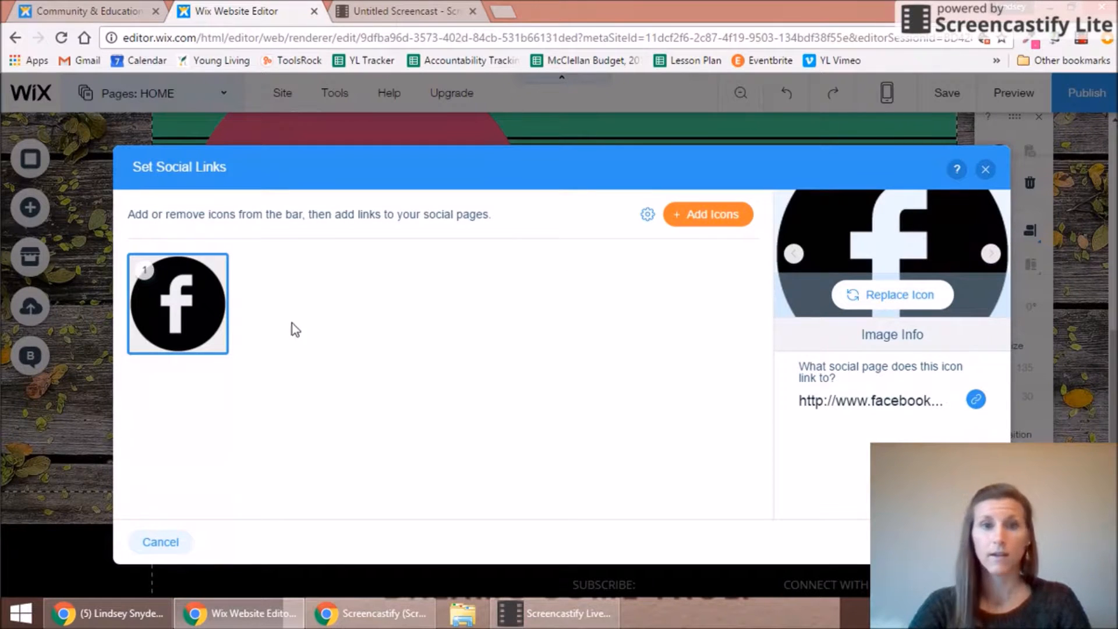
Step: Add the black Instagram icon to the social bar and apply the changes
click(707, 215)
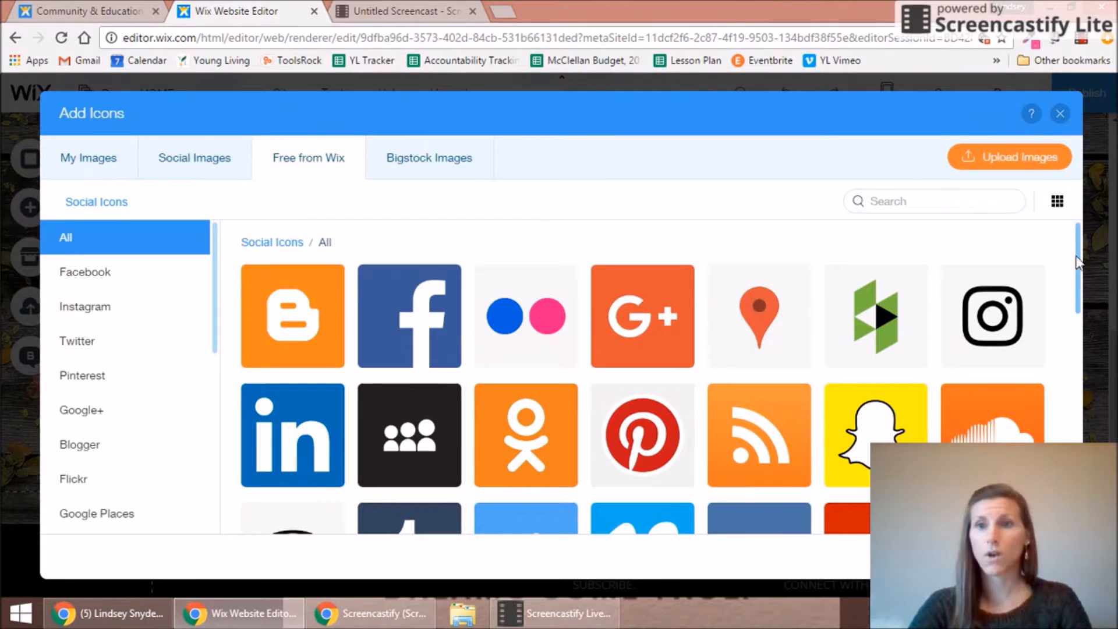
drag(1077, 252, 1079, 313)
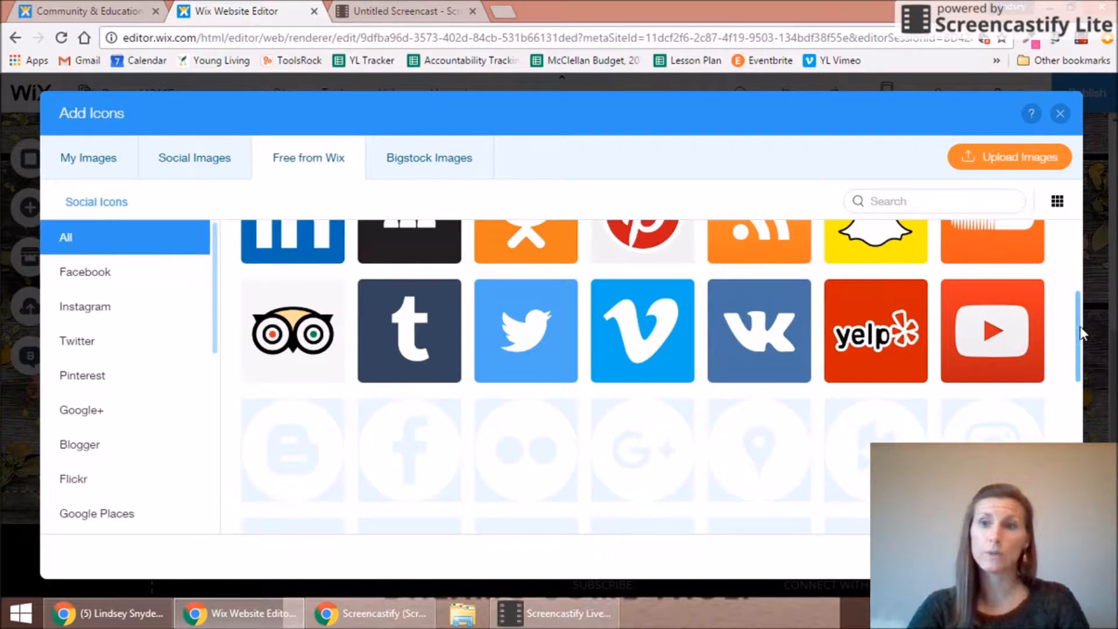
drag(1078, 341, 1077, 475)
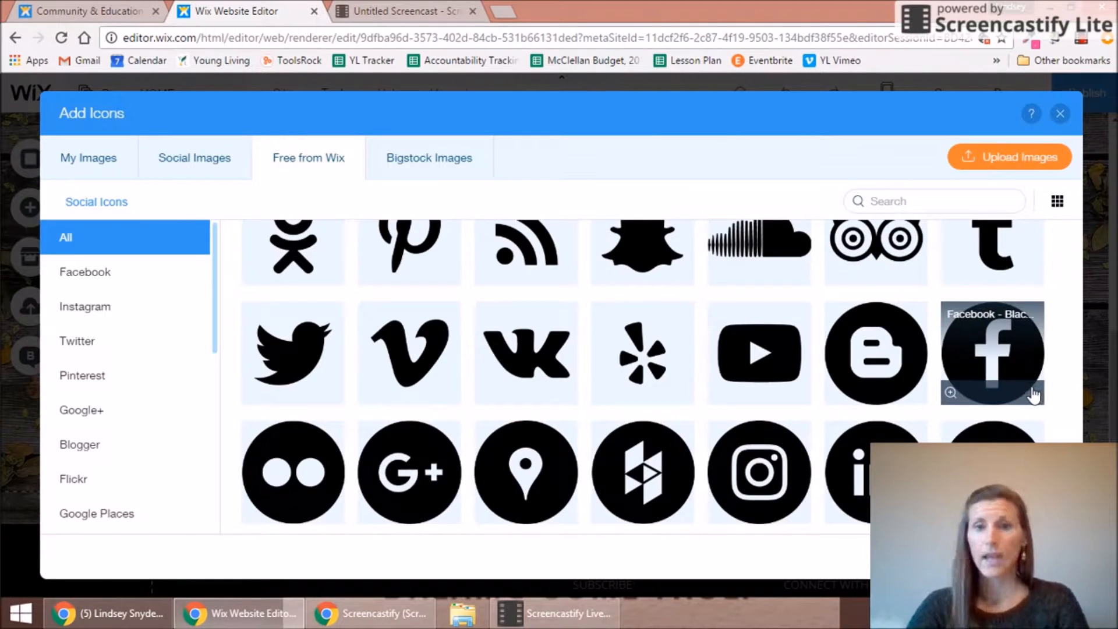
click(765, 467)
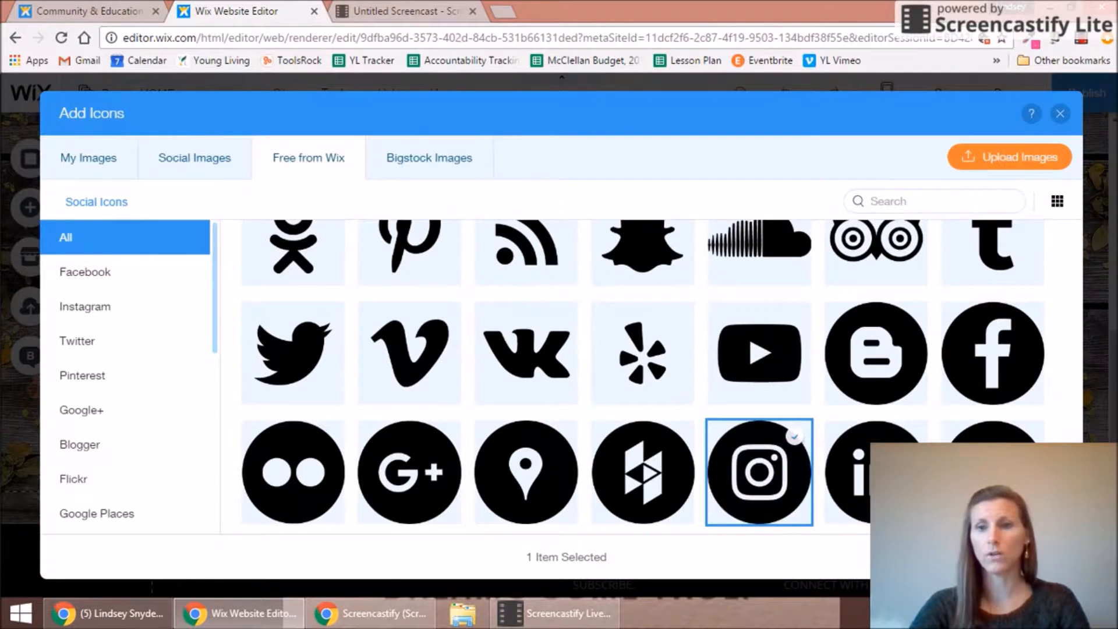
click(1028, 556)
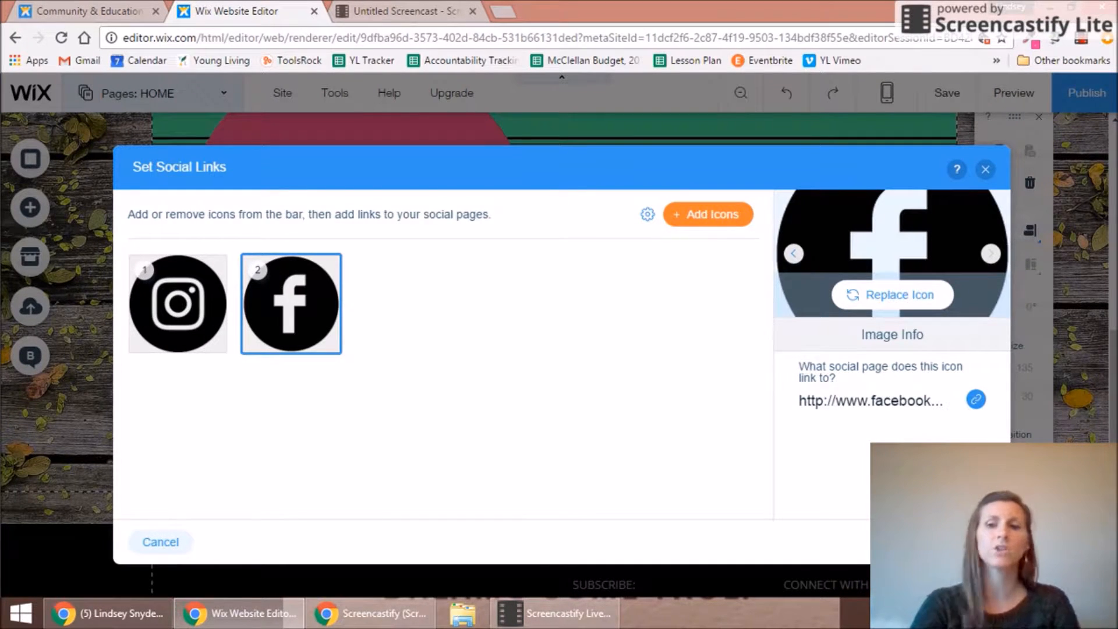
click(963, 542)
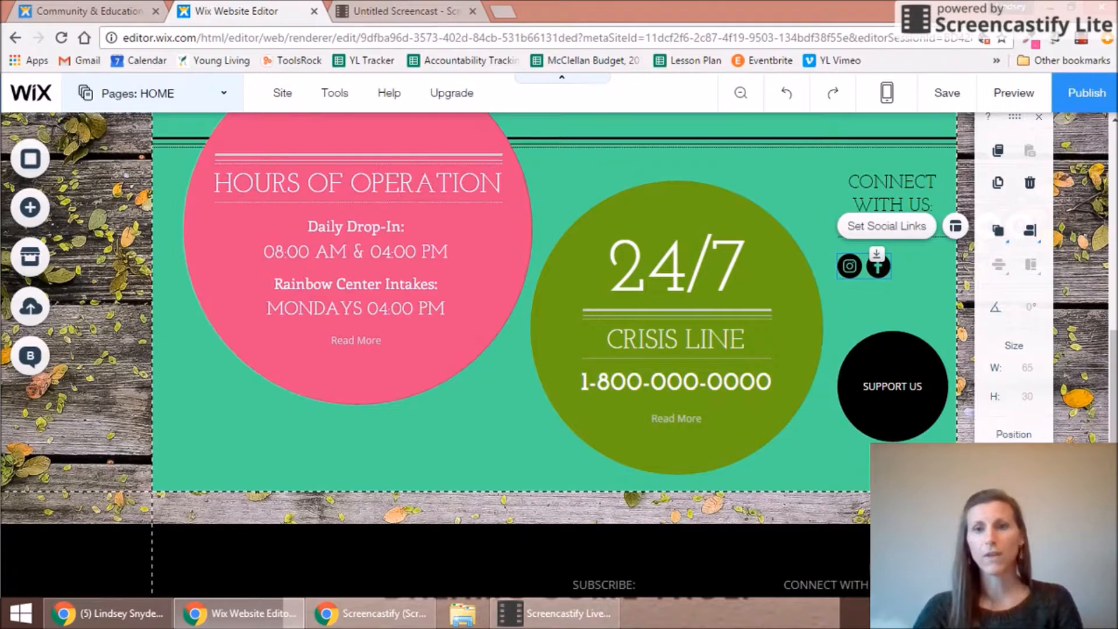
Step: Reopen the social links settings, dismiss the Instagram link options, and close the settings
double_click(865, 270)
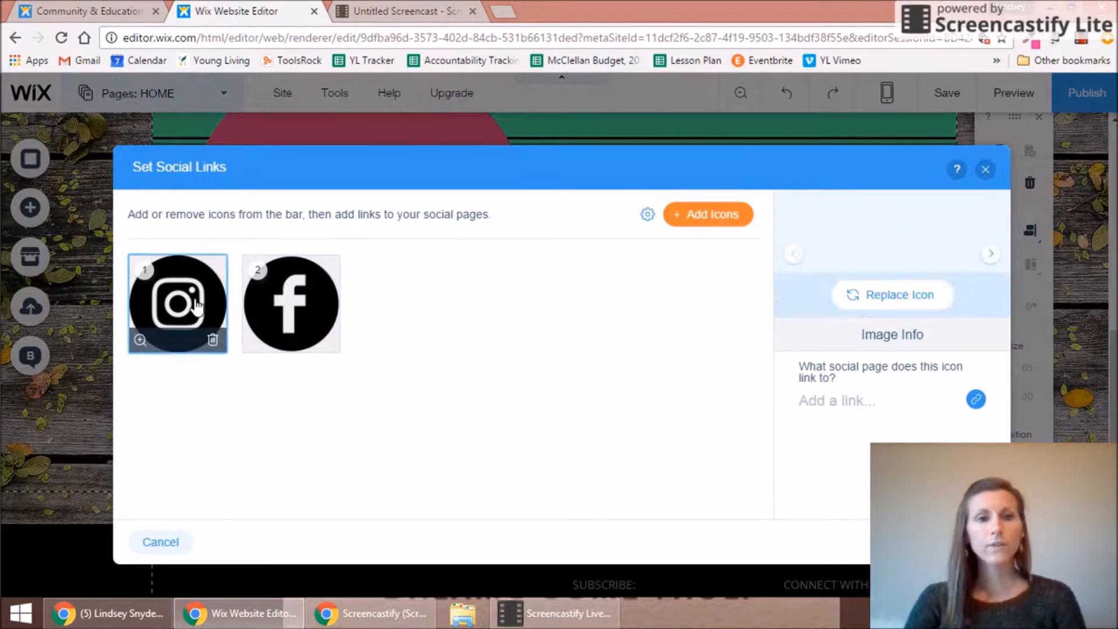
click(976, 400)
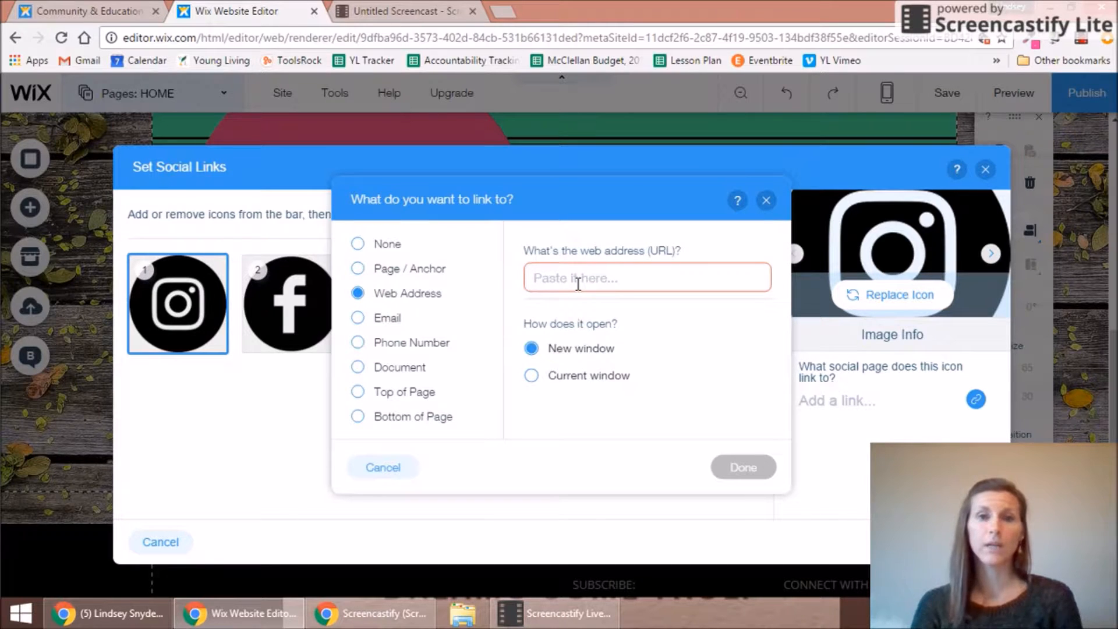
click(767, 201)
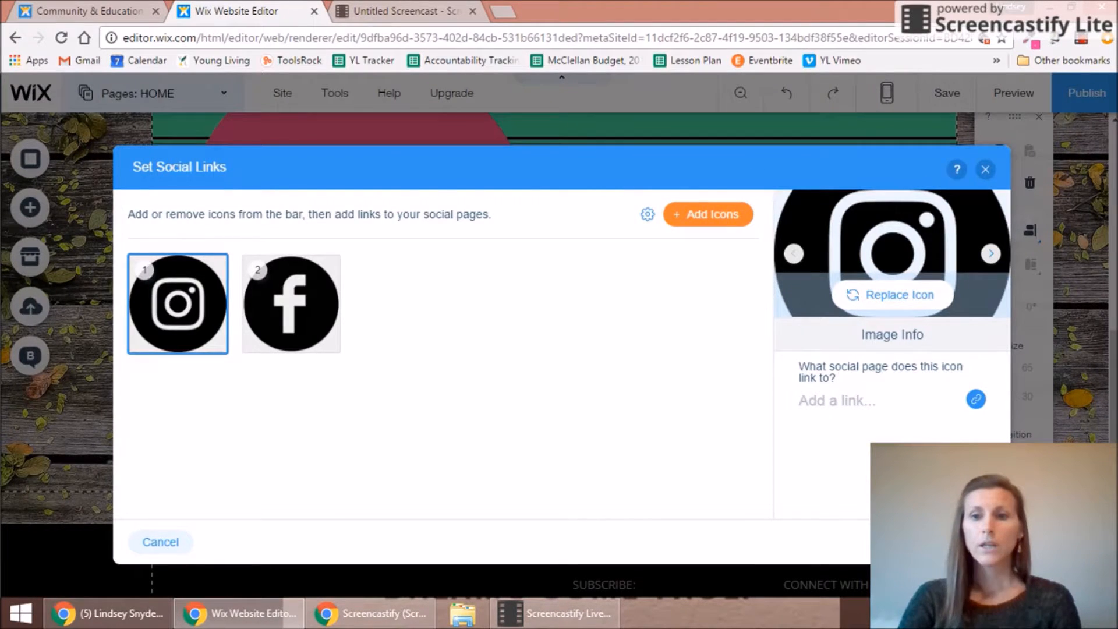
click(962, 542)
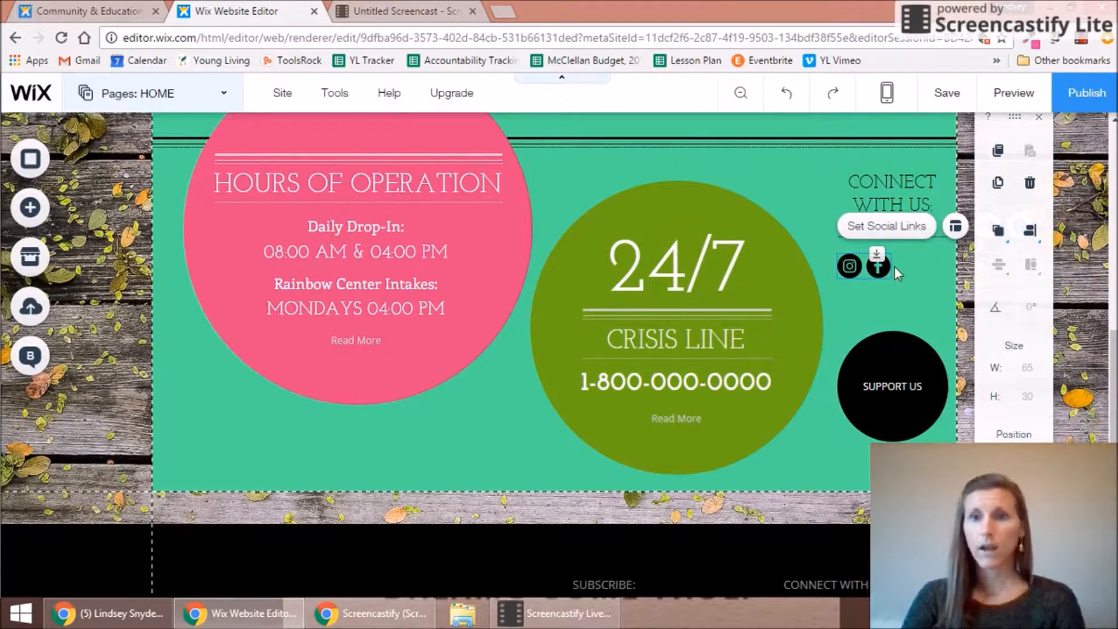
Step: Move the Instagram and Facebook icon bar beneath CONNECT WITH US
drag(859, 266, 894, 259)
scroll(1114, 289, up, 3)
drag(1114, 289, 1111, 135)
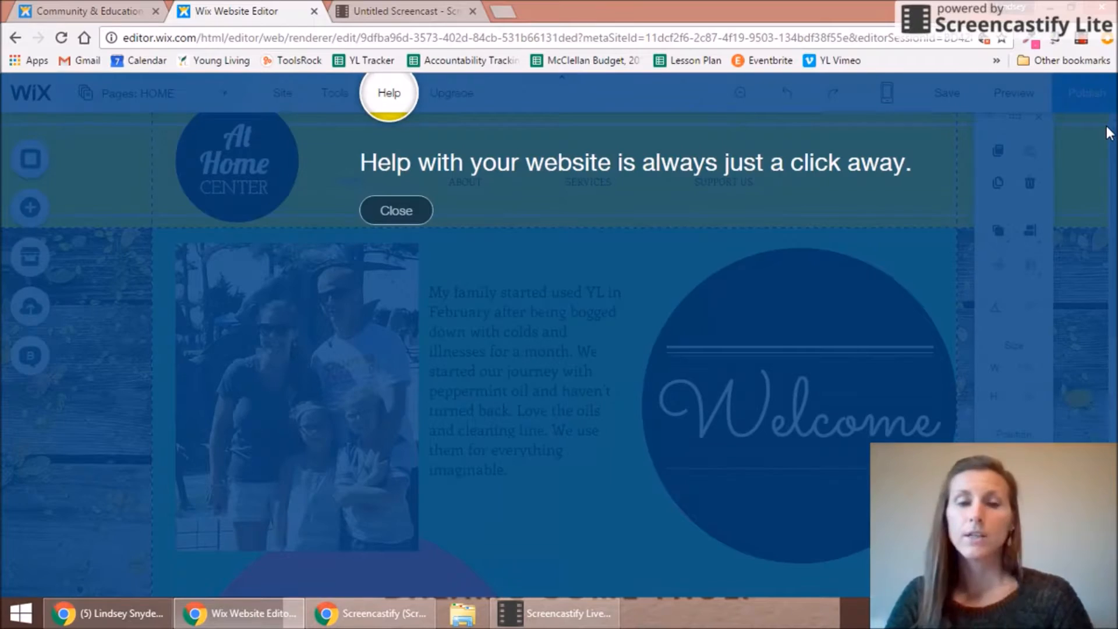
Step: Dismiss the help tip and save the site's changes
click(389, 206)
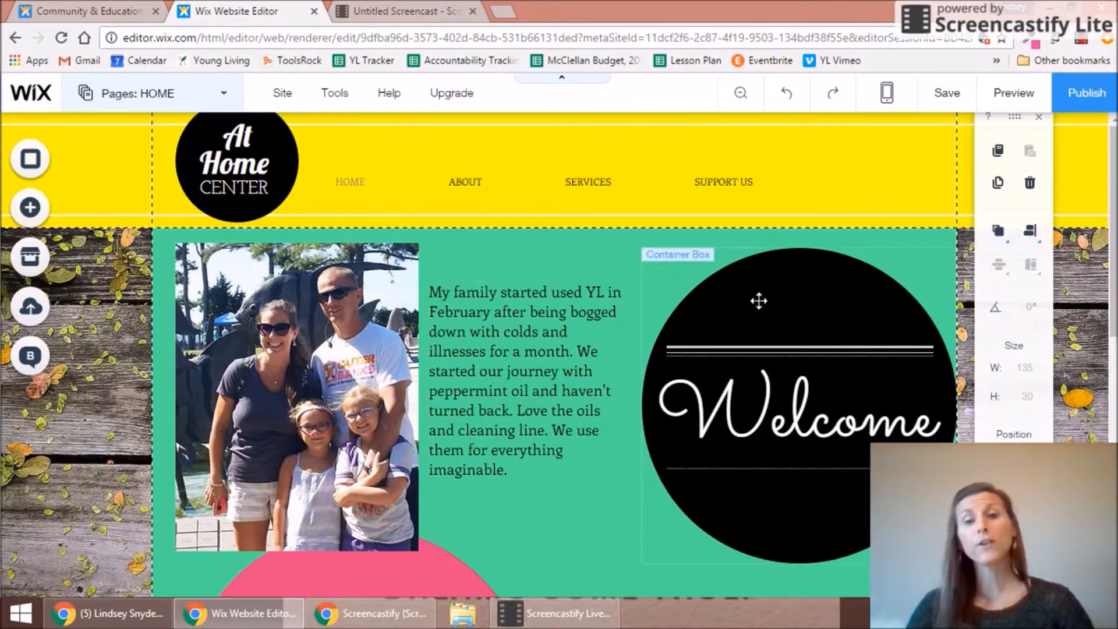
click(943, 96)
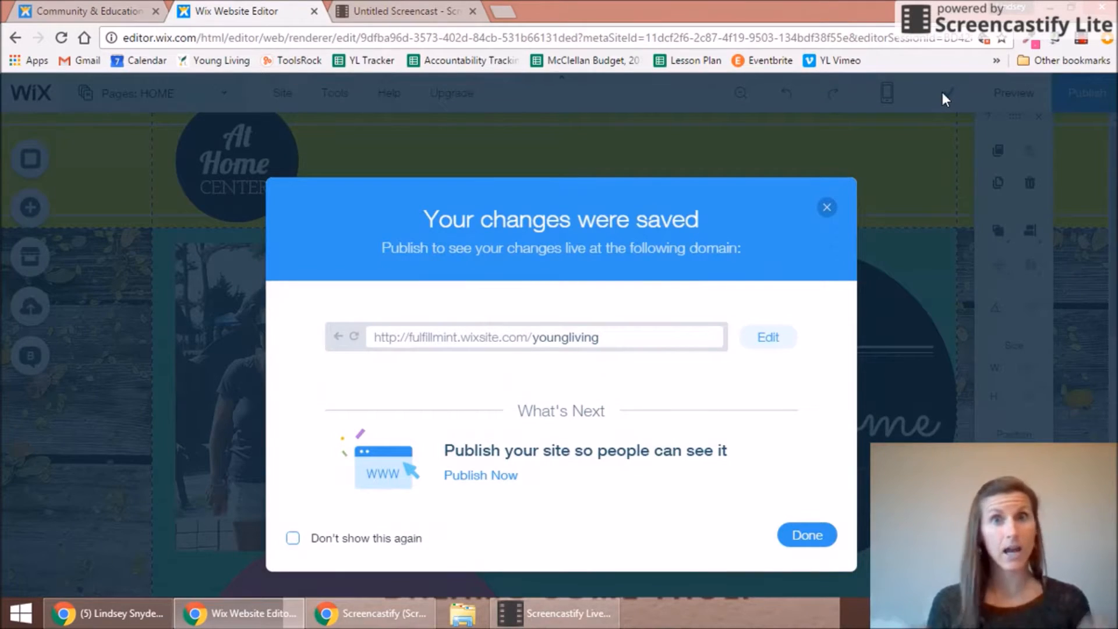
click(804, 535)
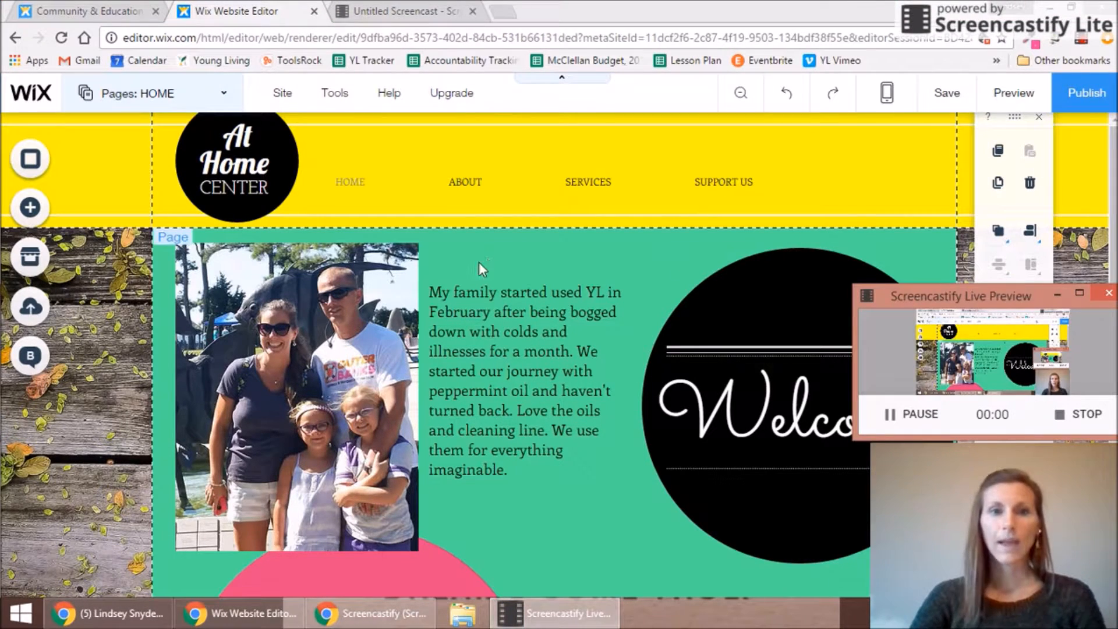
Step: Delete the ABOUT page from the site's page list
click(580, 249)
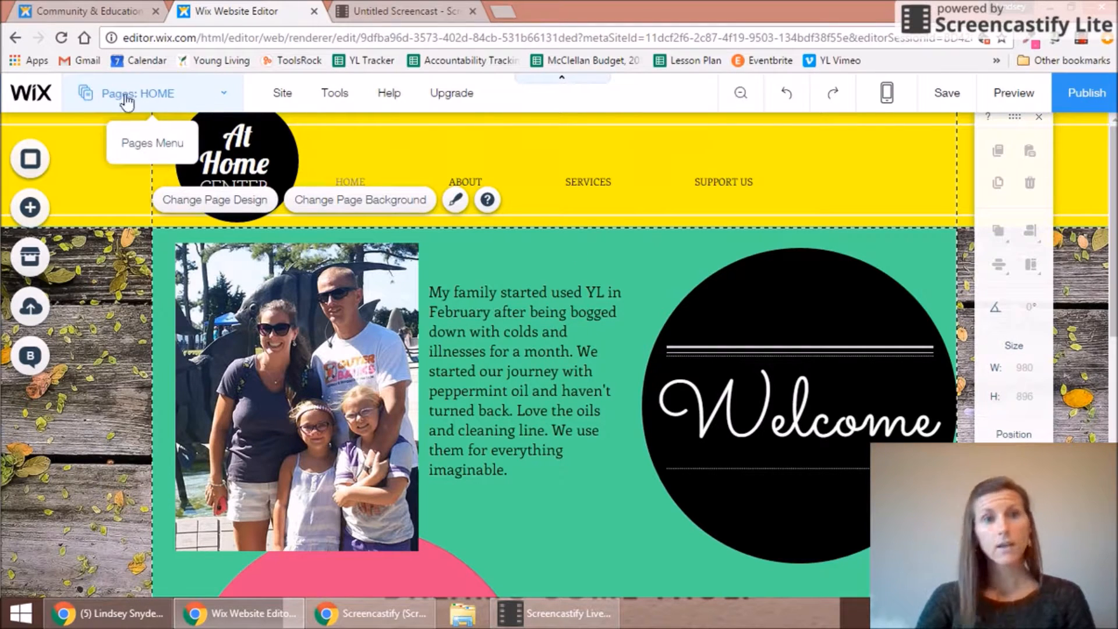
click(221, 97)
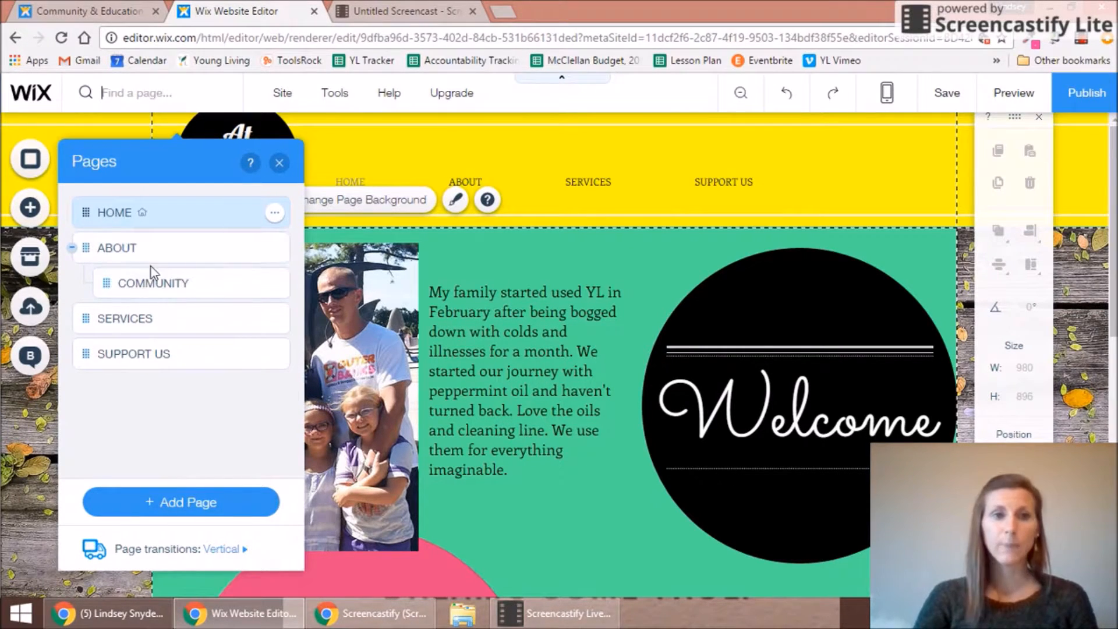
click(175, 247)
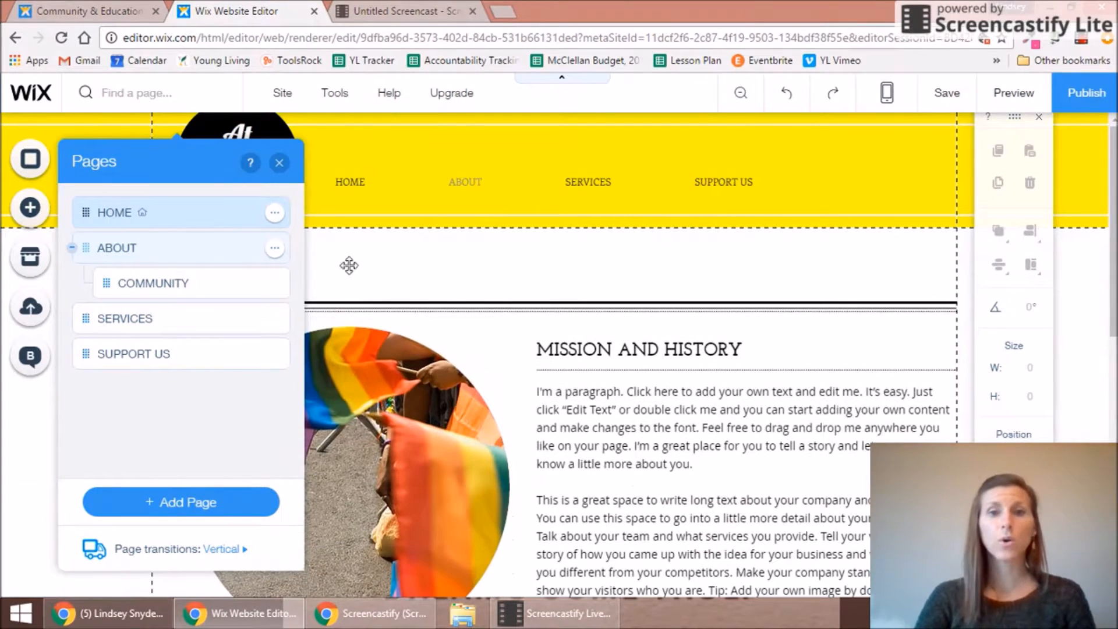
drag(1113, 163, 1113, 222)
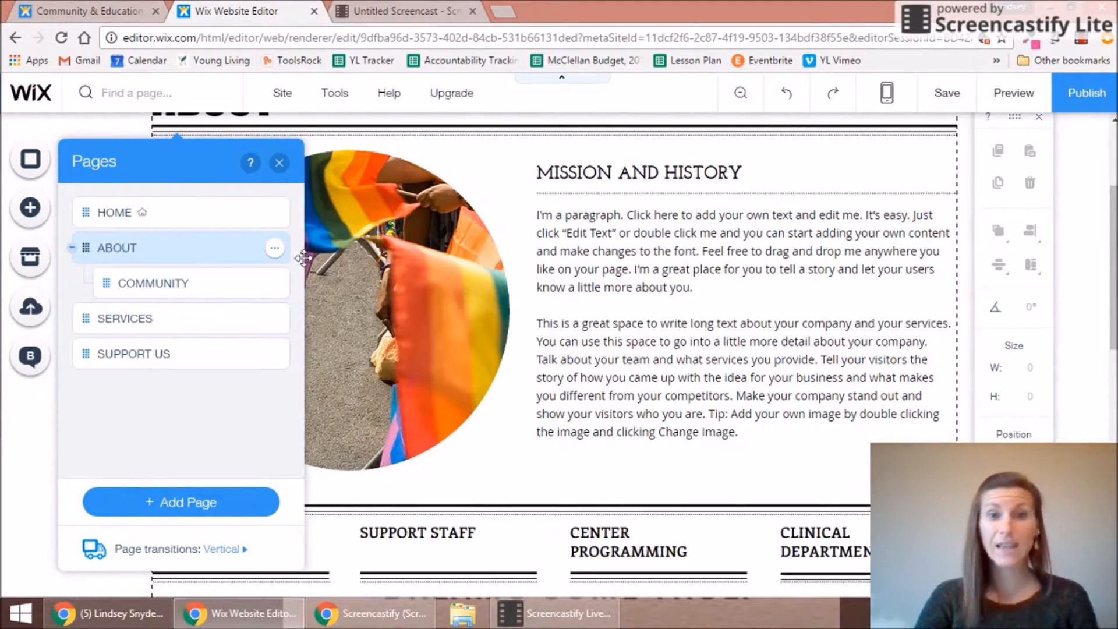
click(274, 248)
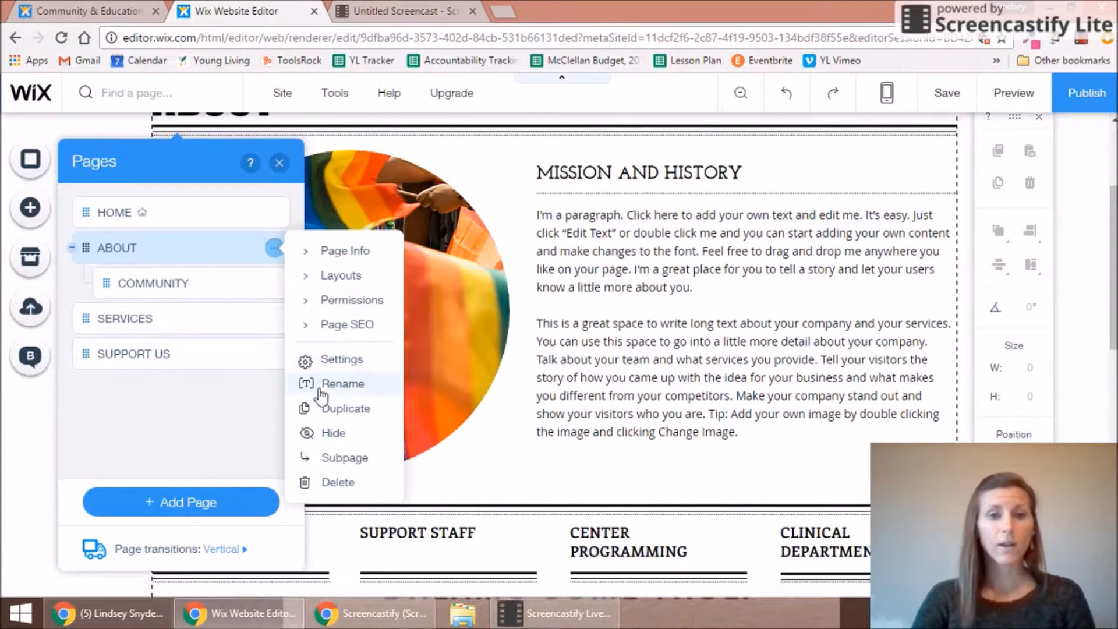
click(337, 482)
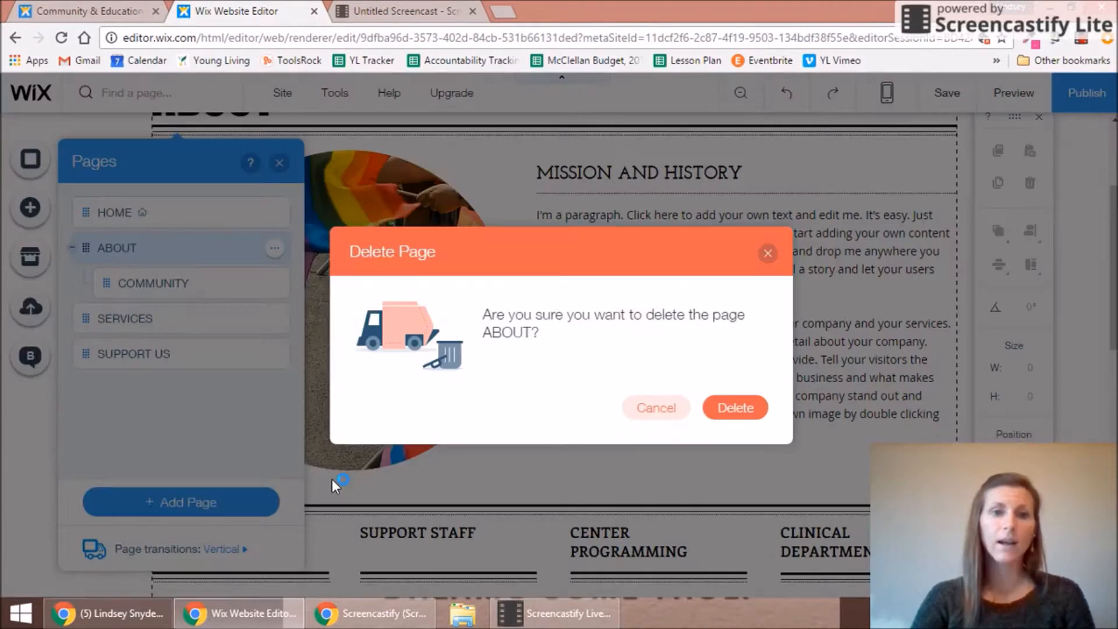
click(735, 407)
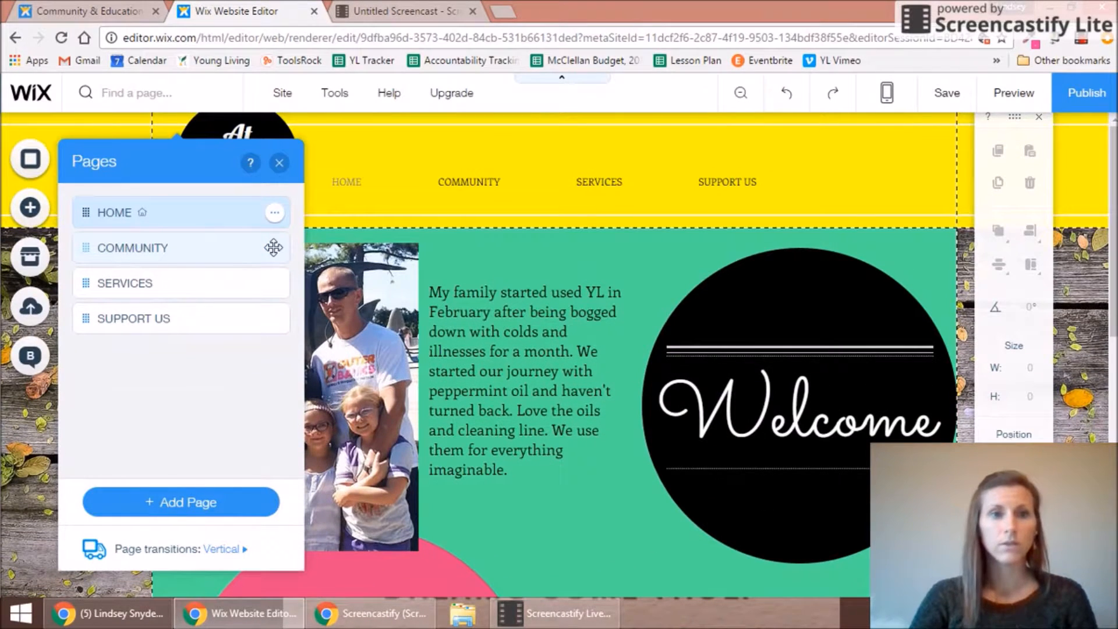
Step: Delete the COMMUNITY page
click(212, 249)
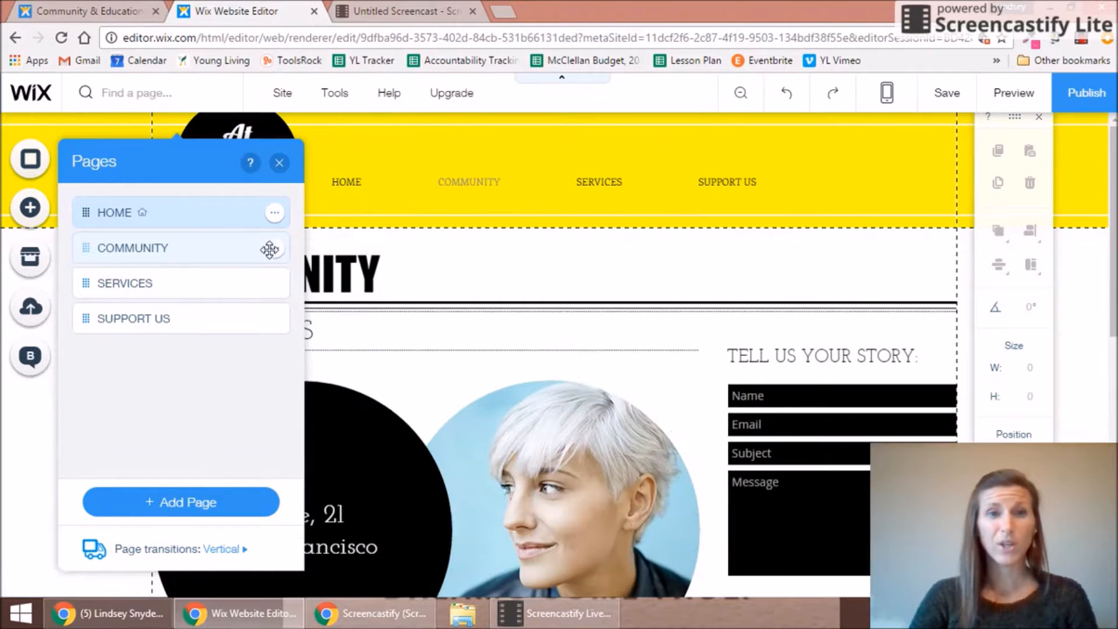
click(274, 251)
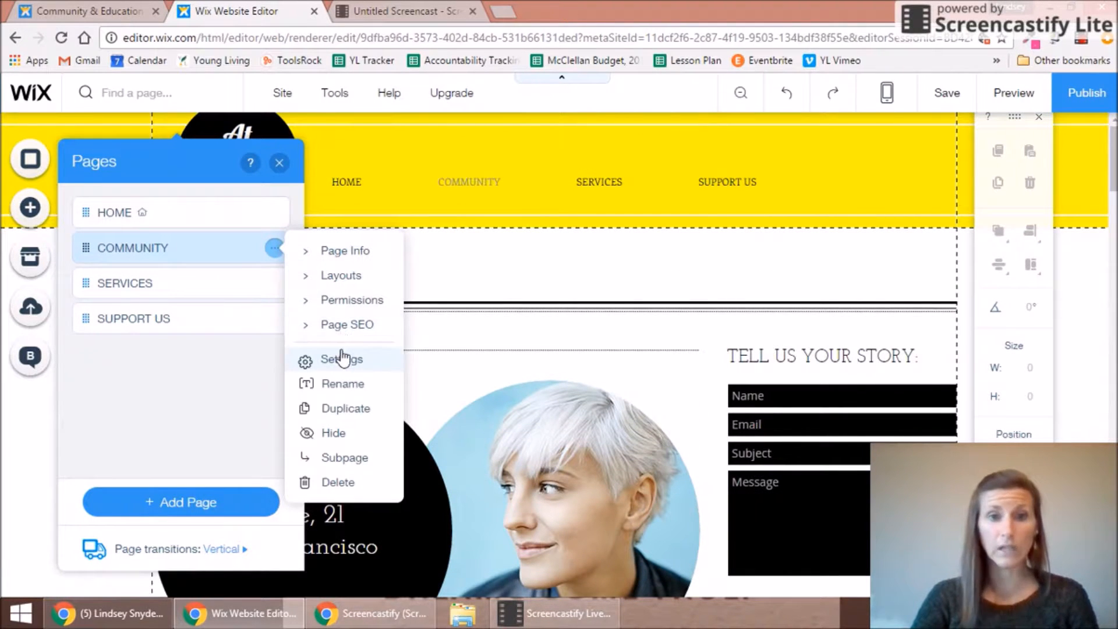
click(349, 481)
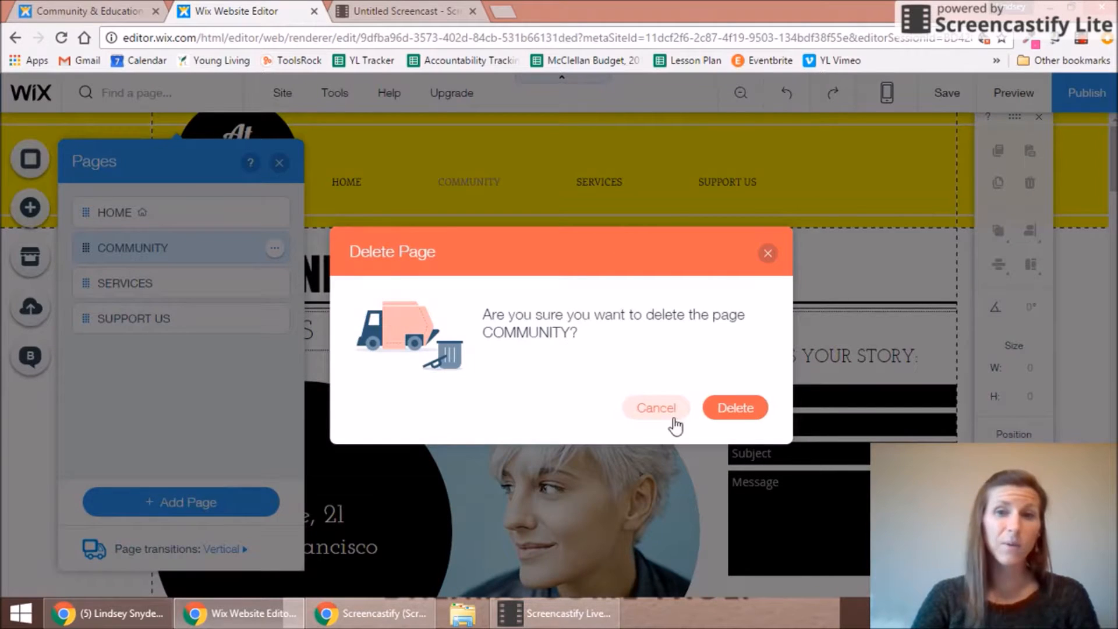
click(735, 407)
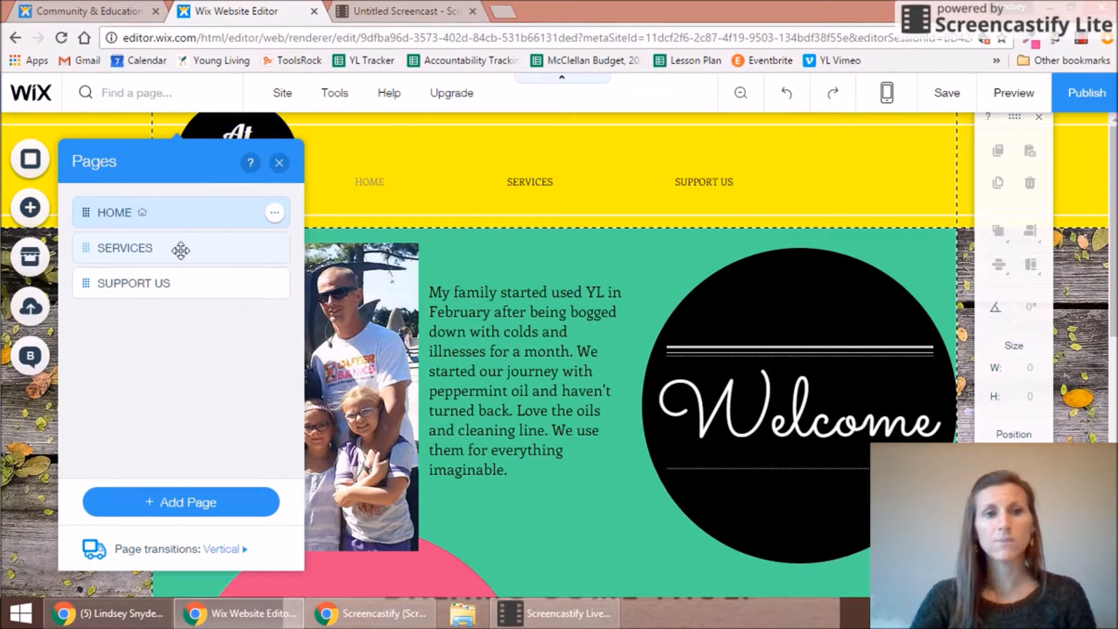
Step: Delete the SUPPORT US page and switch to the Young Living Virtual Office window
click(259, 250)
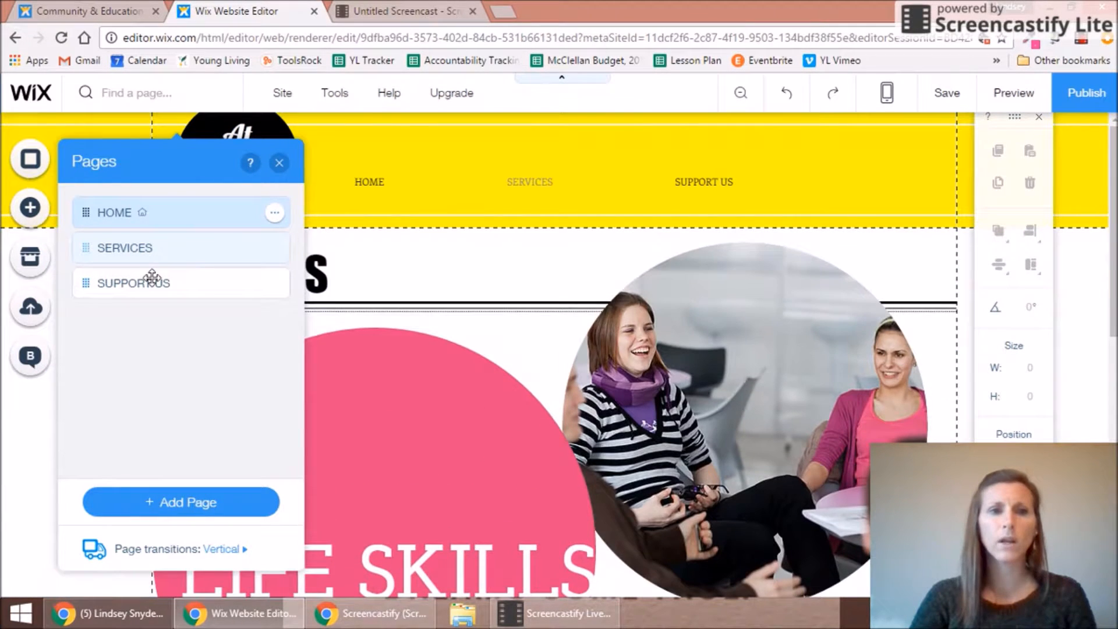
click(272, 250)
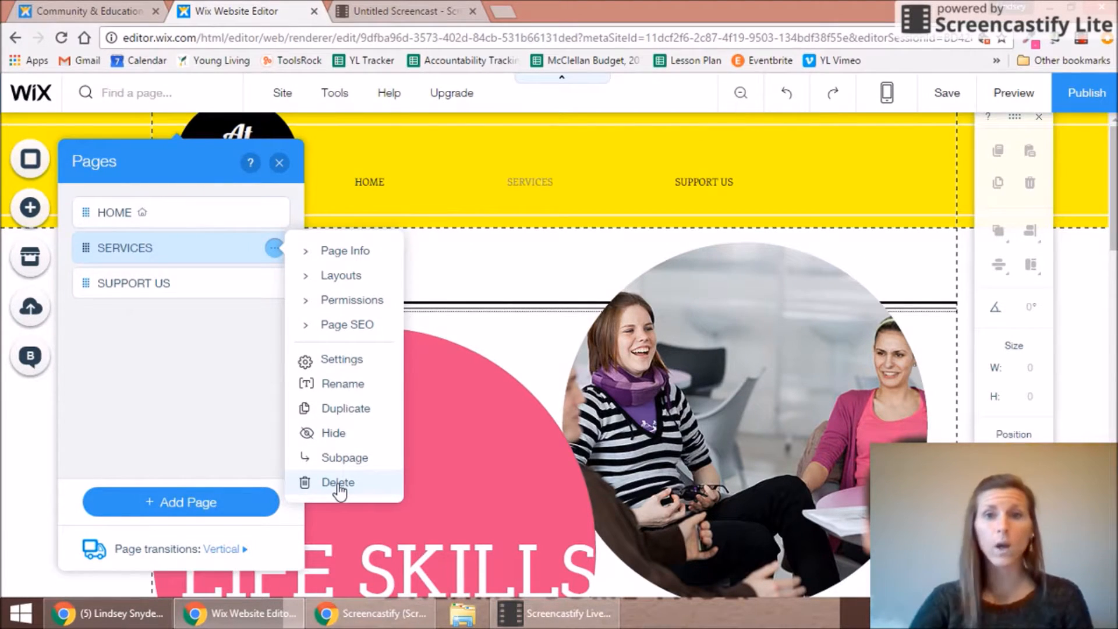
click(207, 284)
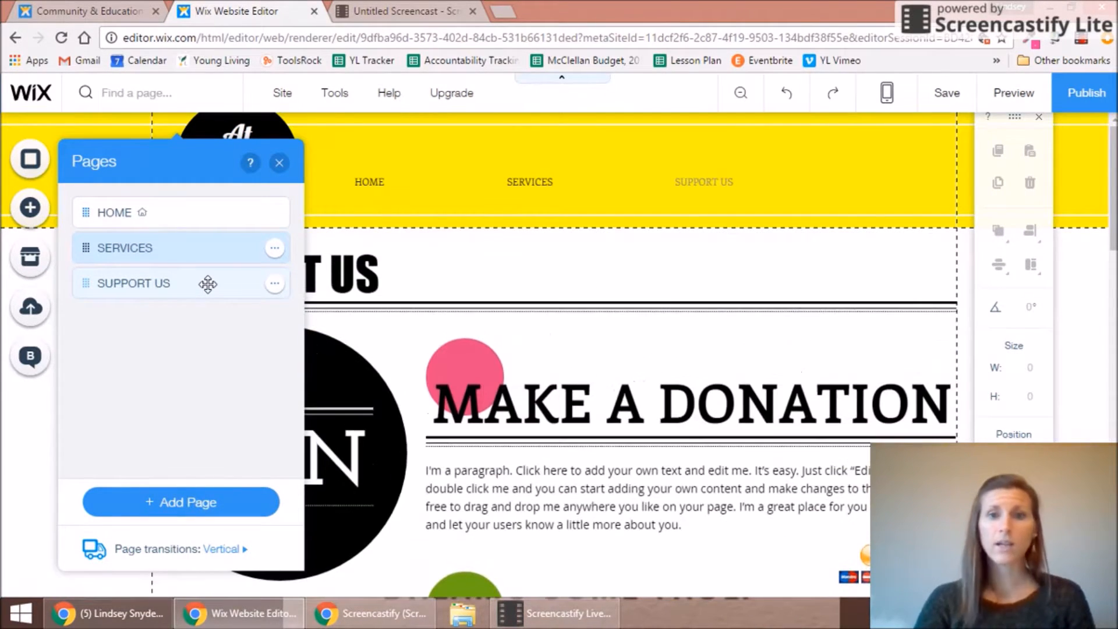
click(275, 284)
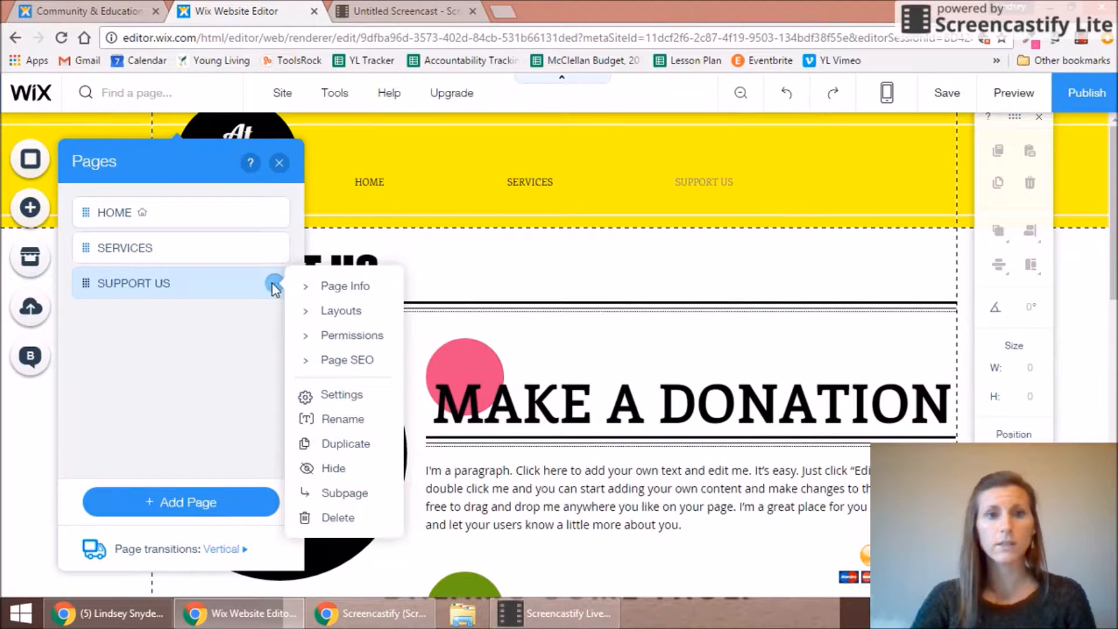
click(334, 518)
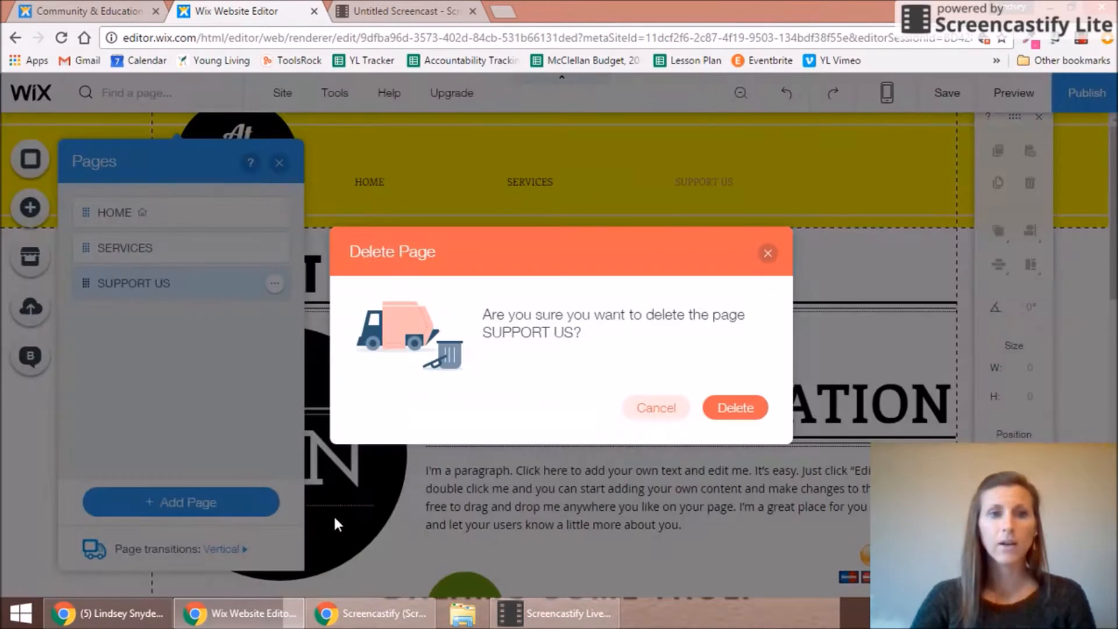
click(723, 409)
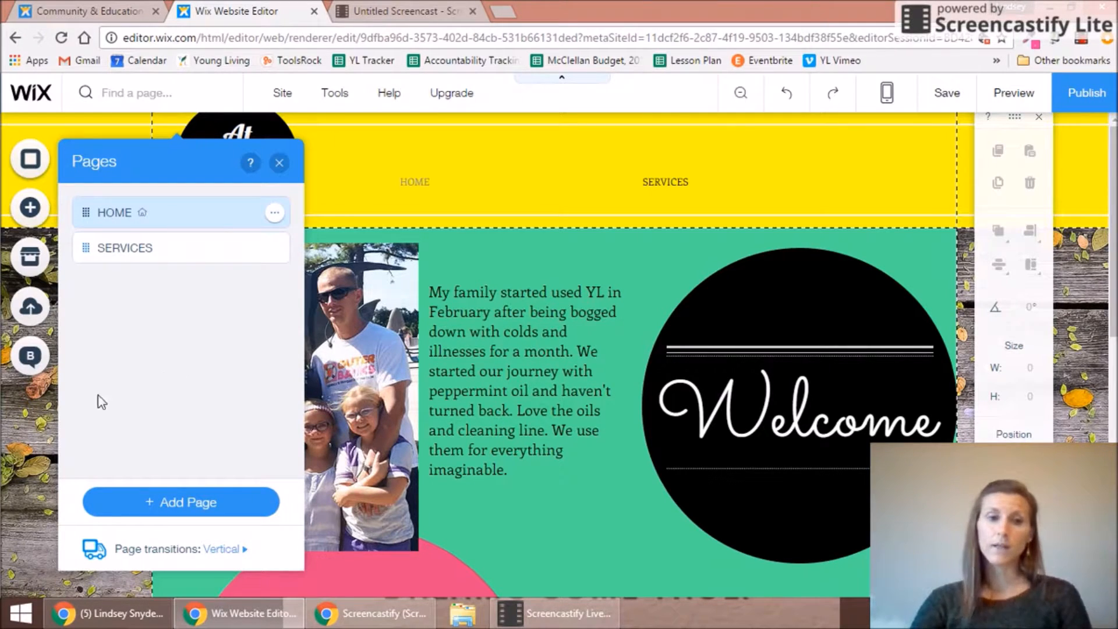
click(107, 613)
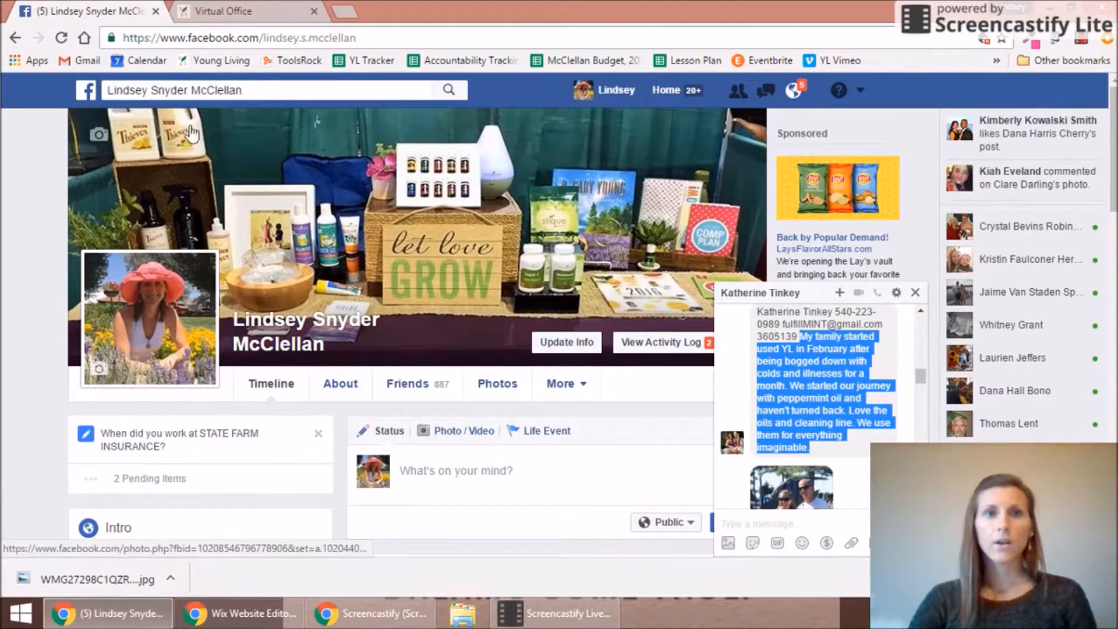
click(222, 12)
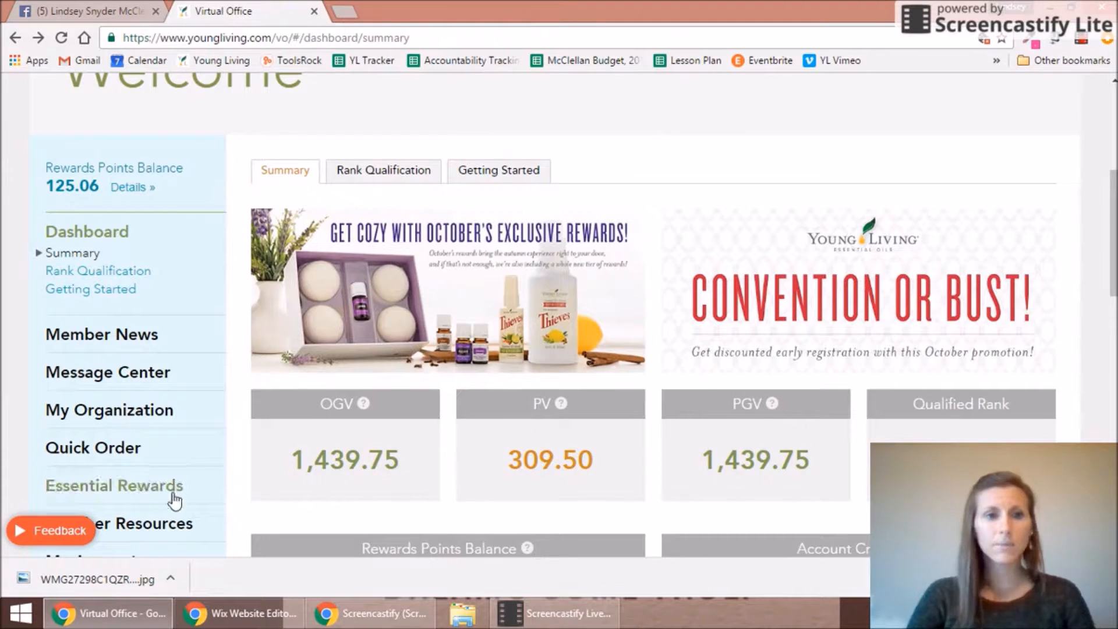
Step: In Link Builder, enter your own member ID as both Sponsor ID and Enroller ID
click(164, 529)
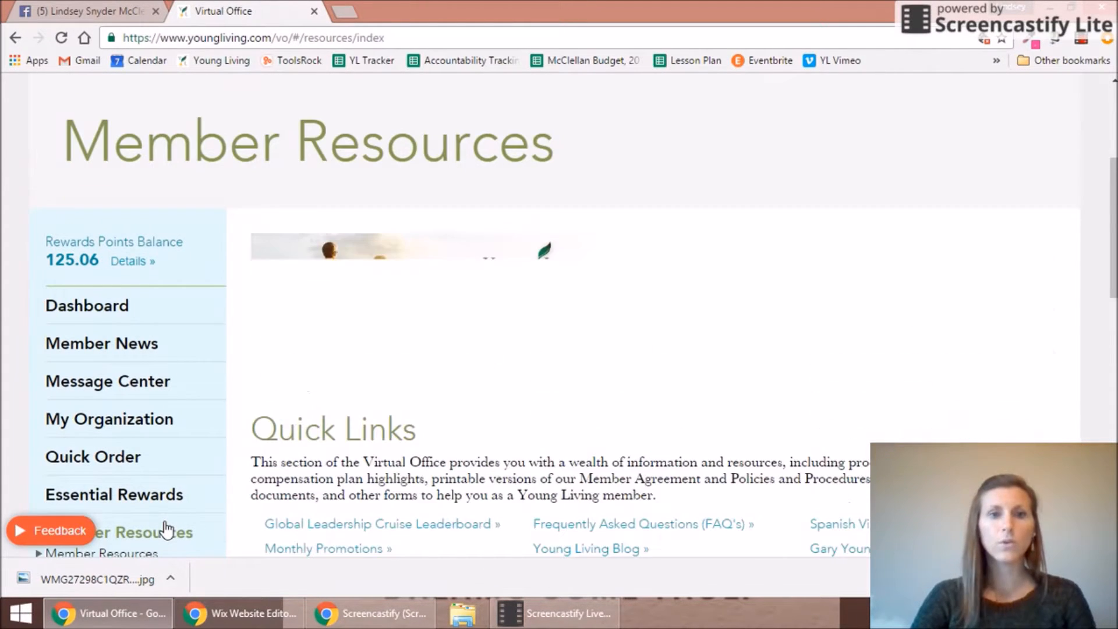
drag(1113, 202, 1113, 308)
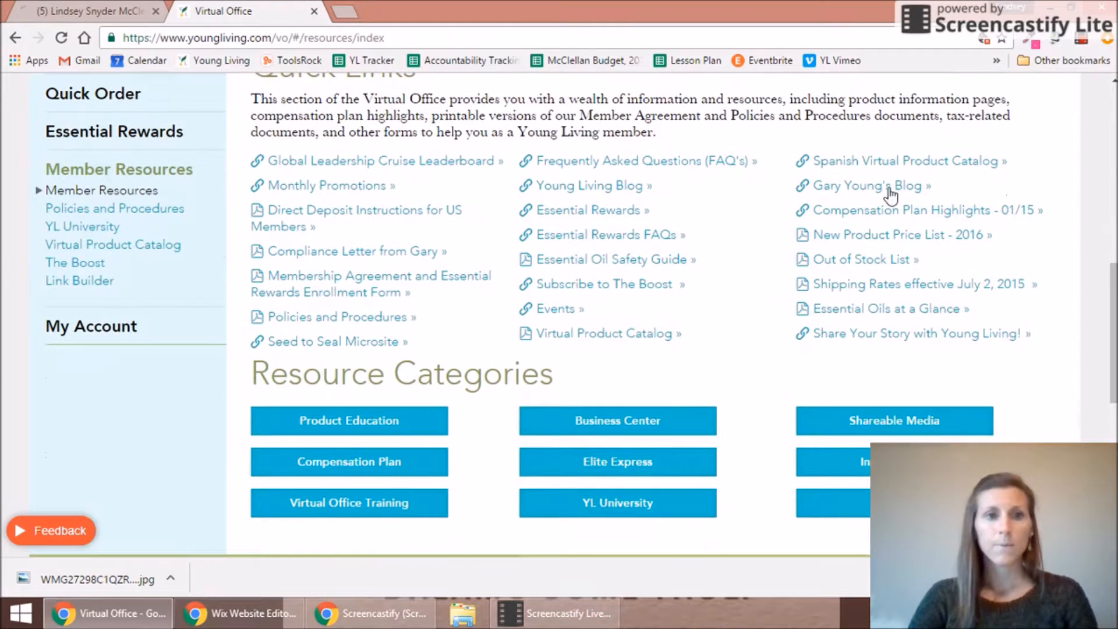
click(79, 282)
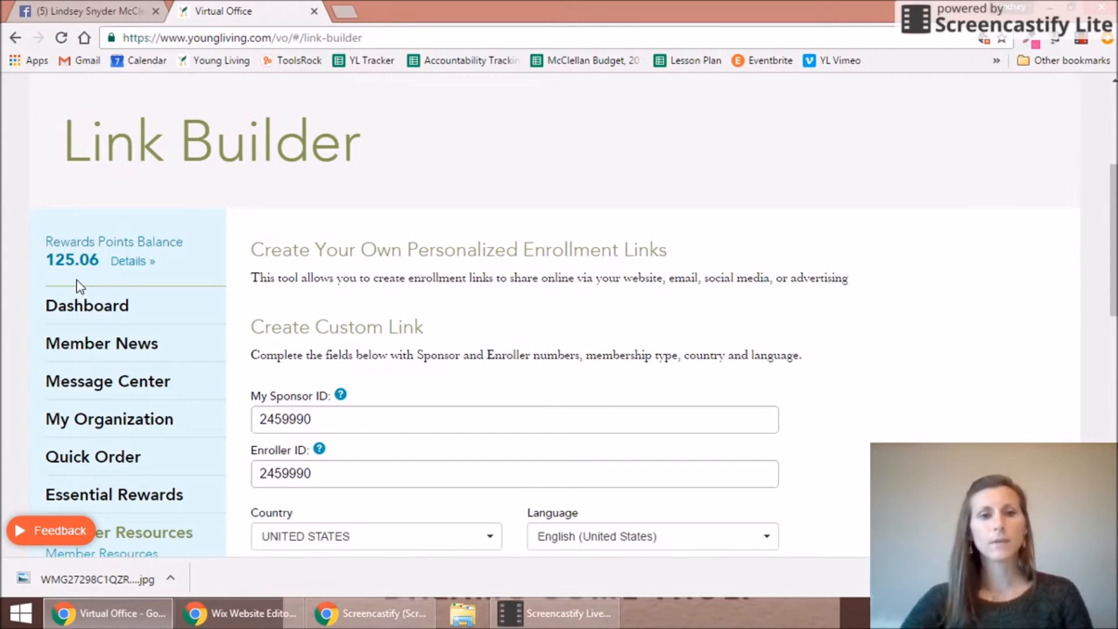
drag(320, 420, 225, 416)
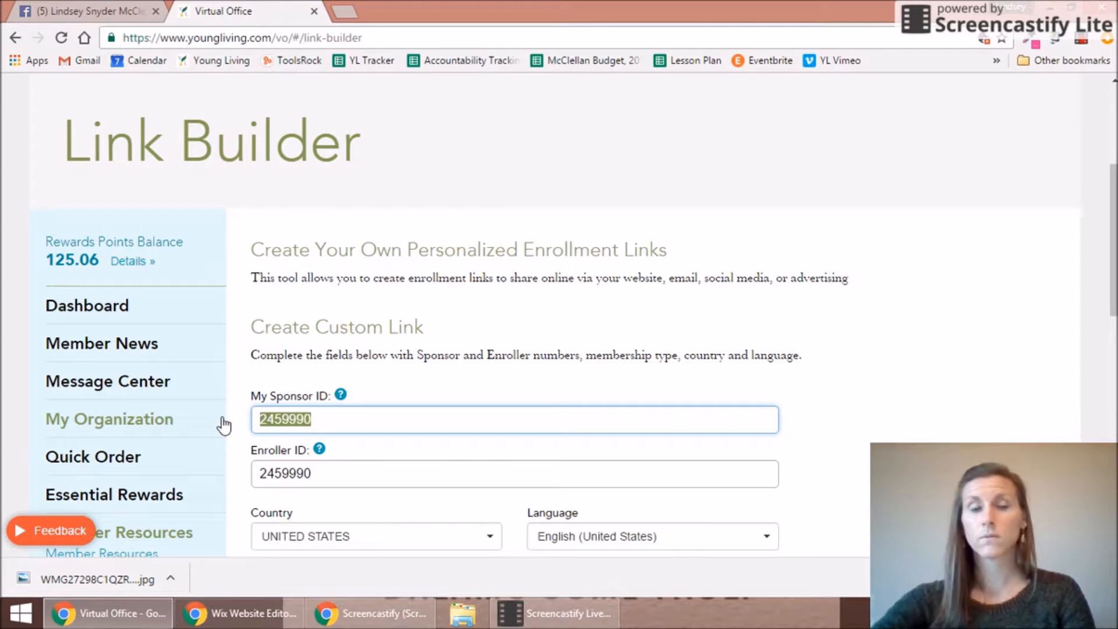
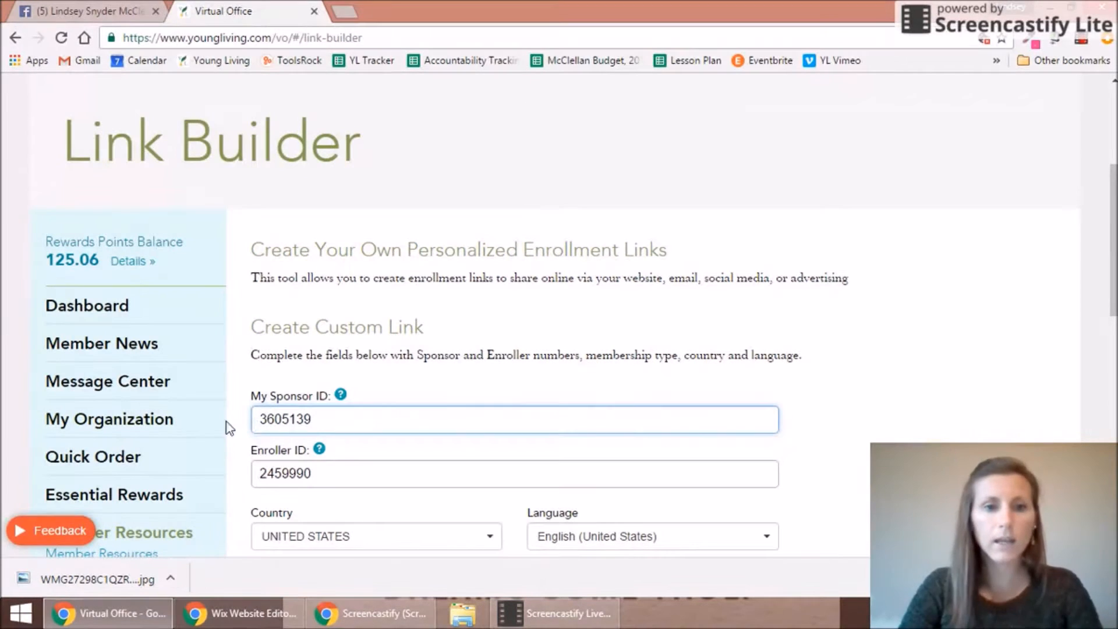
key(Tab)
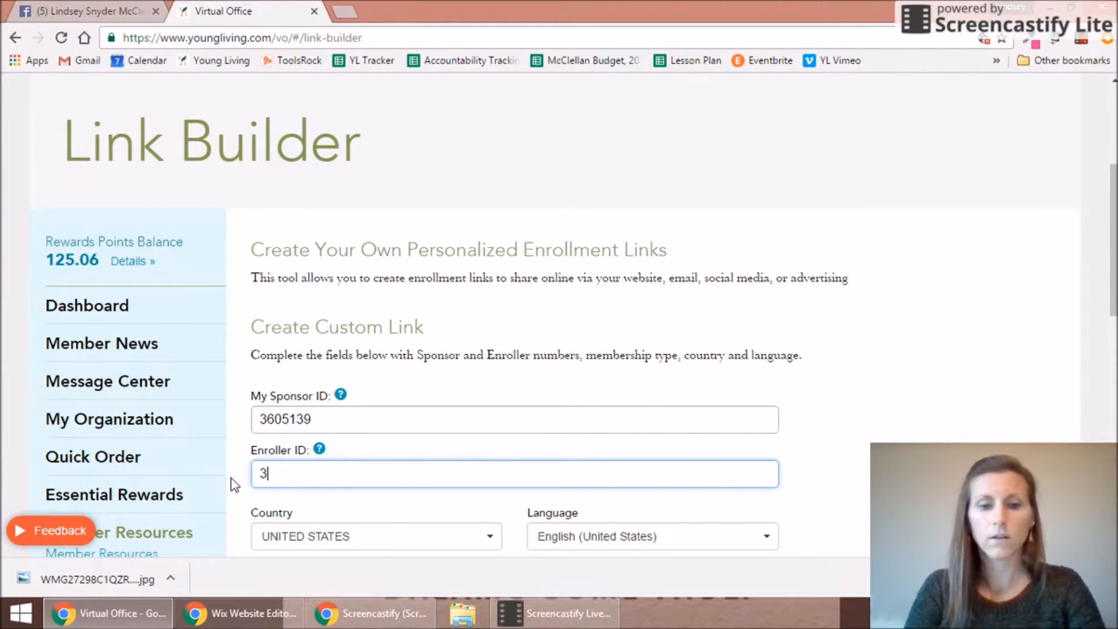
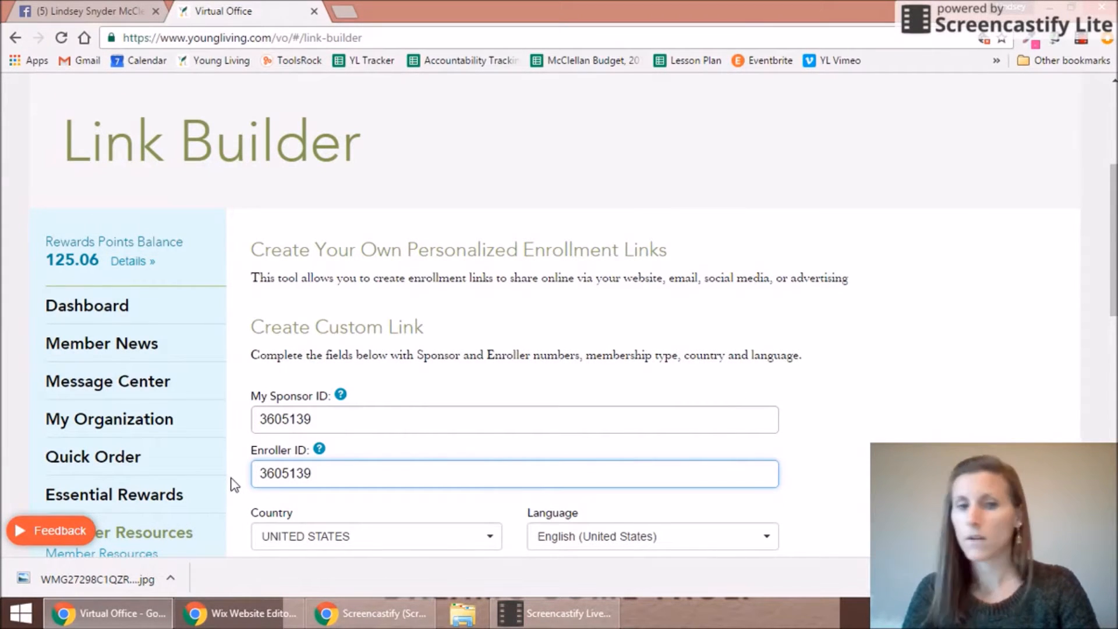
click(803, 475)
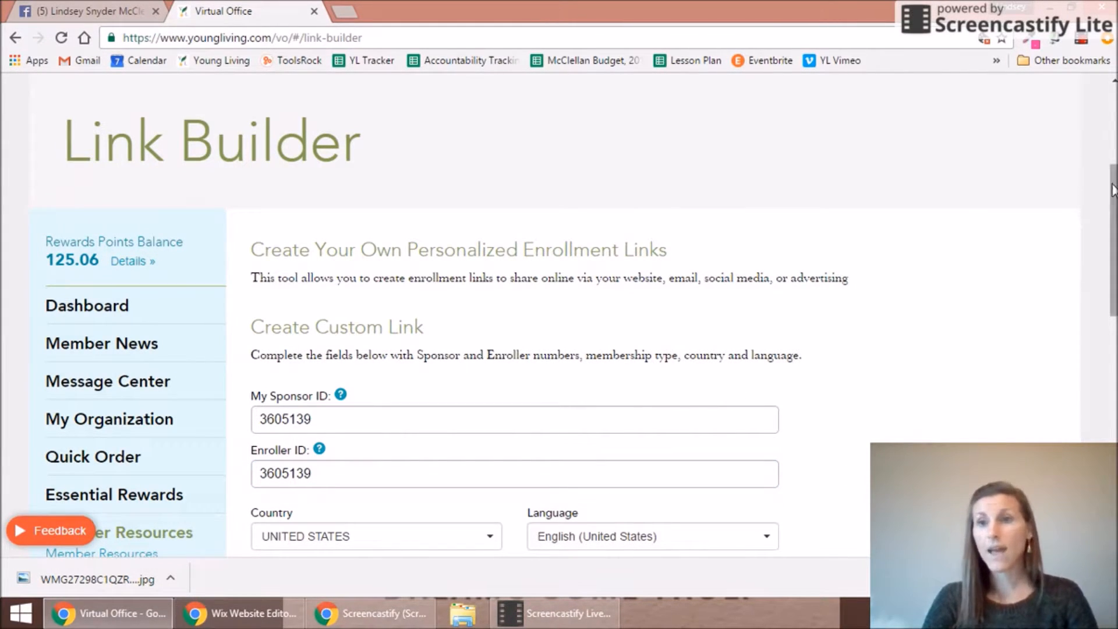
drag(1112, 193, 1112, 259)
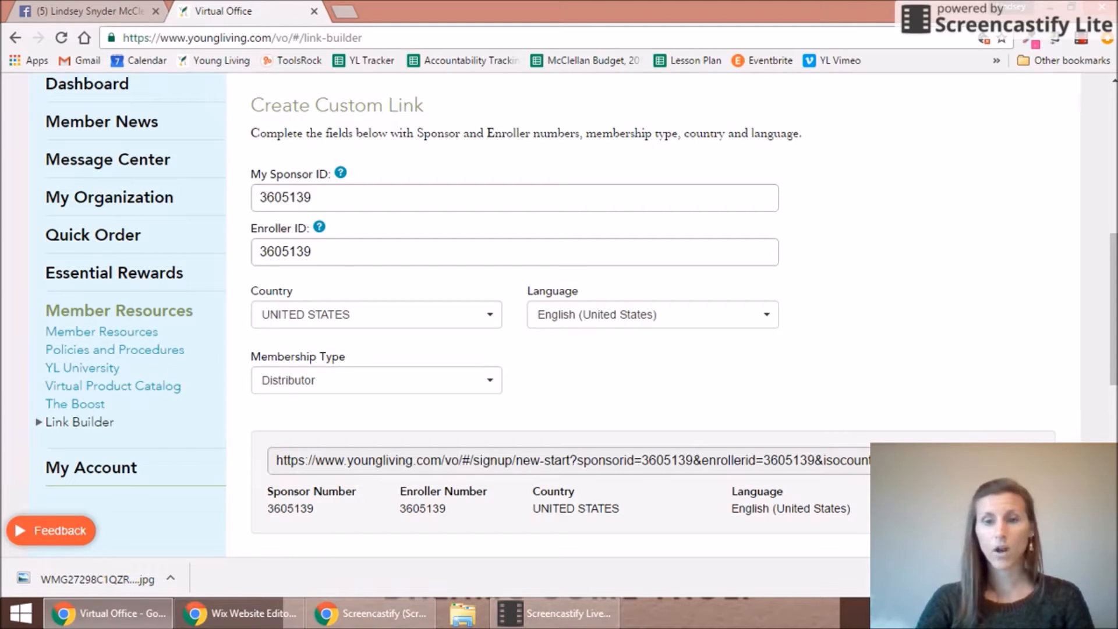
Step: Add a JOIN MY TEAM menu link pointing to the pasted Young Living signup URL
click(239, 613)
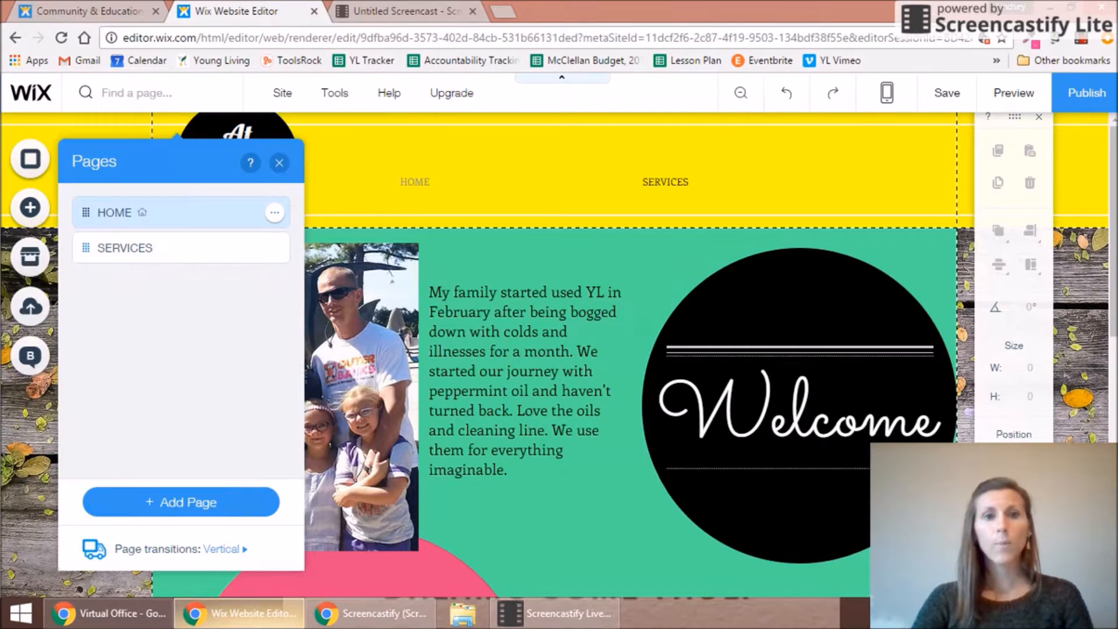
click(181, 506)
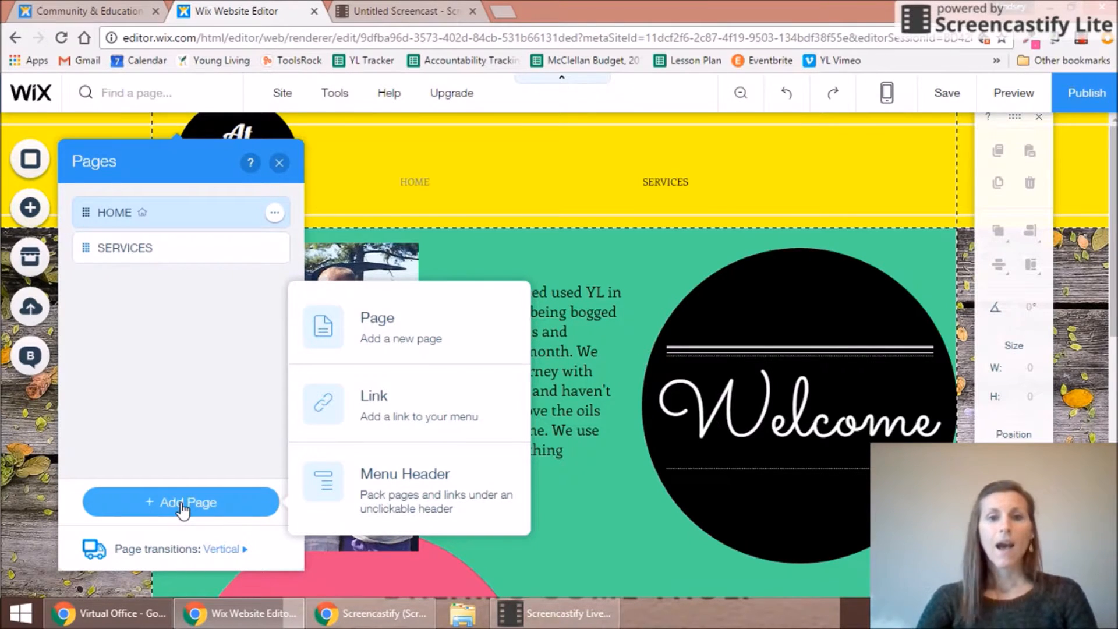
click(375, 410)
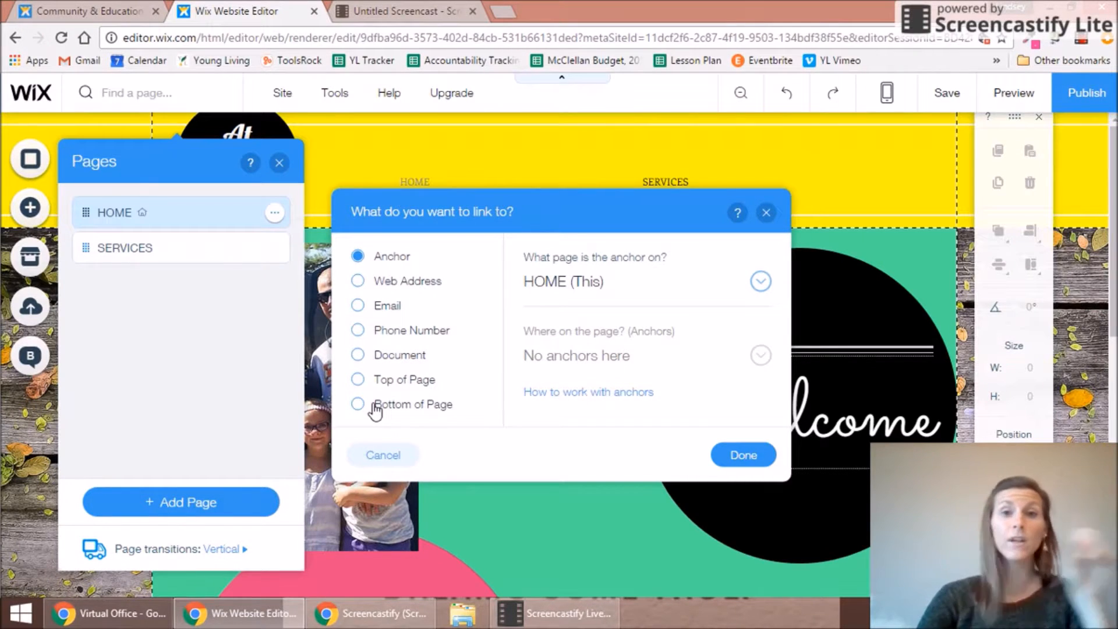
click(389, 281)
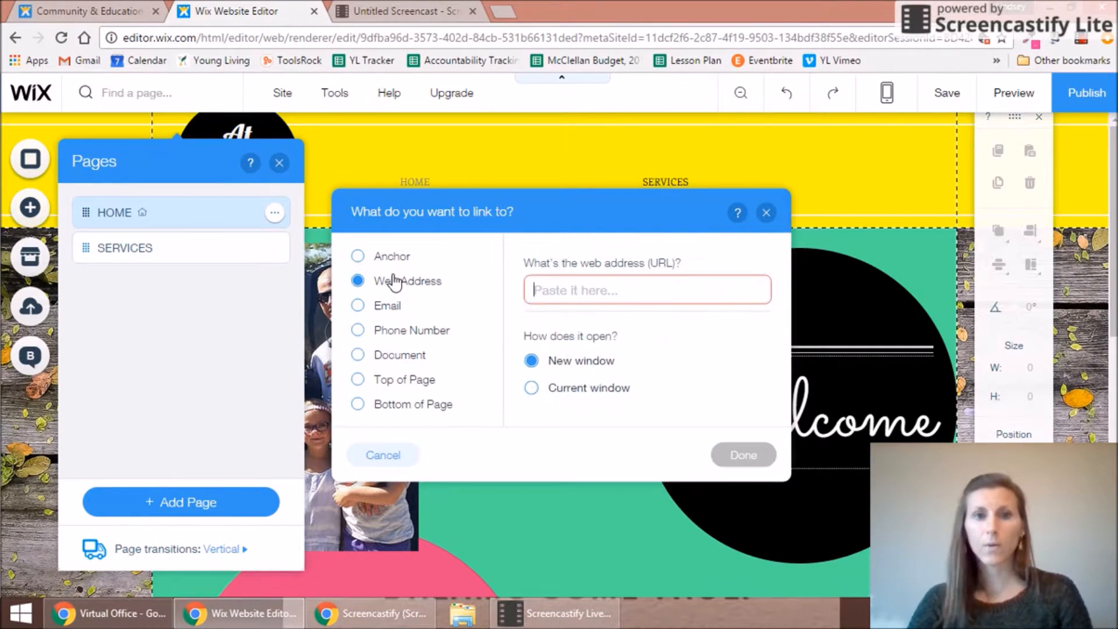
key(ctrl+v)
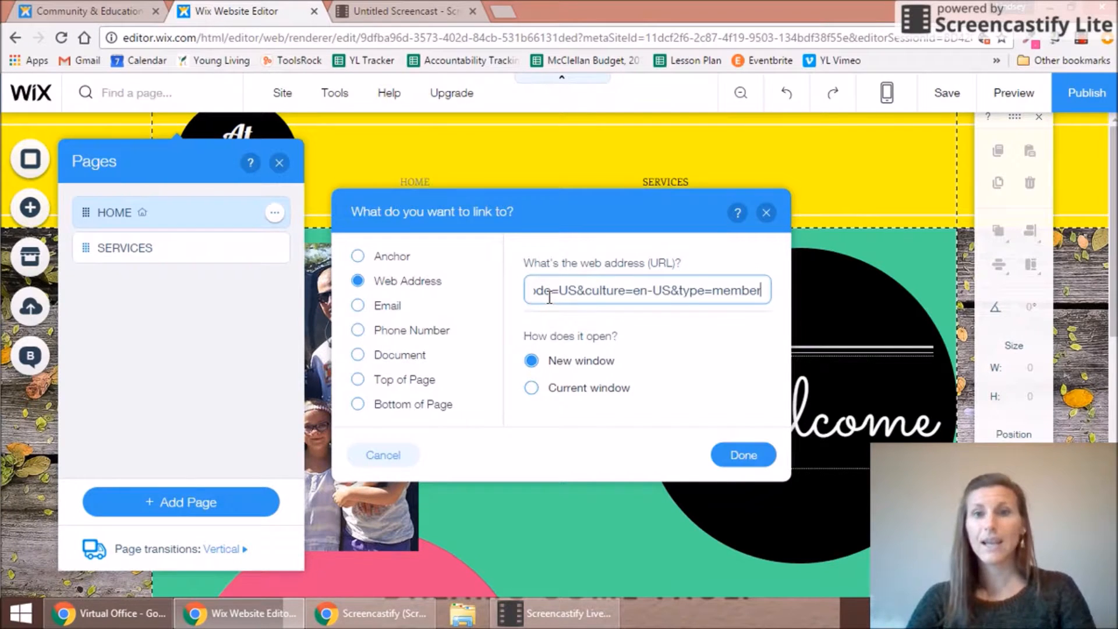
click(740, 455)
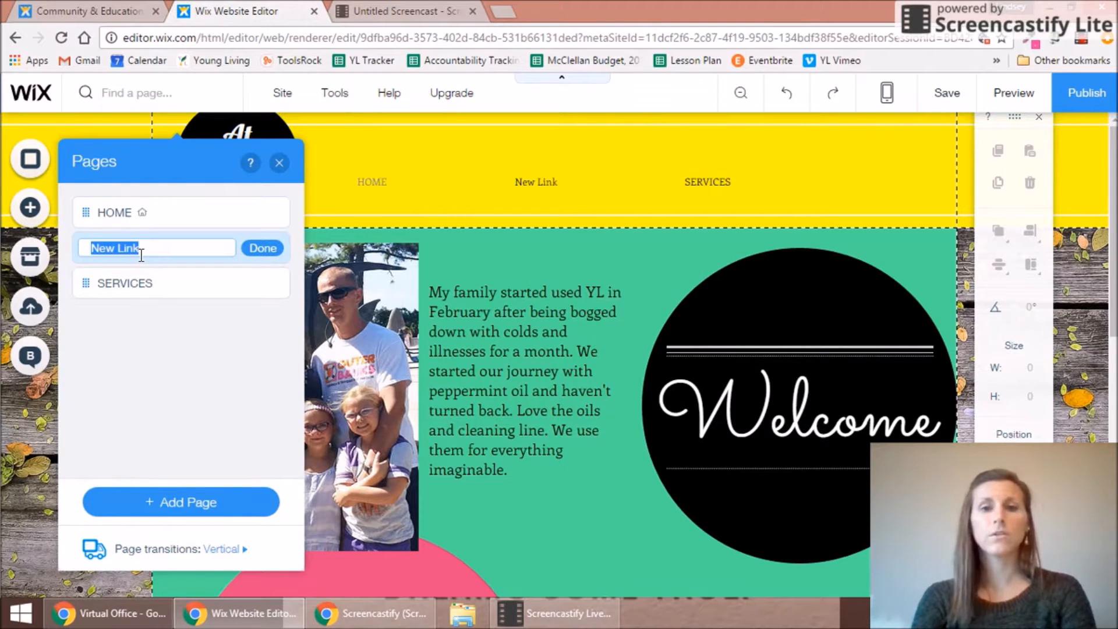
text(JOIN)
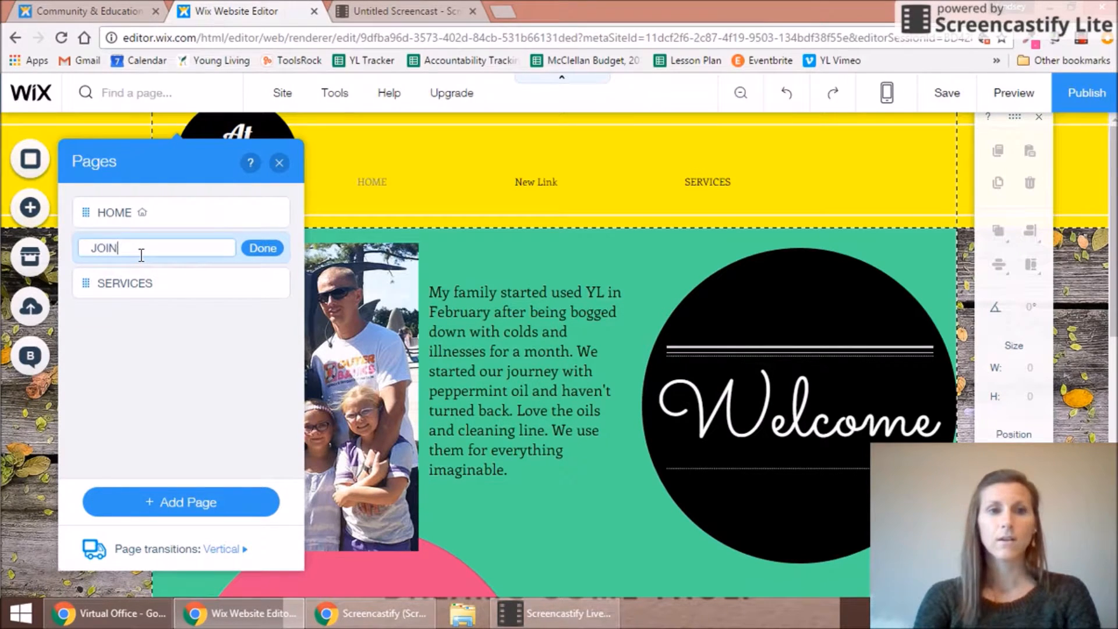
text( MY TEAM)
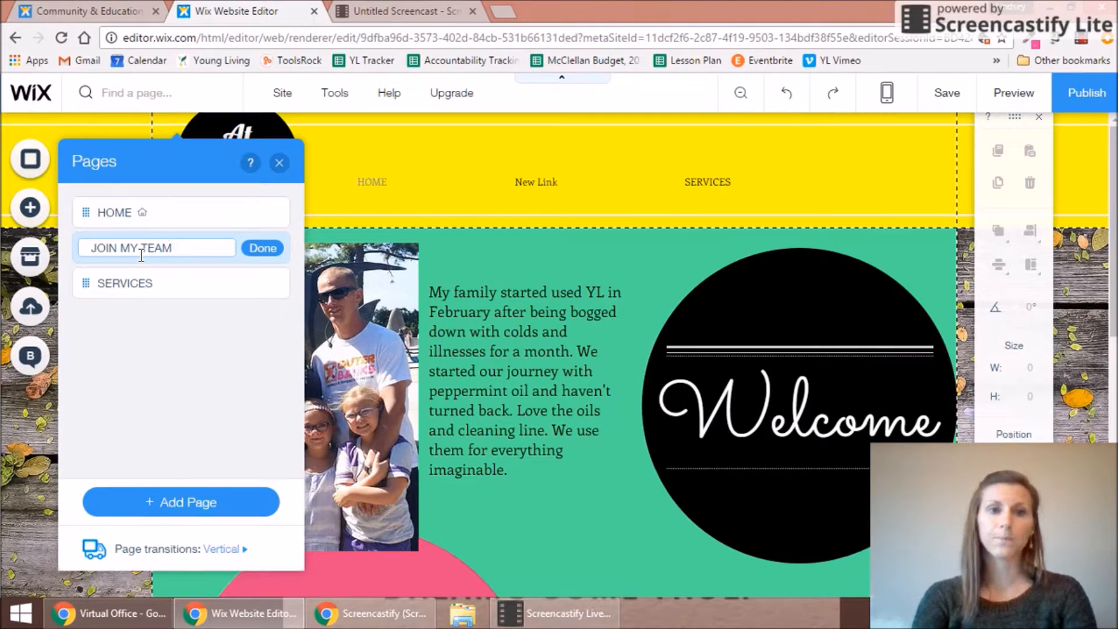
click(262, 248)
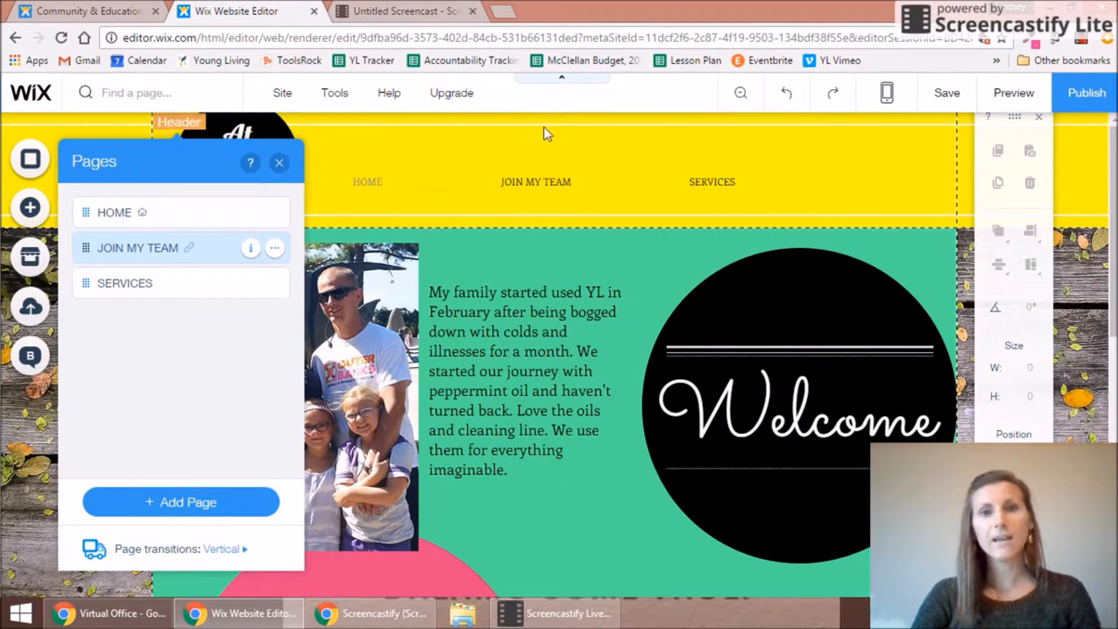
Step: Preview the site and follow the JOIN MY TEAM link to the Young Living signup page
click(276, 162)
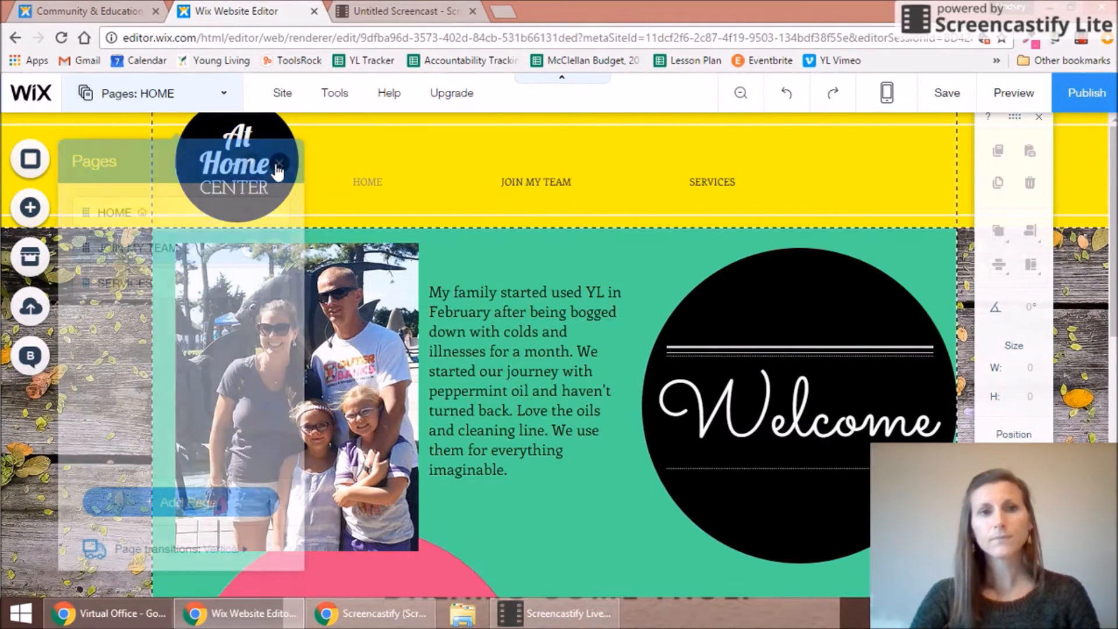
click(1010, 99)
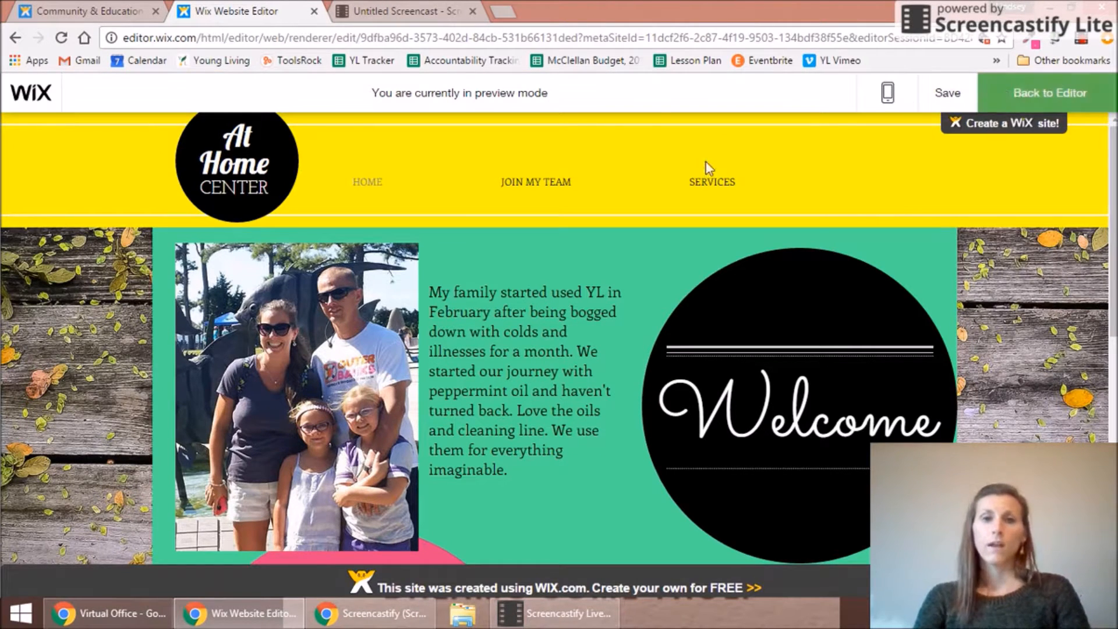
click(519, 187)
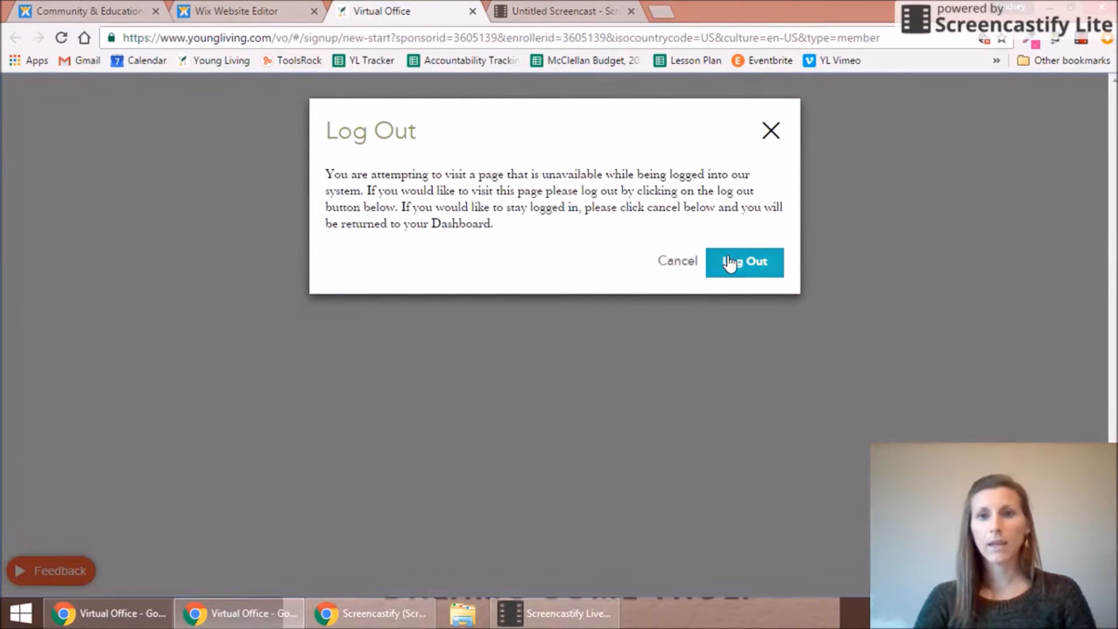
Step: Dismiss the log-out warning, review Membership Details with the prefilled IDs, then close the signup tab
click(737, 264)
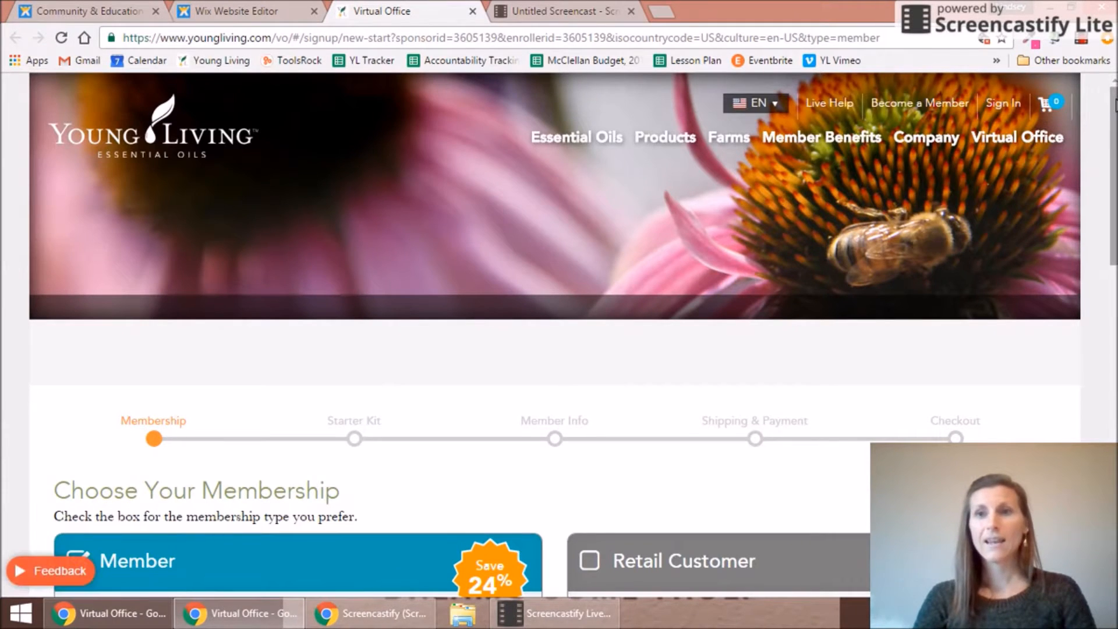
drag(1114, 105, 1114, 299)
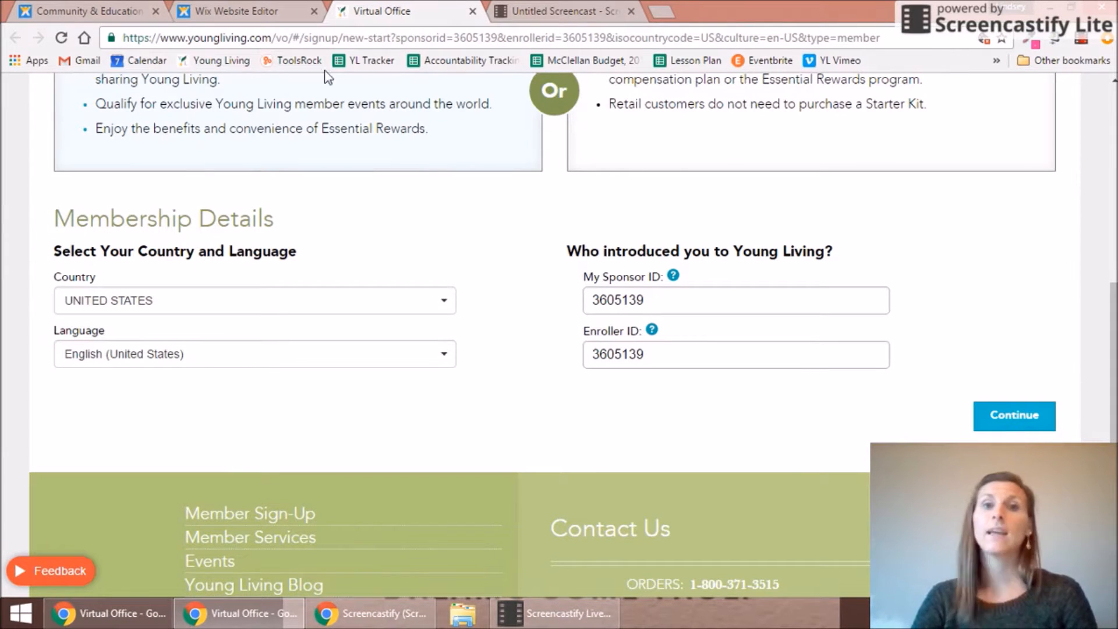
click(472, 12)
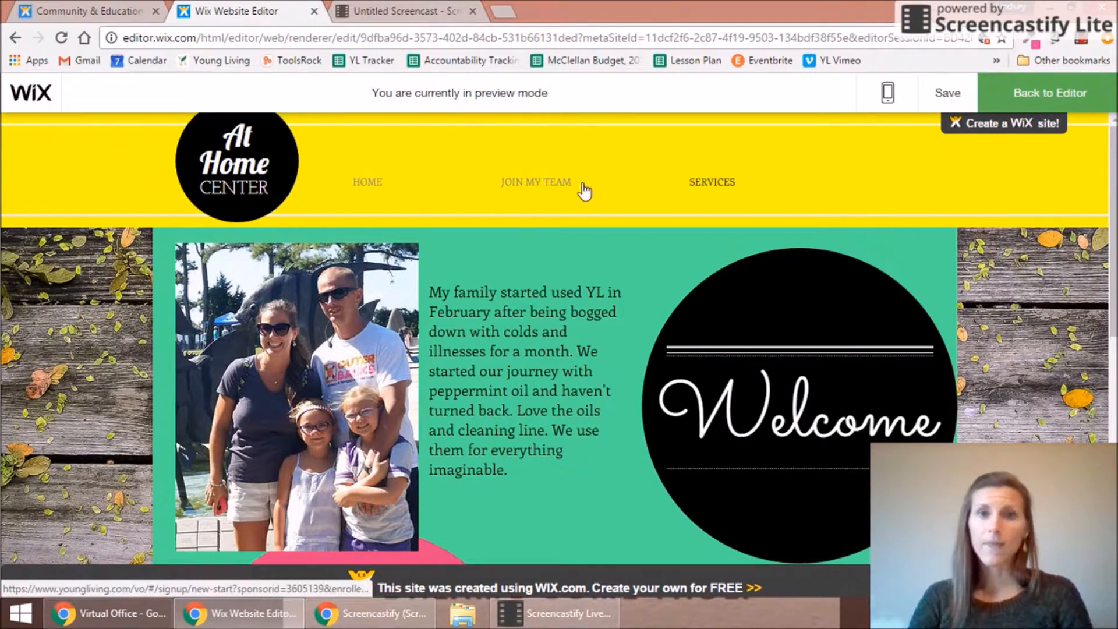
Step: View the SERVICES page in preview, scrolling through it, then go back to the editor
click(695, 185)
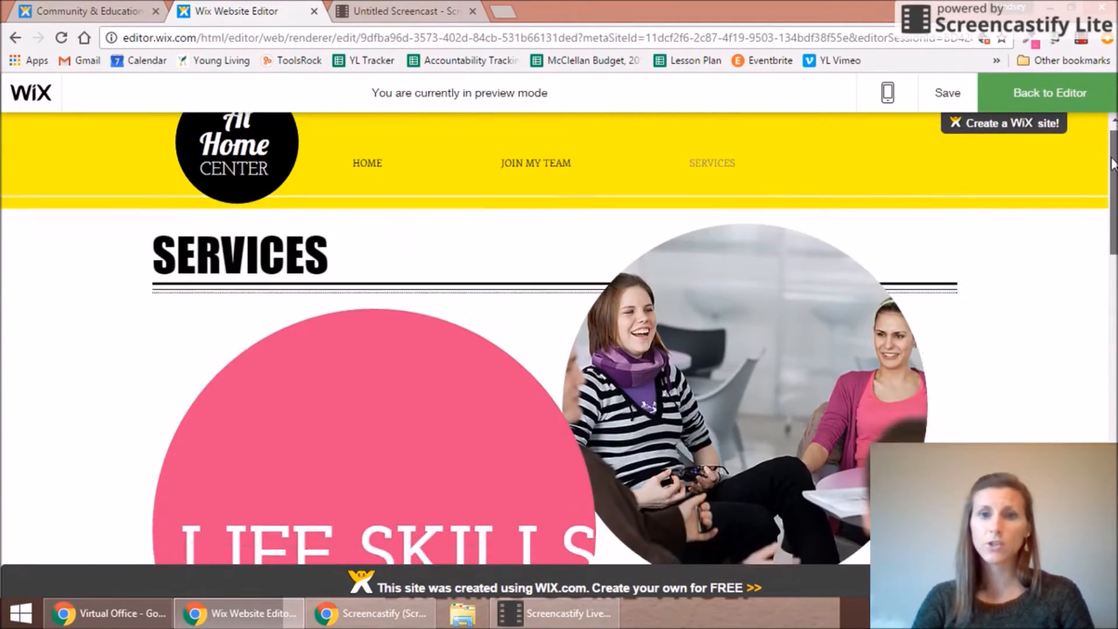
drag(1113, 163, 1110, 617)
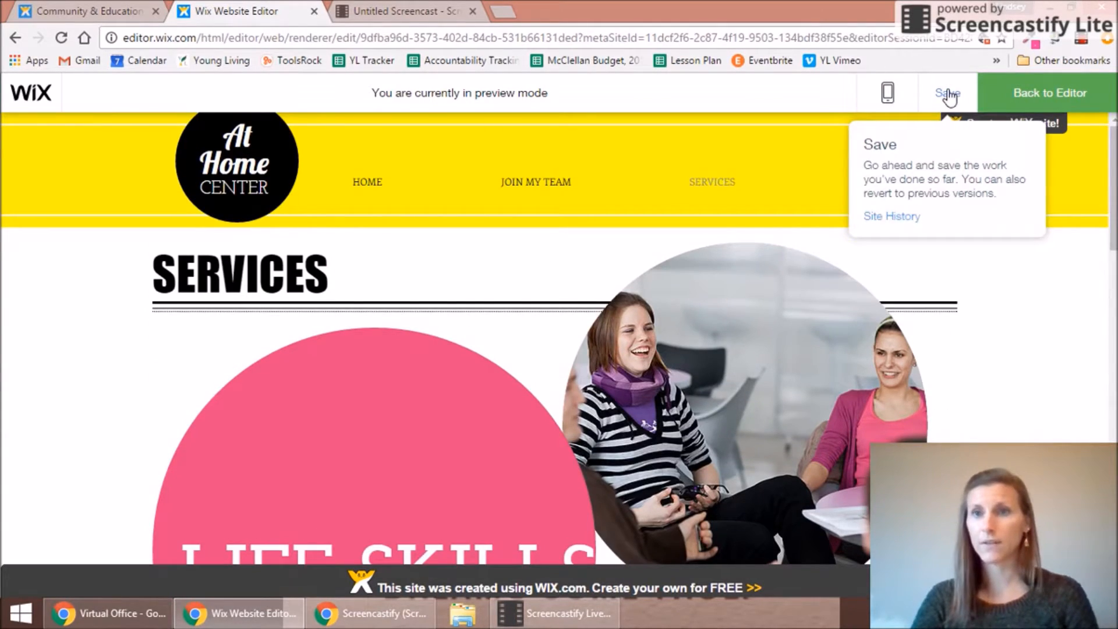
click(1036, 102)
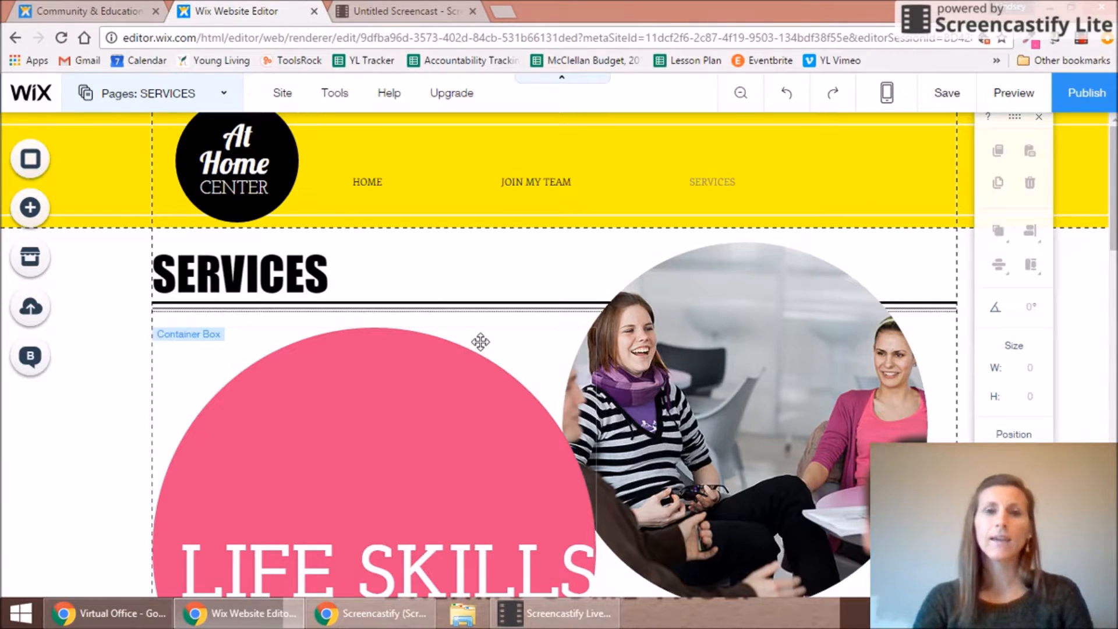
Step: Browse the Add panel's Text, Gallery, Image and Strip elements, then open the App Market
click(38, 216)
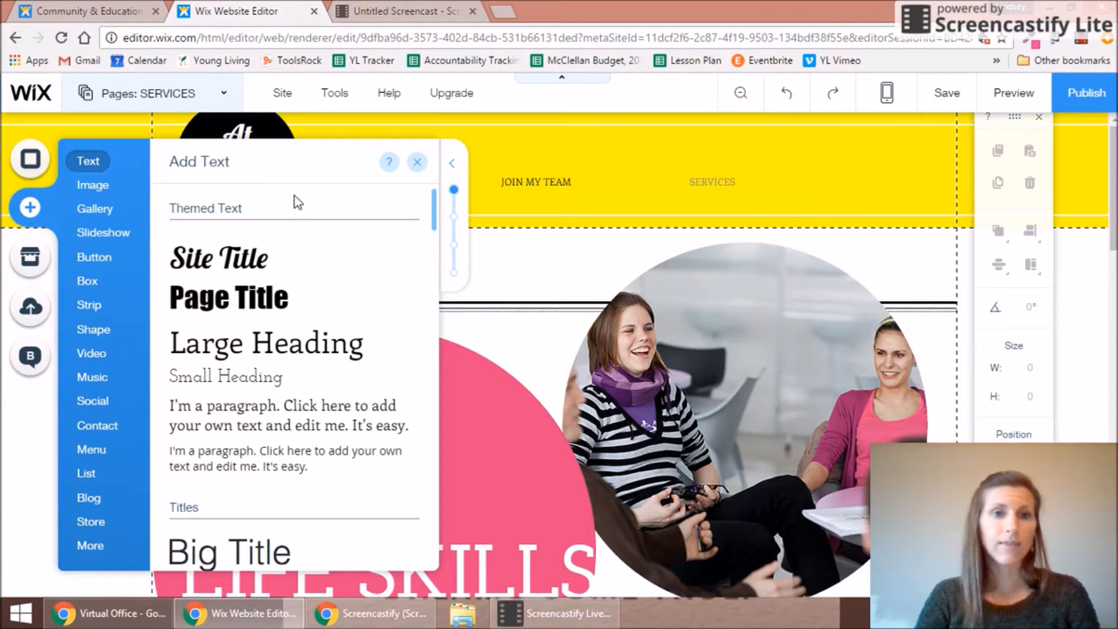
mouse_move(120, 210)
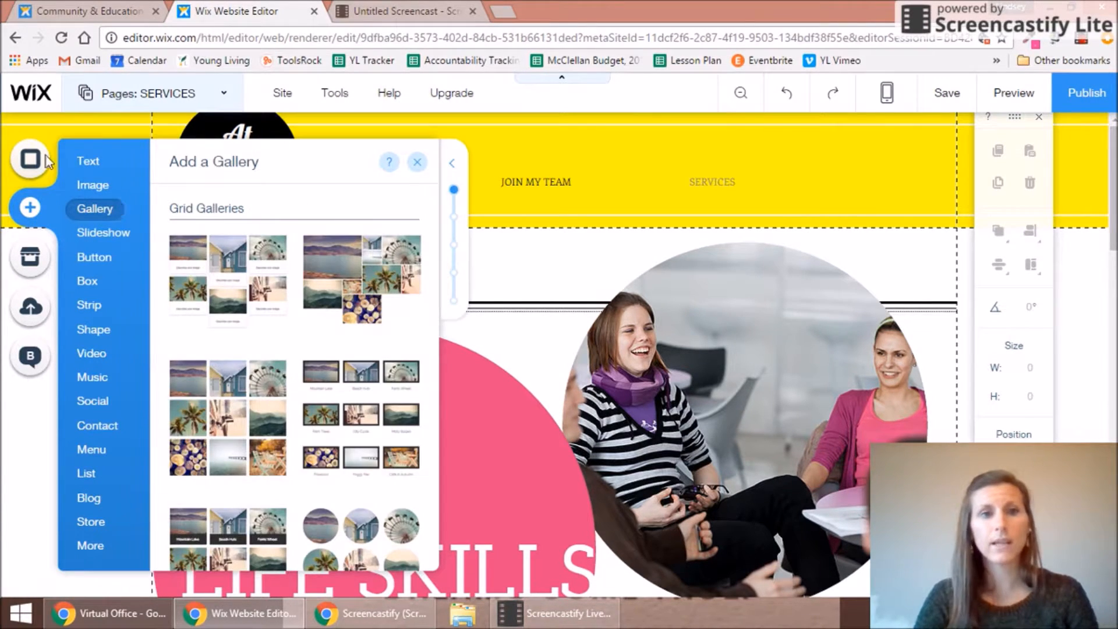
mouse_move(91, 196)
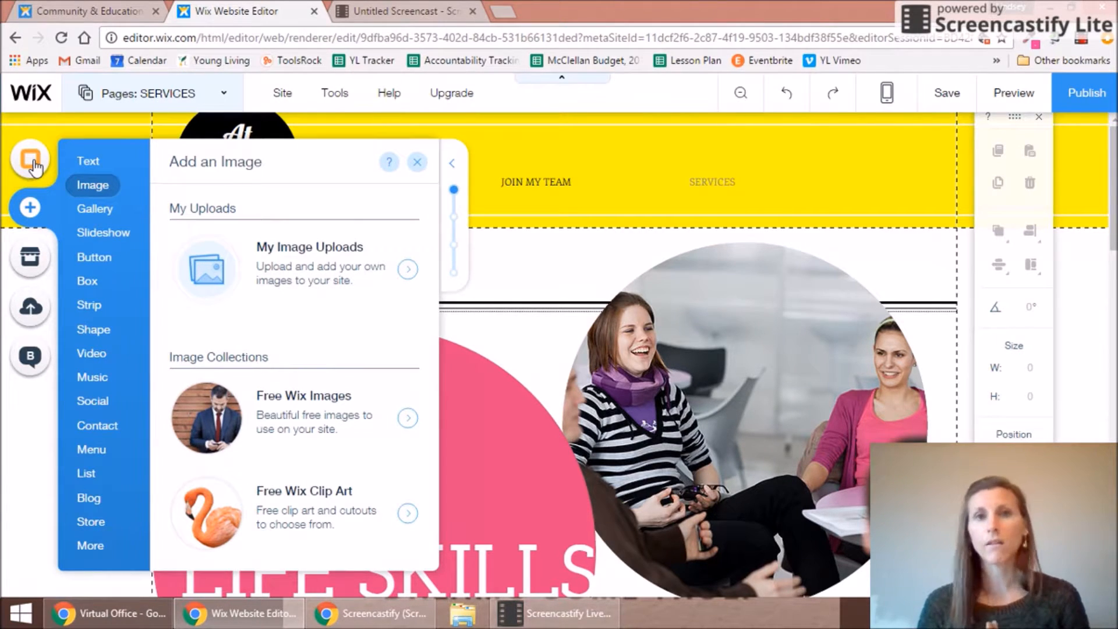
click(87, 304)
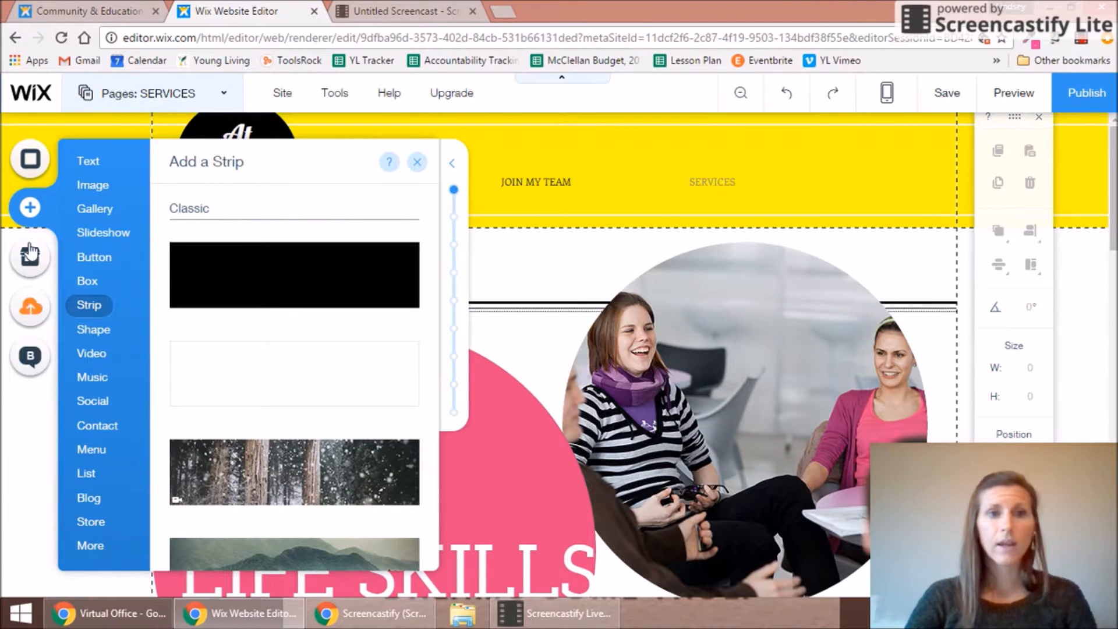
click(30, 261)
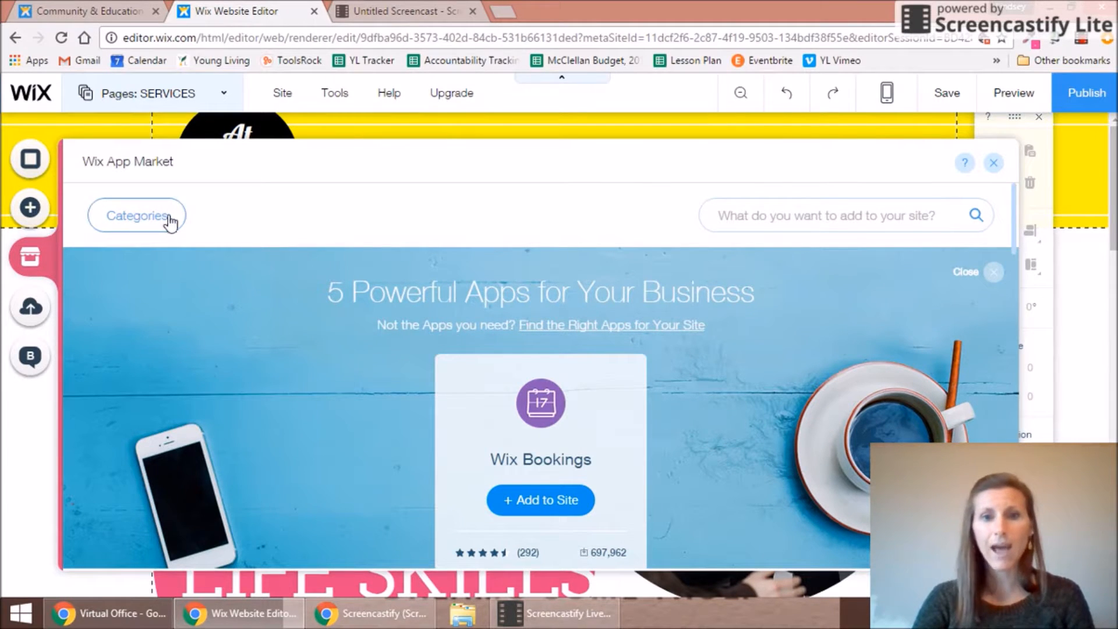
Step: Search the App Market for 'CALENDAR' and add Google Event Calendar to the SERVICES page
scroll(1014, 239, down, 1)
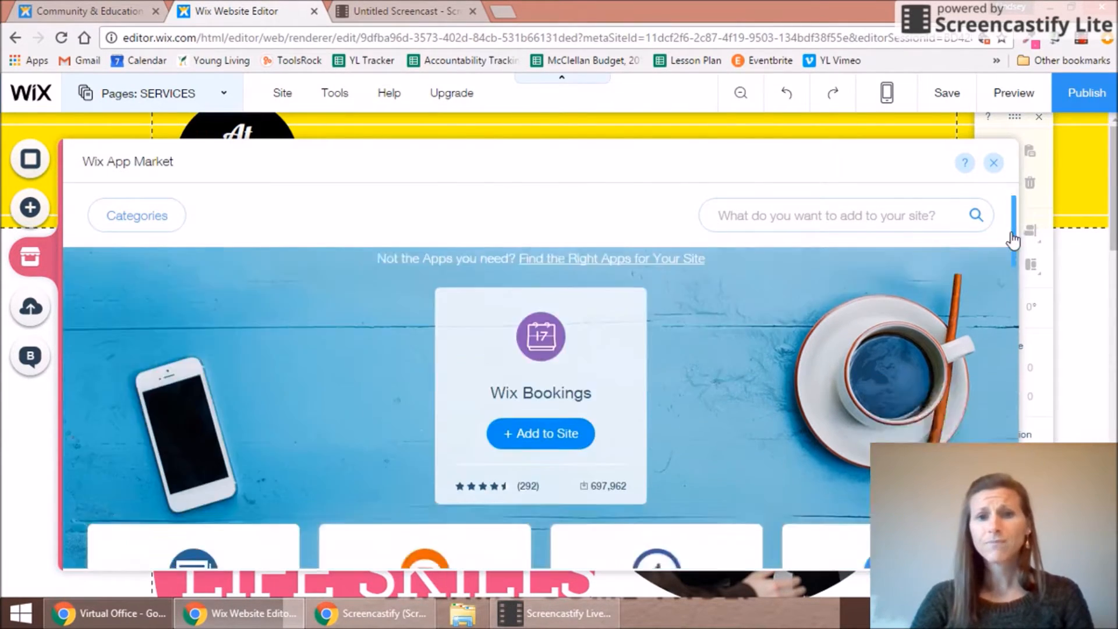
scroll(1014, 239, down, 5)
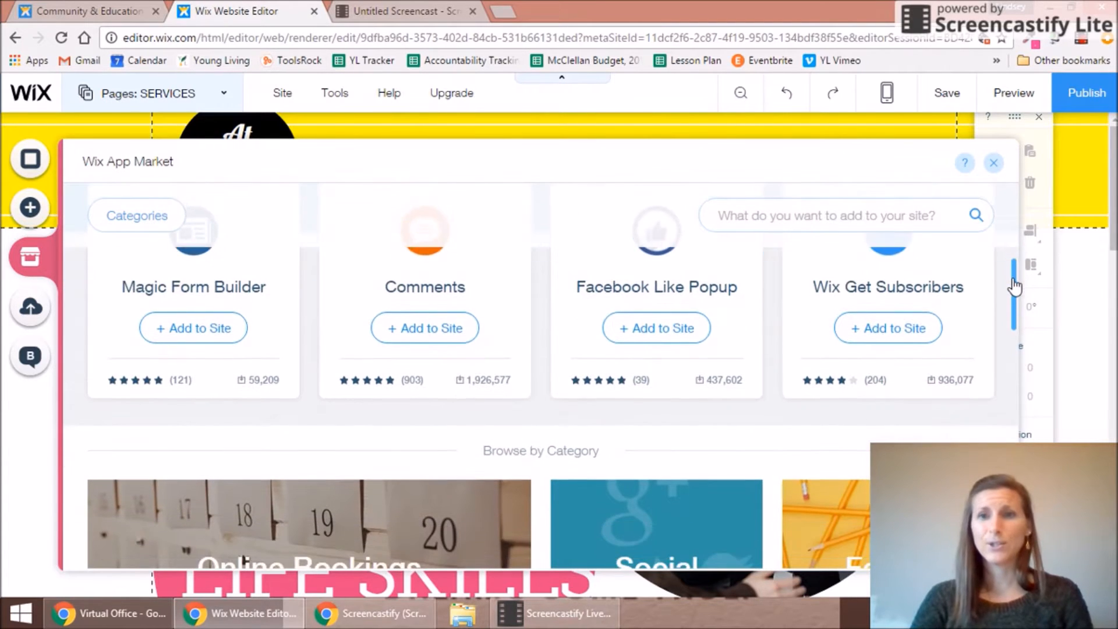
scroll(1015, 286, down, 3)
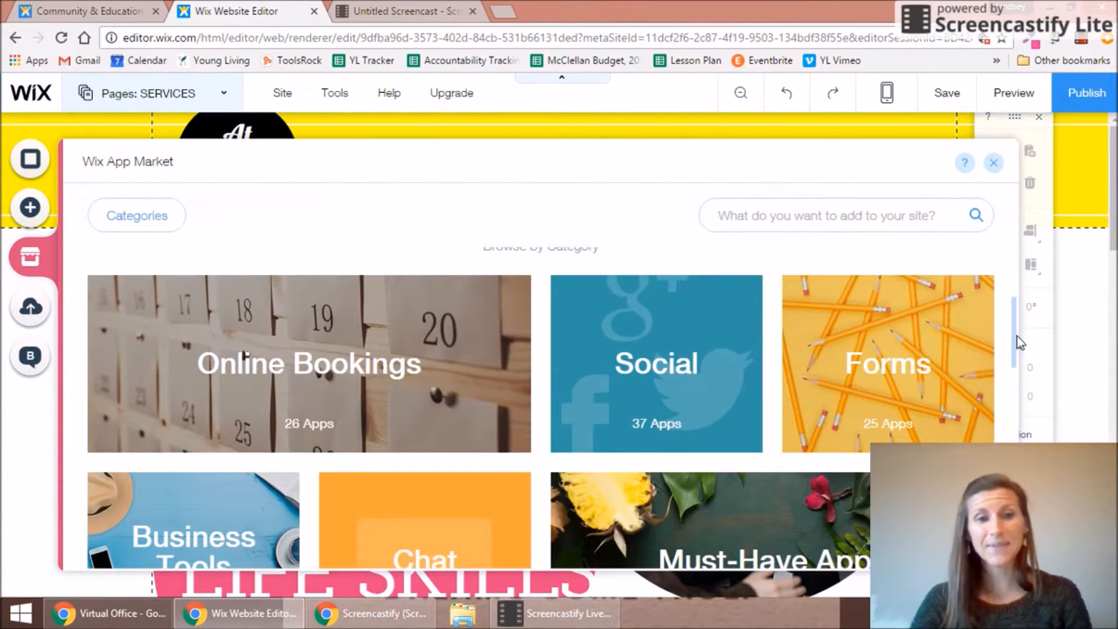
drag(1017, 335, 1001, 198)
click(752, 220)
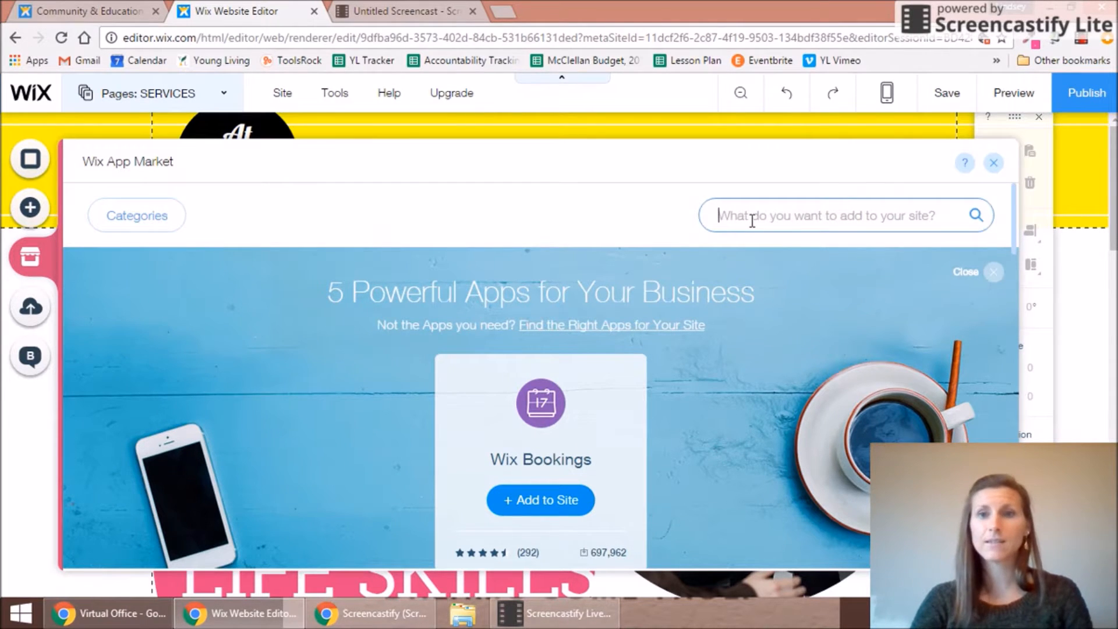
text(CALENDAR)
key(Return)
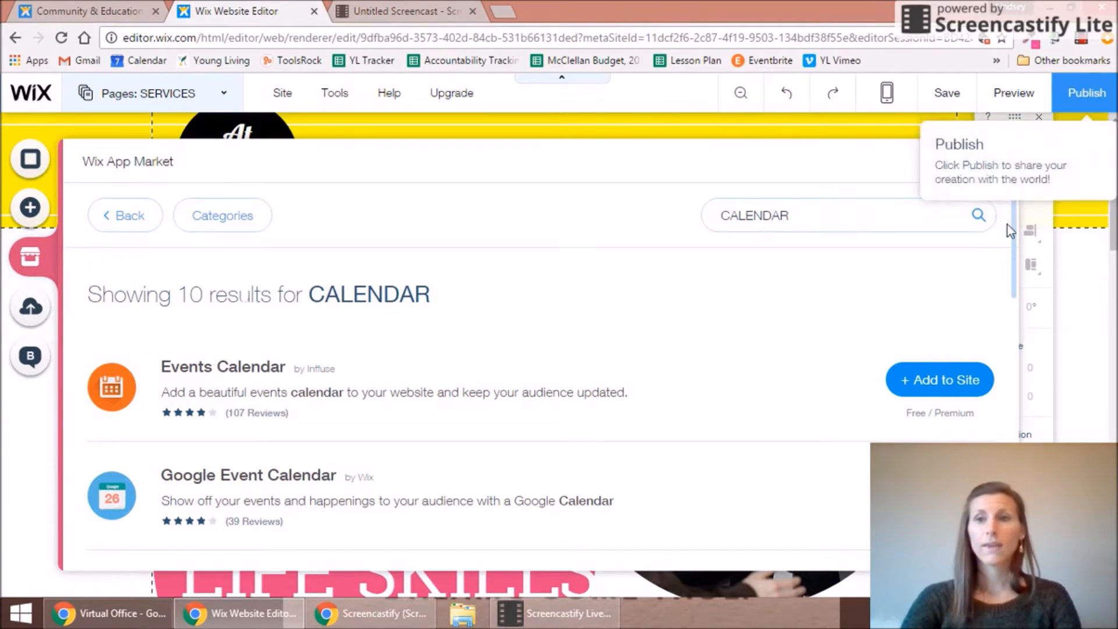
drag(1014, 235, 944, 291)
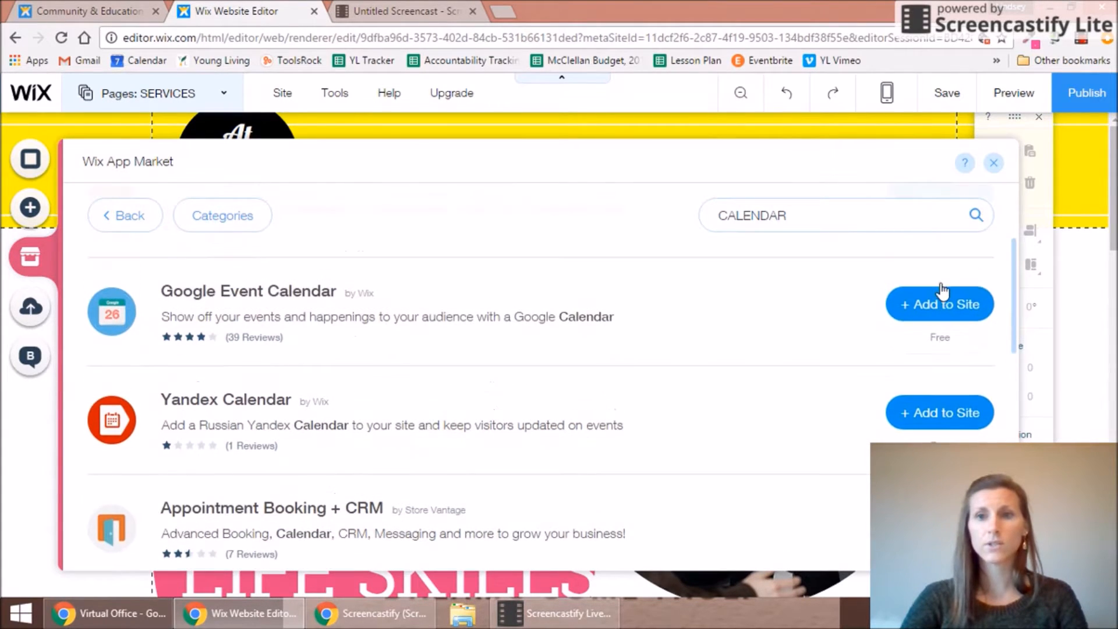
click(943, 291)
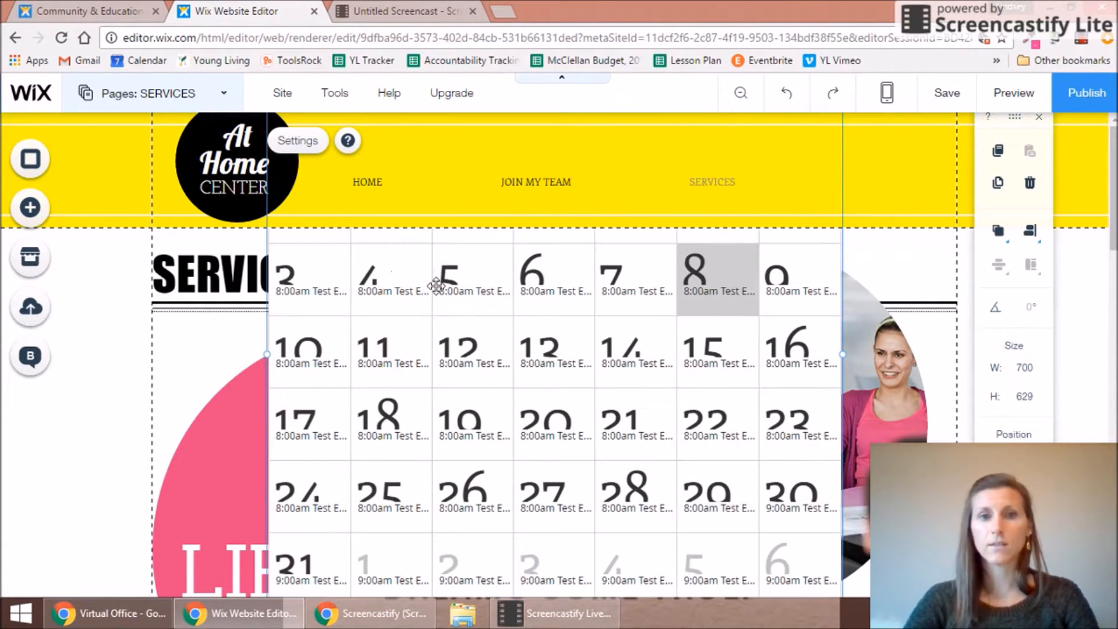
Step: Drag the calendar below the Services heading and open its Settings, cancelling the Google account connection
drag(436, 285, 441, 437)
drag(1116, 168, 1116, 211)
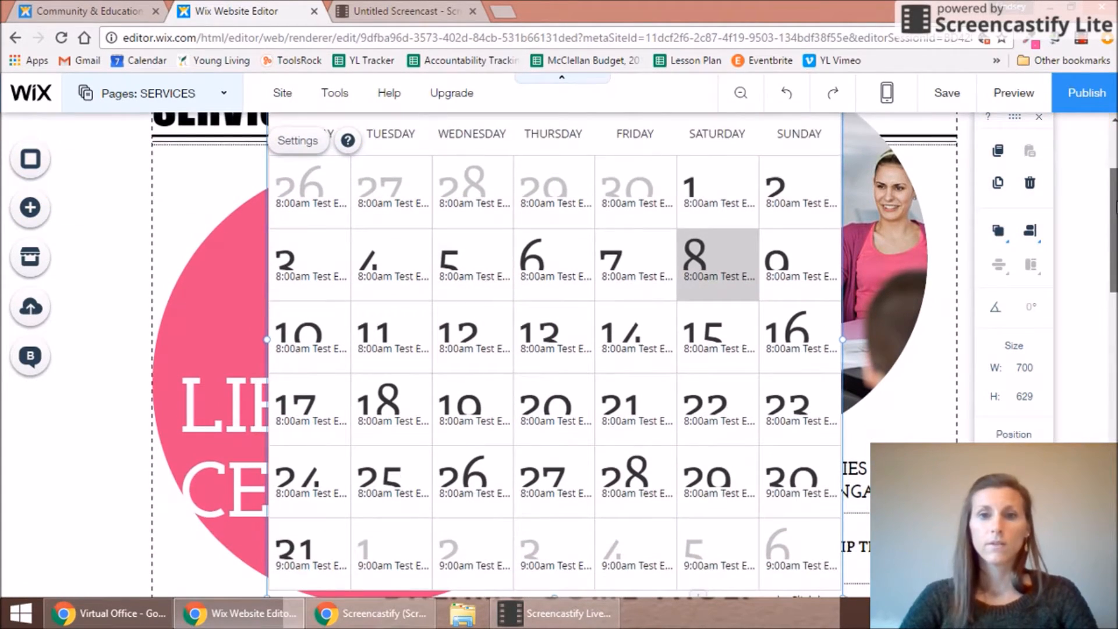
click(296, 142)
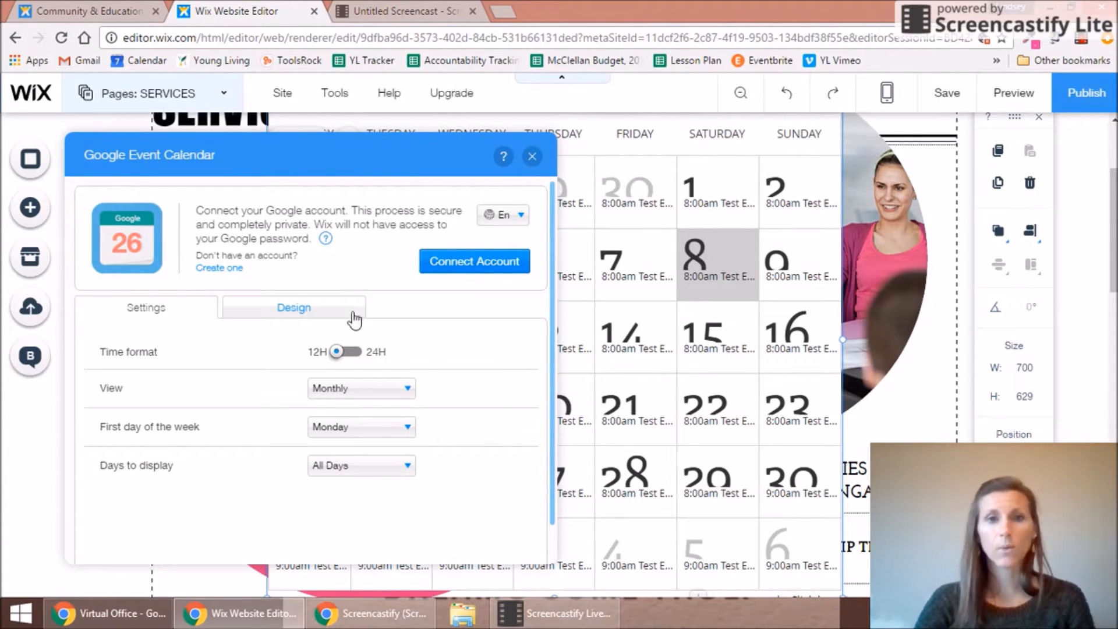
click(485, 265)
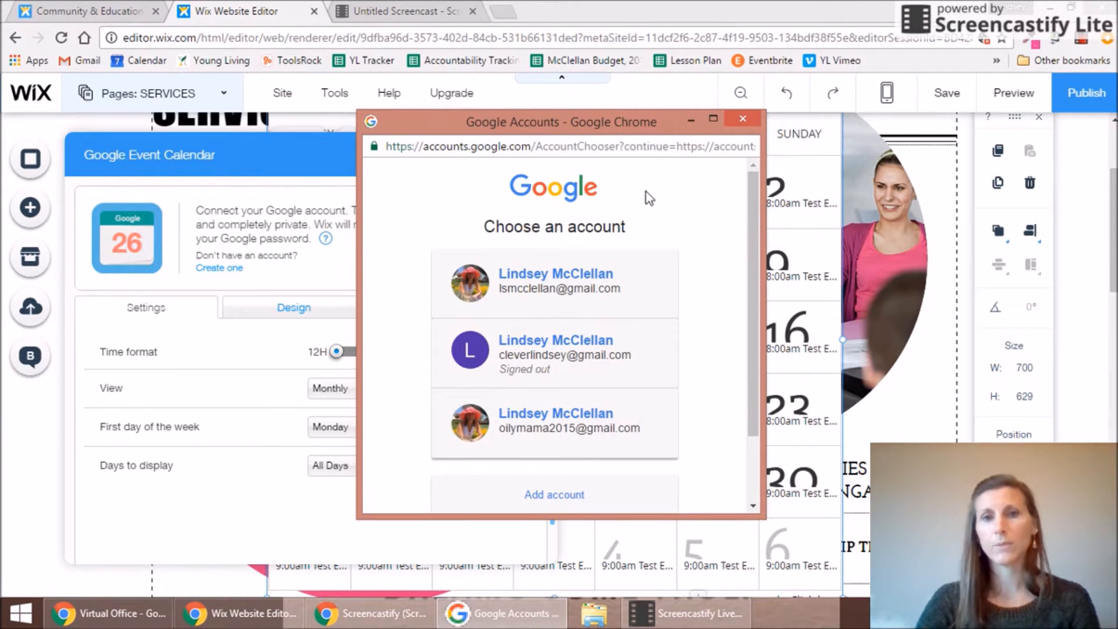
click(741, 121)
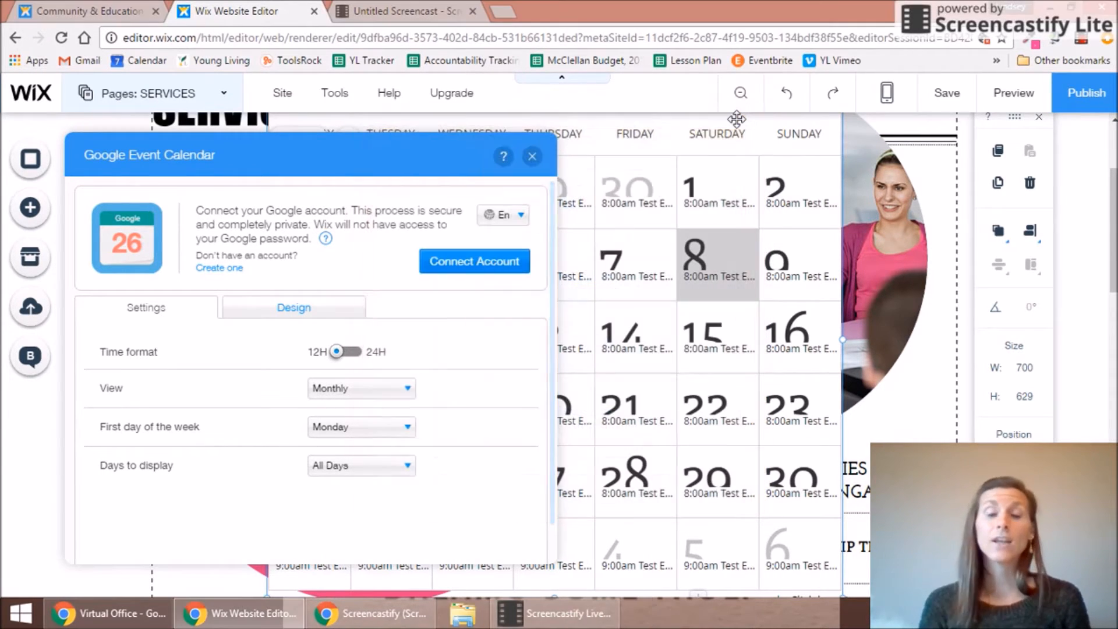
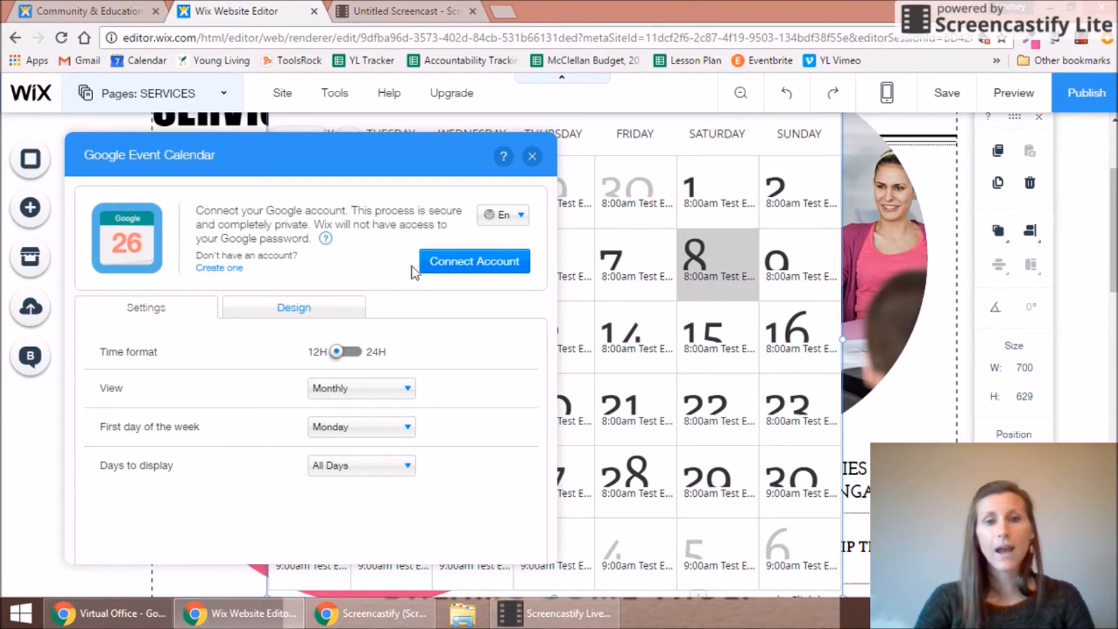
Step: Switch the Google Event Calendar view to Agenda and close its settings
click(408, 390)
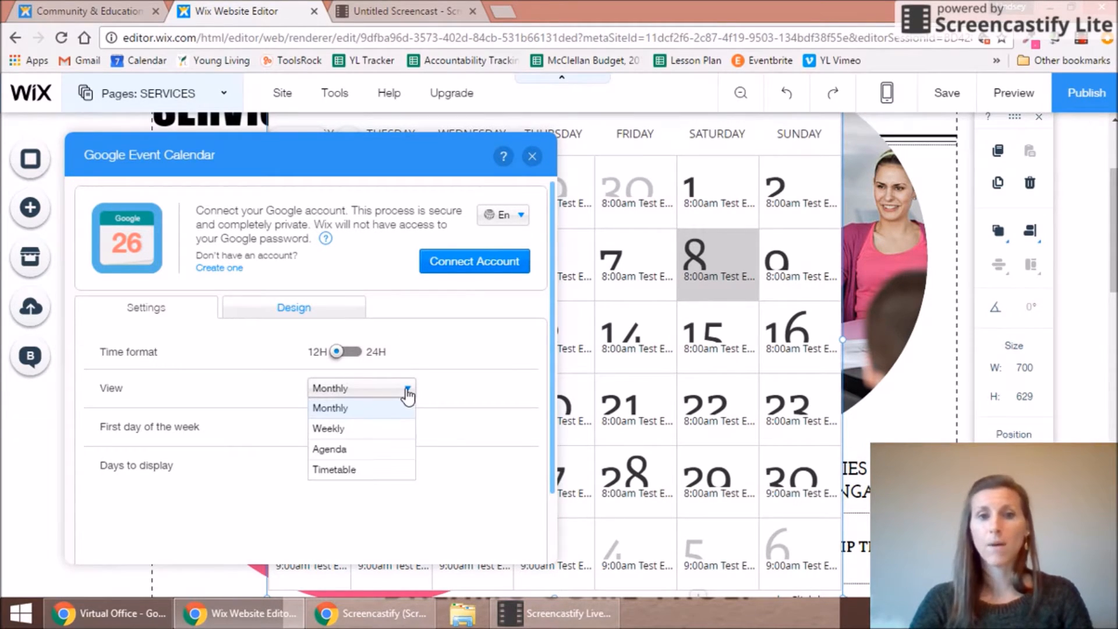
click(347, 450)
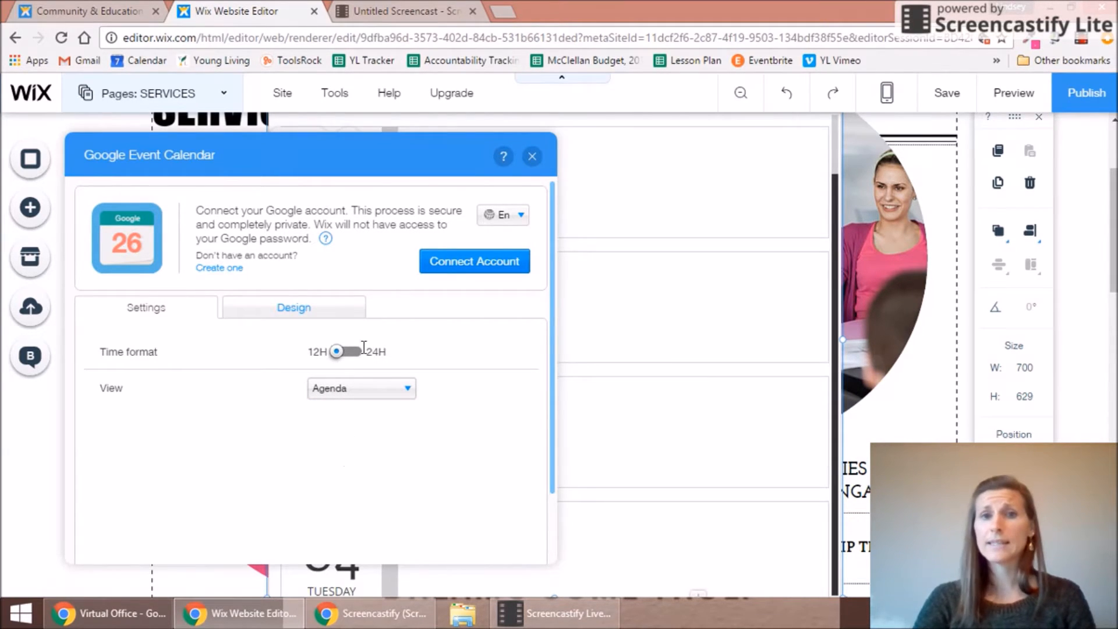
click(533, 158)
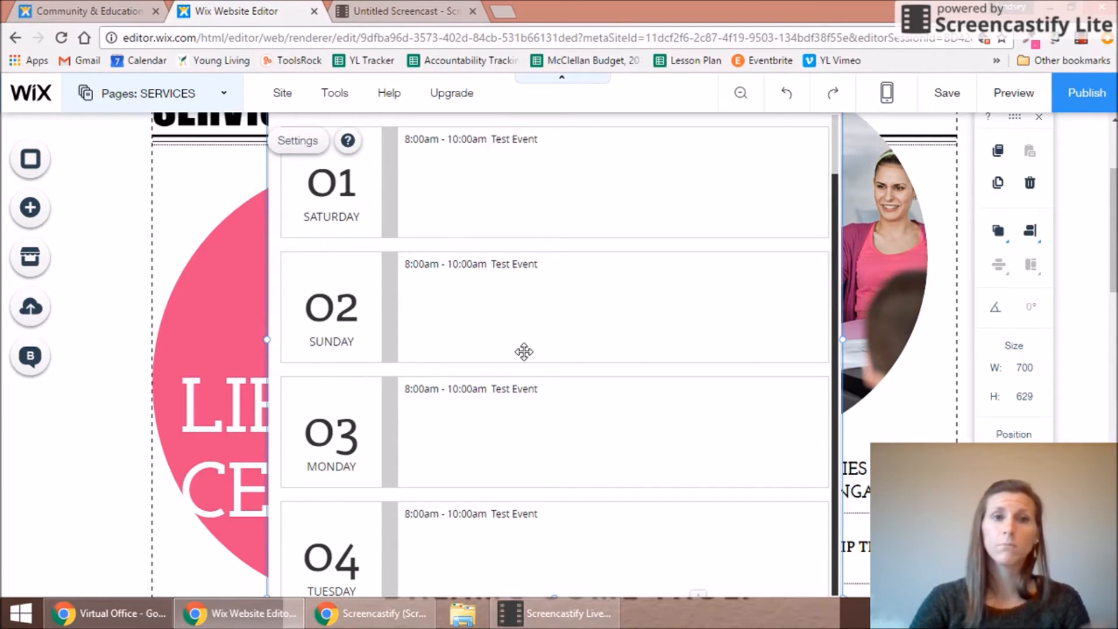
Step: Open and close the page Background panel, then switch to the HOME page from the Pages list
click(33, 170)
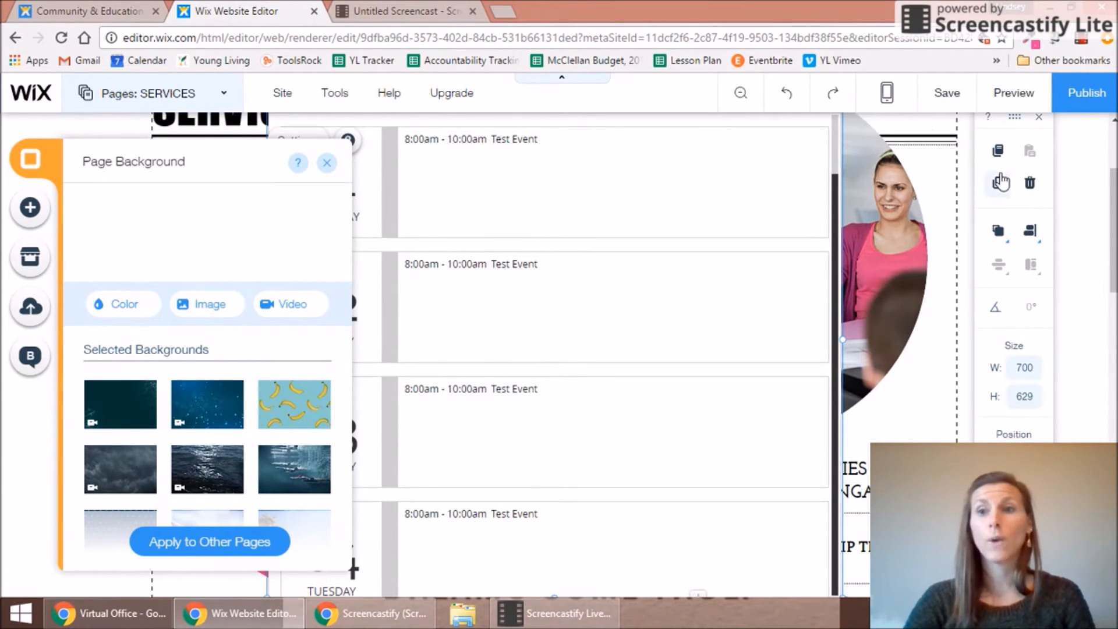
drag(1113, 201, 1113, 156)
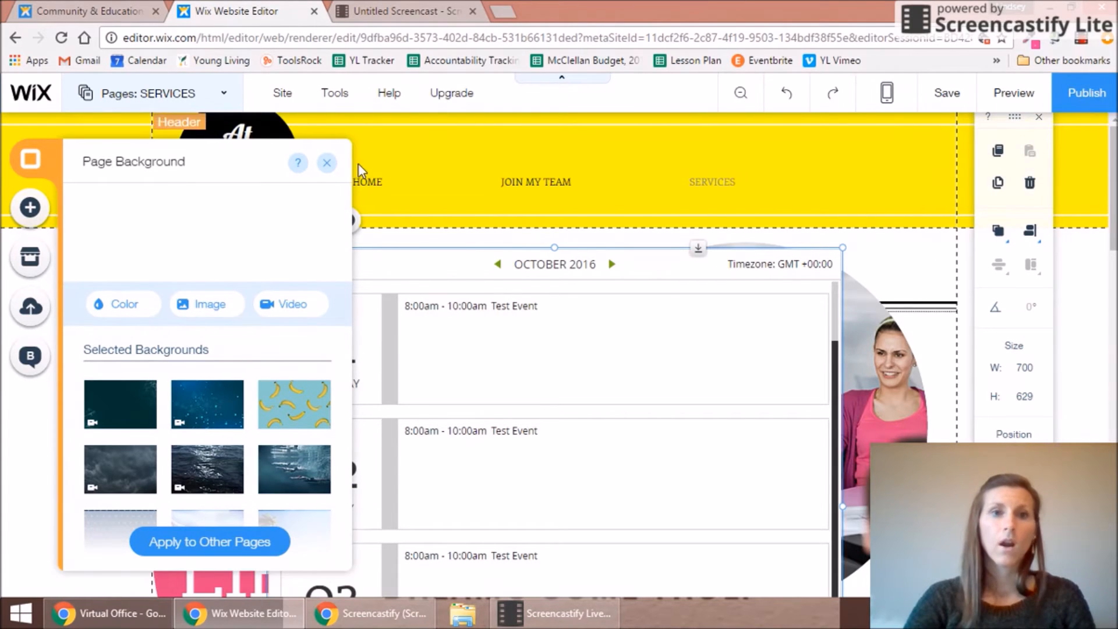
click(325, 163)
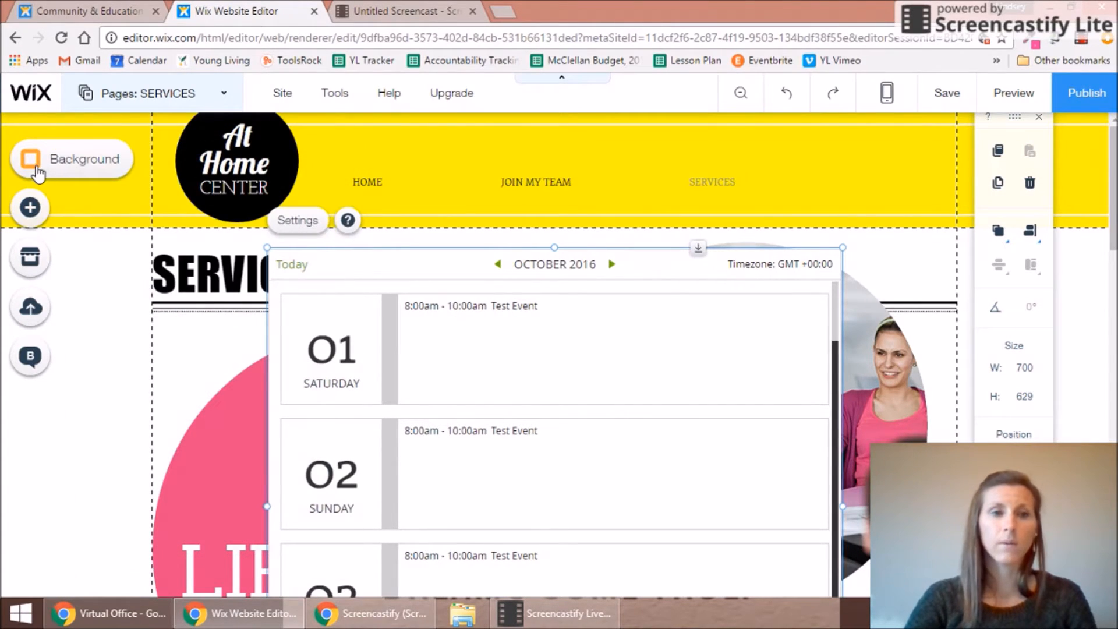
click(206, 94)
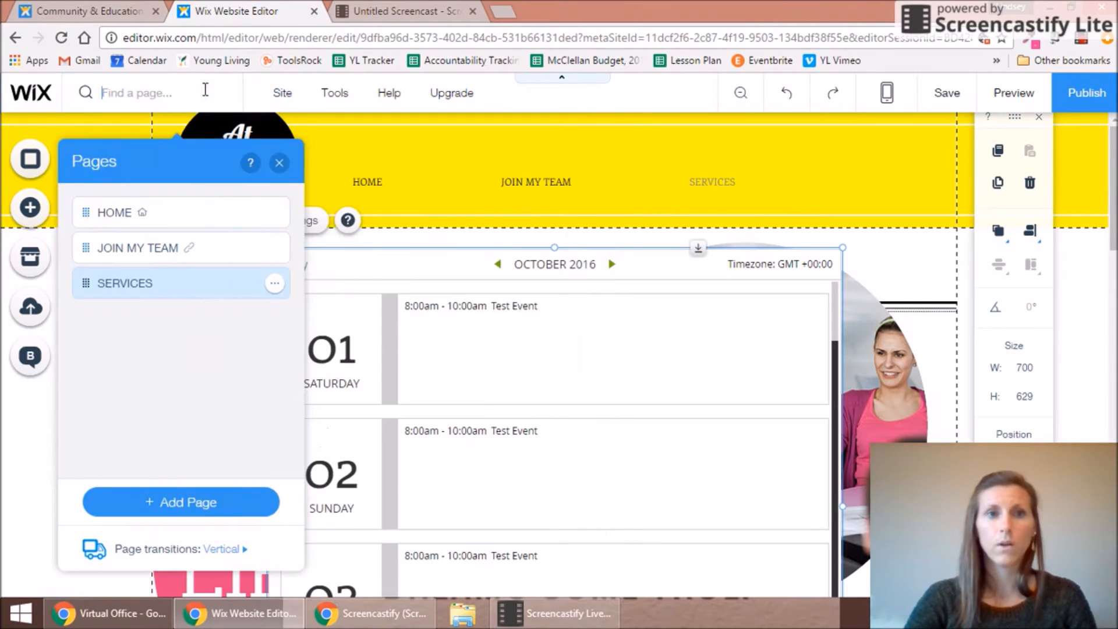
click(120, 213)
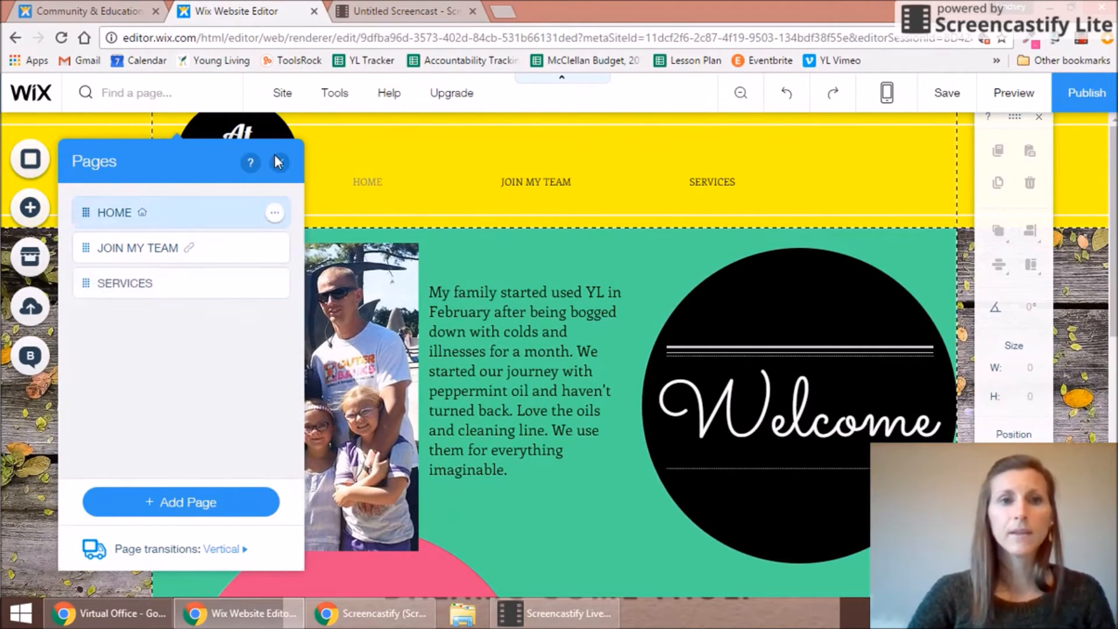
Step: Close the pages list, scroll the Home page to the footer and back, and dismiss the navigation tip
click(279, 163)
drag(1114, 156, 1115, 173)
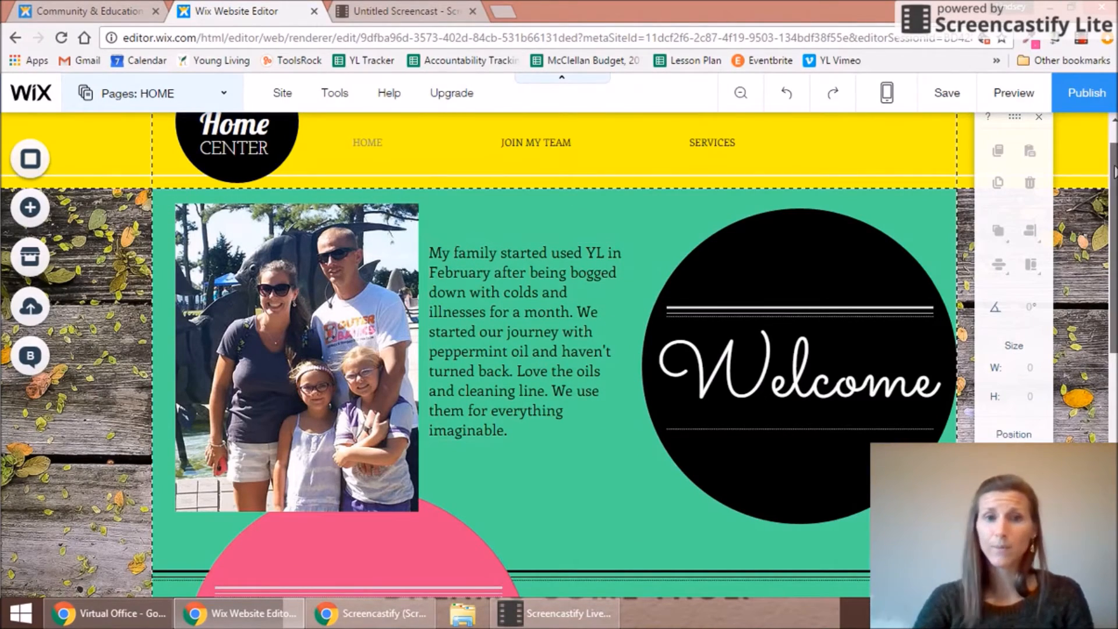
scroll(1114, 172, down, 4)
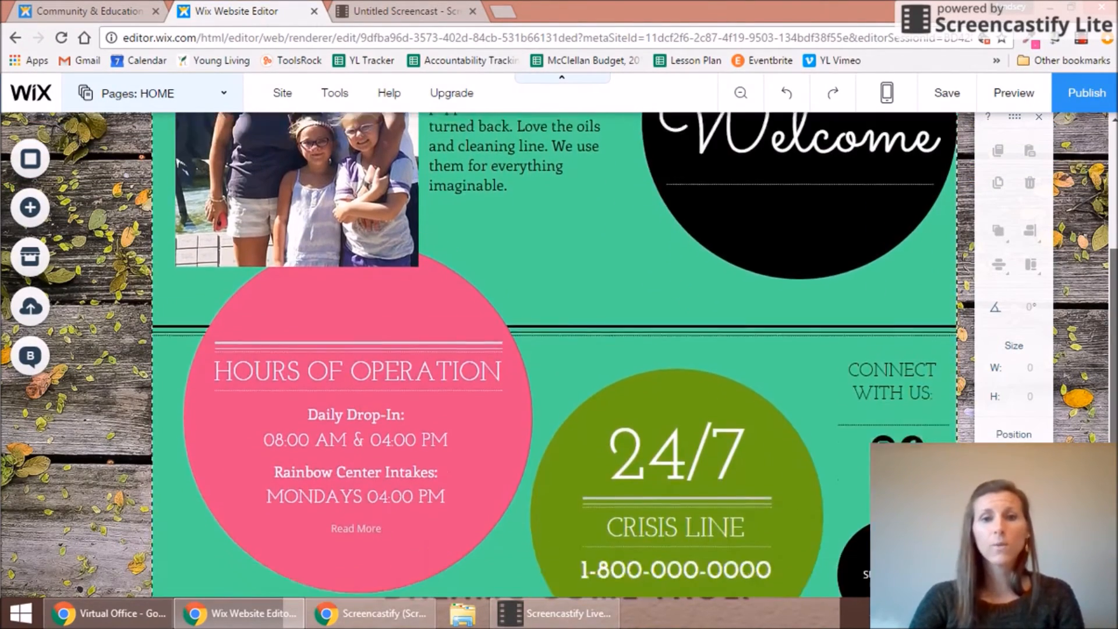
scroll(1114, 291, down, 3)
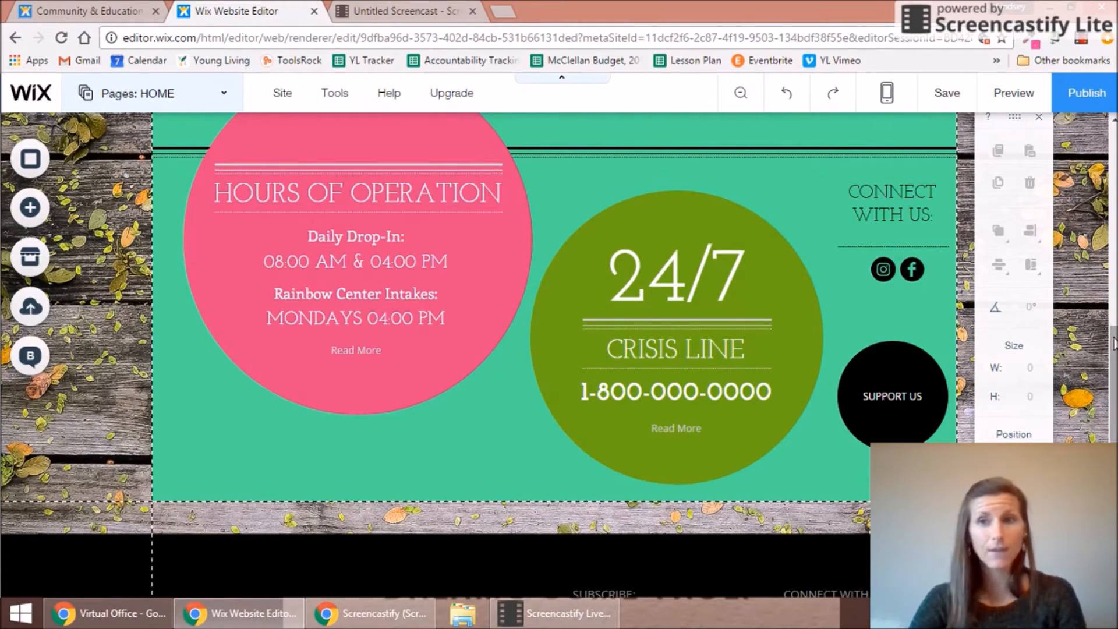
scroll(1114, 353, down, 1)
scroll(1114, 354, down, 2)
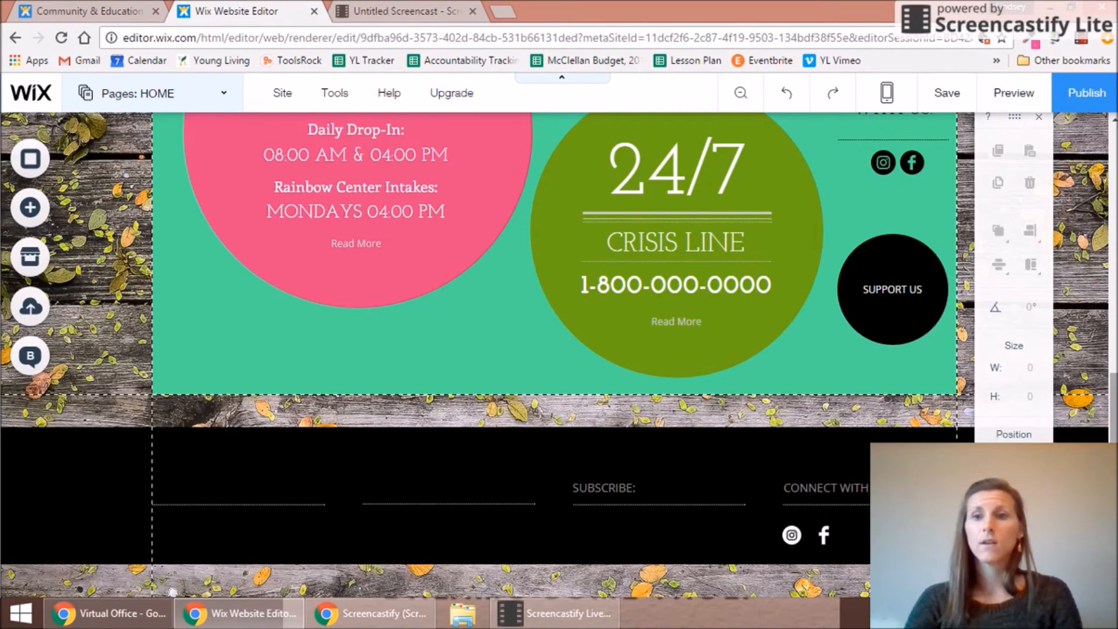
scroll(177, 183, up, 10)
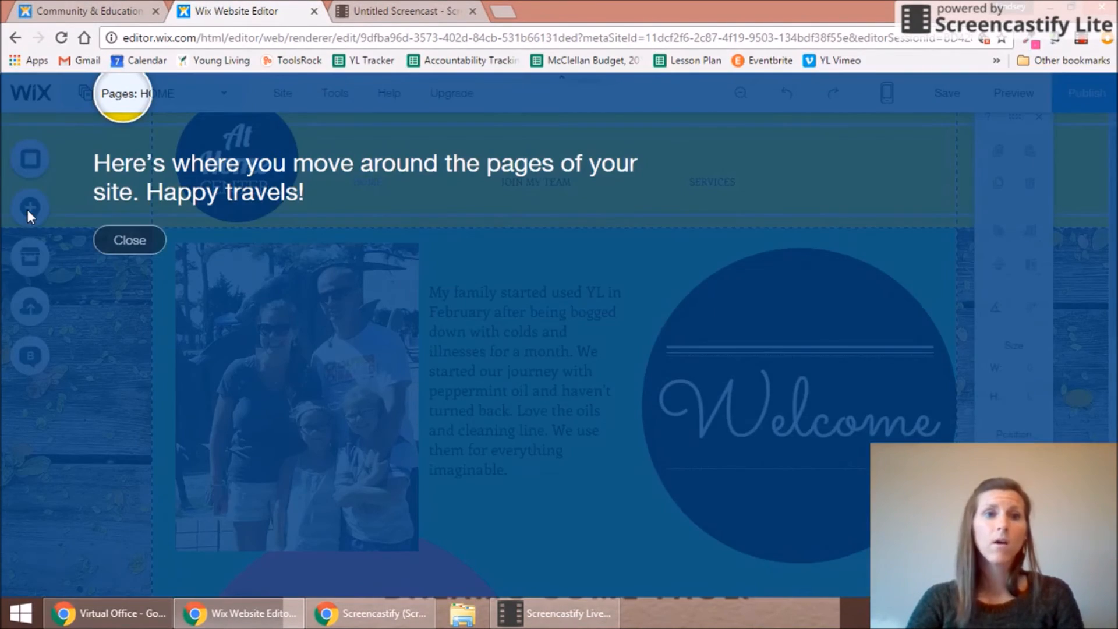
click(128, 239)
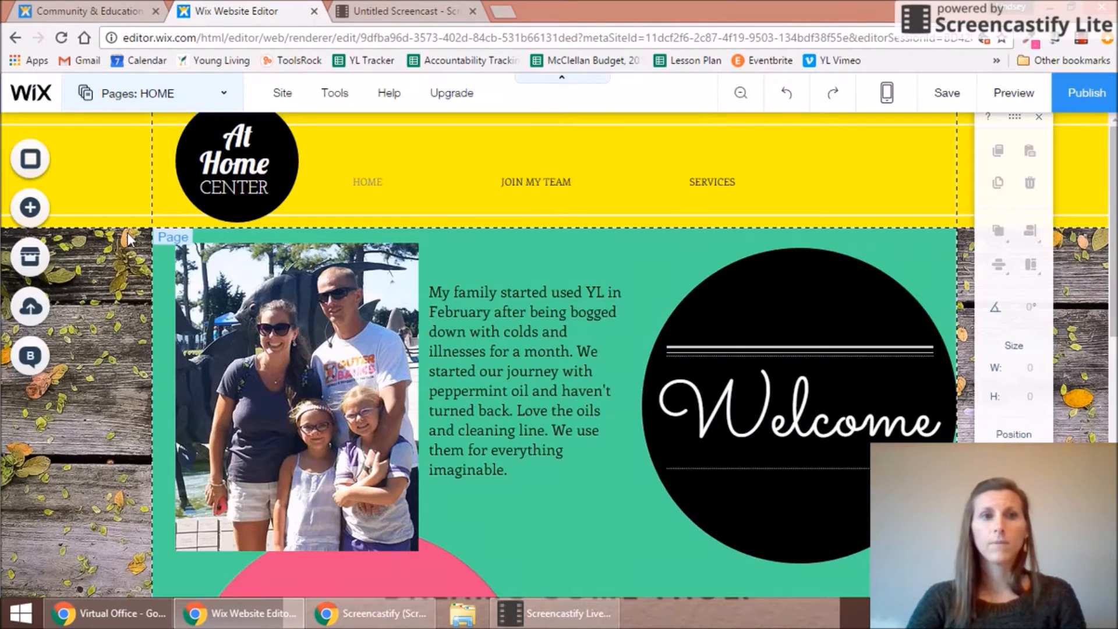
Step: Add a new blank page to the site and name it CONTACT ME
click(215, 92)
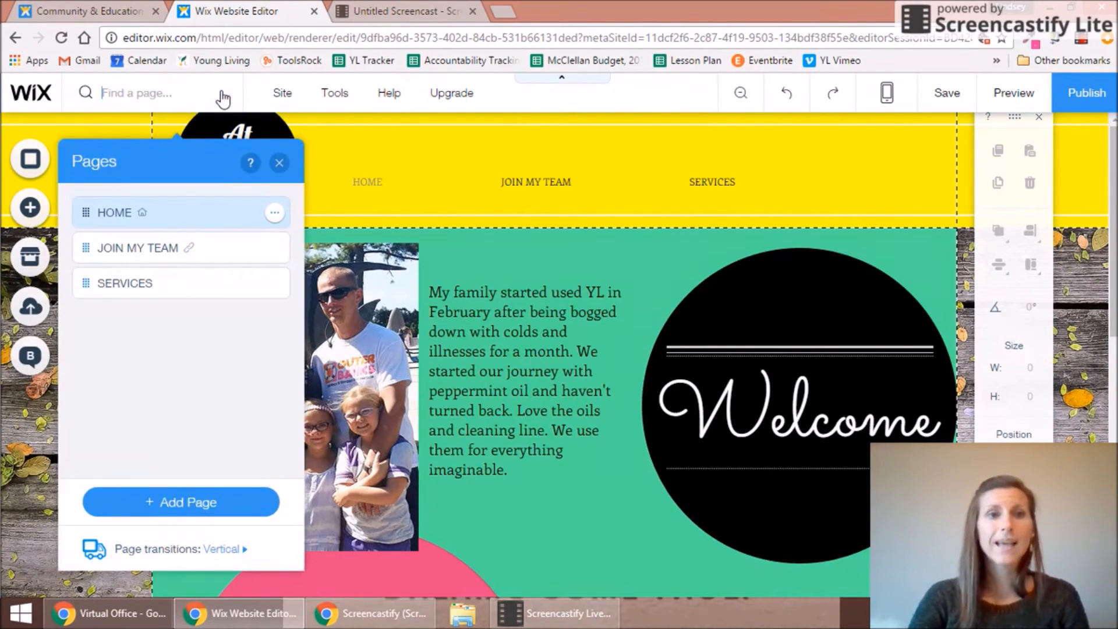
click(185, 505)
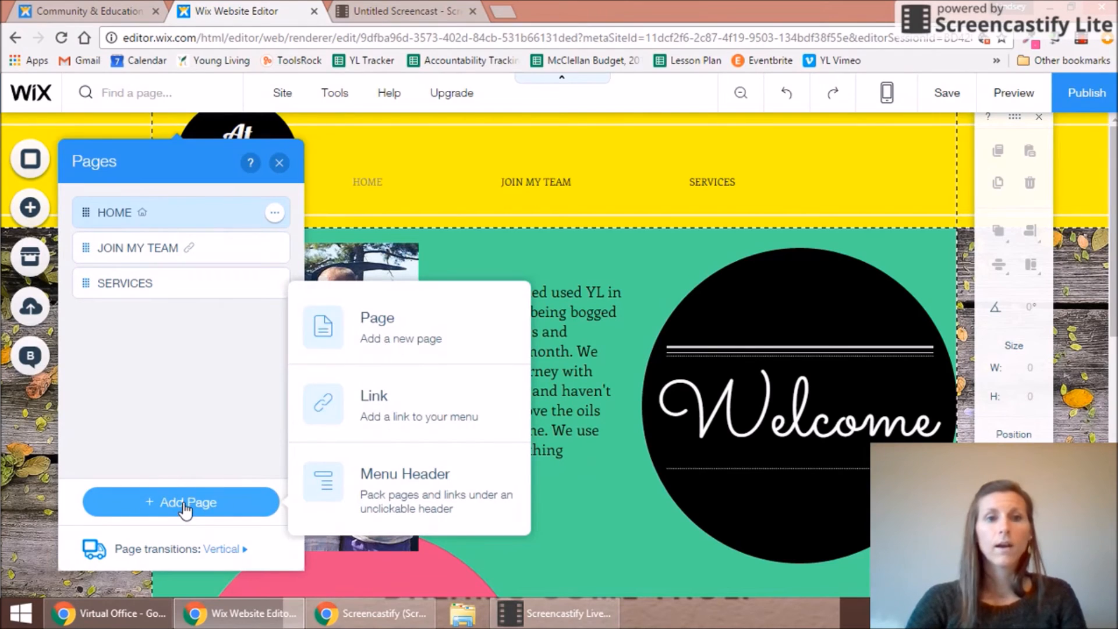
click(377, 323)
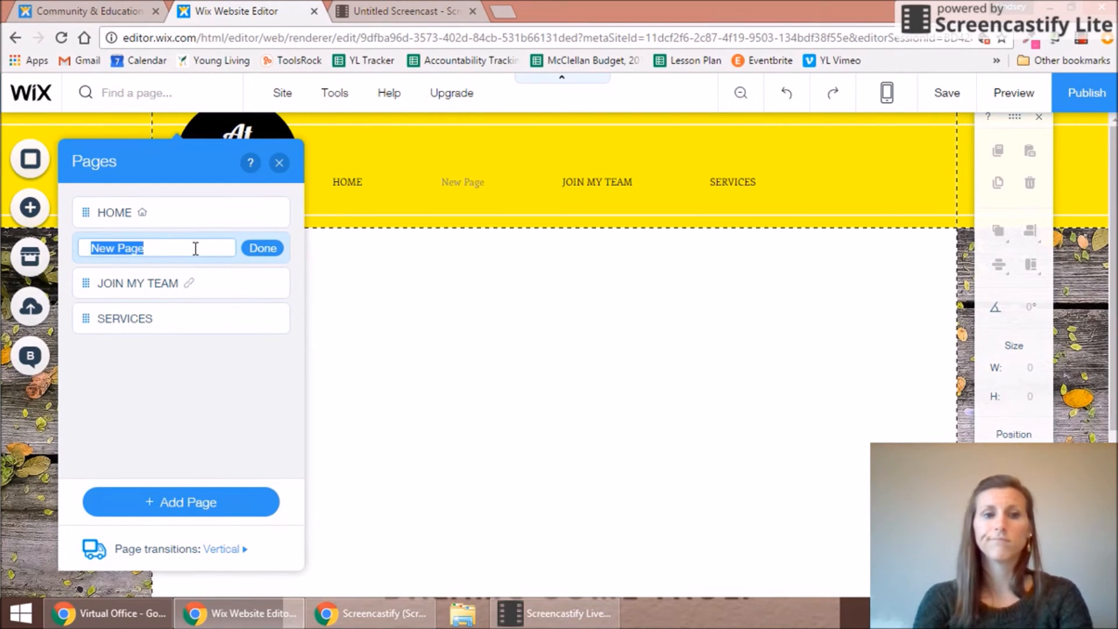
key(BackSpace)
text(ABOUT)
key(BackSpace)
key(BackSpace)
key(BackSpace)
key(BackSpace)
key(BackSpace)
text(CONTACT)
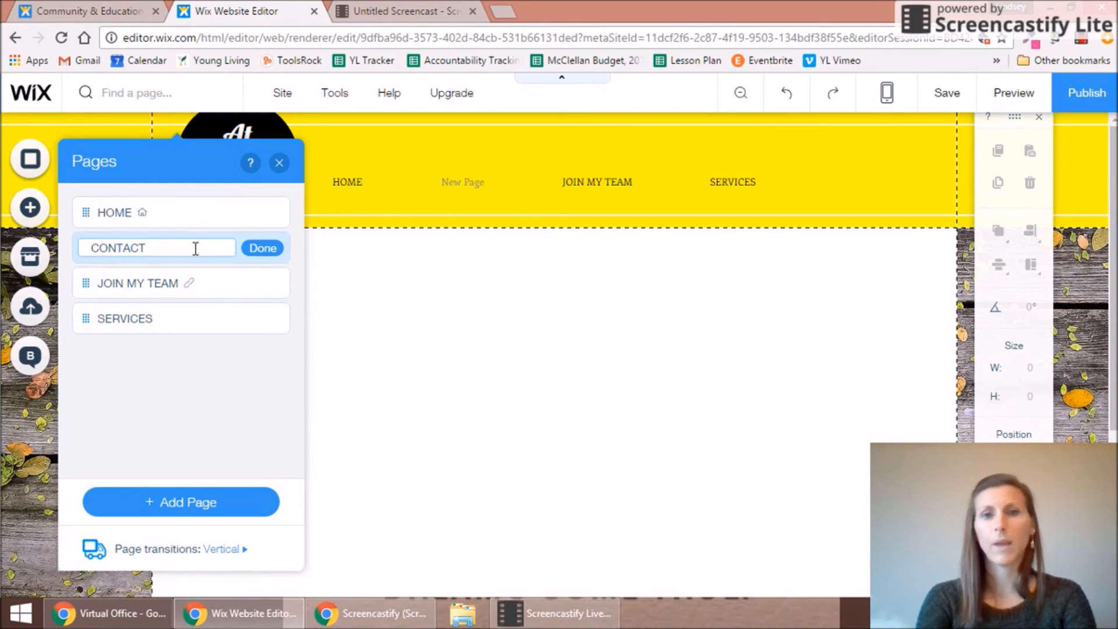
text( ME)
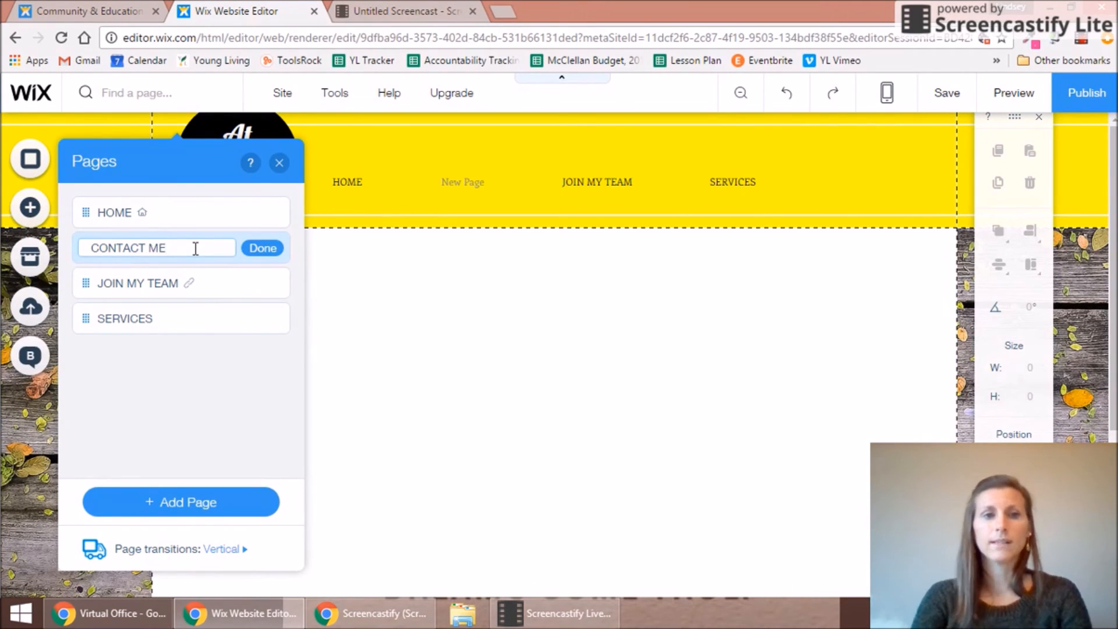
click(254, 248)
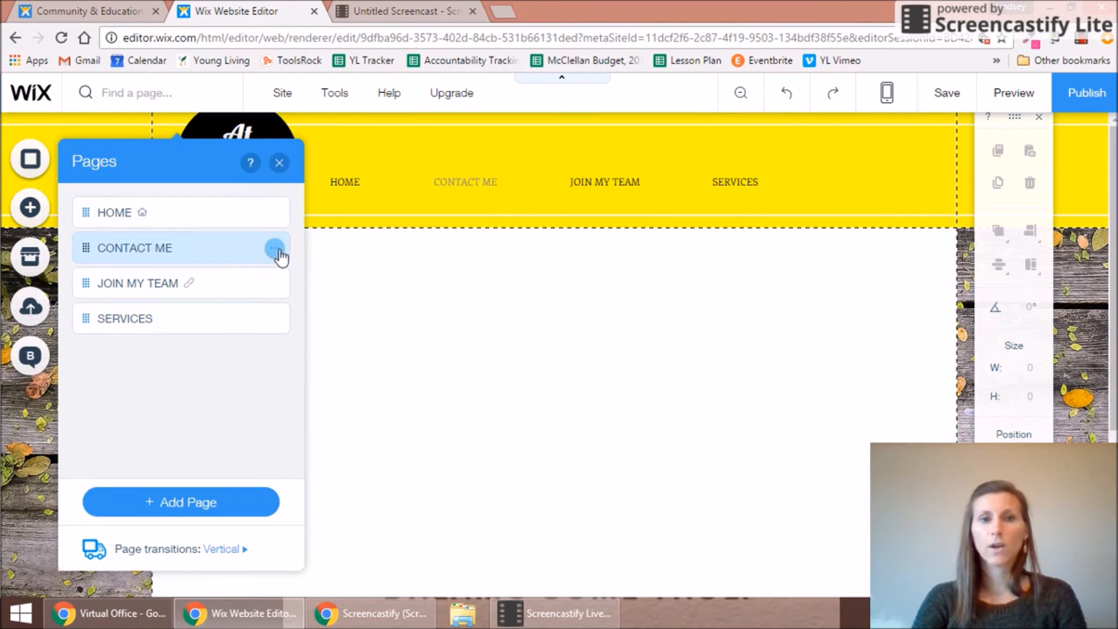
click(274, 249)
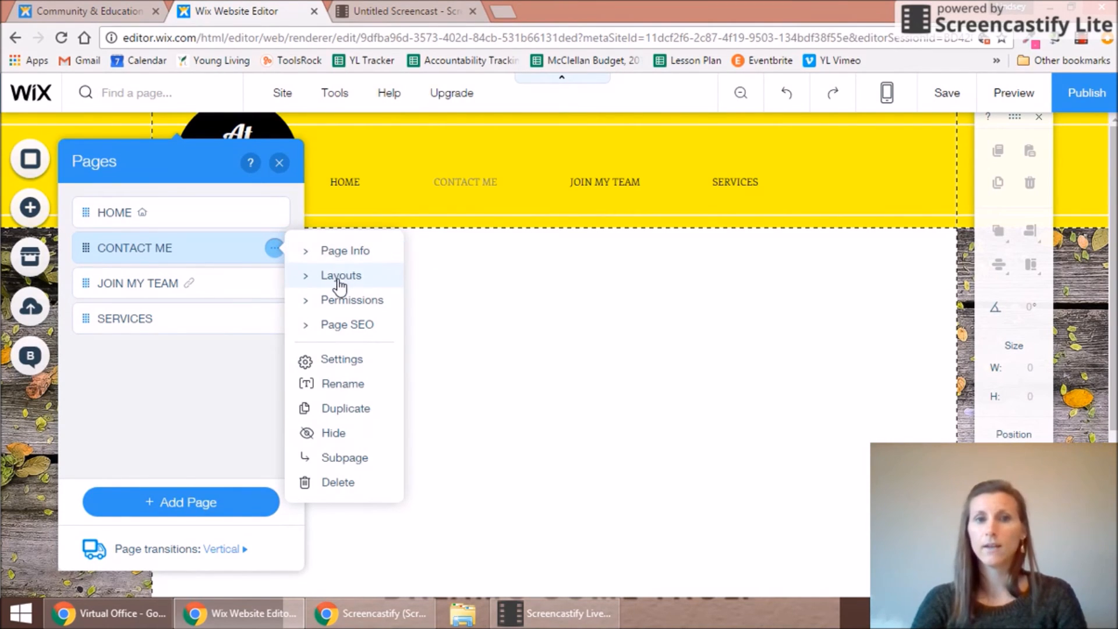
click(334, 251)
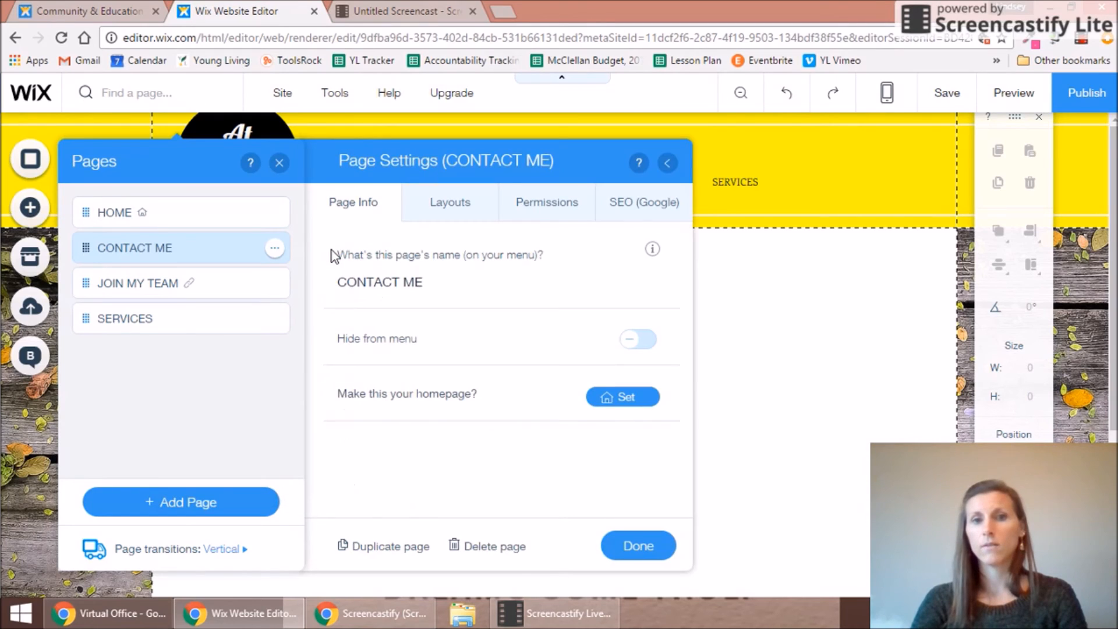
click(434, 210)
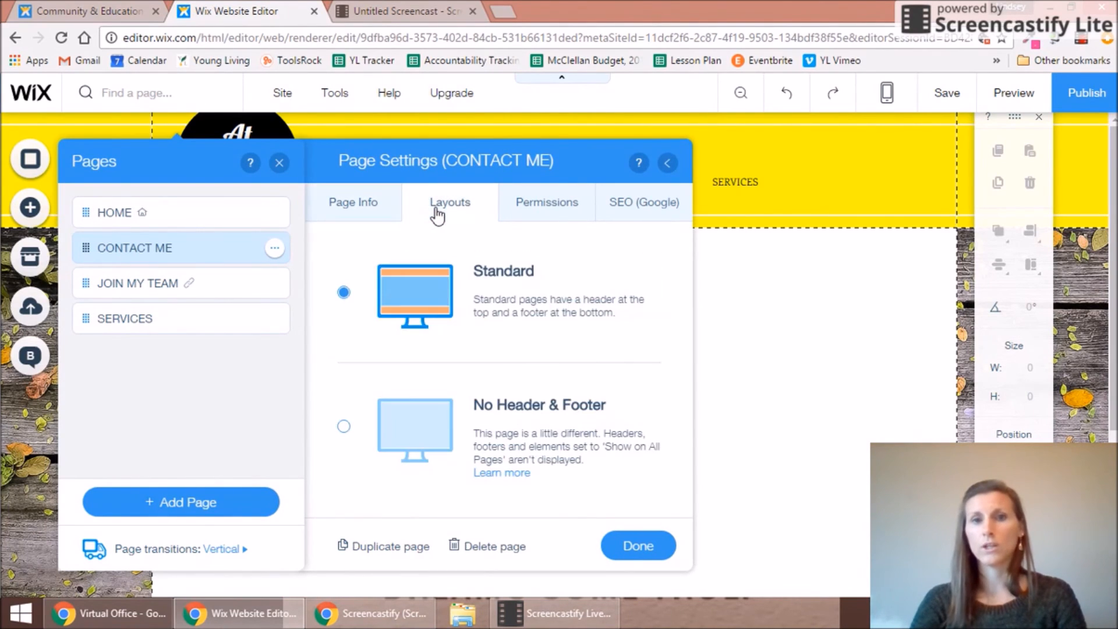
click(557, 211)
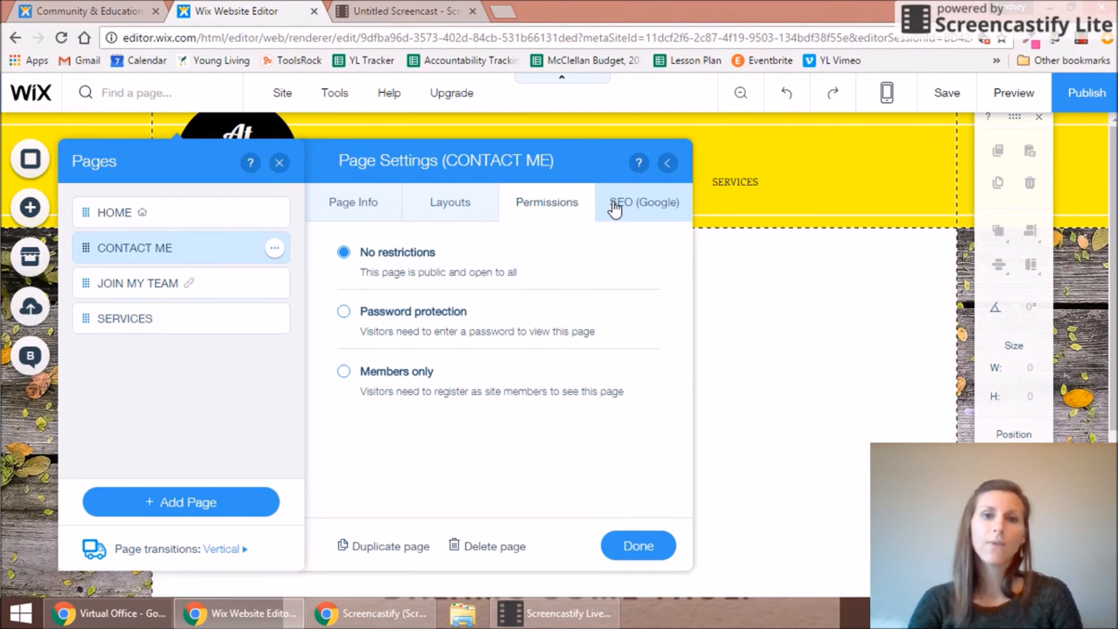
click(463, 212)
click(370, 205)
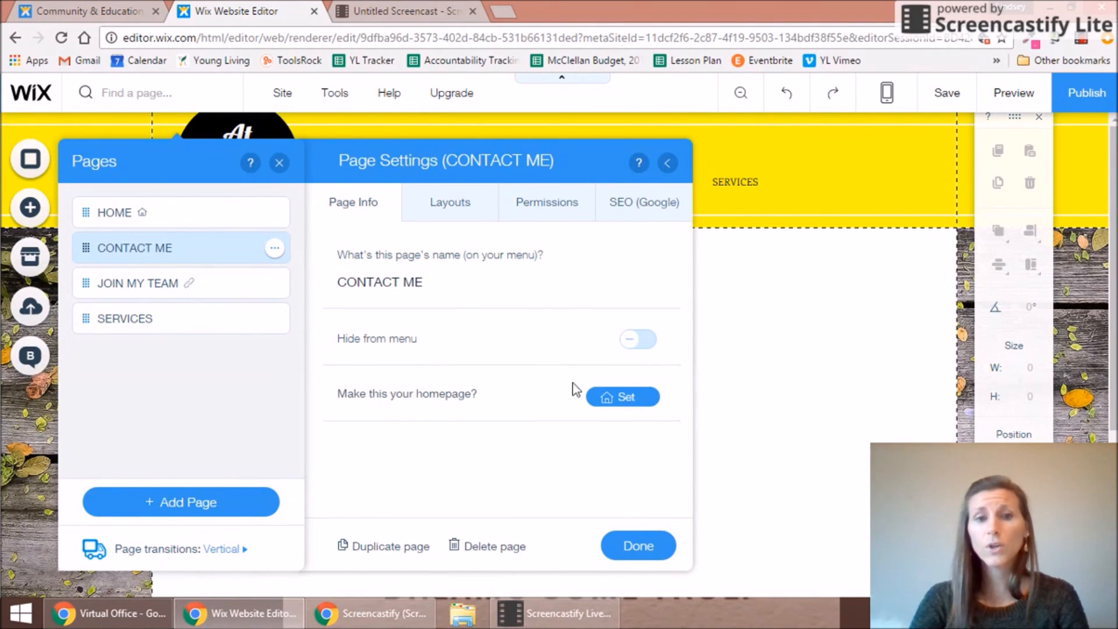
click(666, 163)
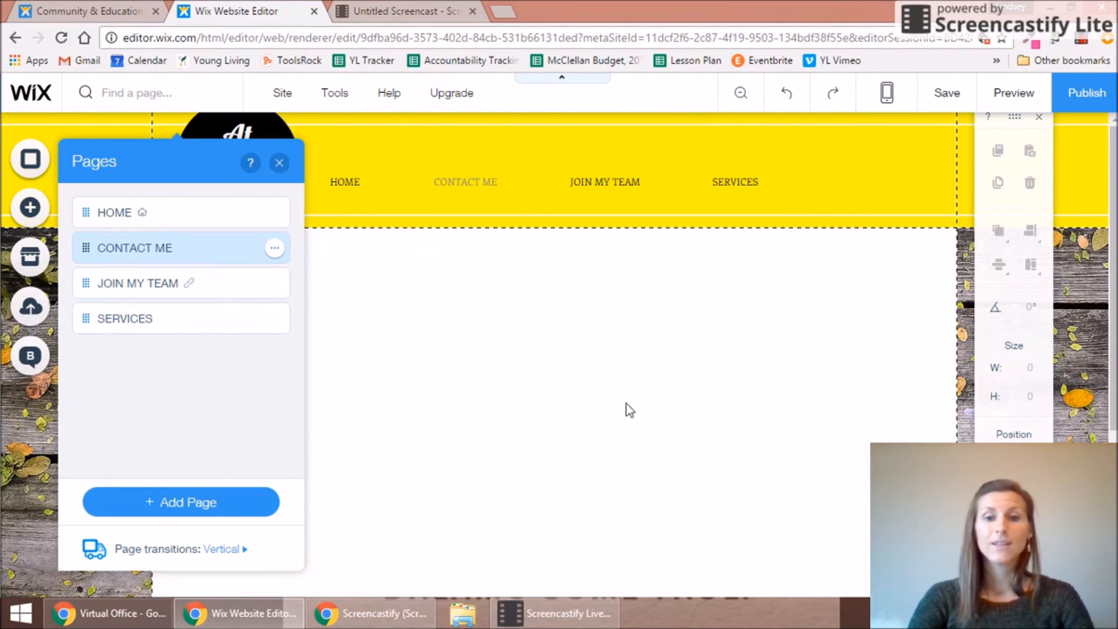
click(553, 613)
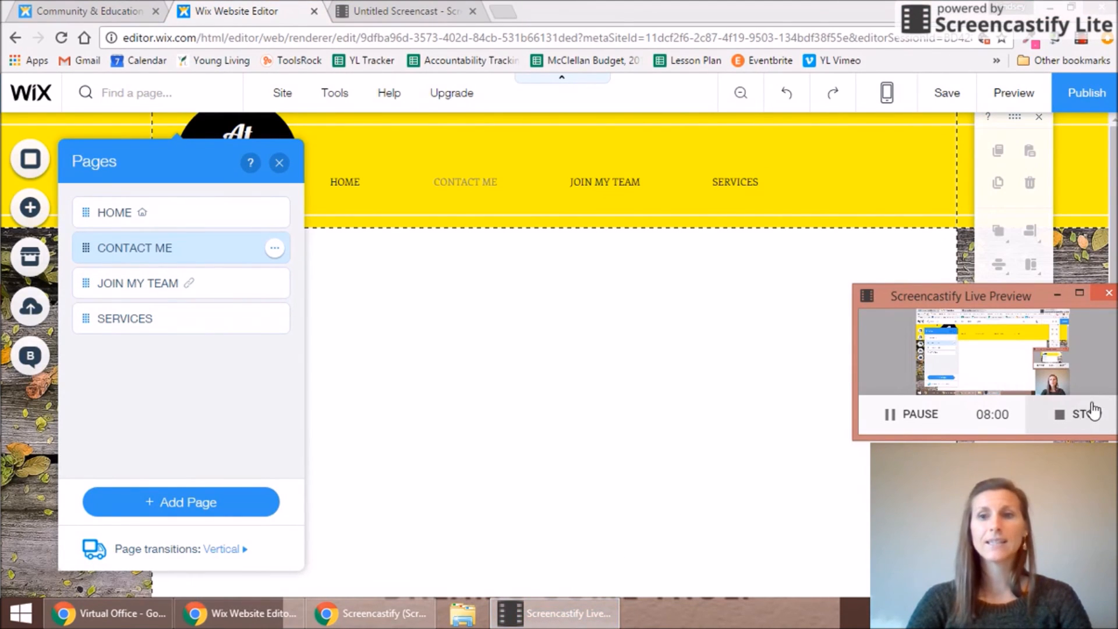